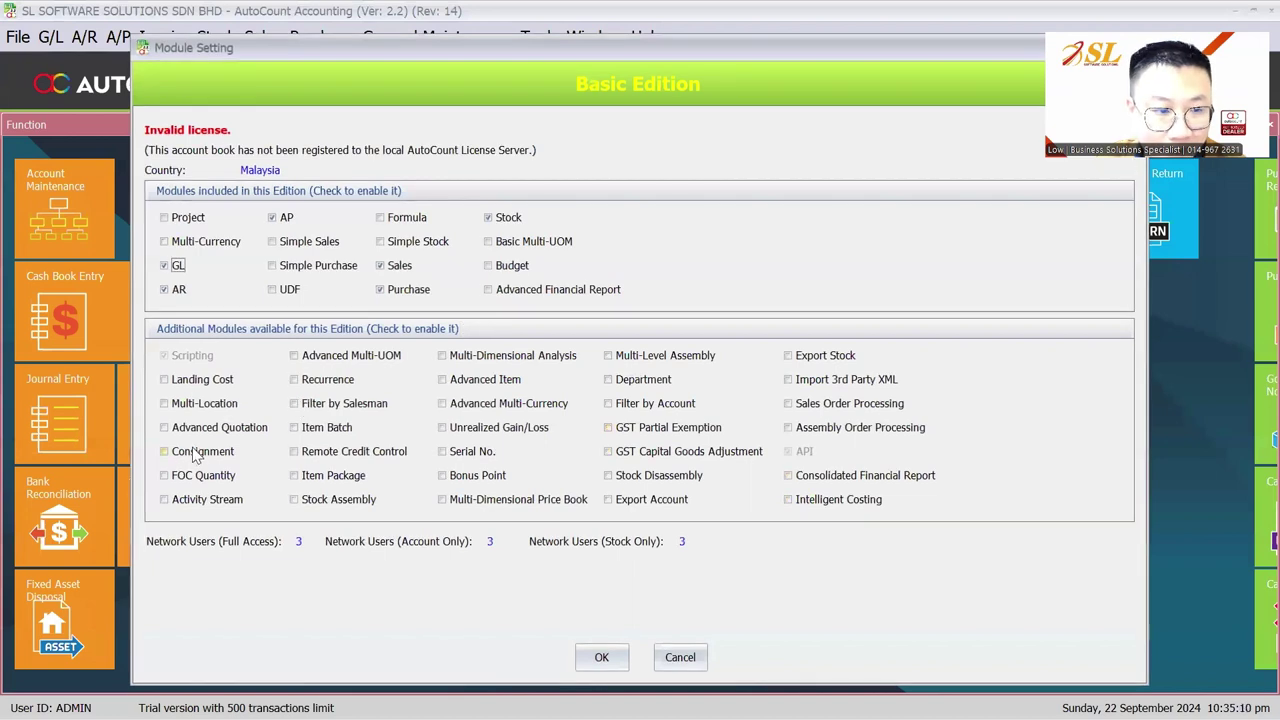
# Step: Enable the Item Batch additional module and confirm the module settings
pyautogui.click(320, 433)
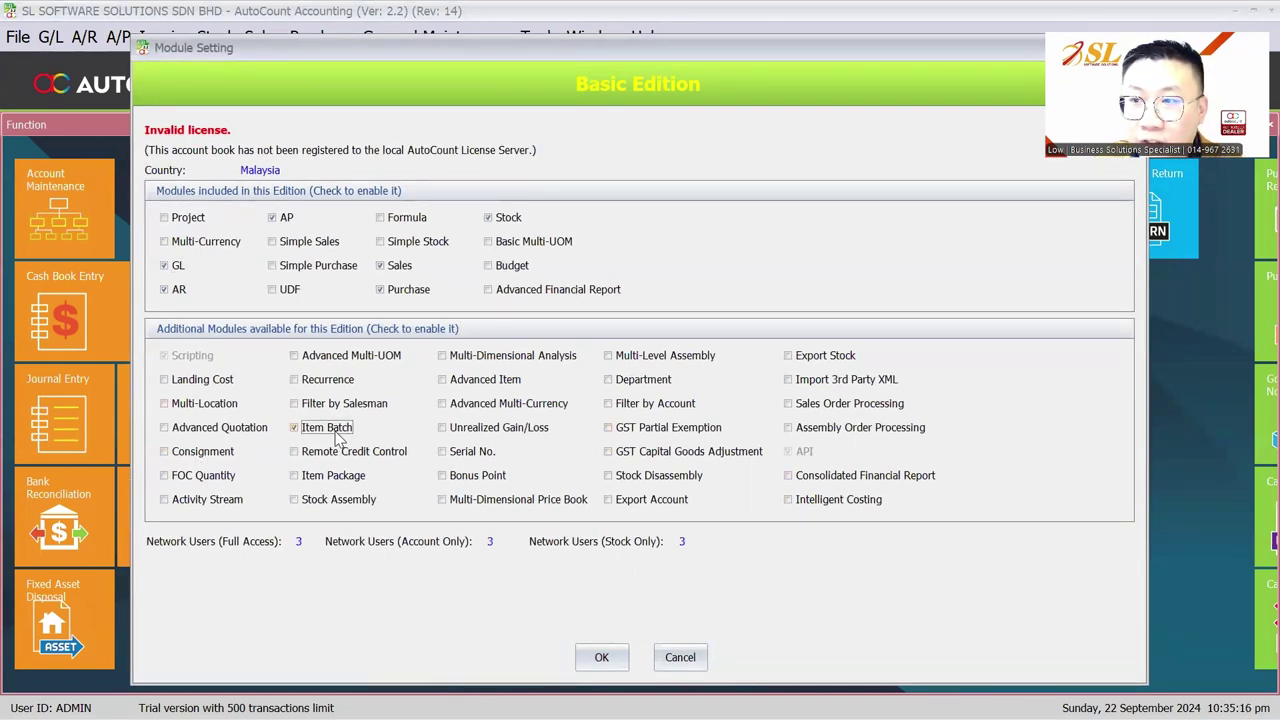
pyautogui.click(598, 657)
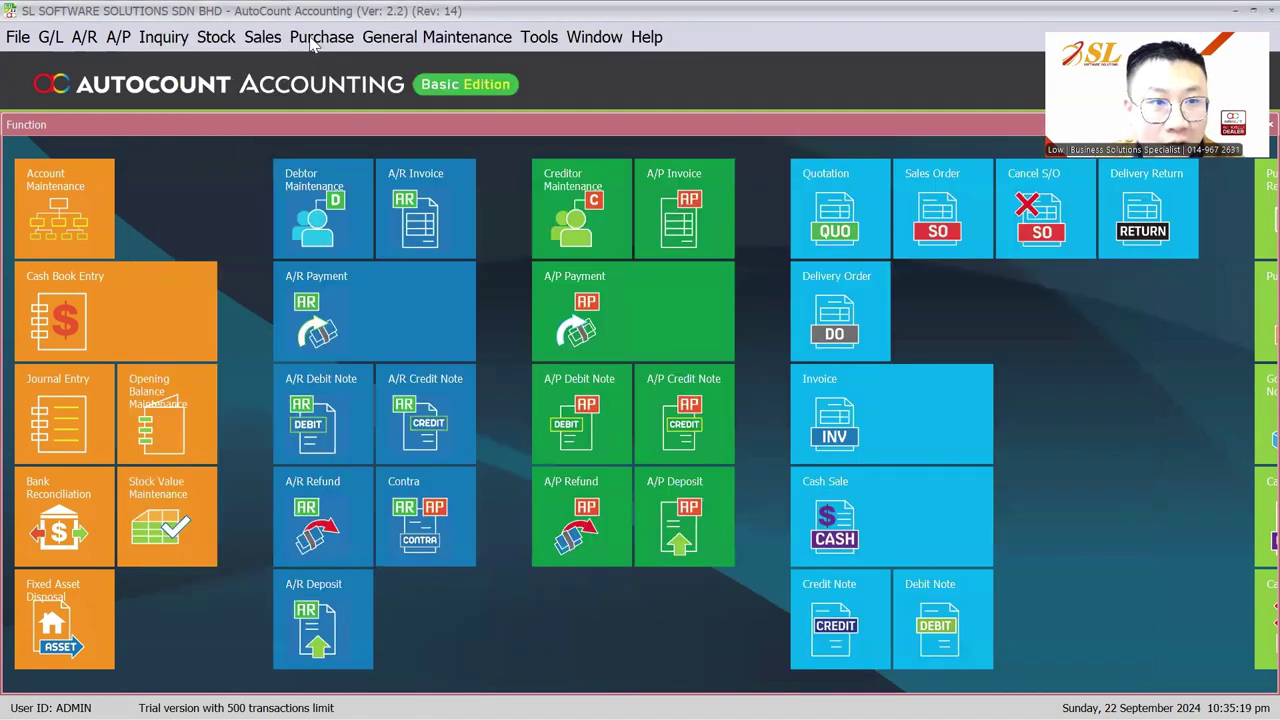
pyautogui.click(321, 37)
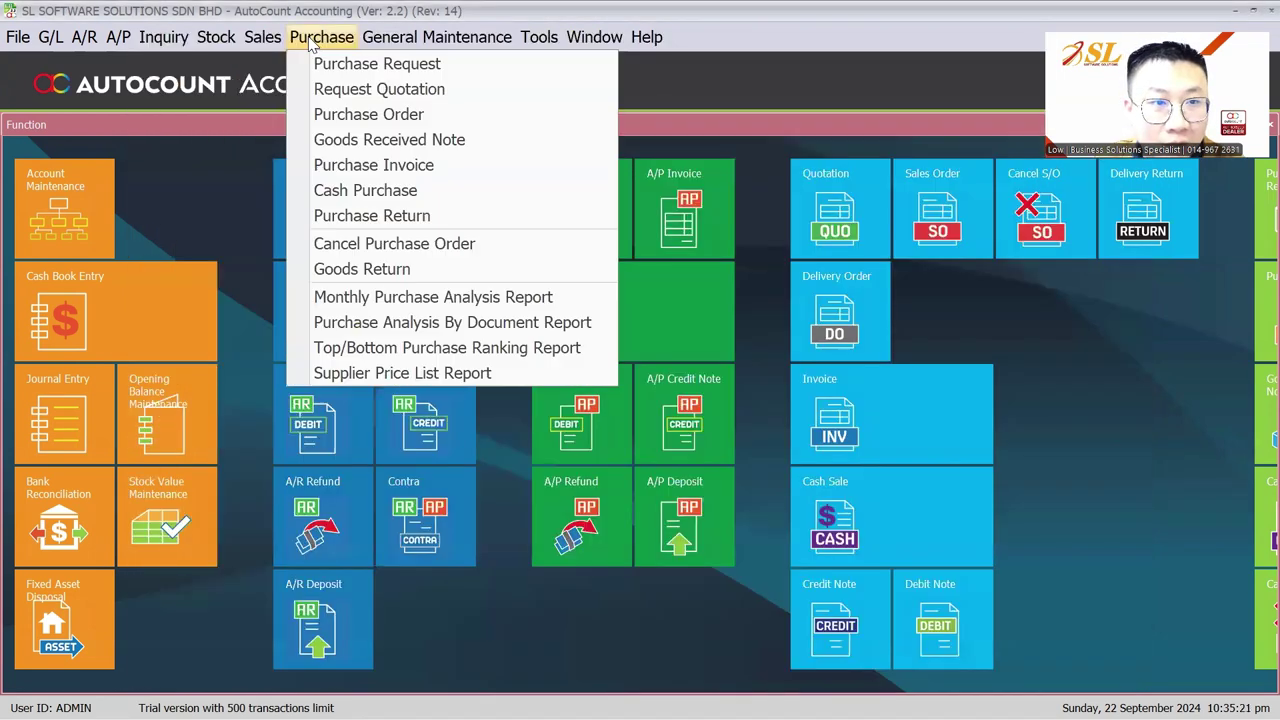
pyautogui.click(263, 37)
pyautogui.click(437, 37)
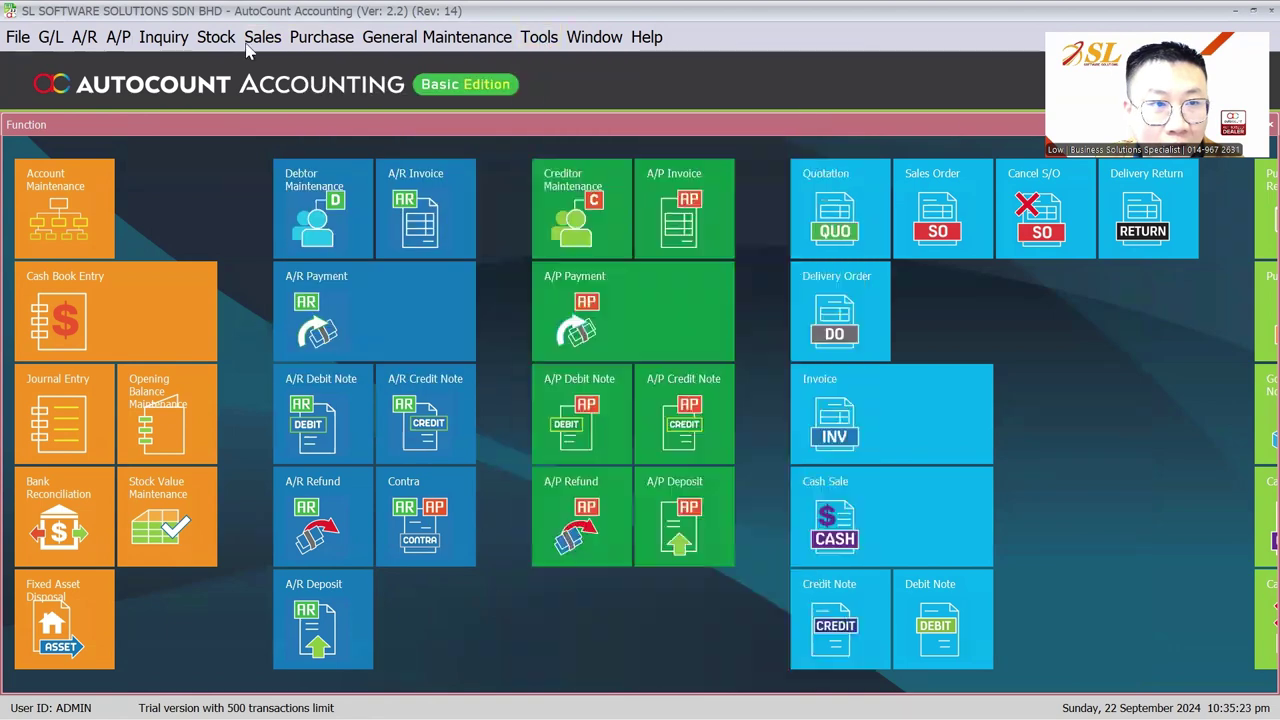
pyautogui.click(216, 37)
# Step: Set ITEM A as controlled by batch number and save it
pyautogui.click(230, 66)
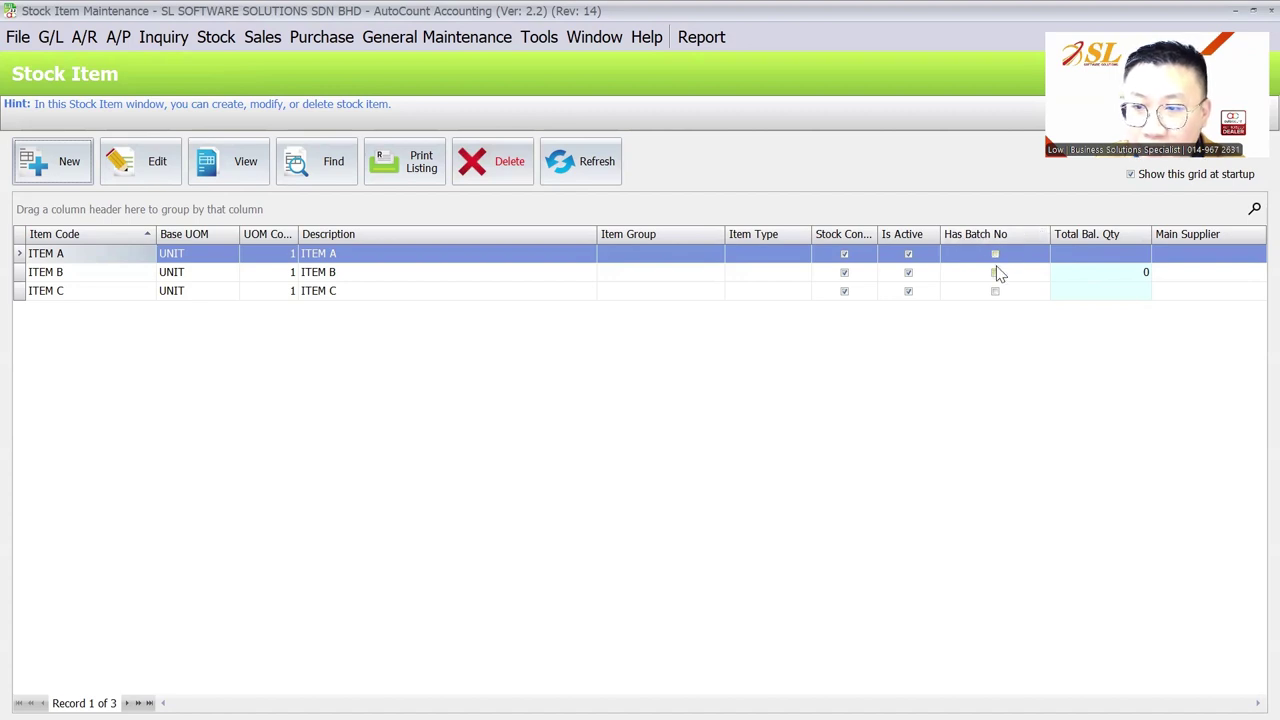
pyautogui.click(112, 170)
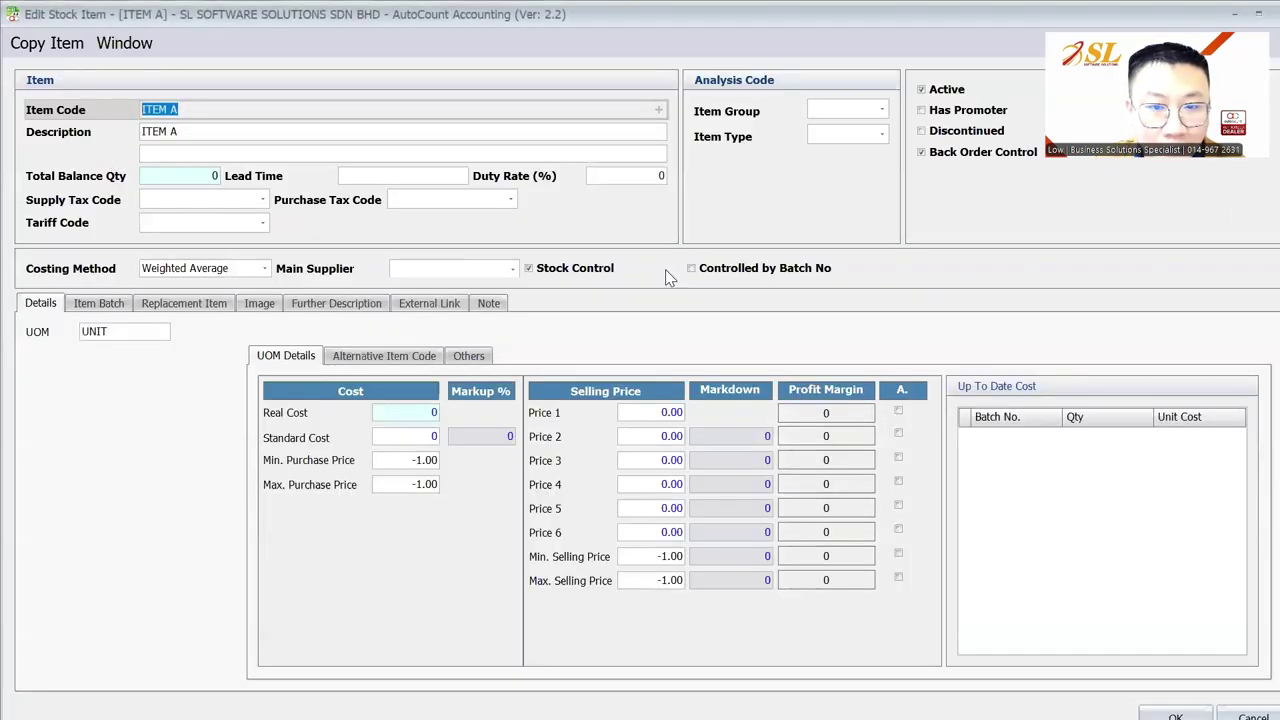
pyautogui.click(735, 270)
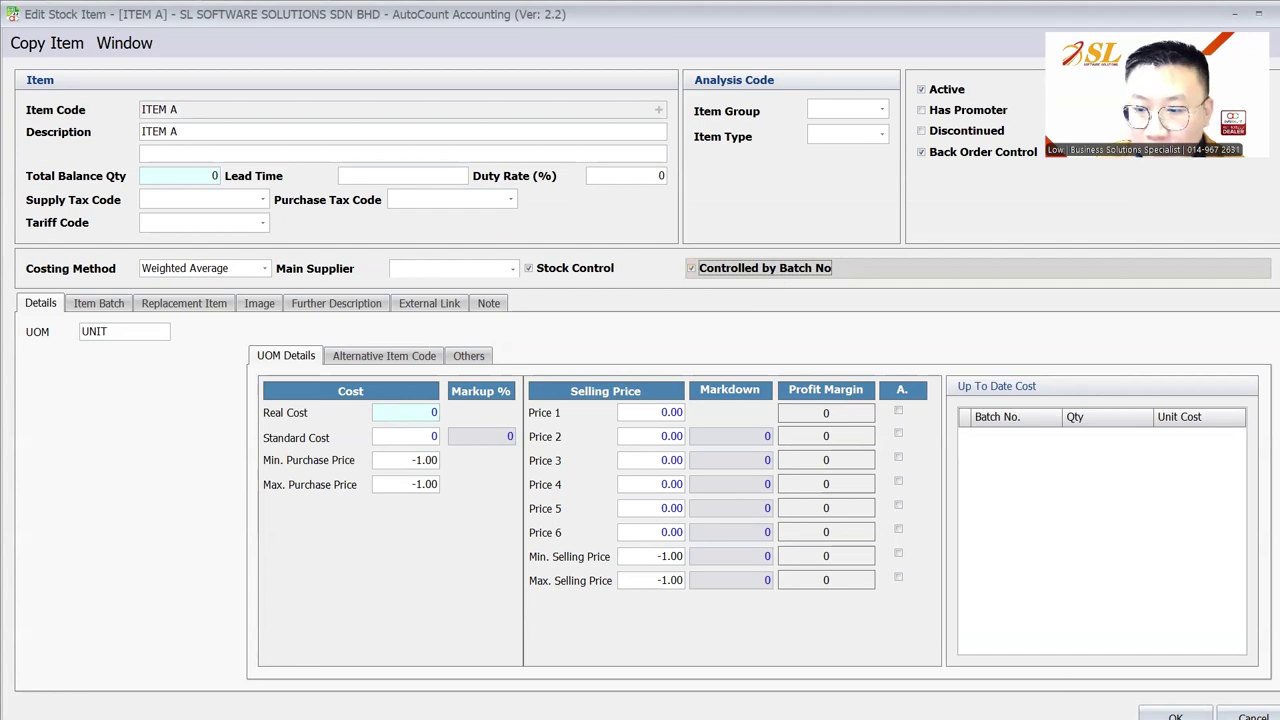
pyautogui.click(1175, 716)
# Step: Set ITEM B as controlled by batch number and save it
pyautogui.click(268, 274)
pyautogui.click(150, 164)
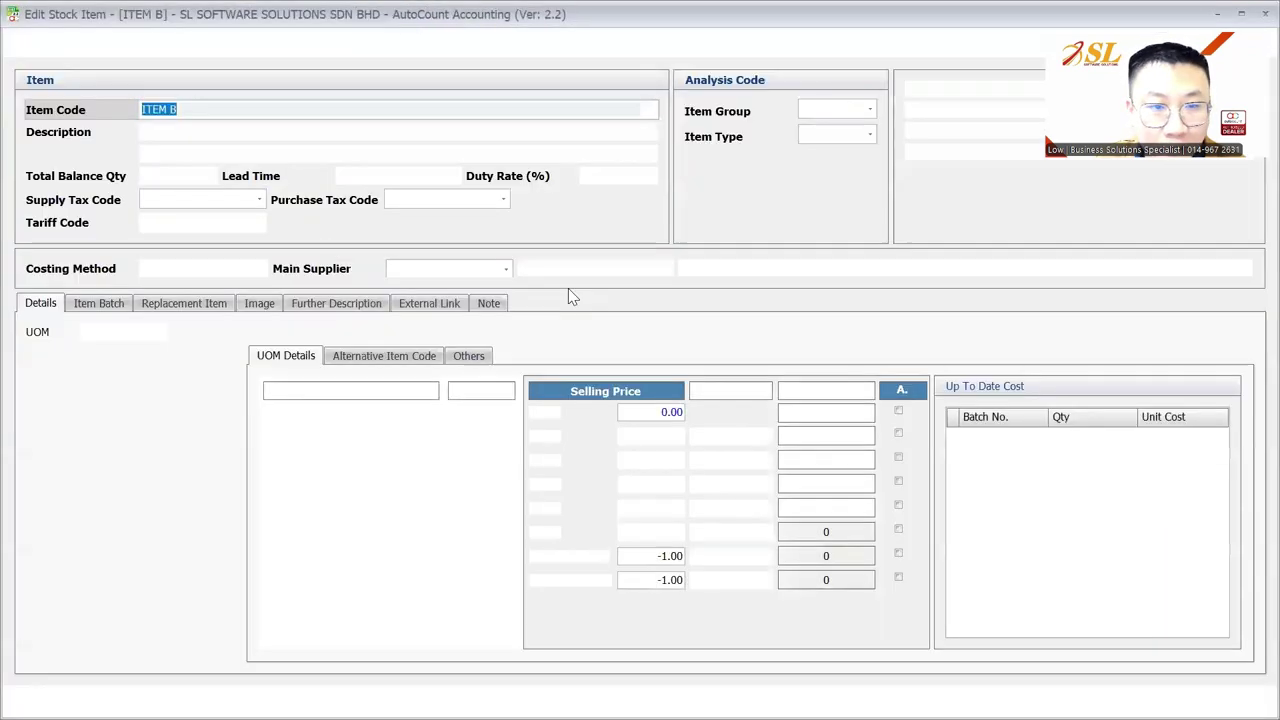
pyautogui.click(755, 270)
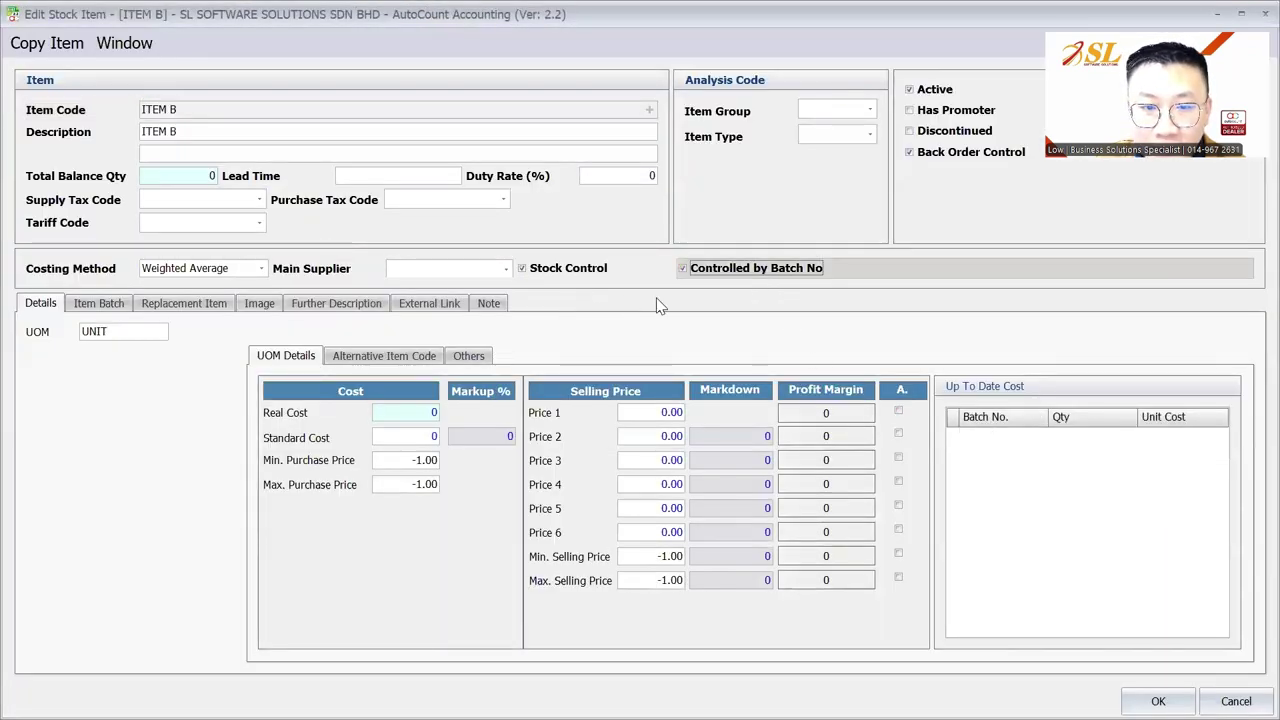
pyautogui.click(1158, 701)
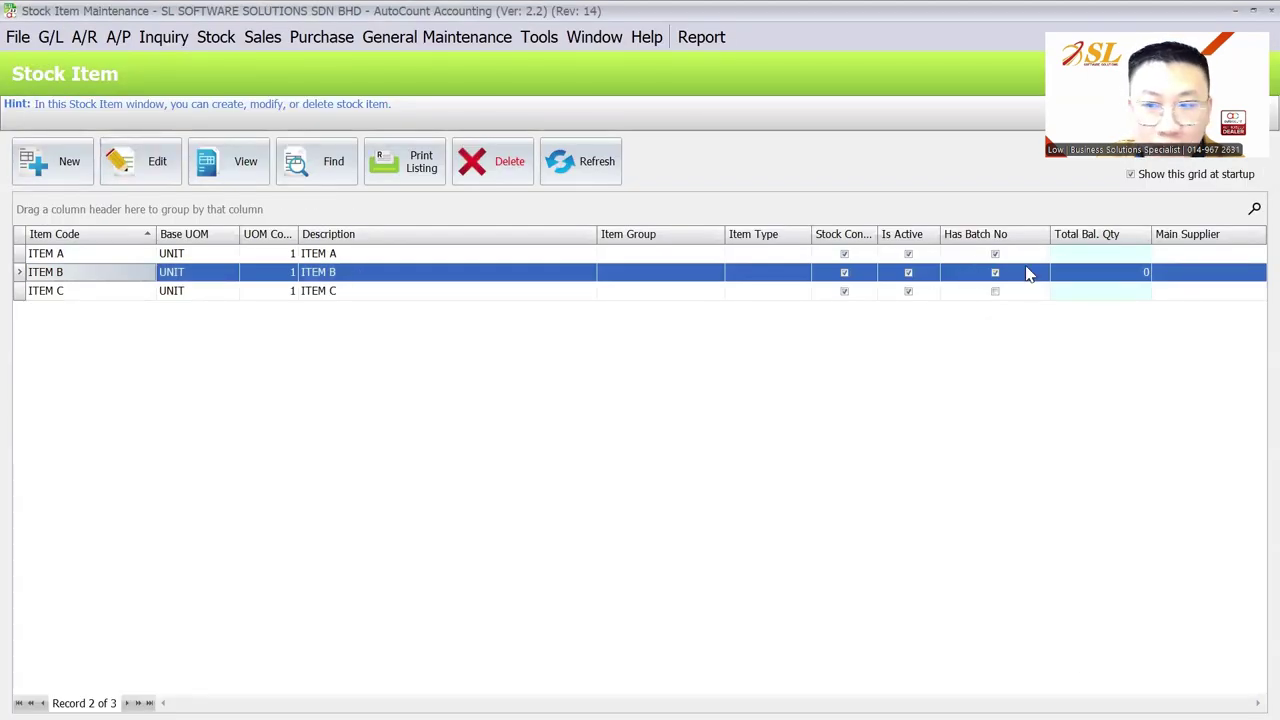
pyautogui.click(330, 254)
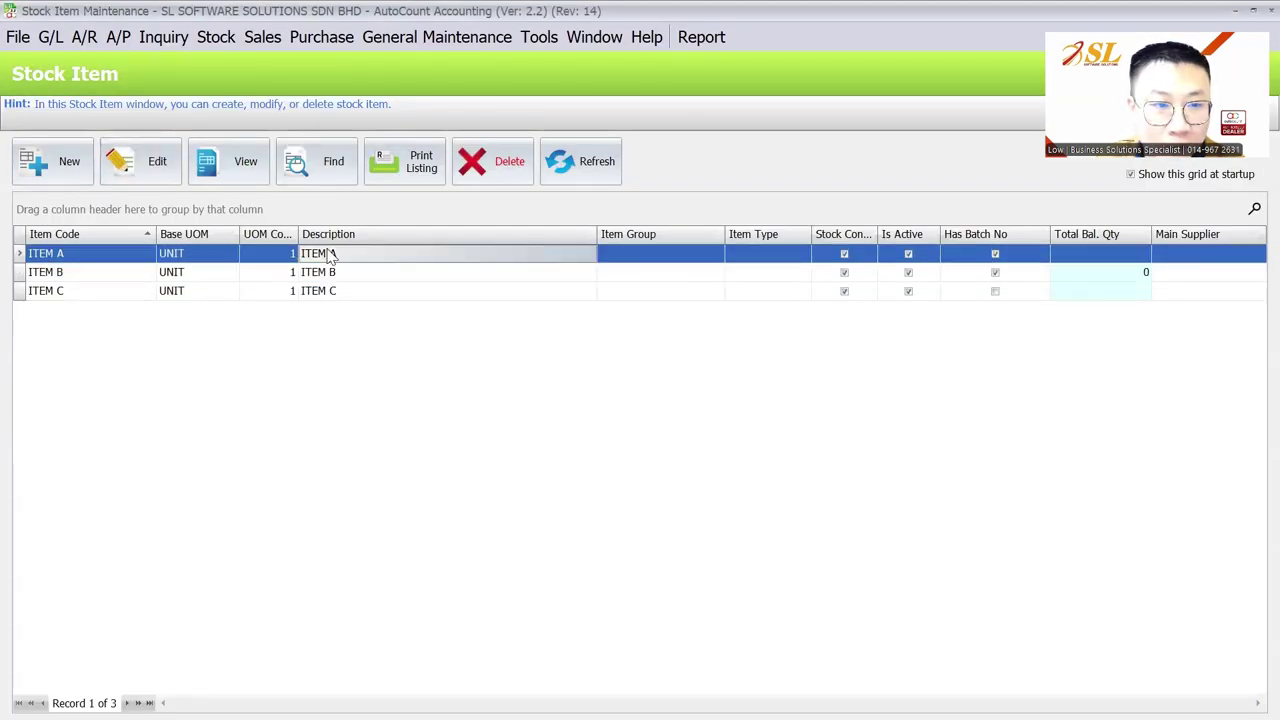
# Step: Add batches 001 and 002 on ITEM A's Item Batch tab and save the item
pyautogui.click(150, 175)
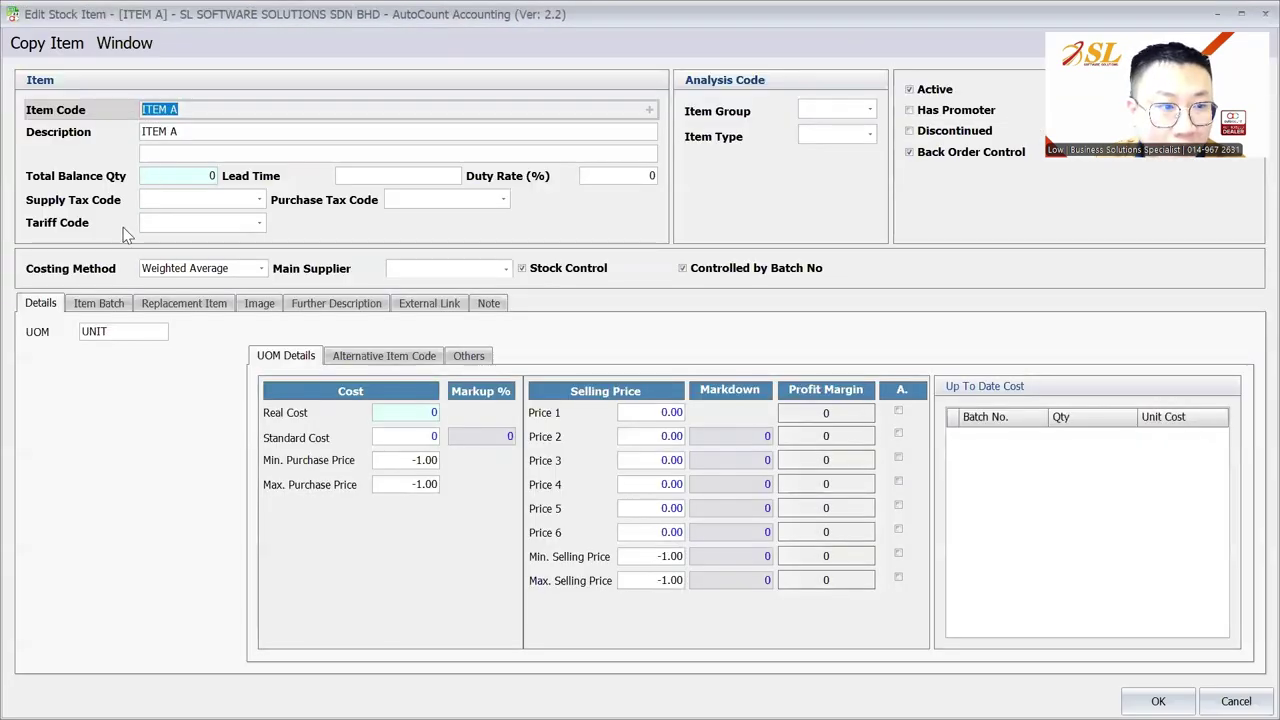
pyautogui.click(113, 309)
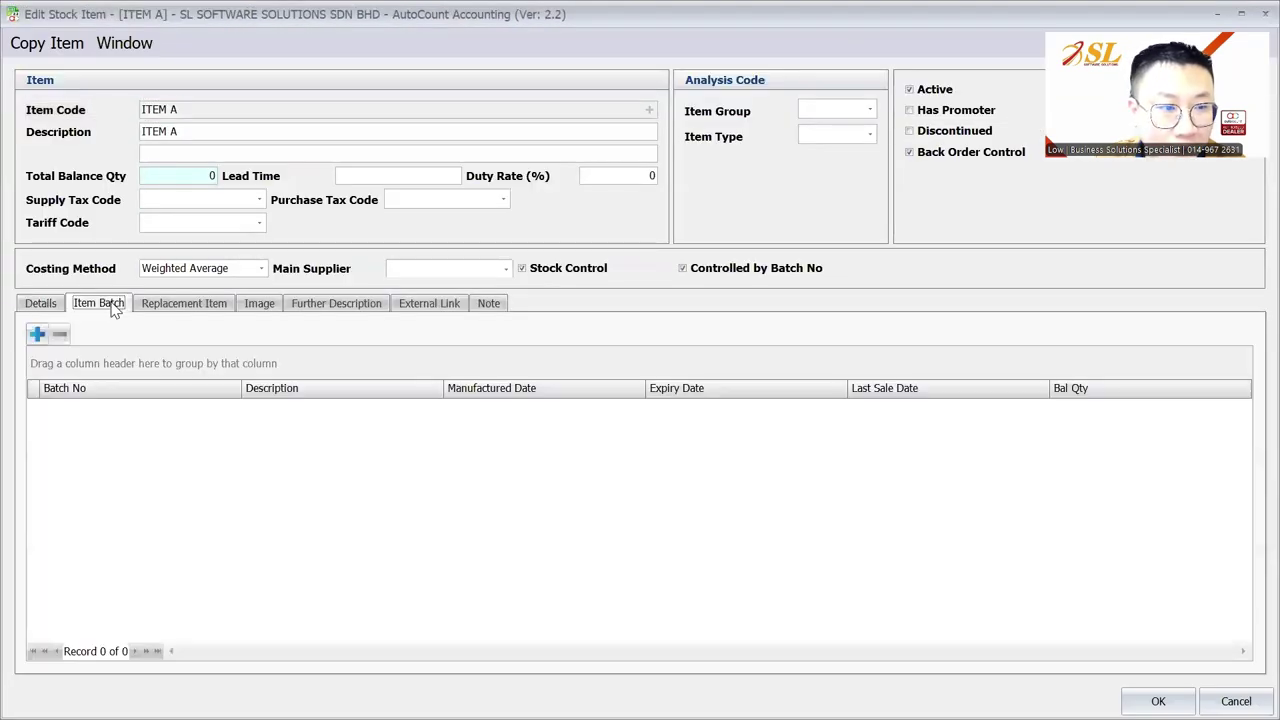
pyautogui.click(36, 334)
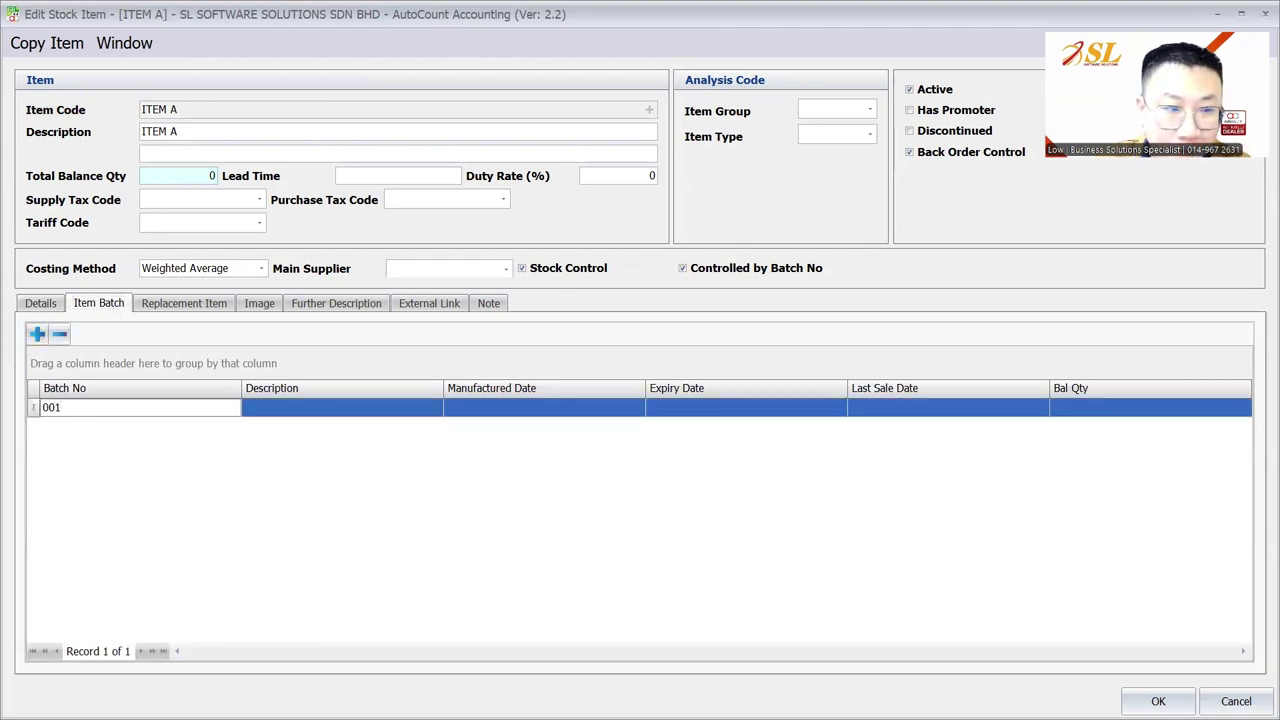
pyautogui.click(37, 334)
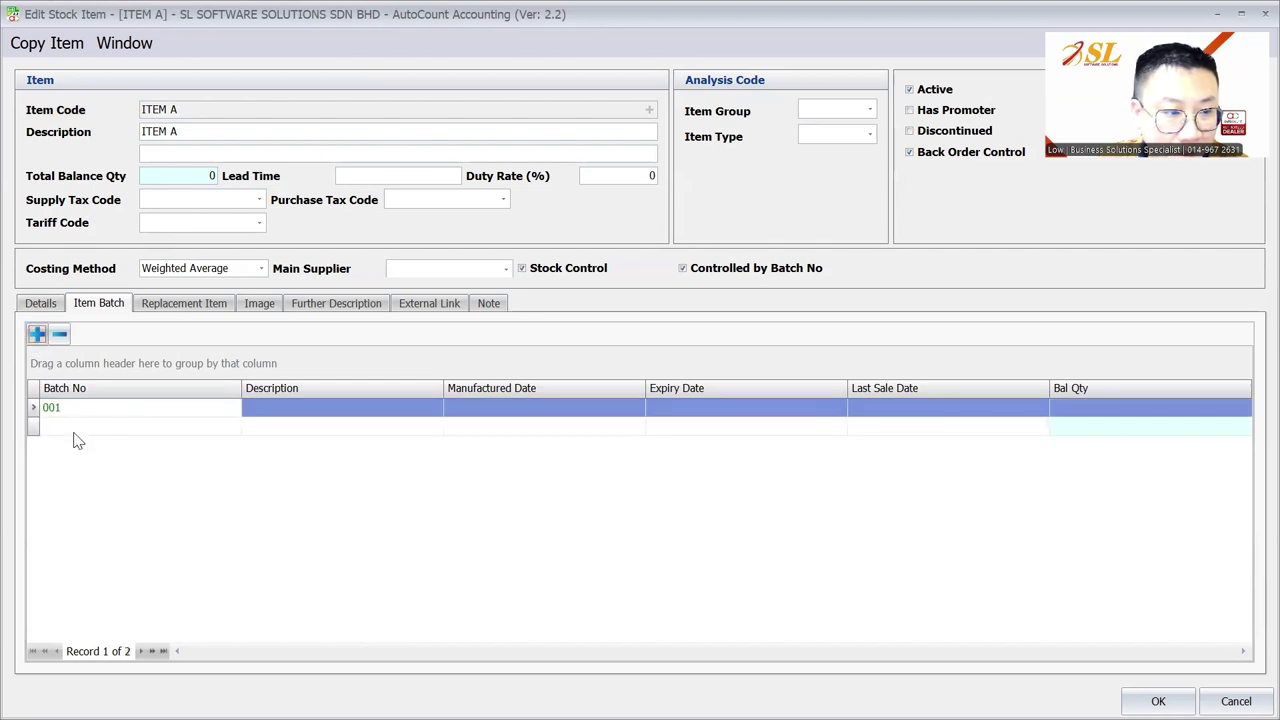
pyautogui.click(75, 427)
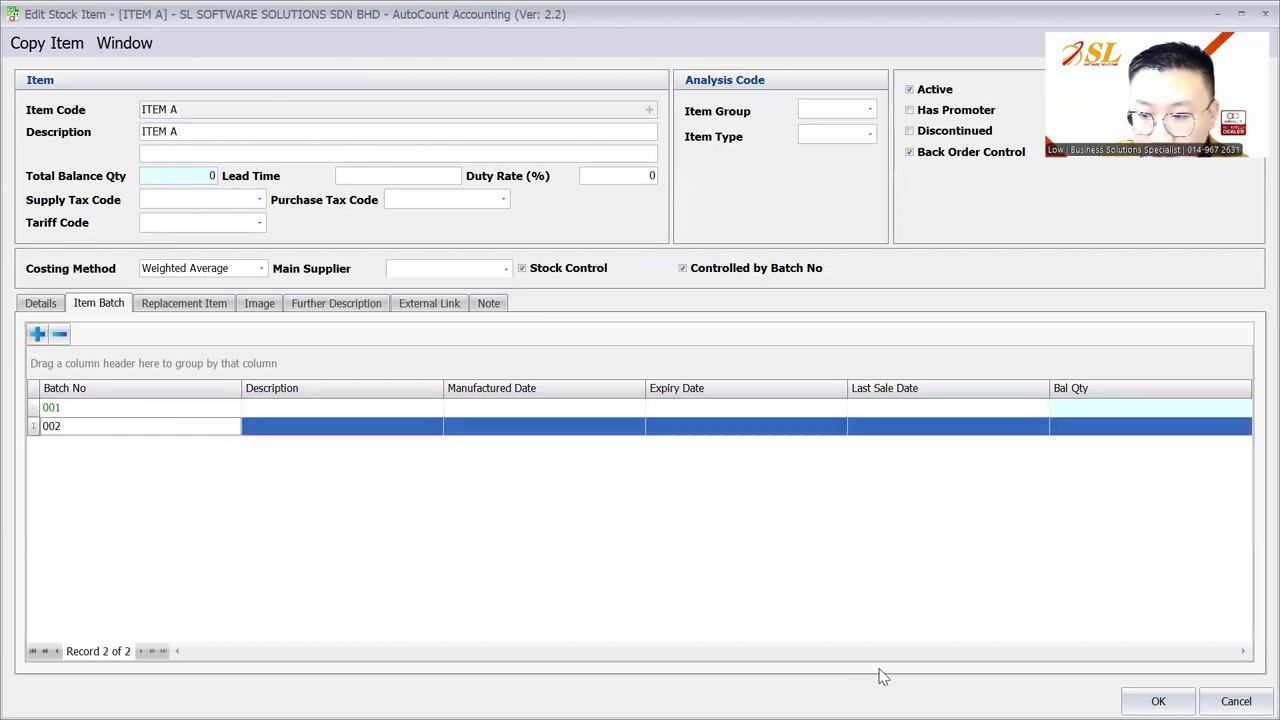
pyautogui.click(1158, 701)
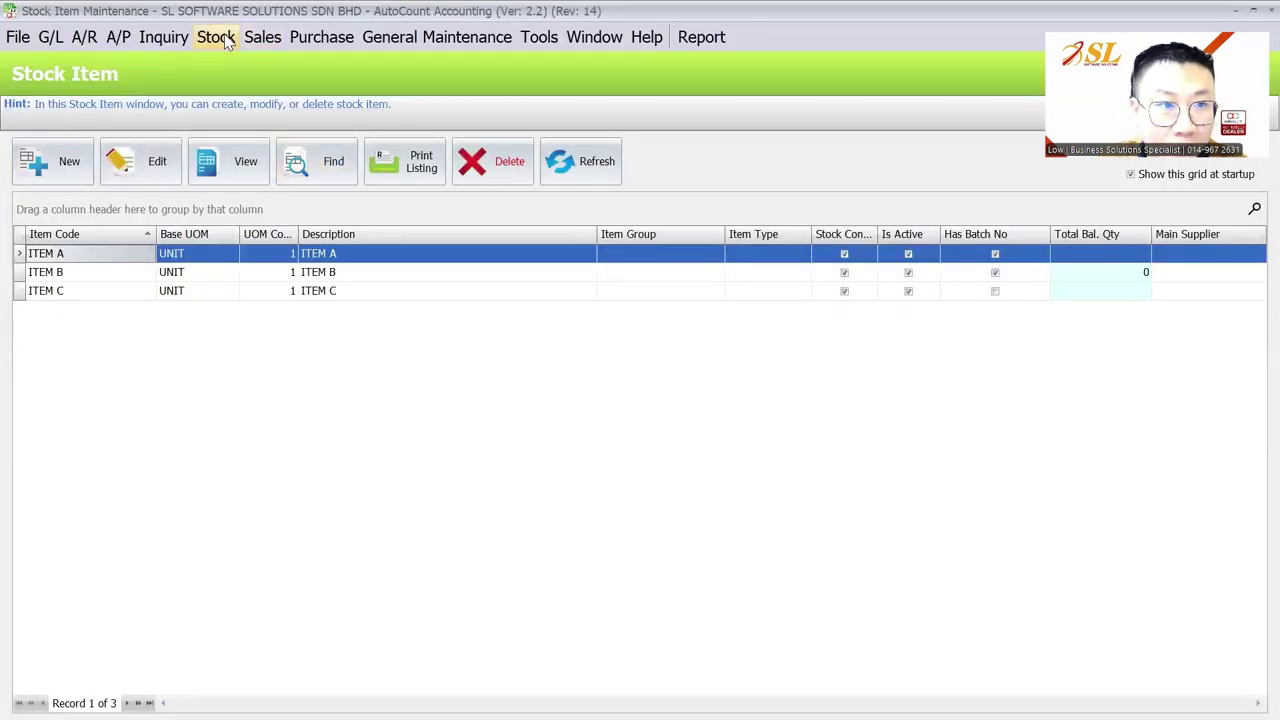
pyautogui.click(226, 38)
pyautogui.moveTo(449, 88)
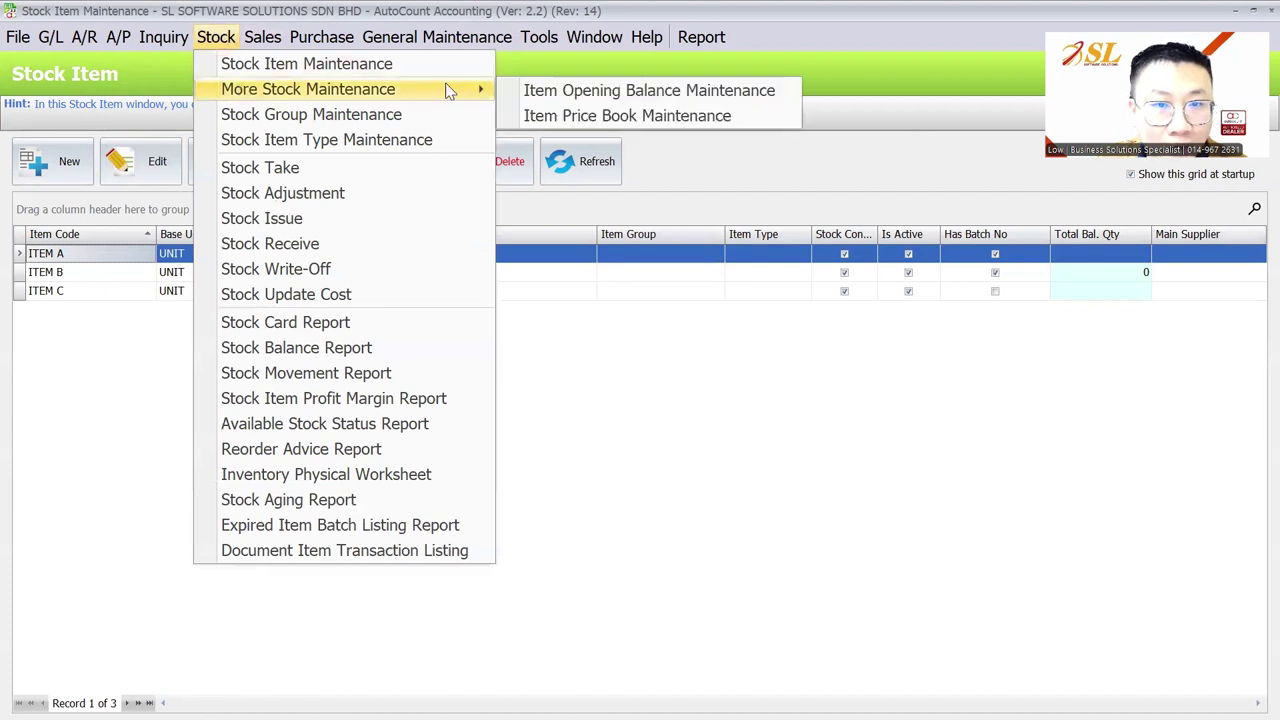
pyautogui.click(580, 92)
pyautogui.click(511, 231)
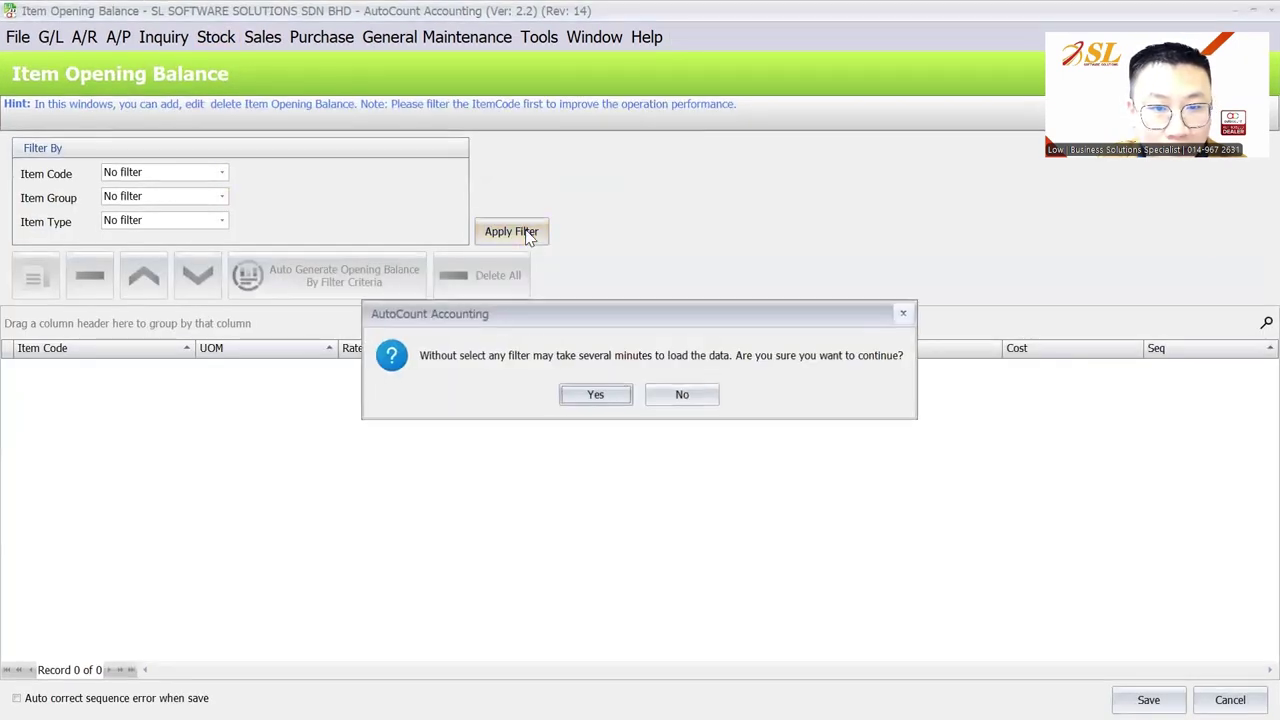
pyautogui.click(584, 396)
pyautogui.click(590, 400)
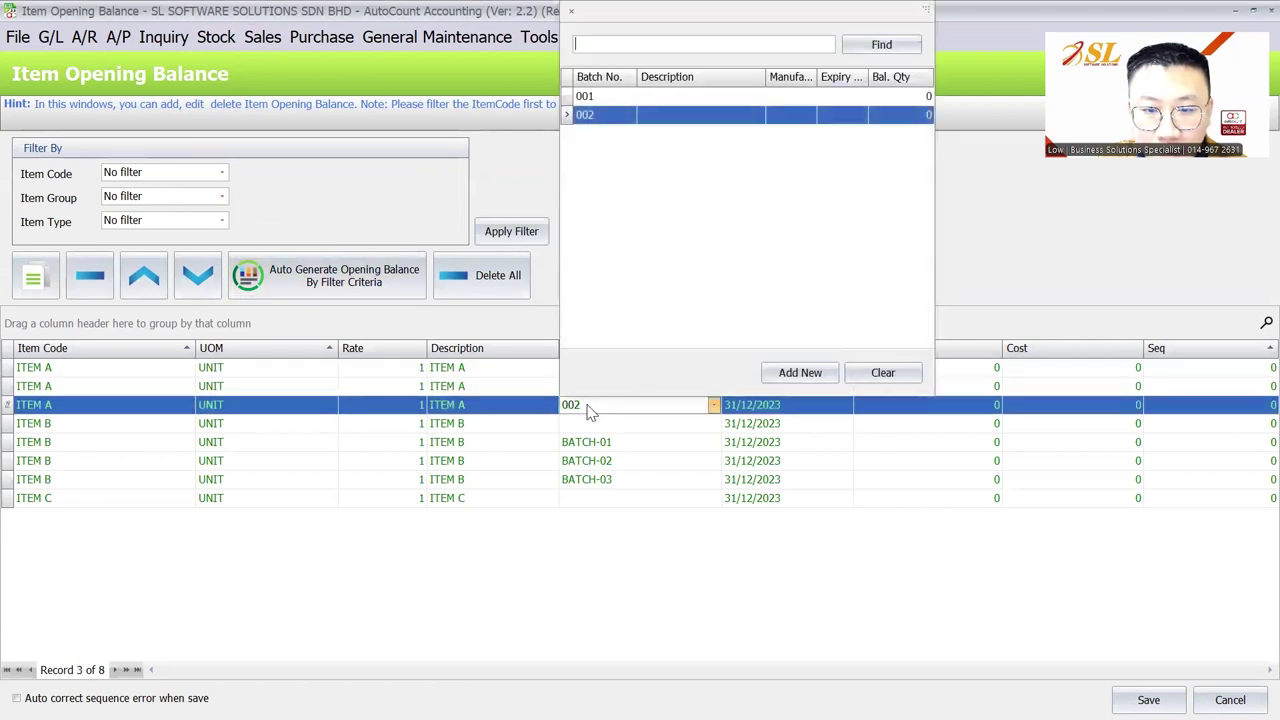
pyautogui.press('Escape')
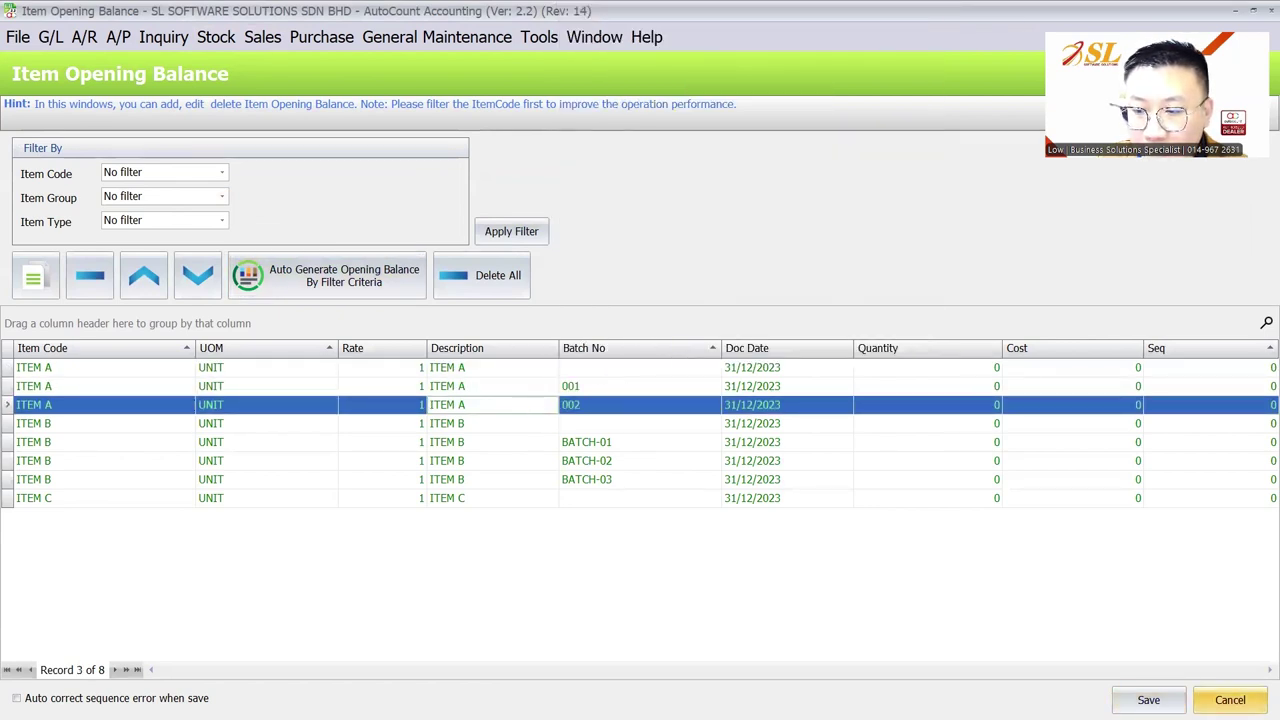
pyautogui.click(973, 405)
pyautogui.click(972, 447)
pyautogui.doubleClick(973, 453)
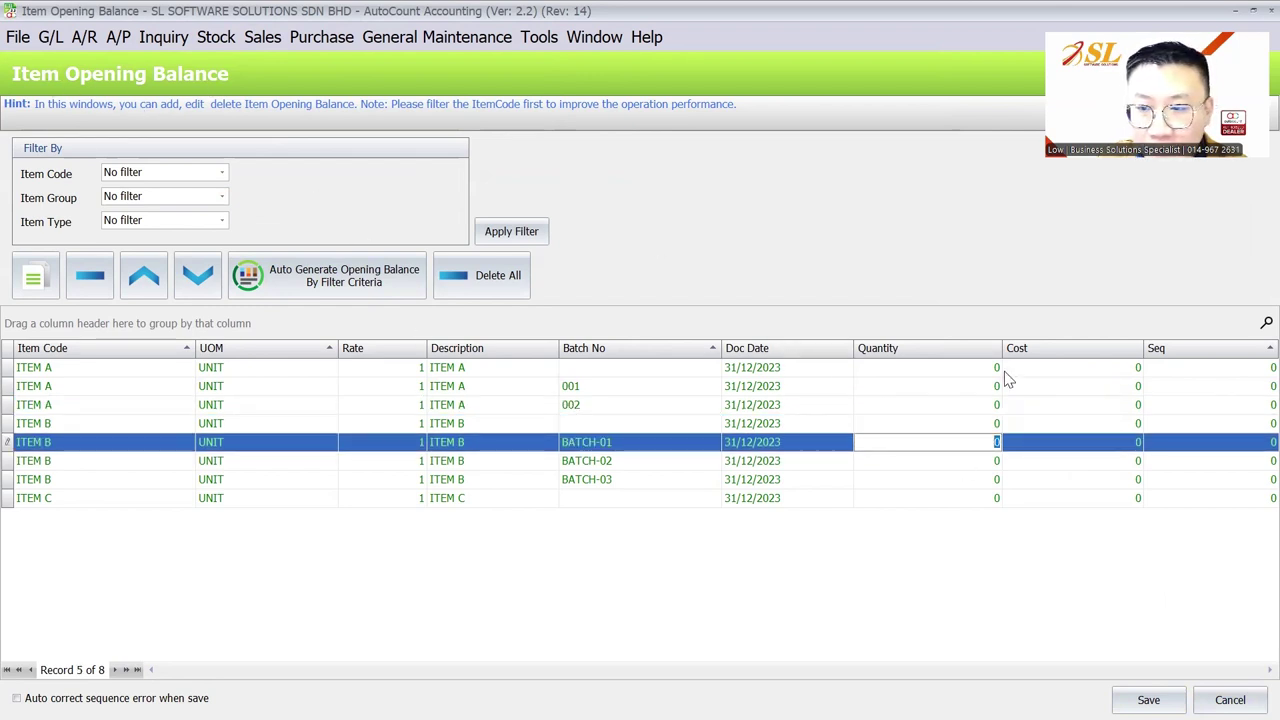
pyautogui.click(1230, 699)
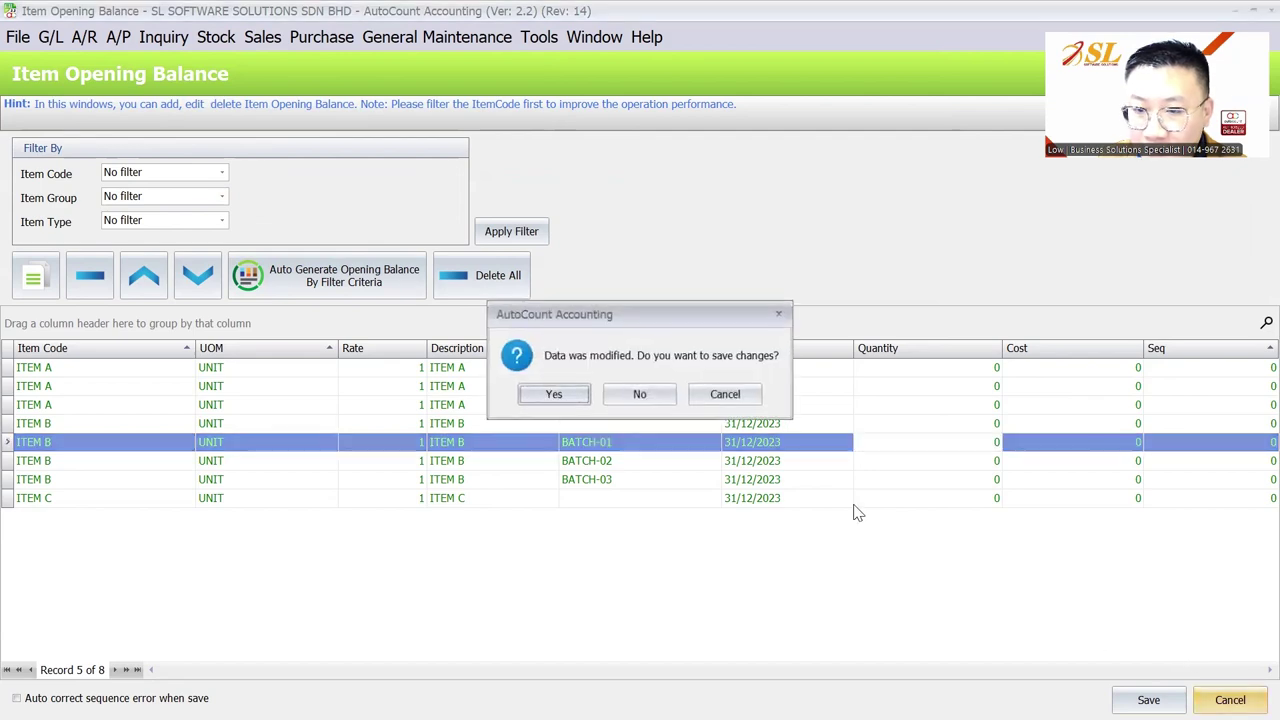
pyautogui.click(647, 391)
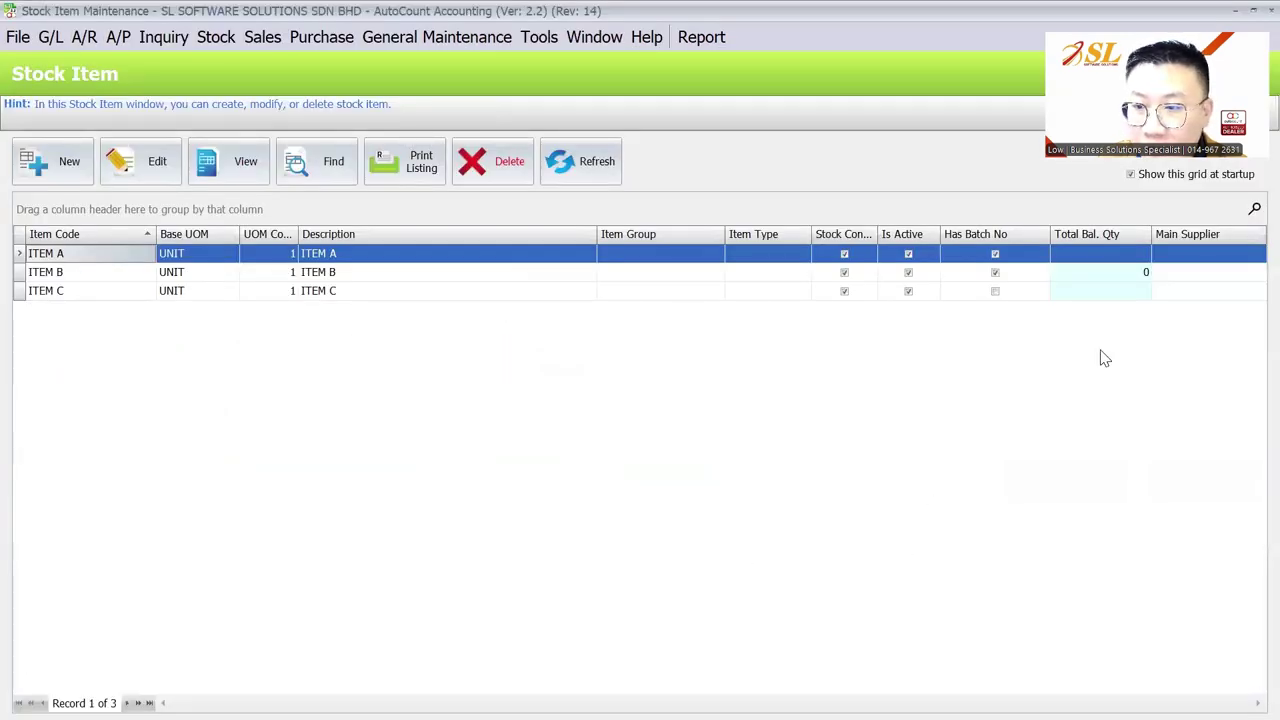
# Step: Walk through the StockOpenBal template columns, from ItemCode, DocDate, UOM and Location to Qty and Cost
pyautogui.hotkey('alt', 'Tab')
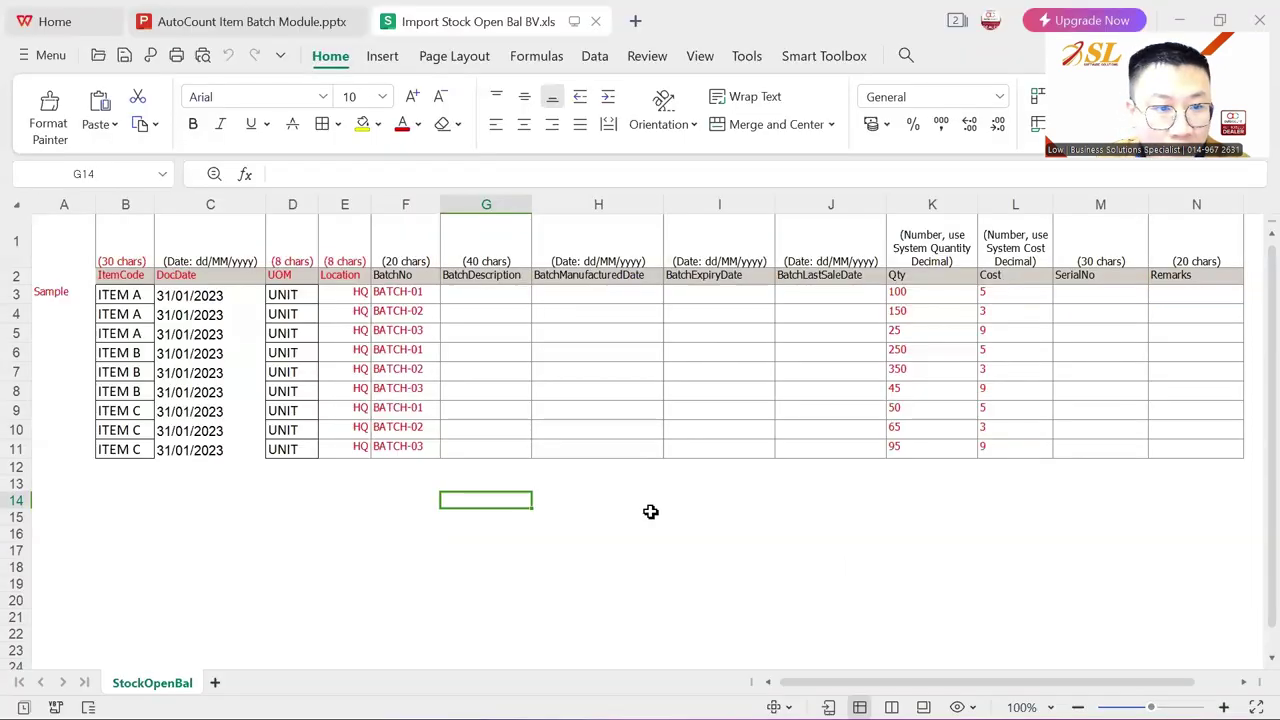
pyautogui.click(651, 512)
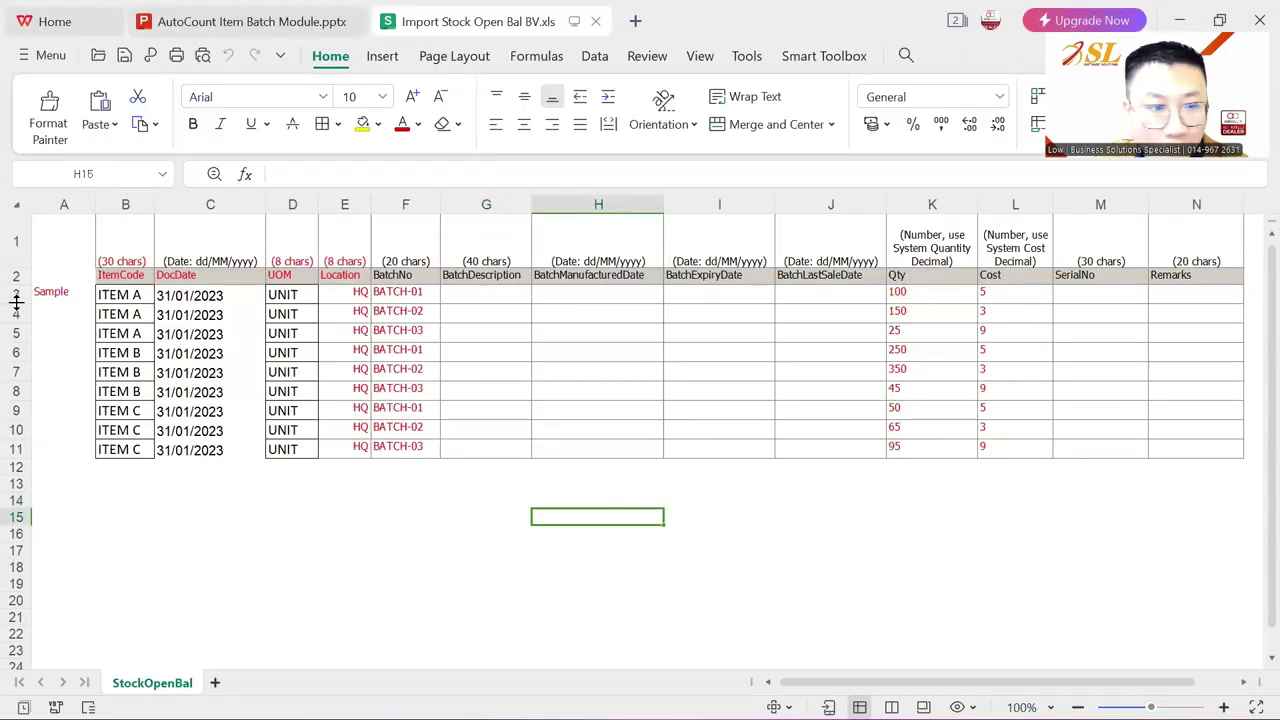
pyautogui.click(126, 278)
pyautogui.click(210, 278)
pyautogui.click(292, 277)
pyautogui.click(352, 276)
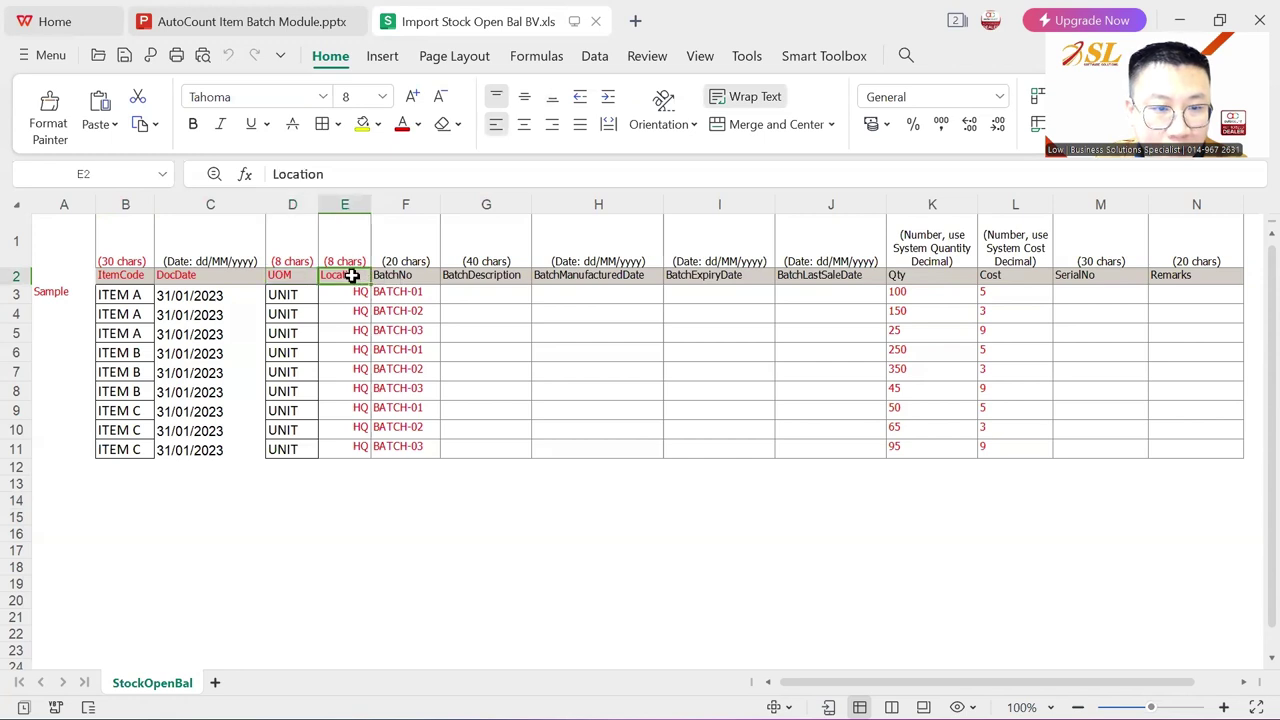
pyautogui.click(492, 279)
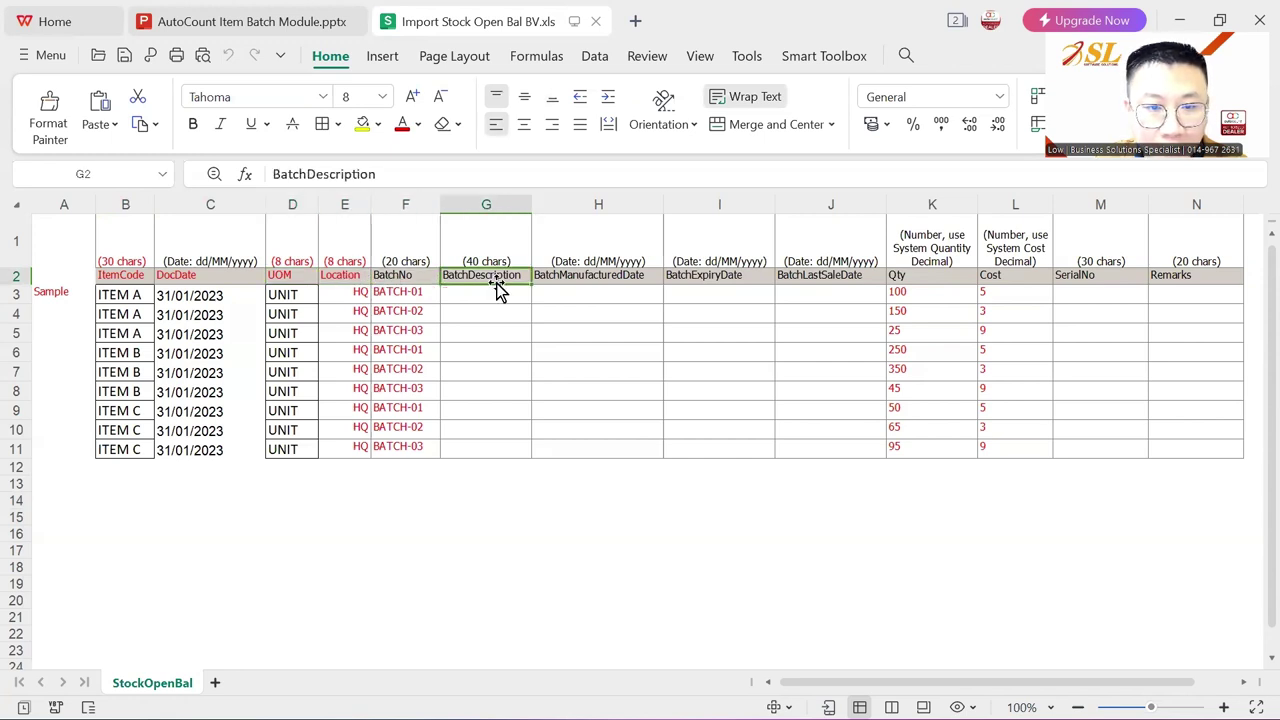
pyautogui.click(615, 278)
pyautogui.click(739, 278)
pyautogui.click(849, 277)
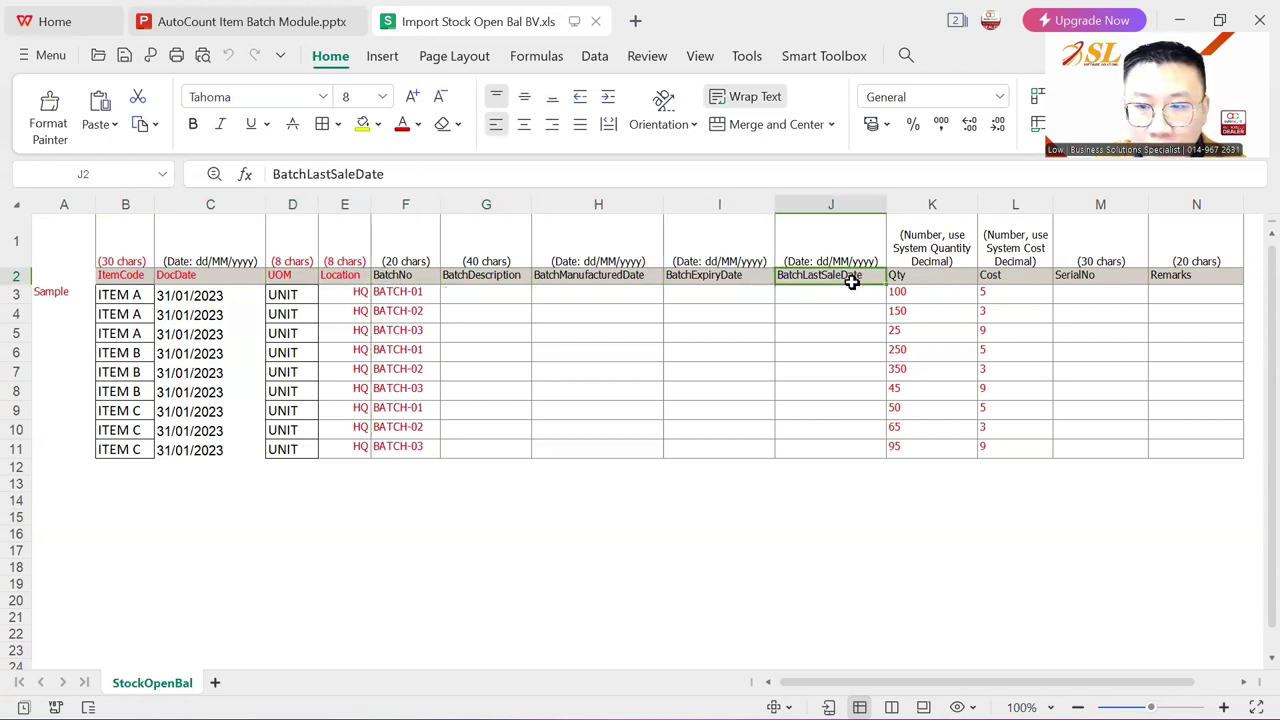
pyautogui.click(925, 276)
pyautogui.click(1009, 277)
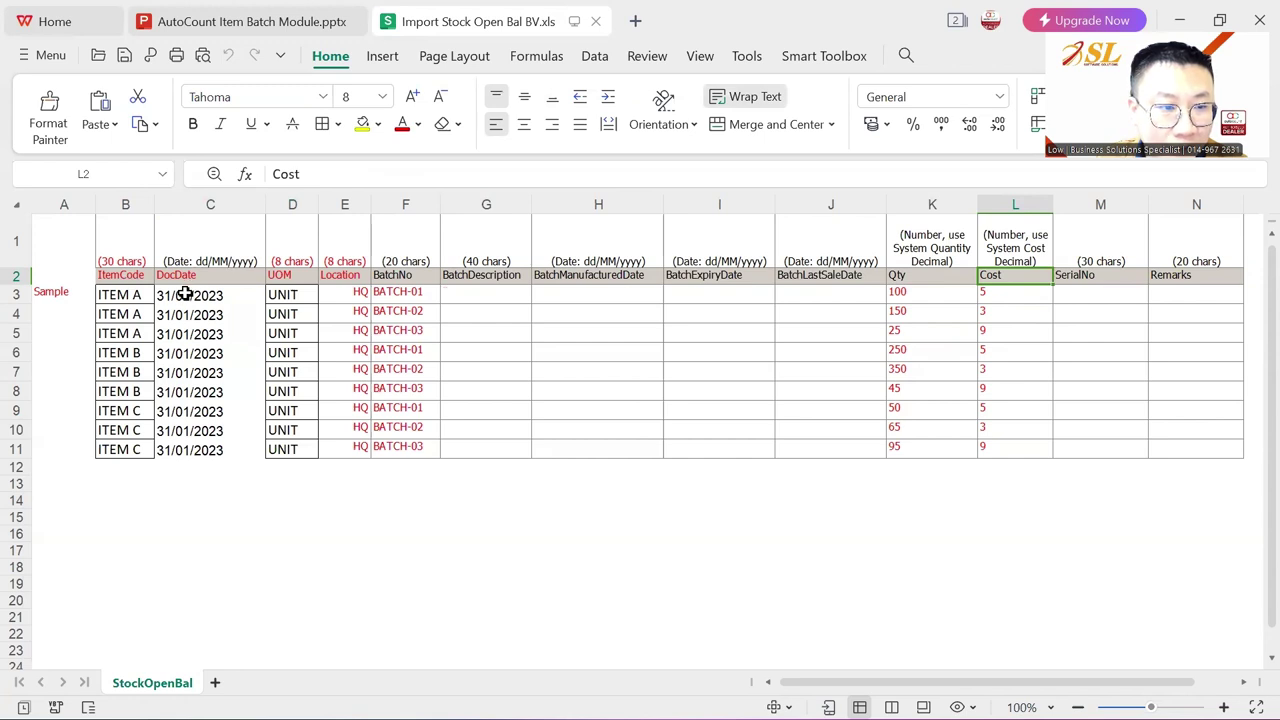
# Step: Highlight the DocDate, BatchManufacturedDate and BatchExpiryDate cells in rows 3–8
pyautogui.moveTo(178, 293); pyautogui.dragTo(172, 392)
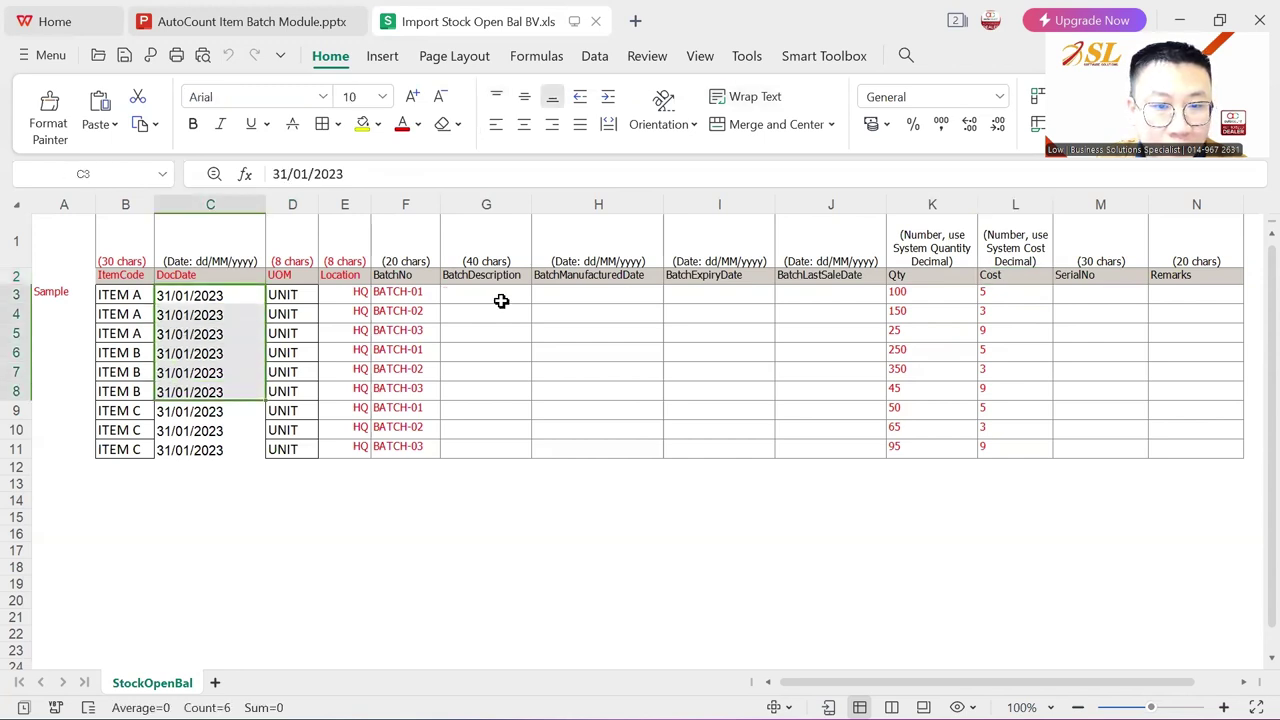
pyautogui.moveTo(554, 291); pyautogui.dragTo(563, 392)
pyautogui.moveTo(706, 291); pyautogui.dragTo(714, 392)
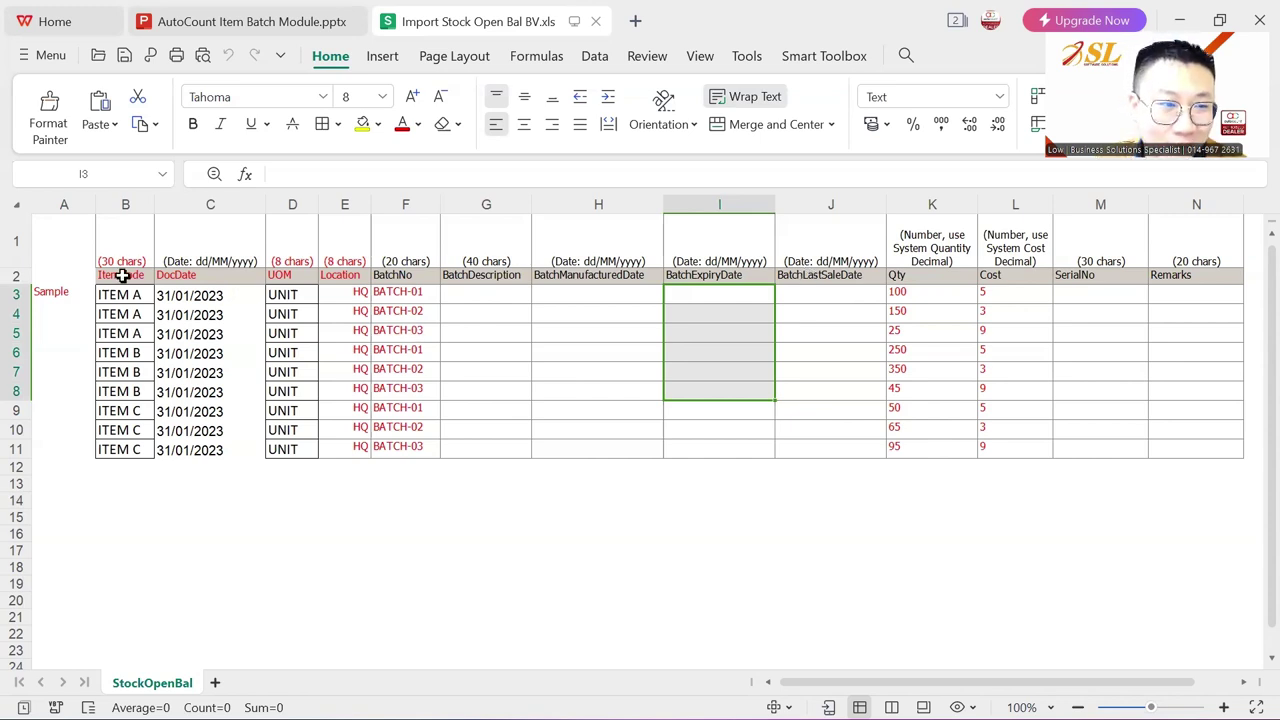
# Step: Copy the header and six item rows in range B2:L8
pyautogui.moveTo(123, 274); pyautogui.dragTo(996, 388)
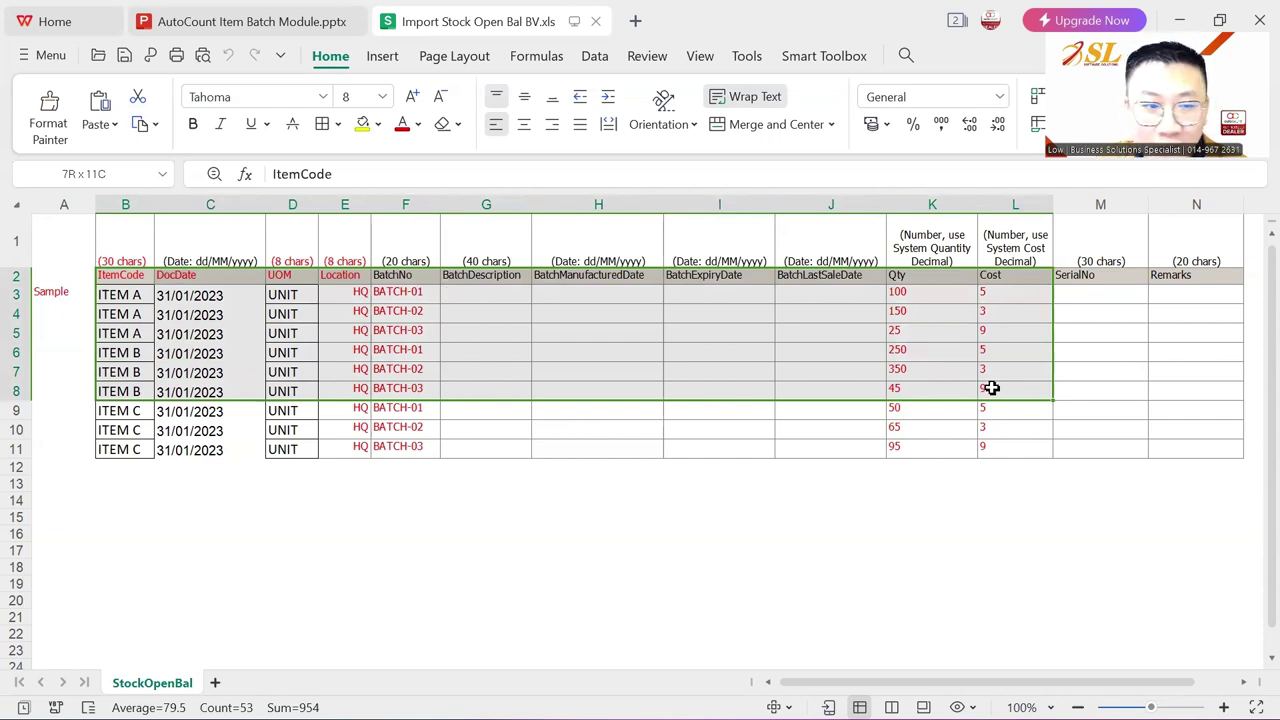
pyautogui.moveTo(991, 388); pyautogui.dragTo(975, 387)
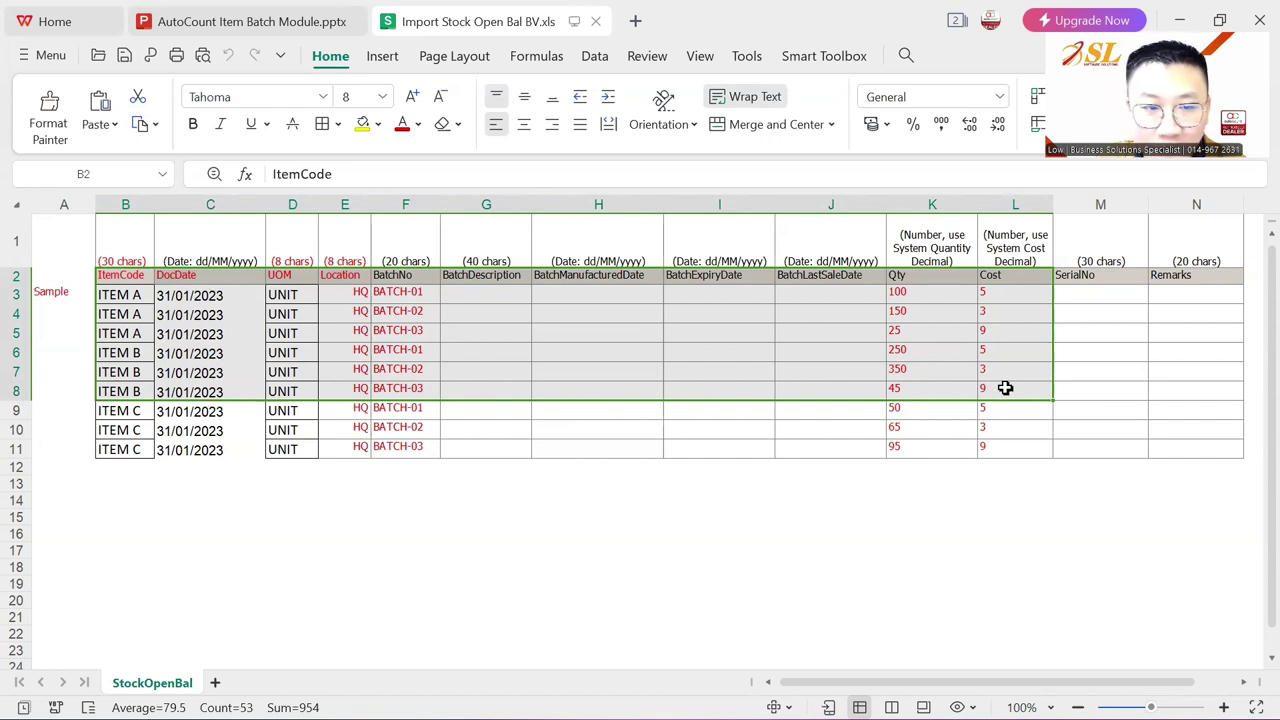
pyautogui.hotkey('ctrl', 'c')
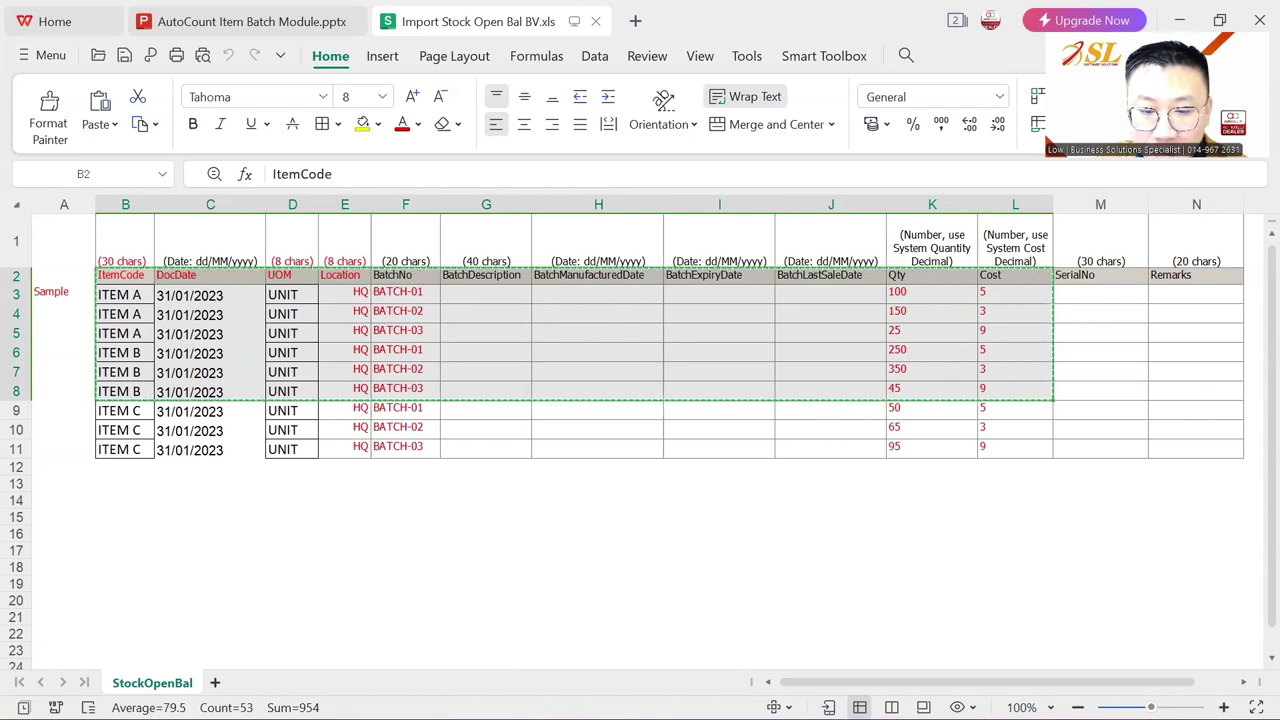
pyautogui.press('super')
# Step: Look through the File > Import From Excel commands in AutoCount Accounting
pyautogui.moveTo(796, 690)
pyautogui.click(720, 620)
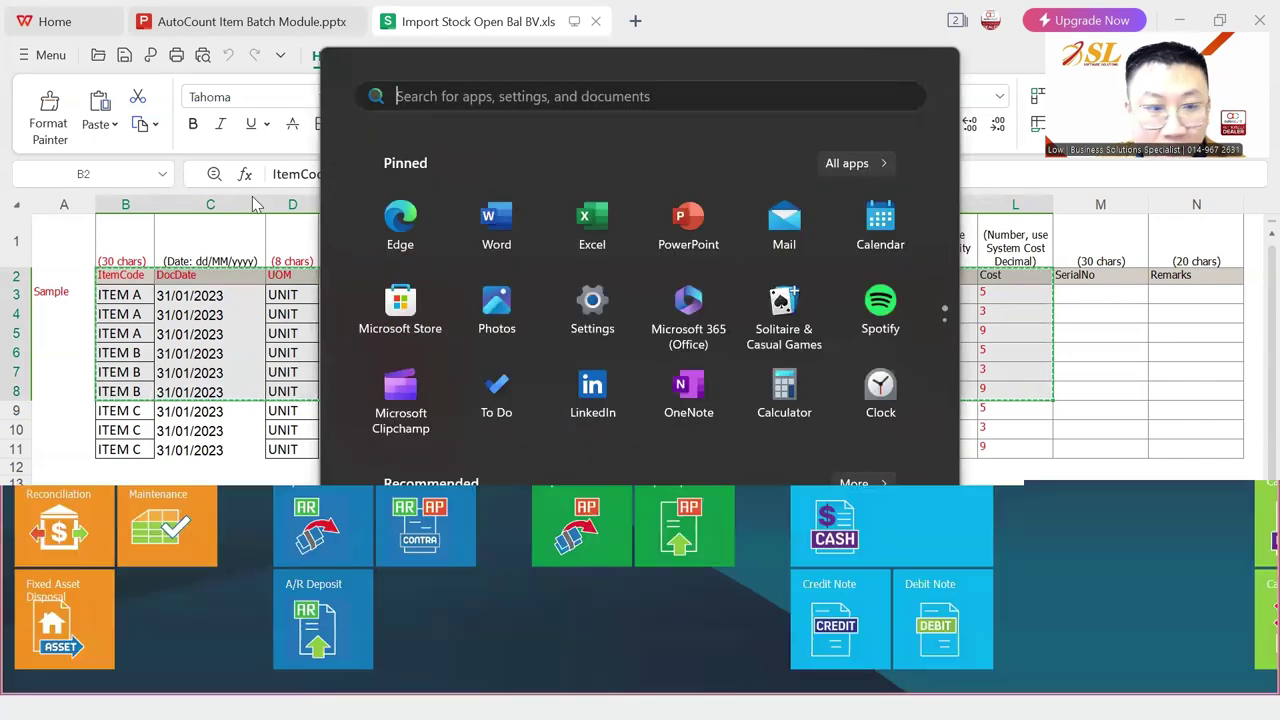
pyautogui.click(18, 37)
pyautogui.moveTo(73, 147)
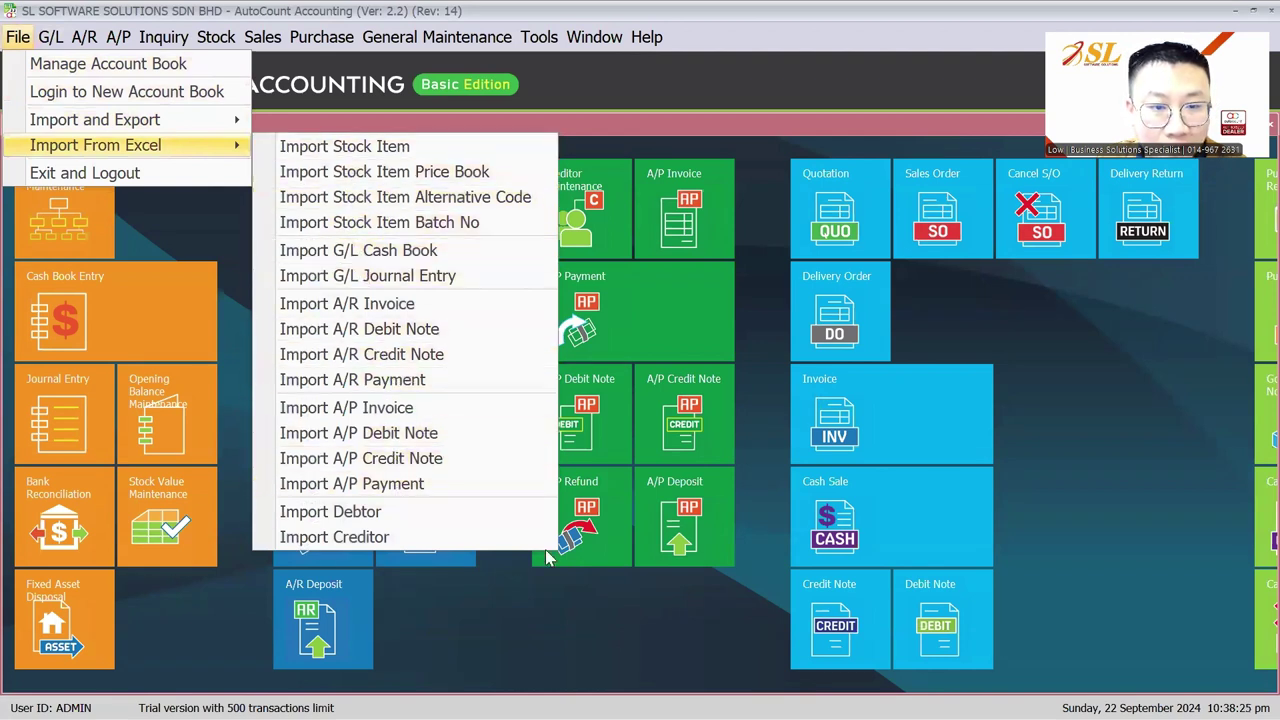
pyautogui.click(506, 524)
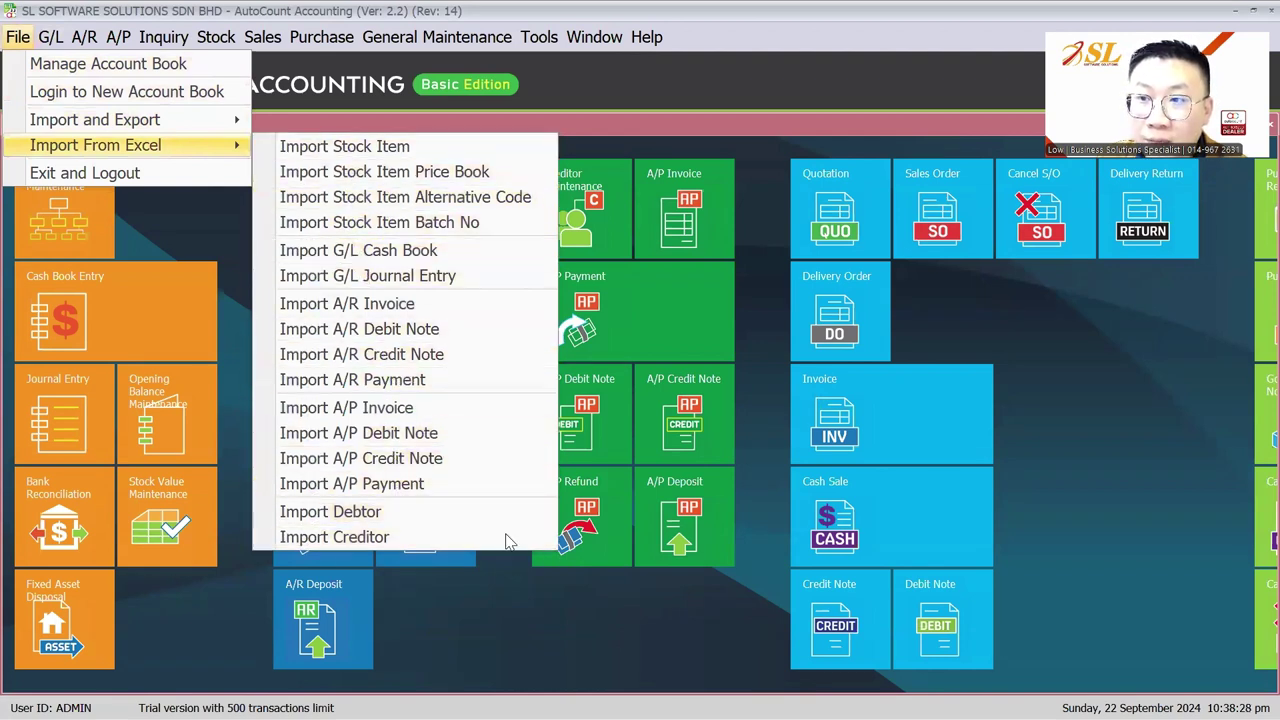
# Step: Launch AutoCount Accounting 2.2 Management Studio via Start search 'manag' and log in with the password
pyautogui.press('super')
pyautogui.click(585, 695)
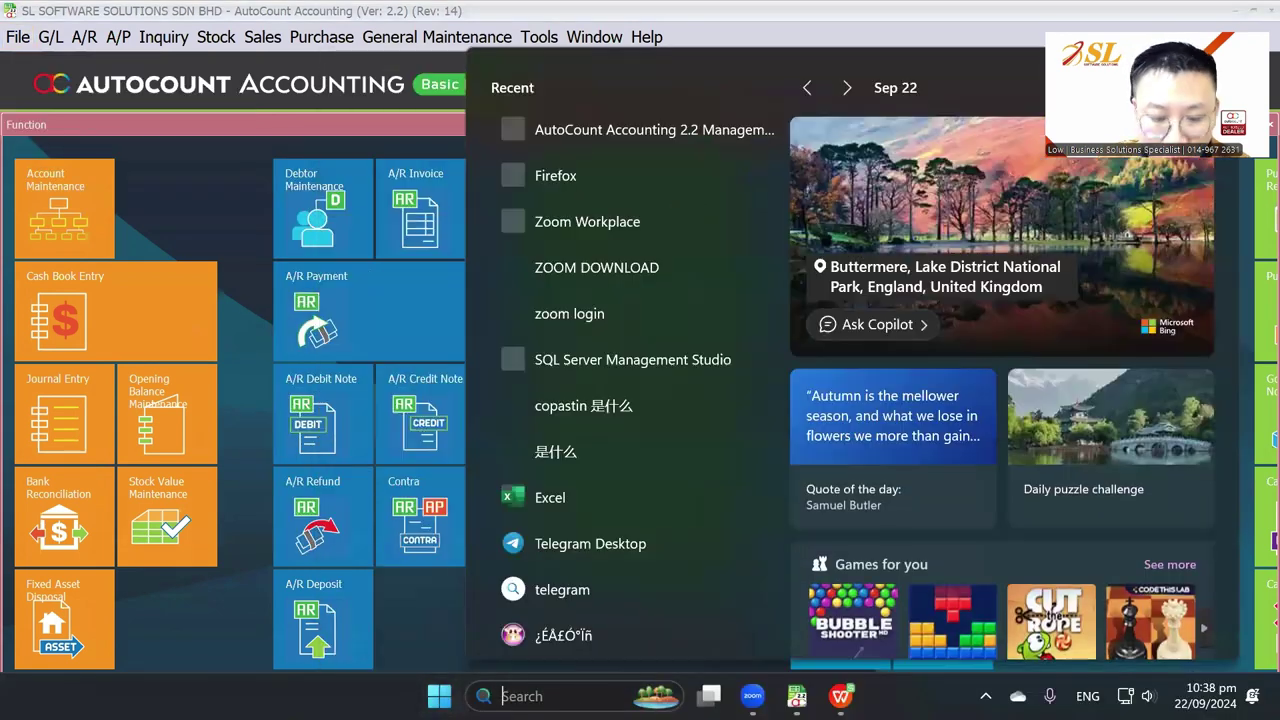
pyautogui.write('manag')
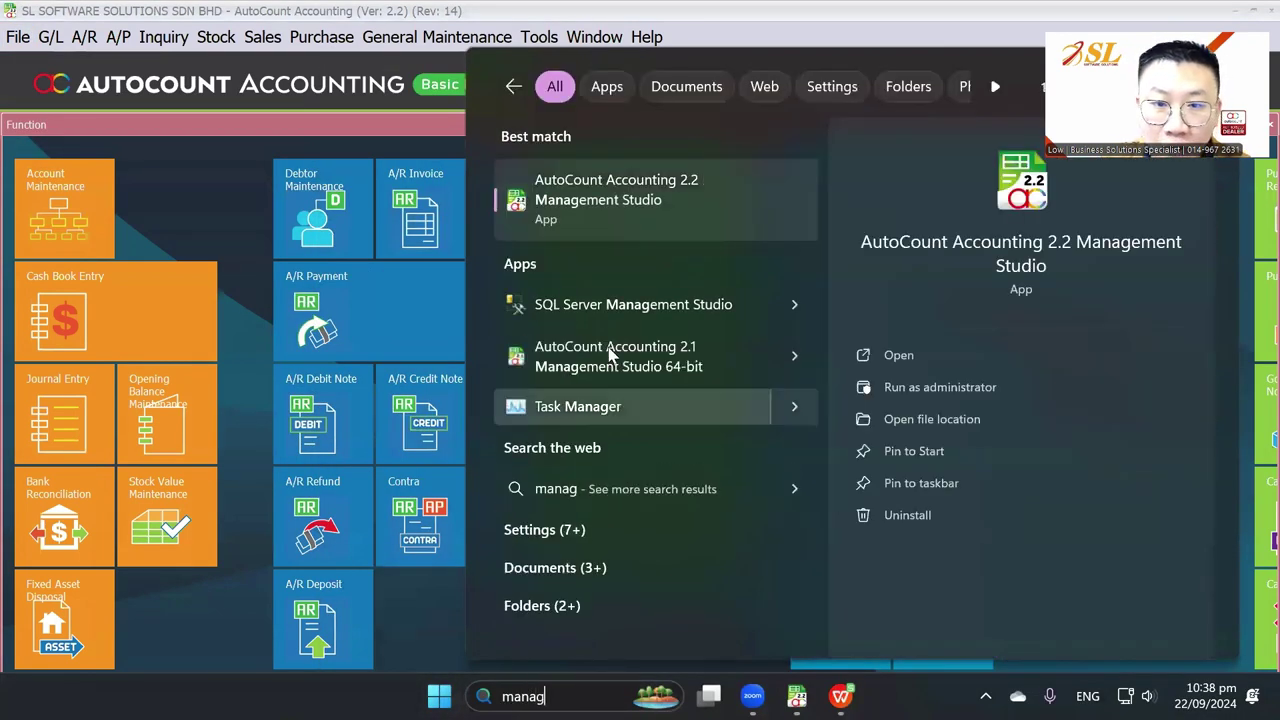
pyautogui.click(606, 208)
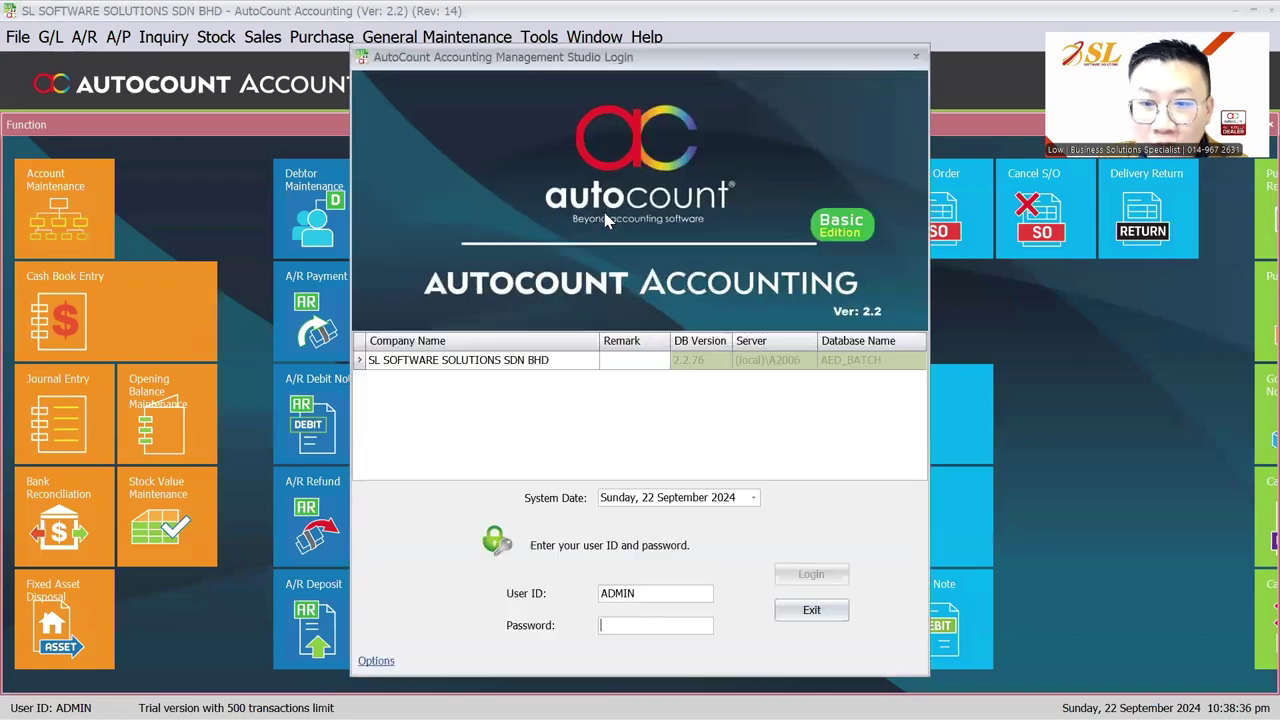
pyautogui.write('admin')
pyautogui.press('Return')
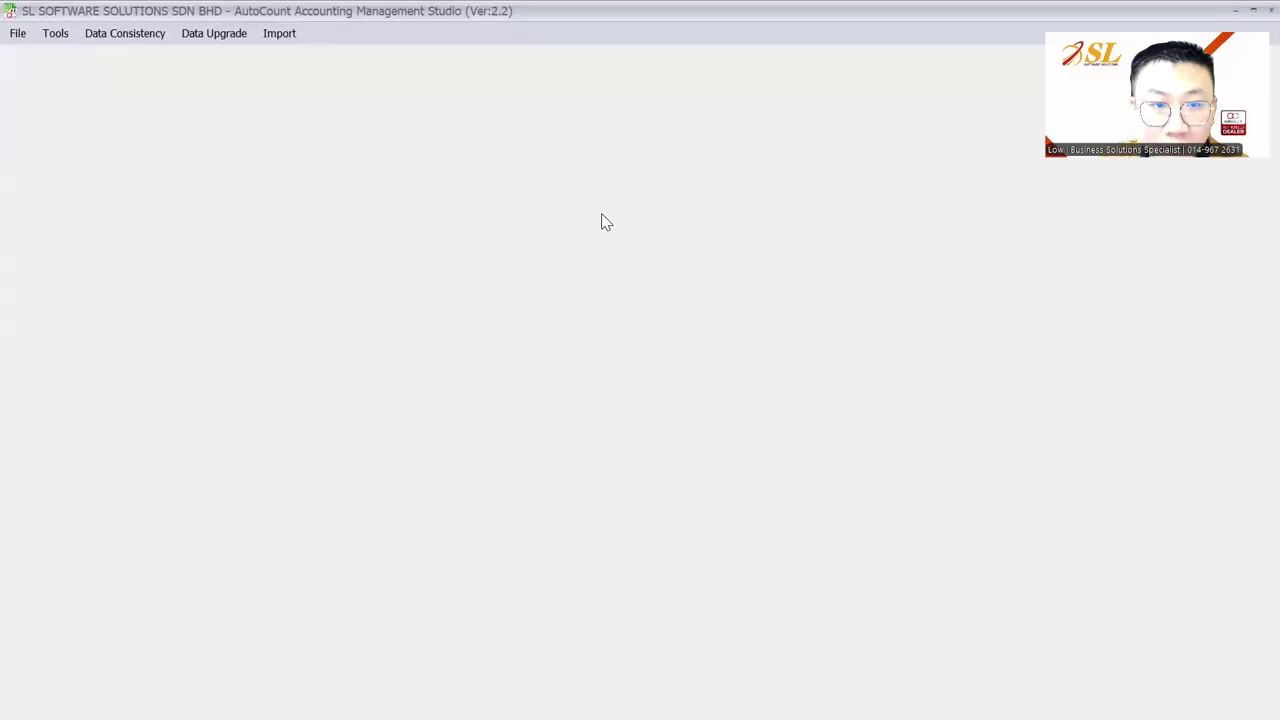
# Step: Paste the copied rows into Import Stock Item Opening, import them, and acknowledge the success message
pyautogui.click(264, 38)
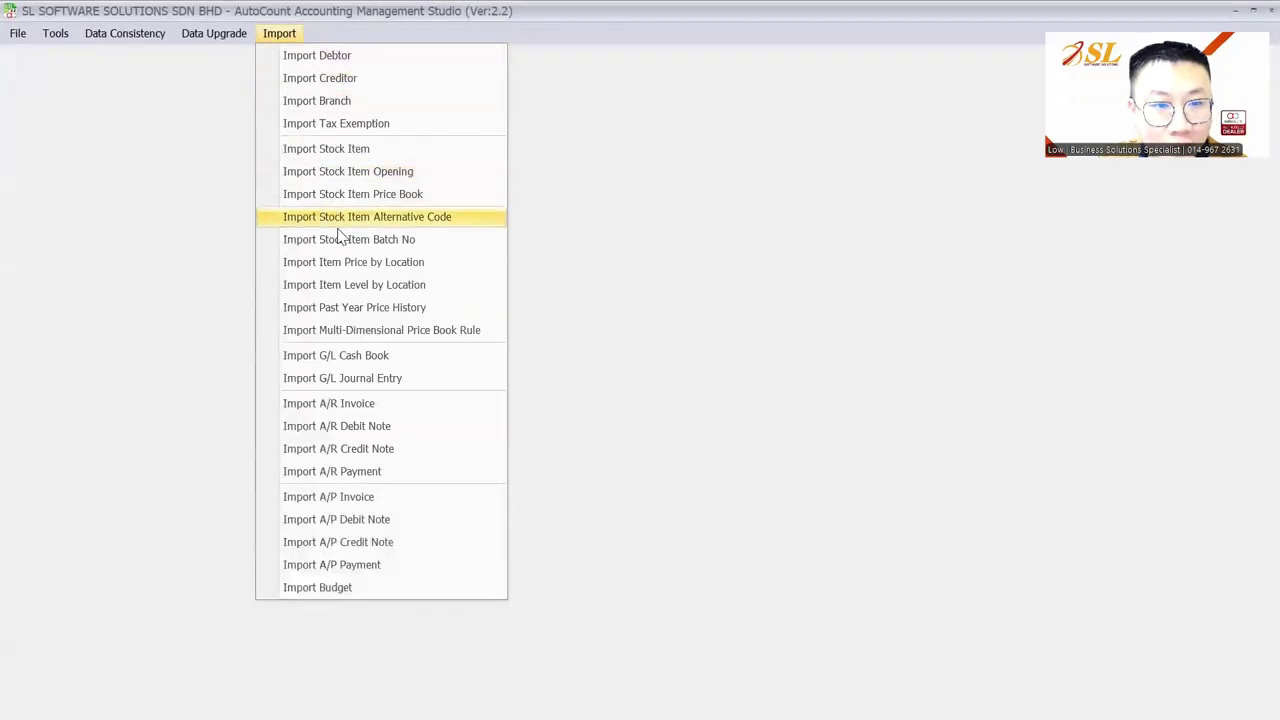
pyautogui.click(385, 180)
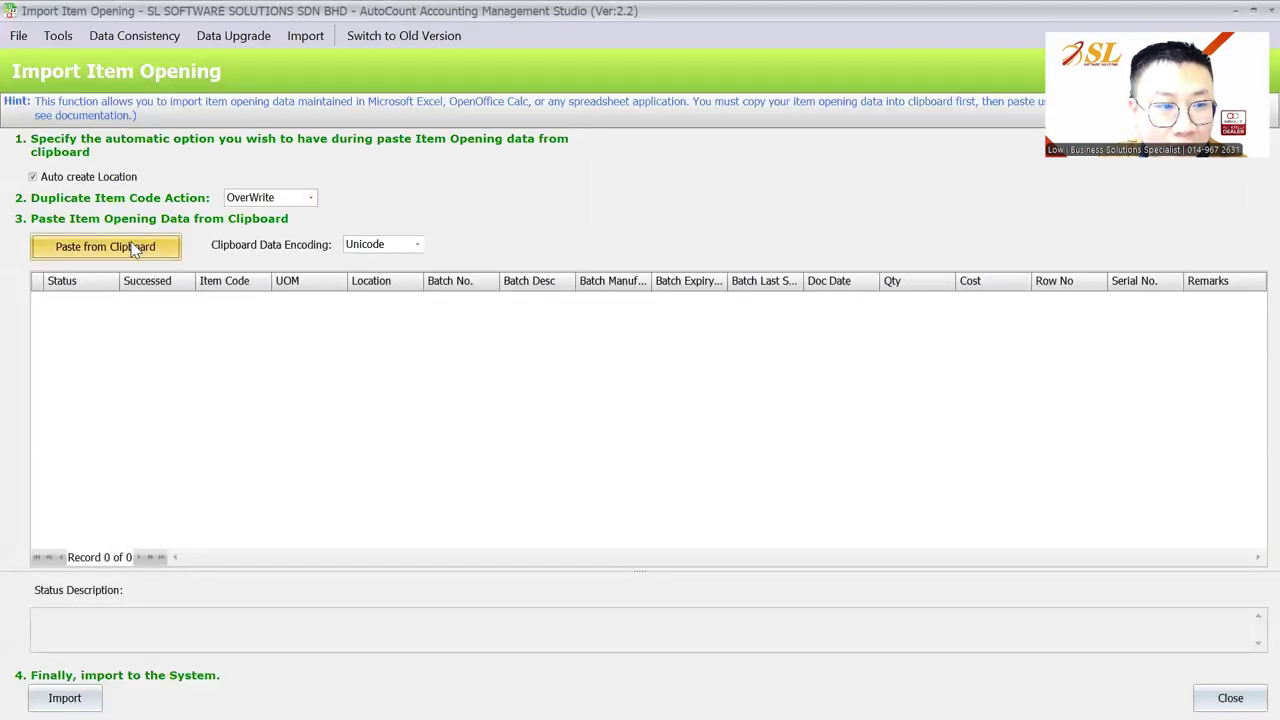
pyautogui.click(133, 249)
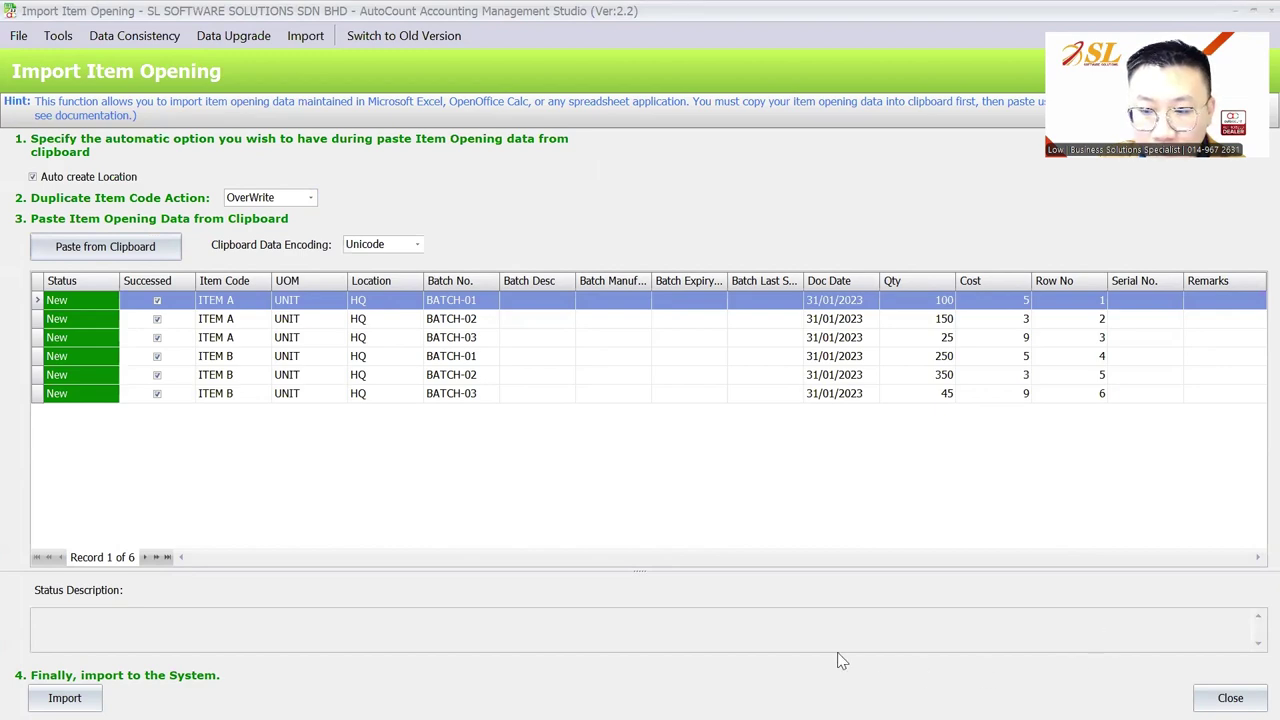
pyautogui.click(652, 396)
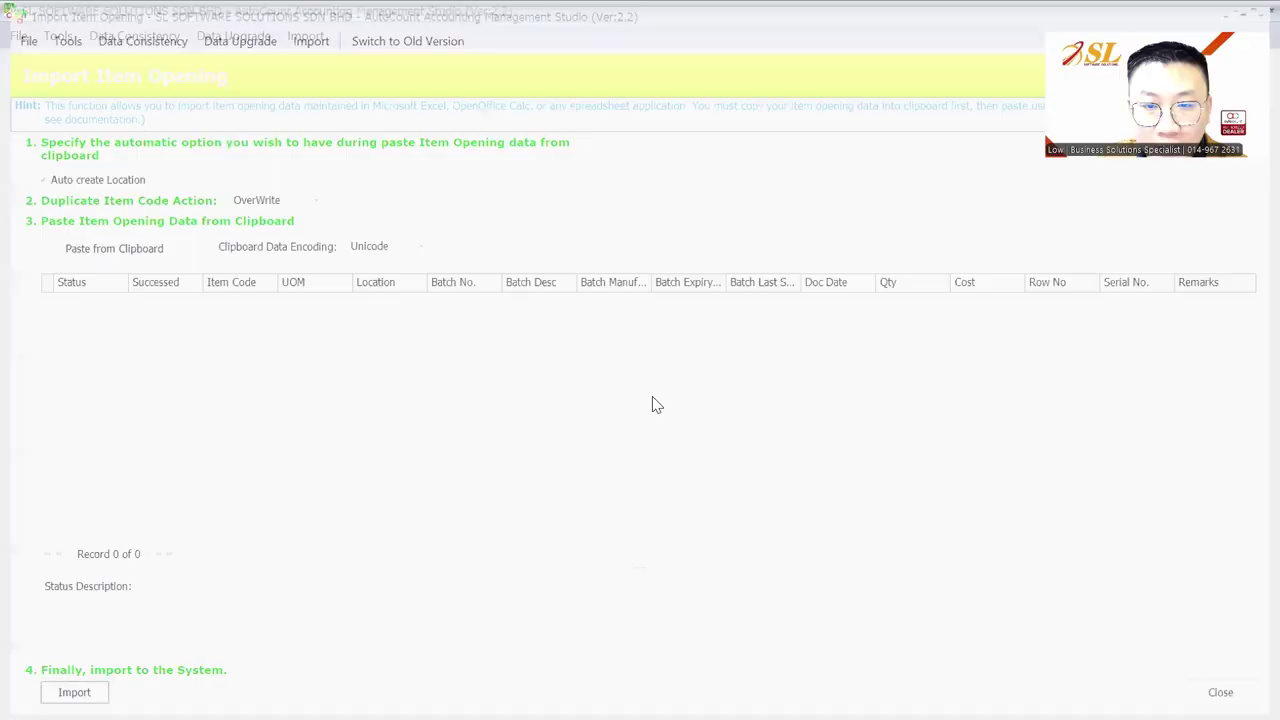
pyautogui.press('super')
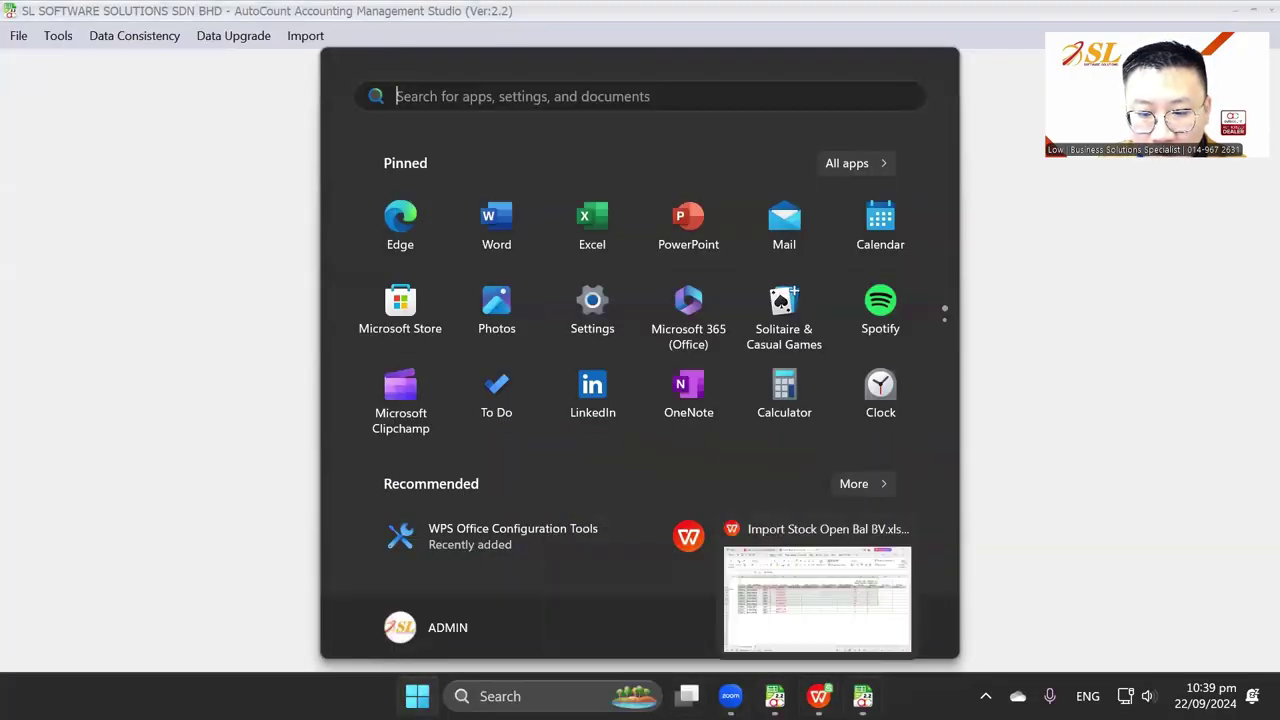
# Step: Refresh Stock Item Maintenance and view ITEM A's updated record
pyautogui.moveTo(775, 696)
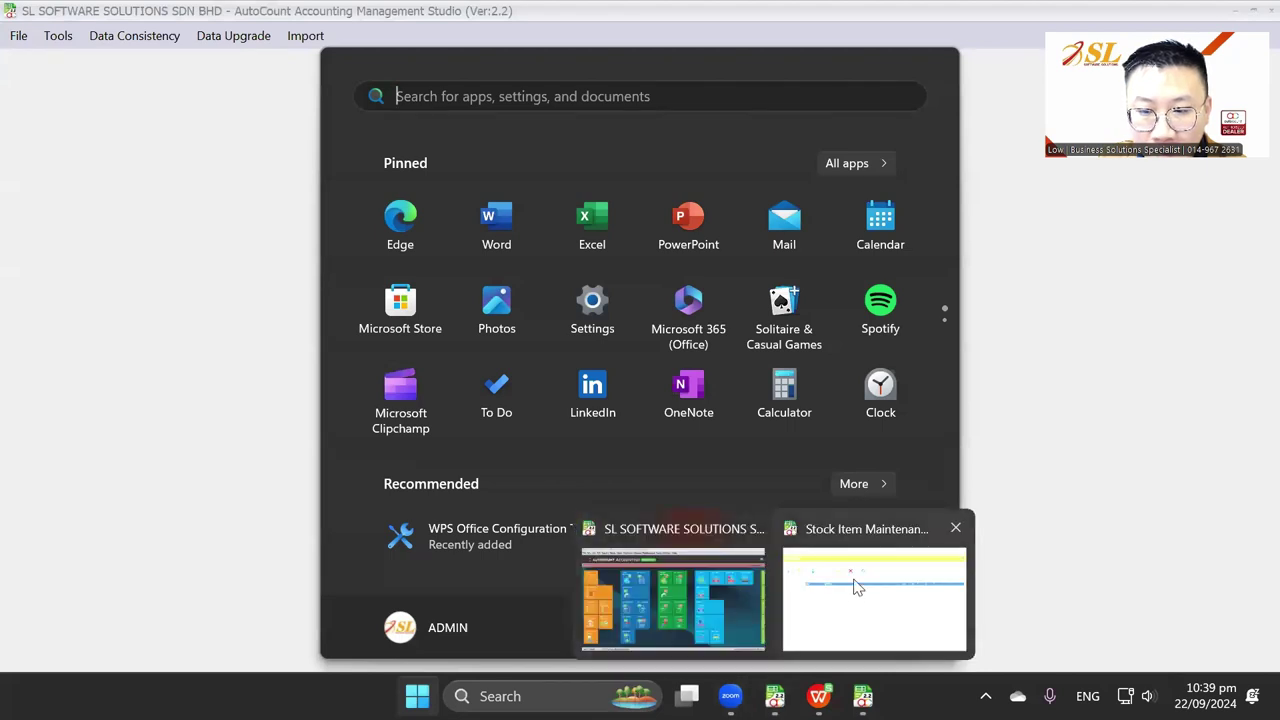
pyautogui.click(760, 563)
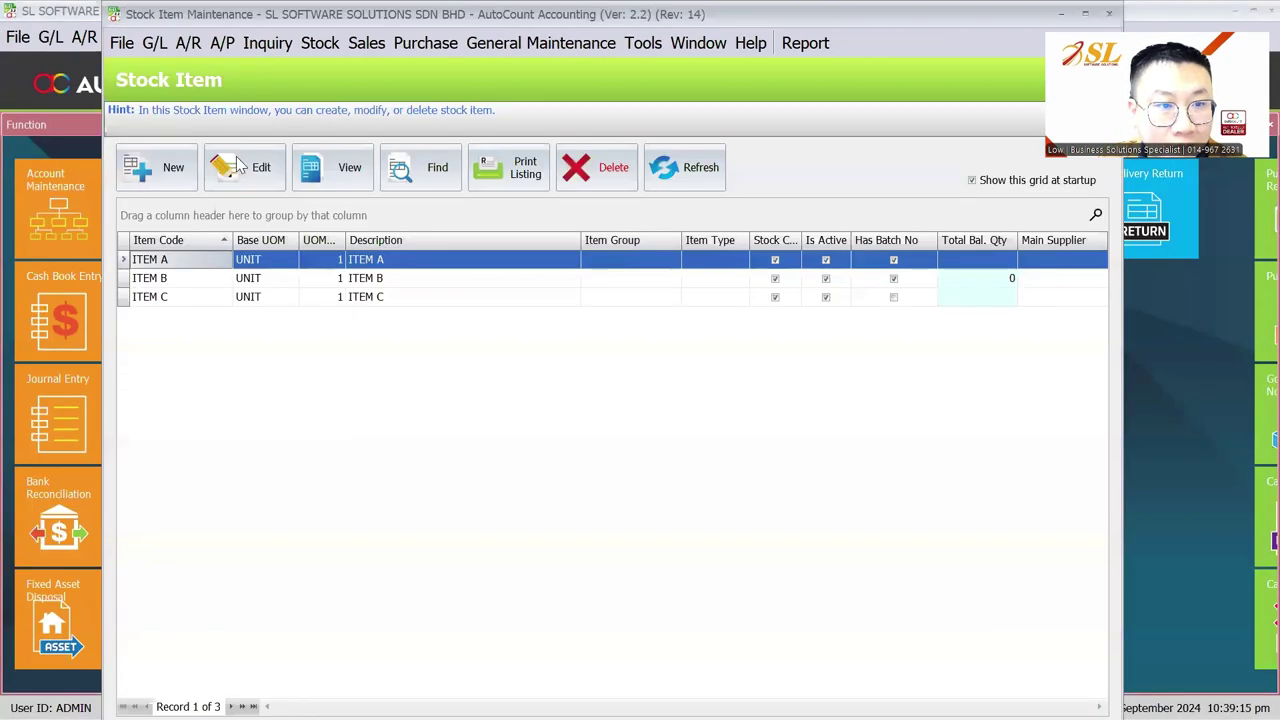
pyautogui.click(685, 168)
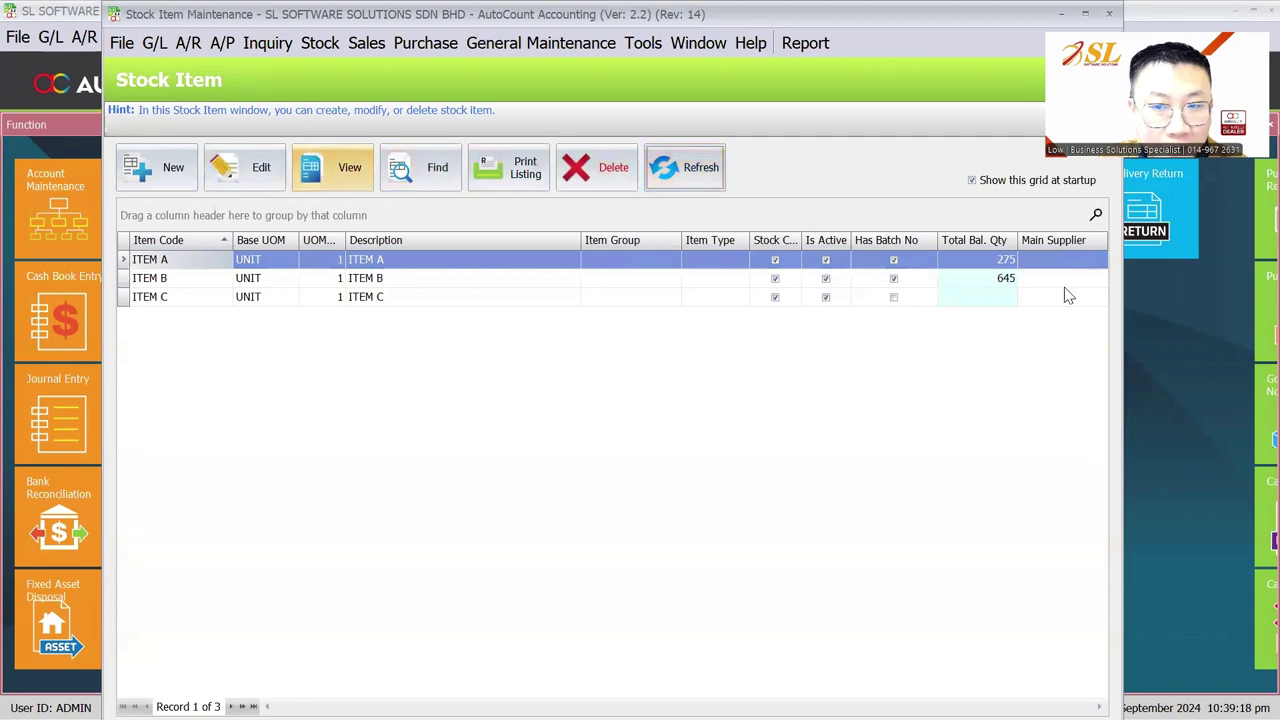
pyautogui.click(262, 167)
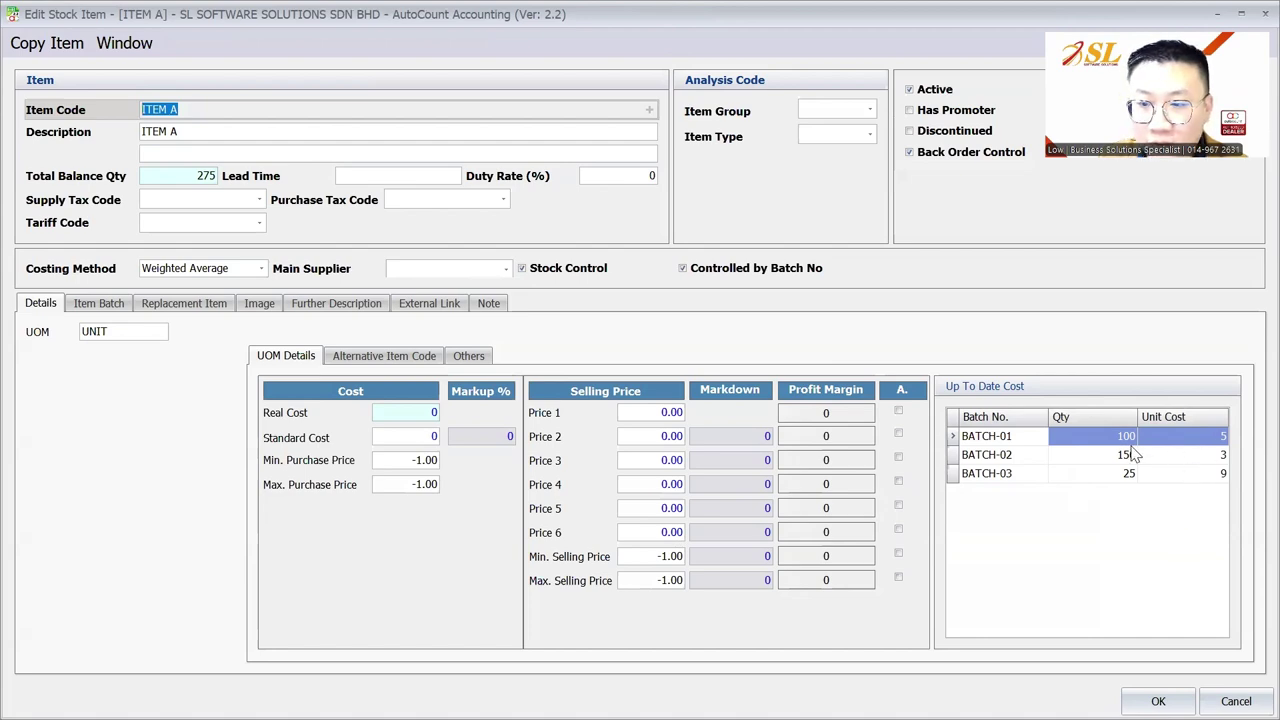
pyautogui.press('Escape')
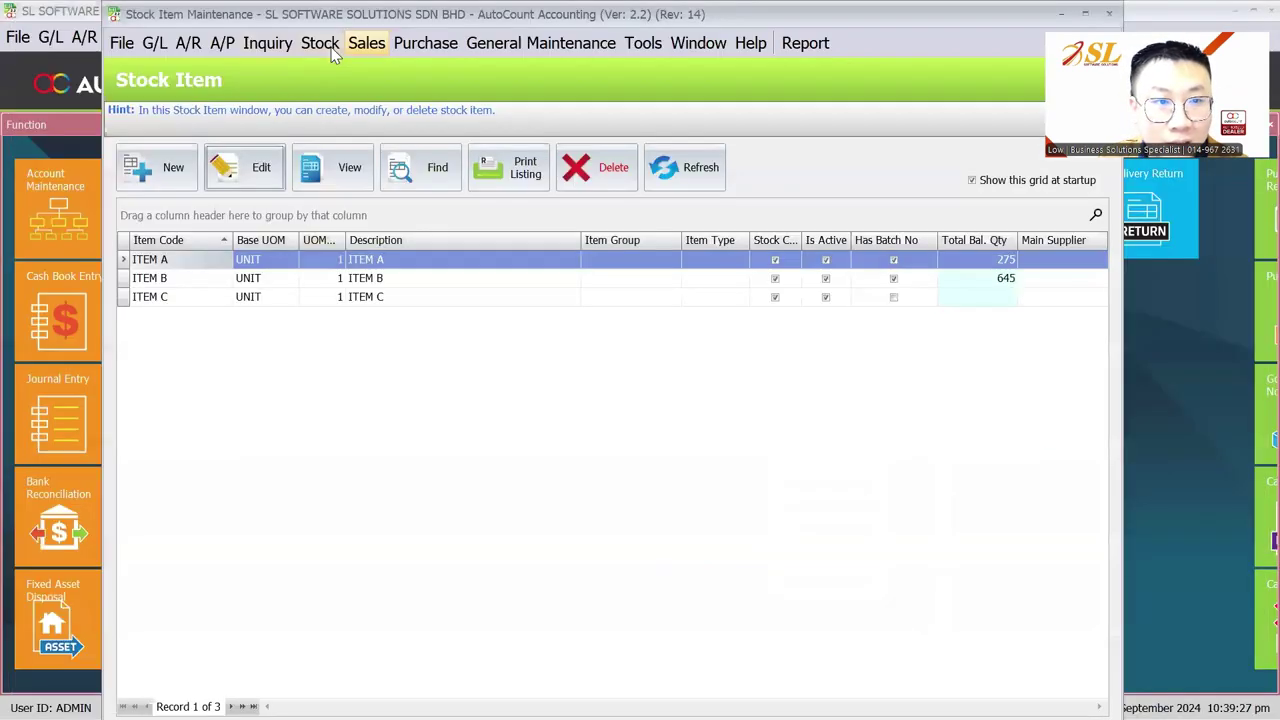
# Step: Load all Item Opening Balance records without a filter, showing ITEM A 275 and ITEM B 645
pyautogui.click(333, 45)
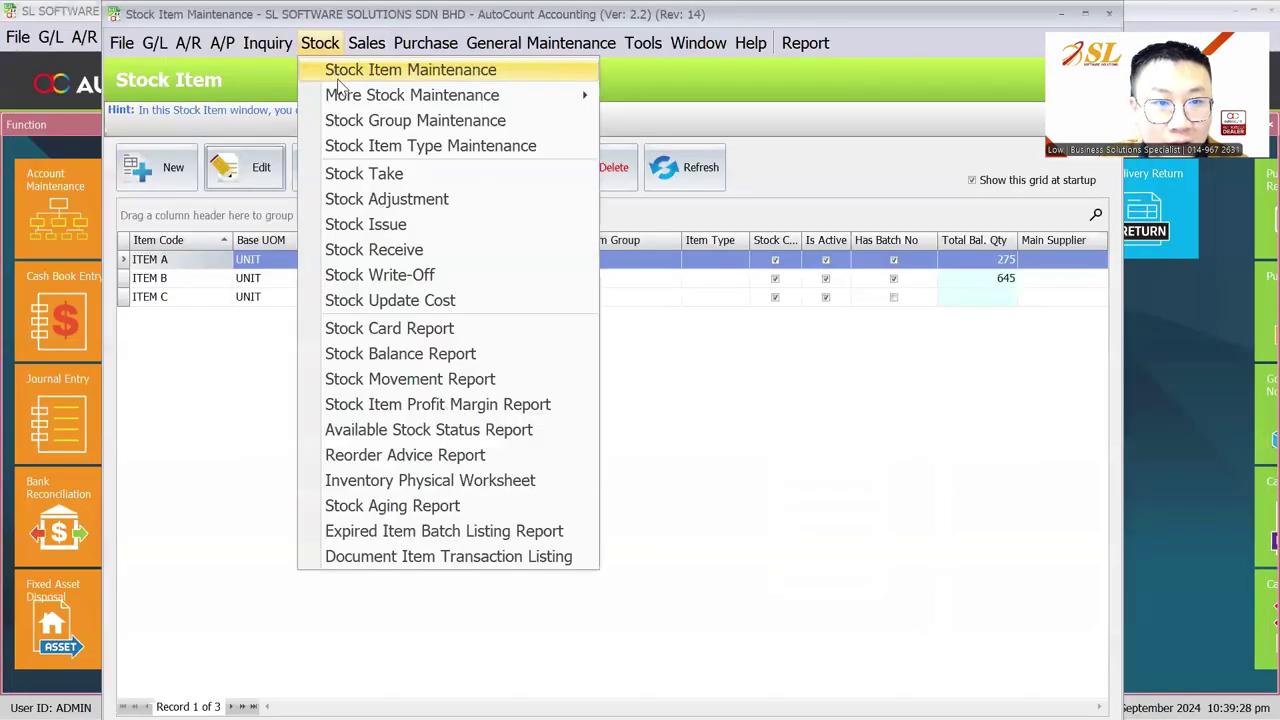
pyautogui.moveTo(469, 97)
pyautogui.click(677, 97)
pyautogui.click(500, 235)
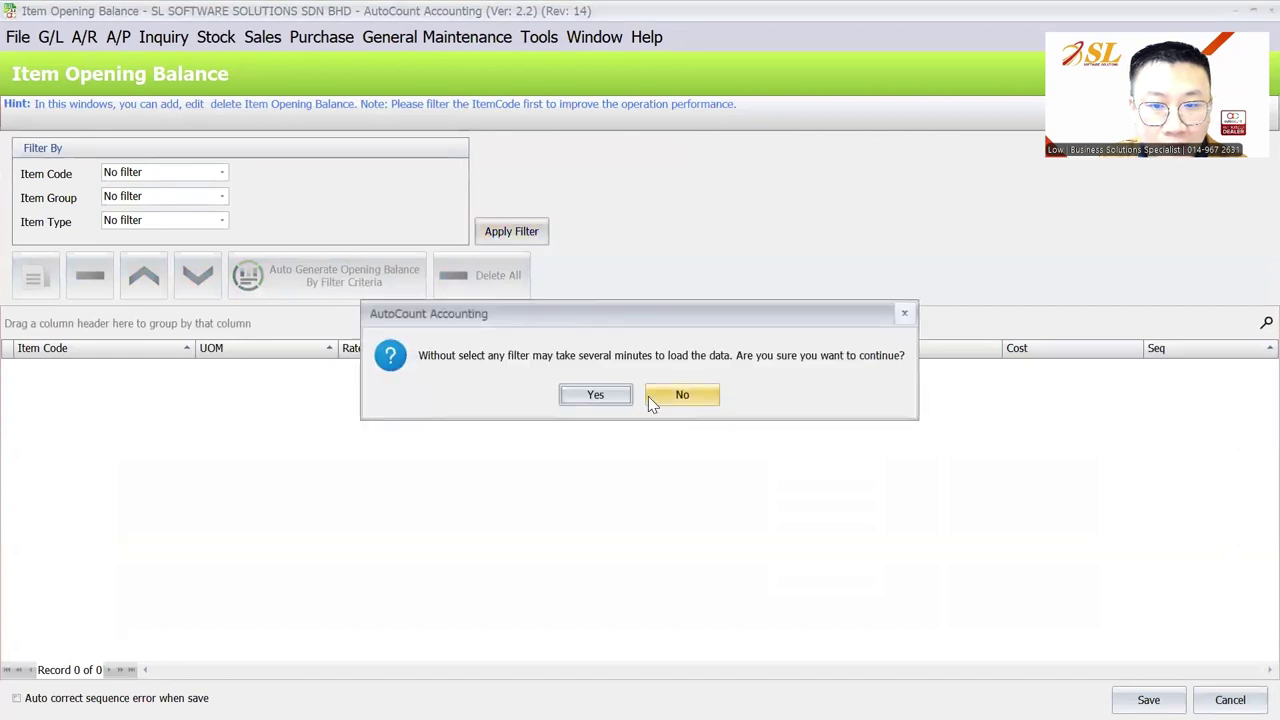
pyautogui.click(572, 400)
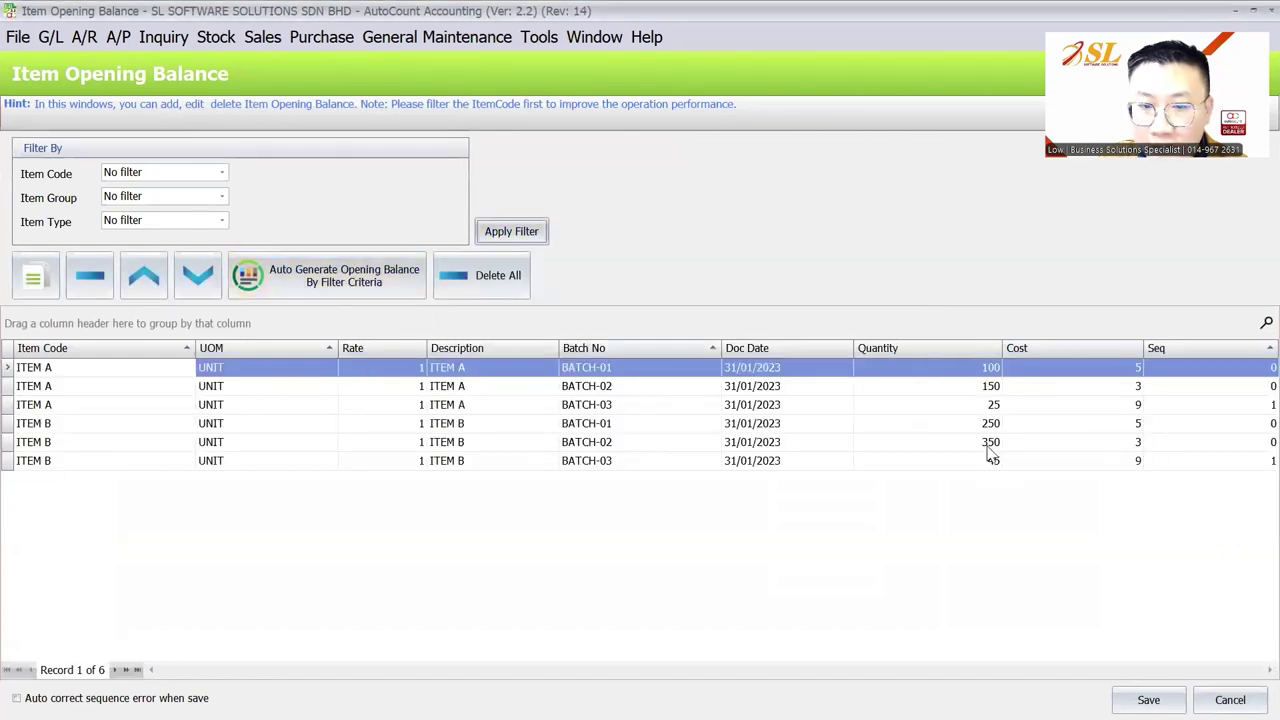
# Step: Reopen ITEM A and view its batch records
pyautogui.click(216, 37)
pyautogui.click(240, 60)
pyautogui.click(247, 175)
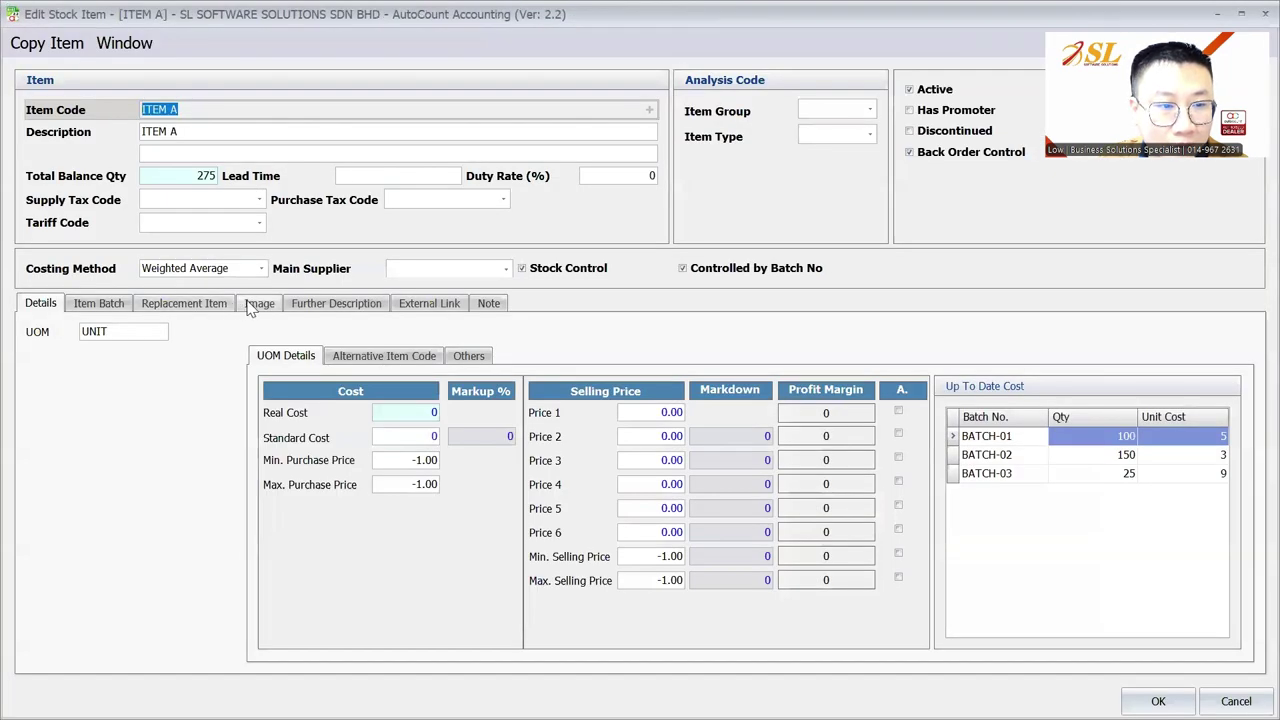
pyautogui.click(98, 303)
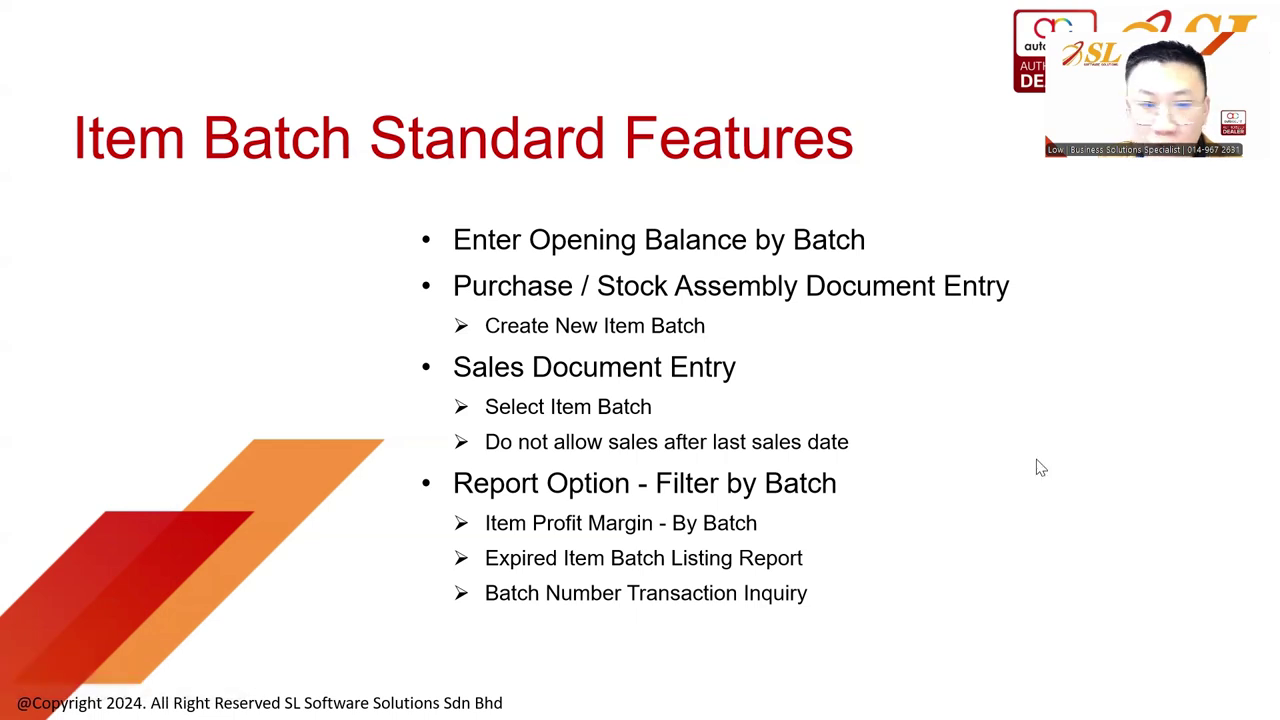
# Step: Leave the Item Batch Standard Features slideshow and return to AutoCount Accounting
pyautogui.hotkey('alt', 'Tab')
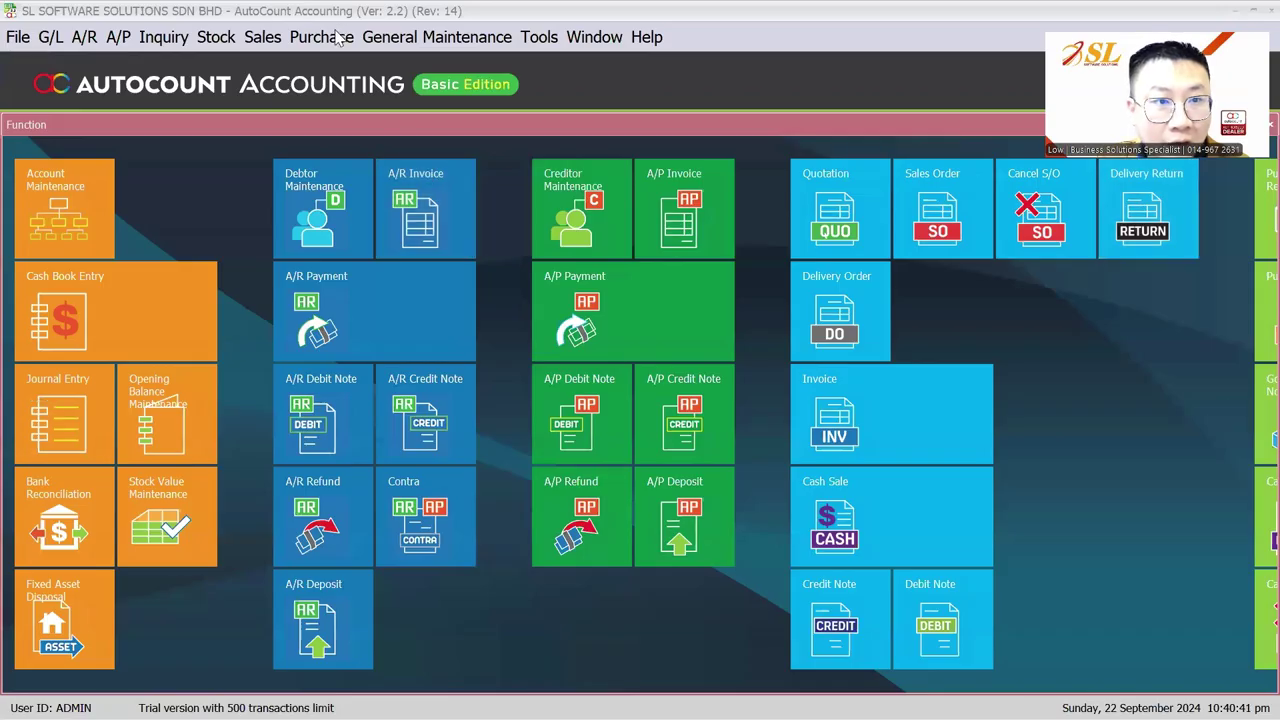
# Step: Add an ITEM A line to a purchase invoice and choose Add New from its Batch No. list
pyautogui.click(330, 37)
pyautogui.click(377, 164)
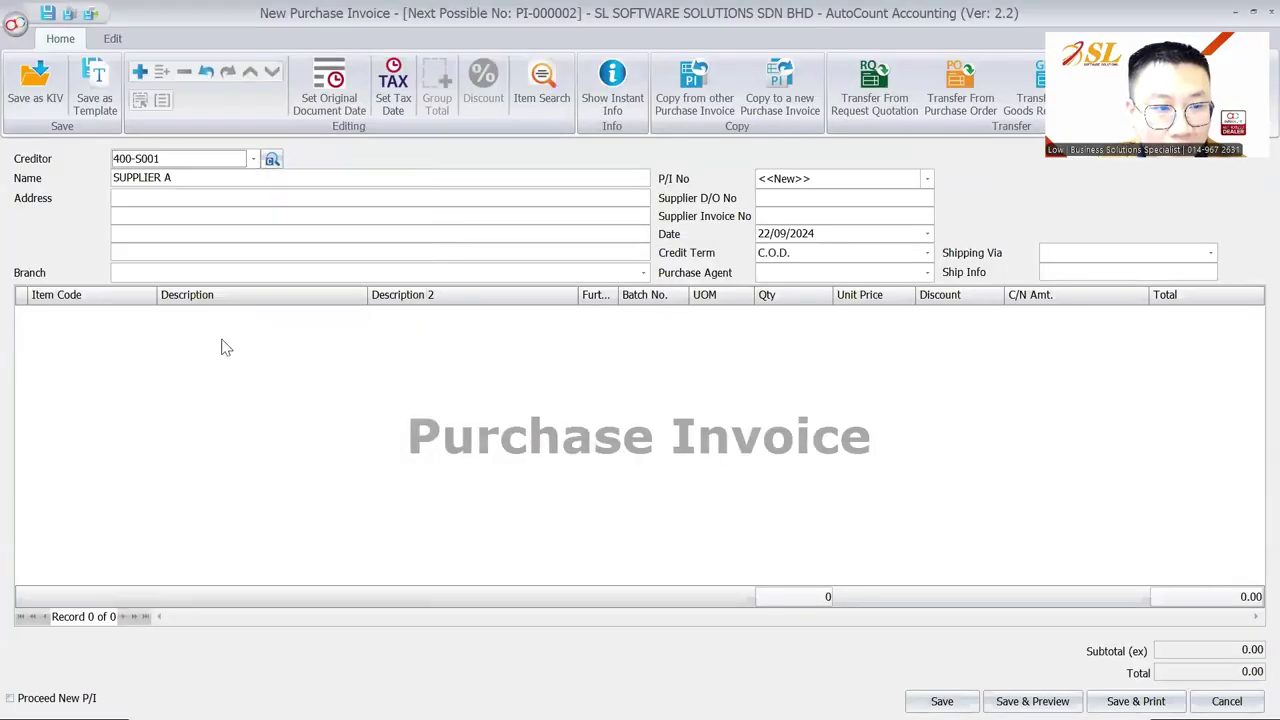
pyautogui.rightClick(222, 340)
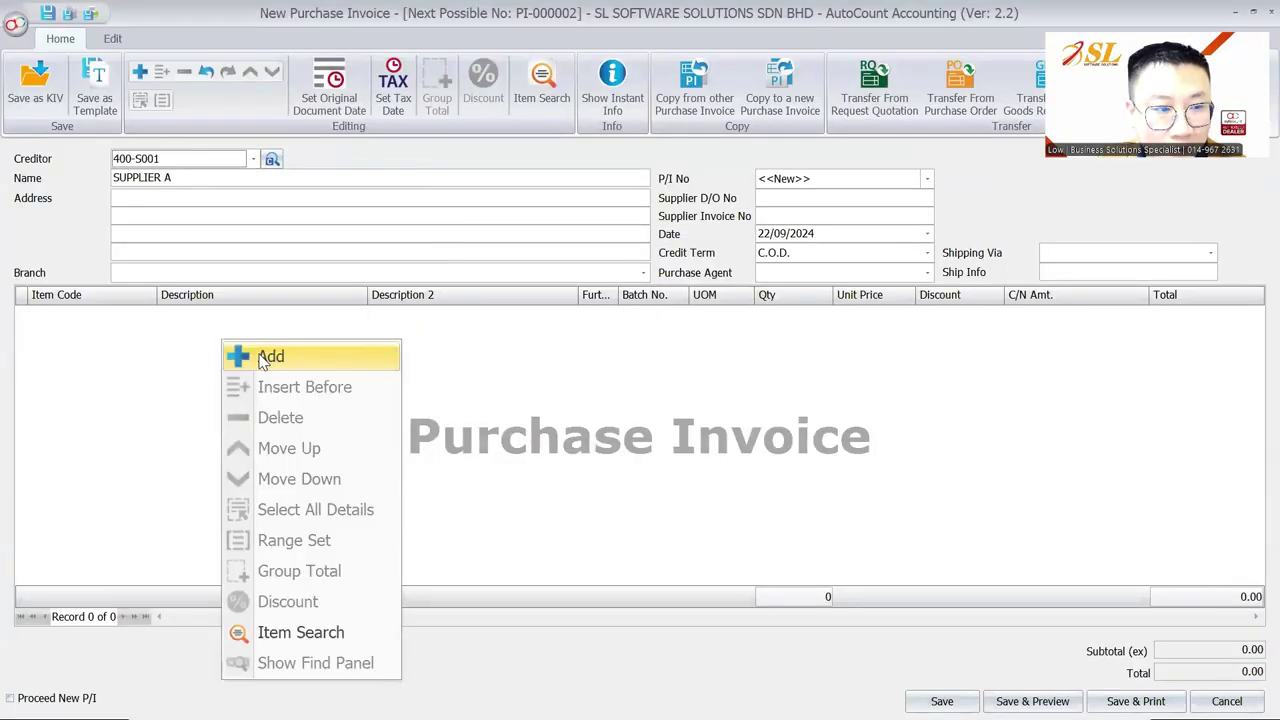
pyautogui.click(262, 357)
pyautogui.click(130, 399)
pyautogui.click(680, 316)
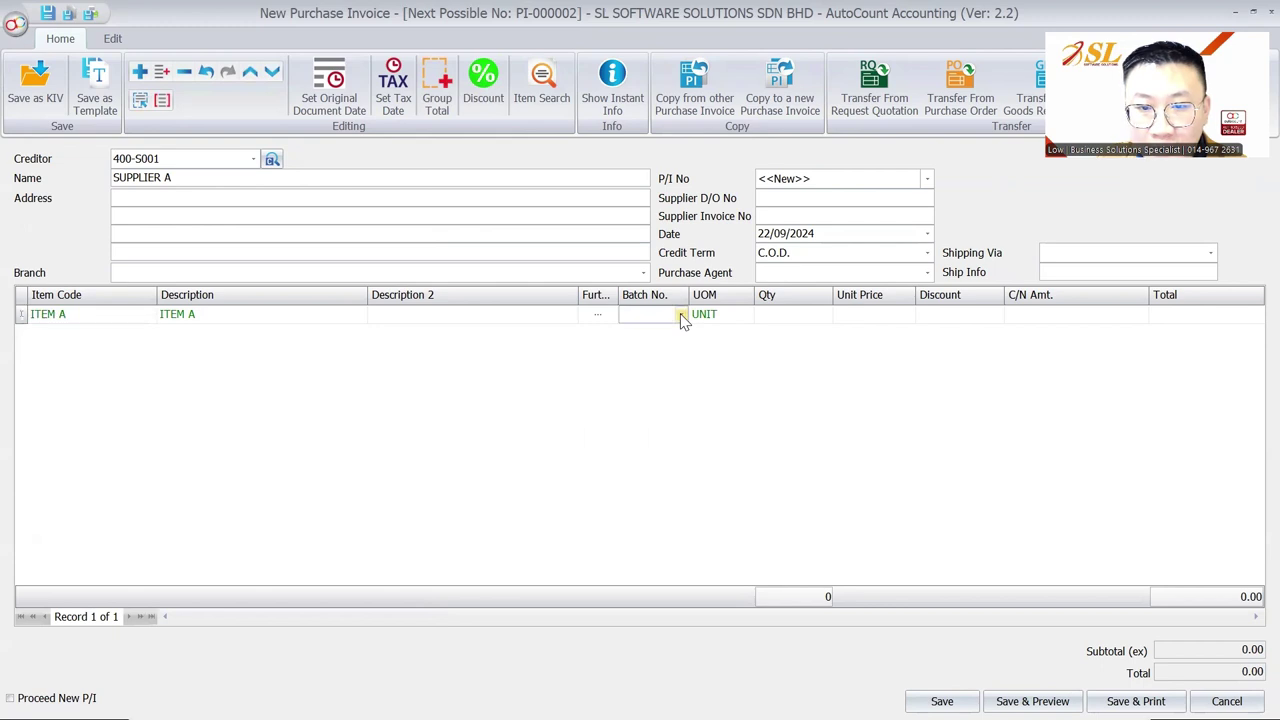
pyautogui.click(680, 316)
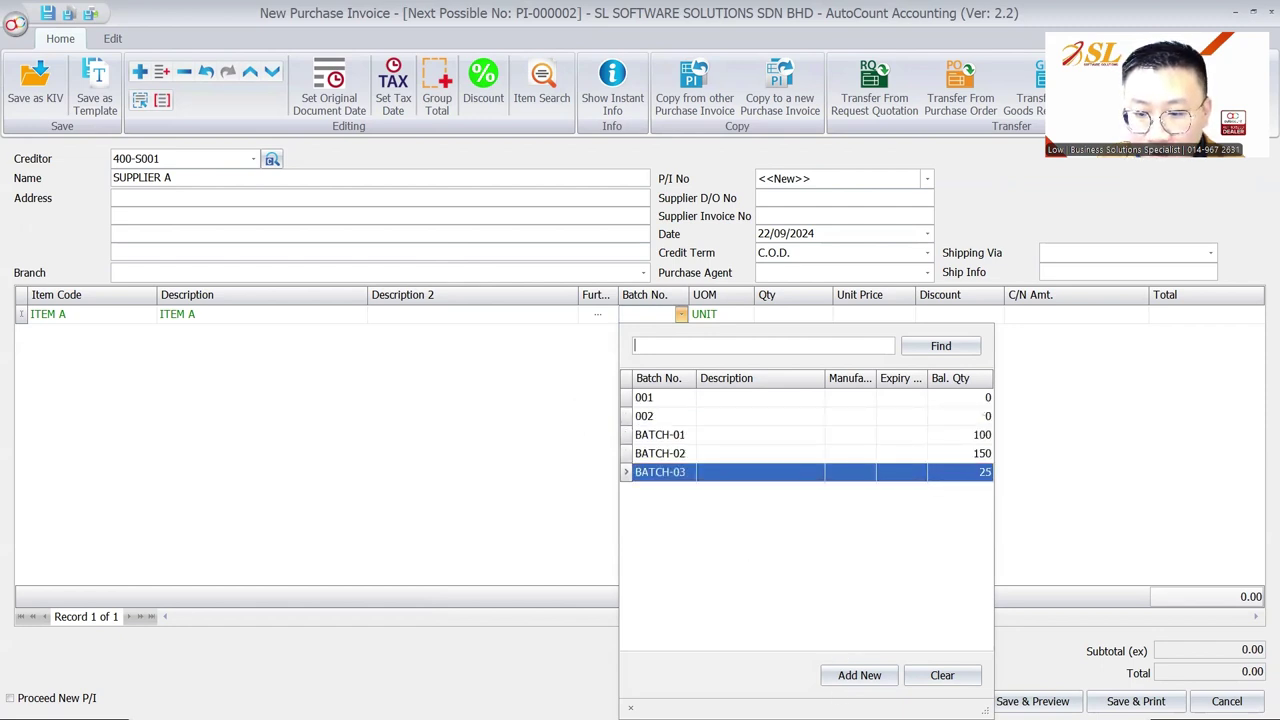
pyautogui.click(859, 675)
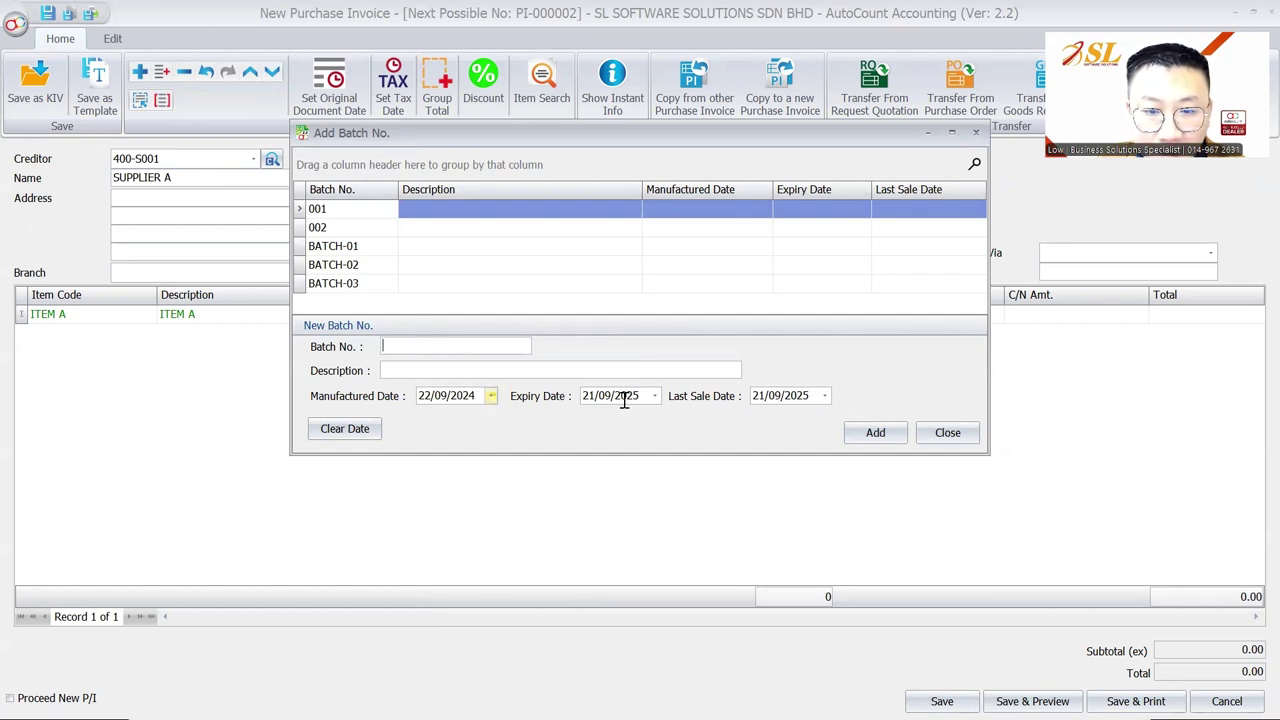
# Step: Enter 2409 as the new batch number and its description
pyautogui.click(393, 344)
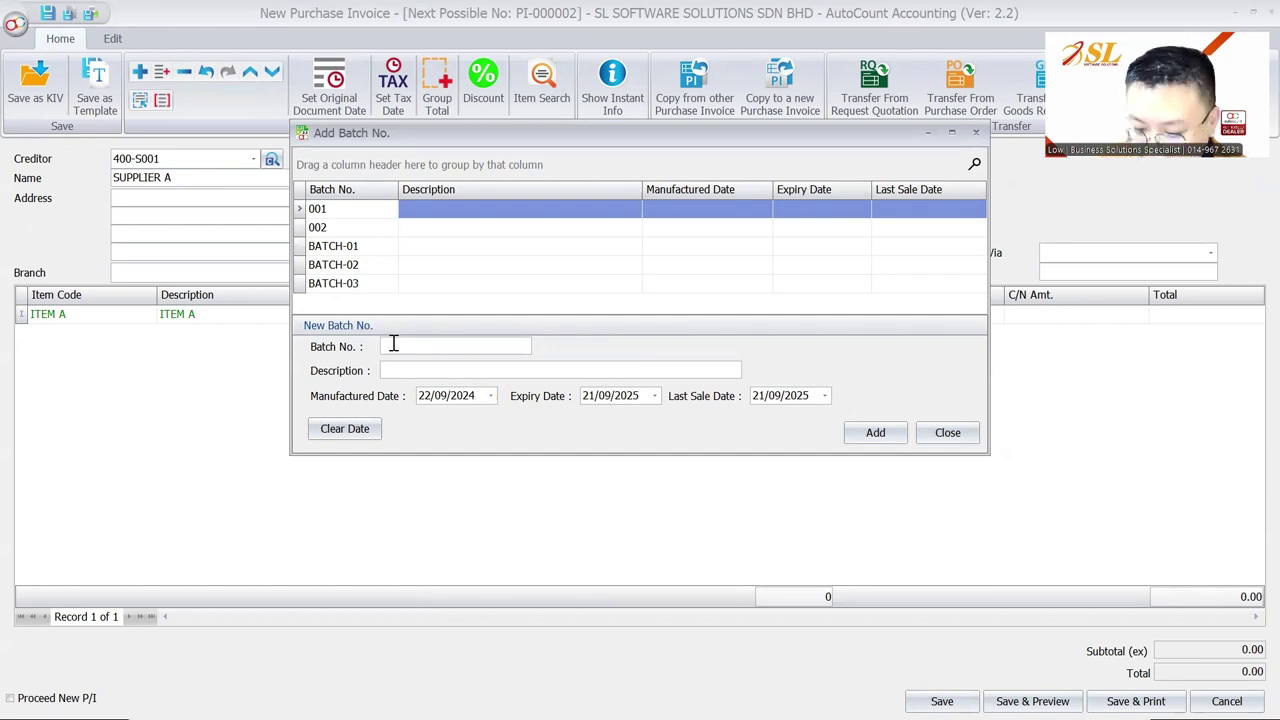
pyautogui.write('2509')
pyautogui.moveTo(412, 346); pyautogui.dragTo(313, 338)
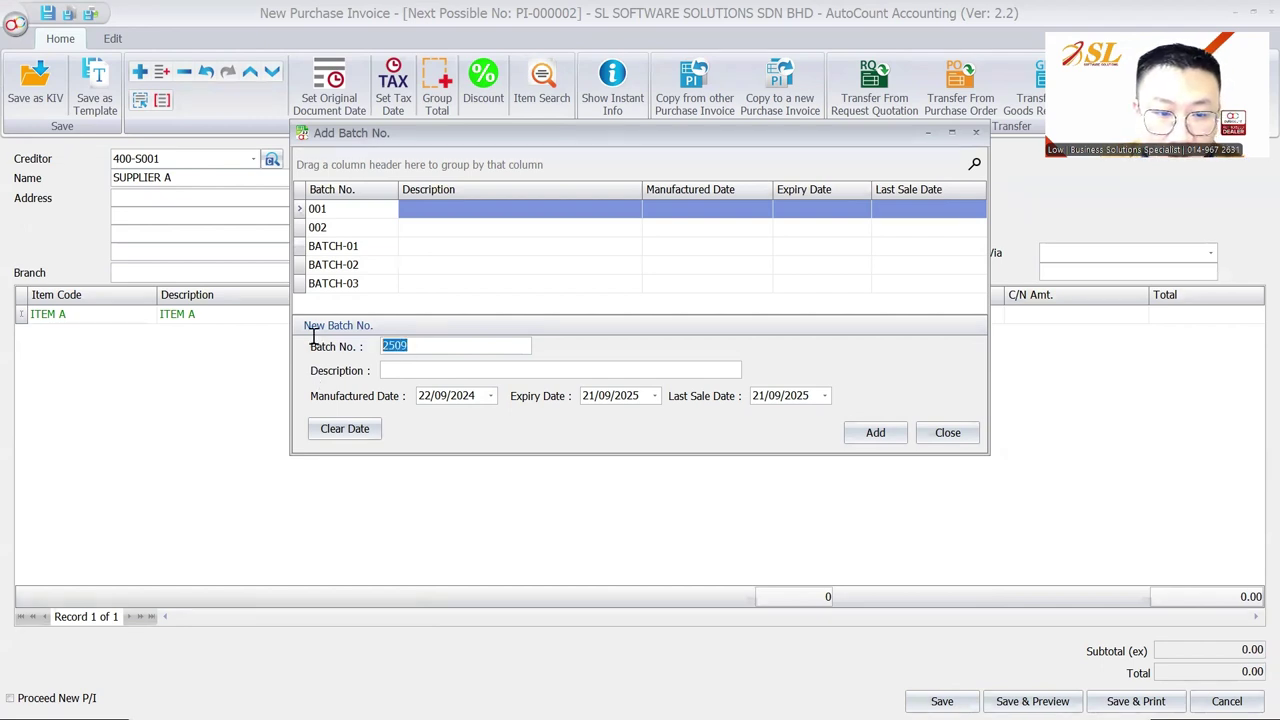
pyautogui.write('2409')
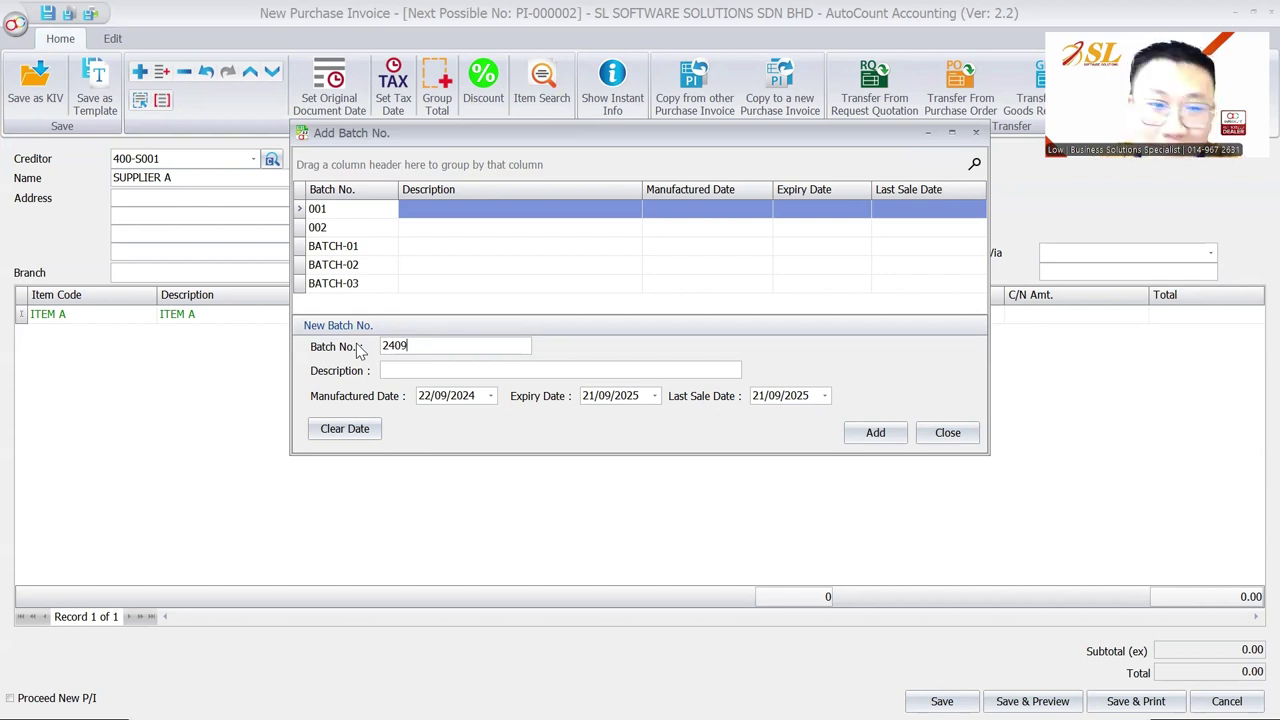
pyautogui.doubleClick(387, 346)
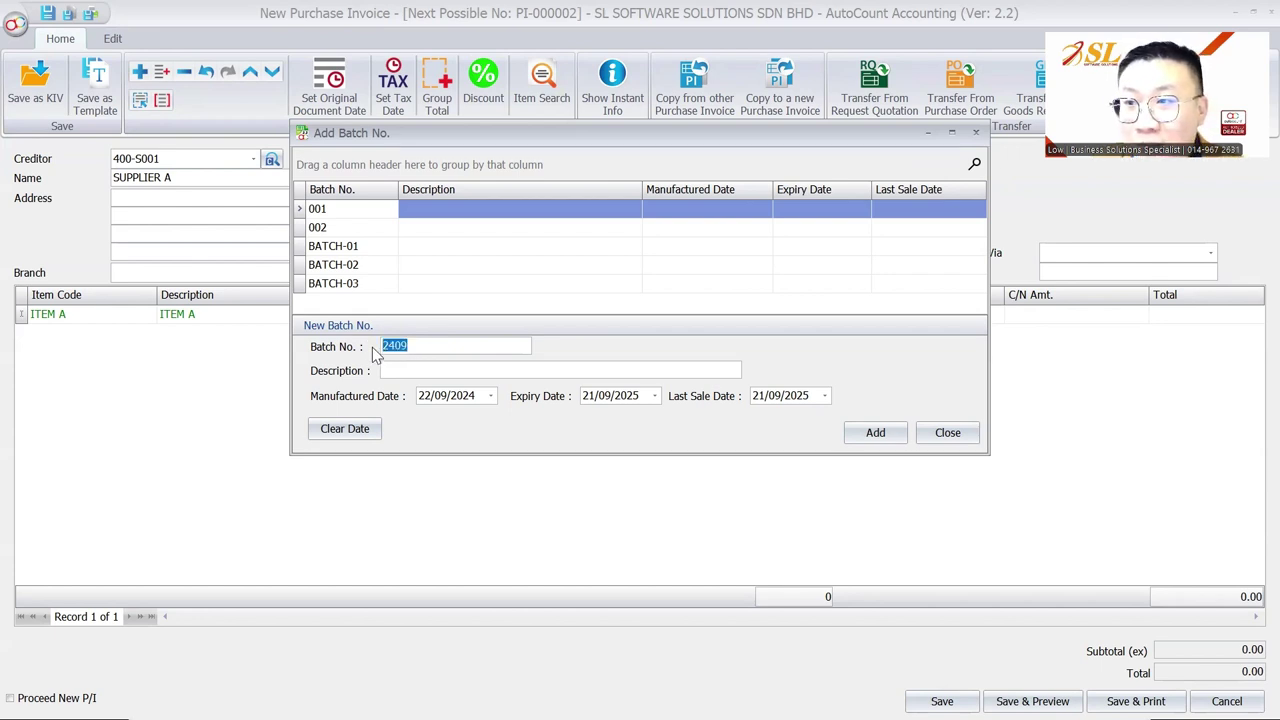
pyautogui.click(604, 395)
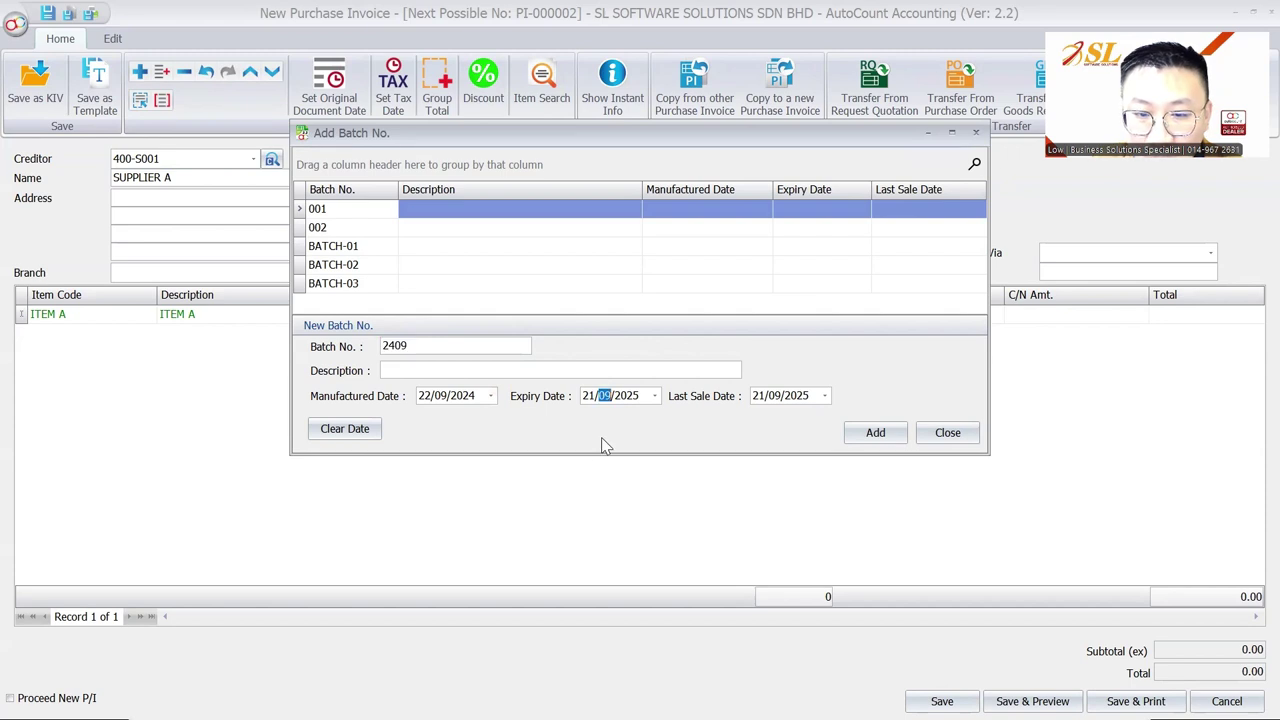
pyautogui.click(417, 349)
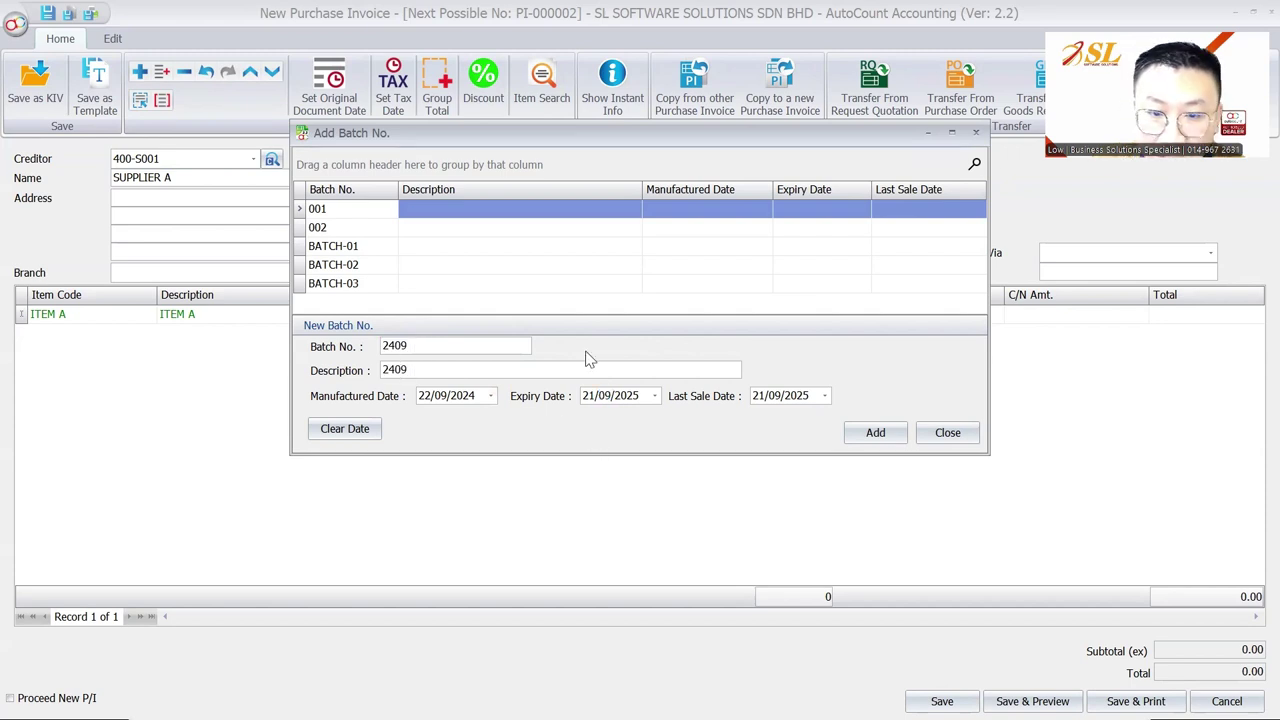
# Step: Set manufactured 01/09/2024, expiry 31/01/2025 and last sale 15/10/2024, then add the batch to the line
pyautogui.click(638, 395)
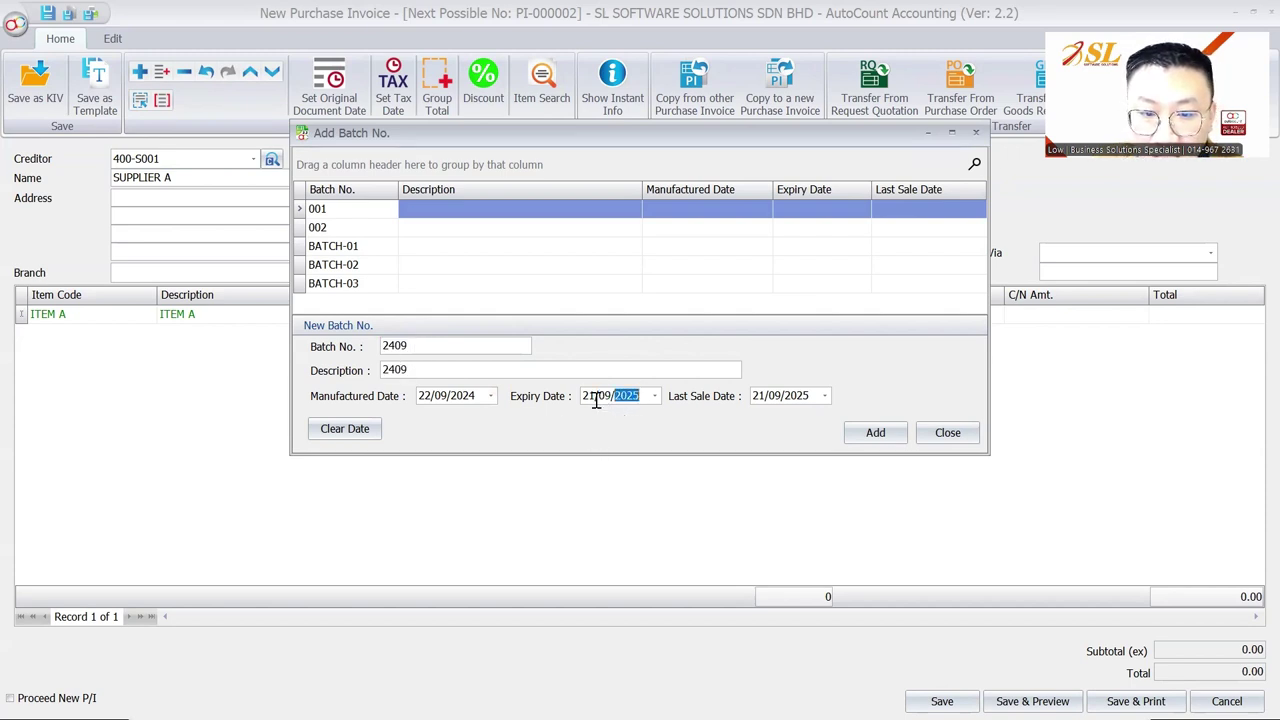
pyautogui.click(778, 395)
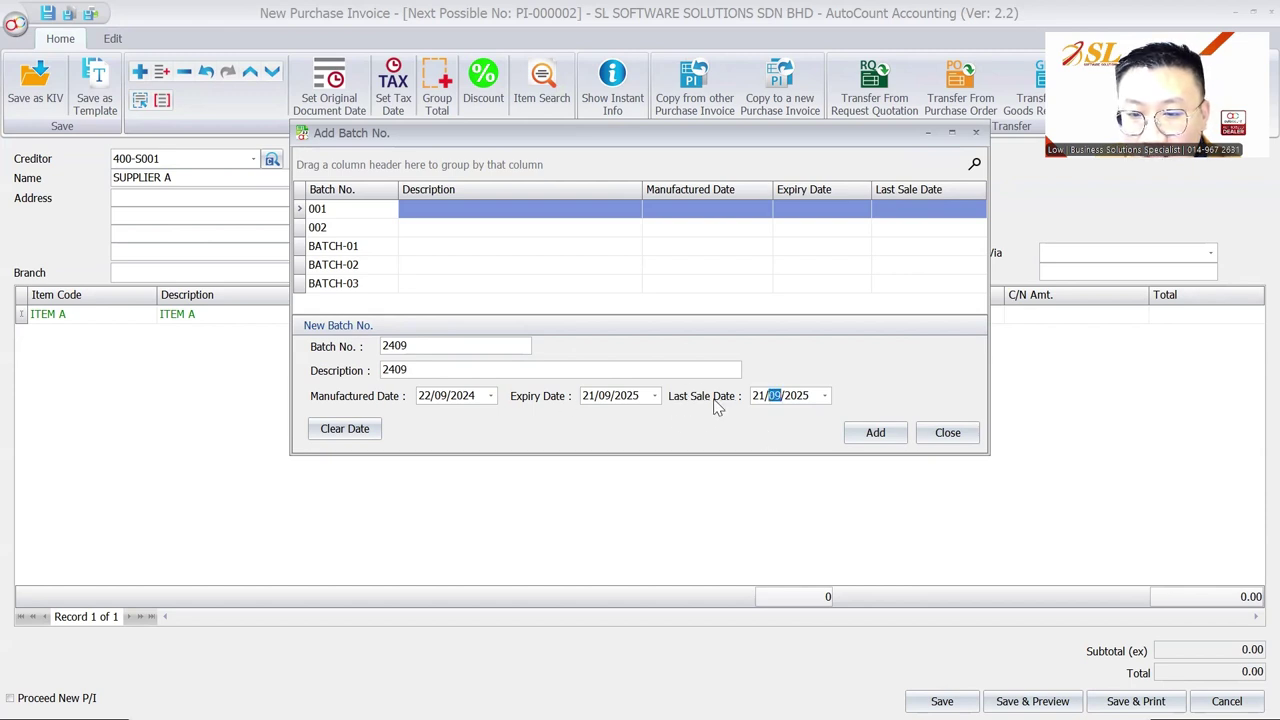
pyautogui.click(760, 395)
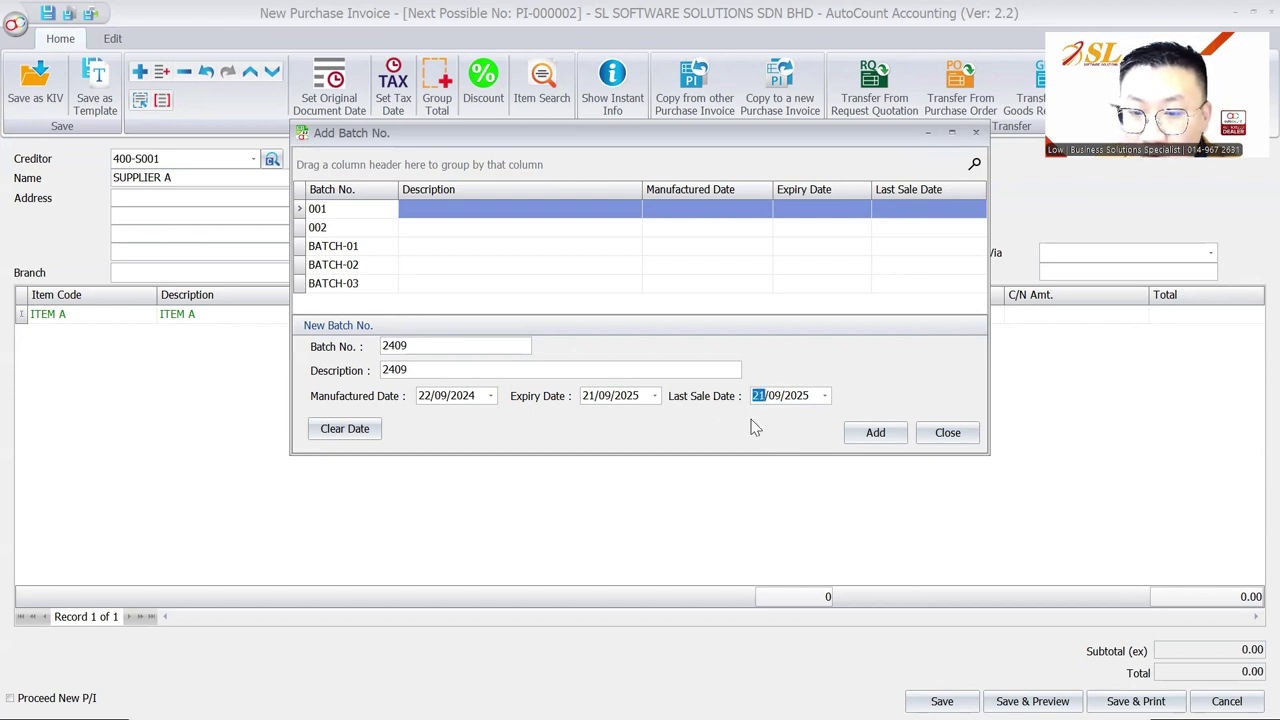
pyautogui.write('15/')
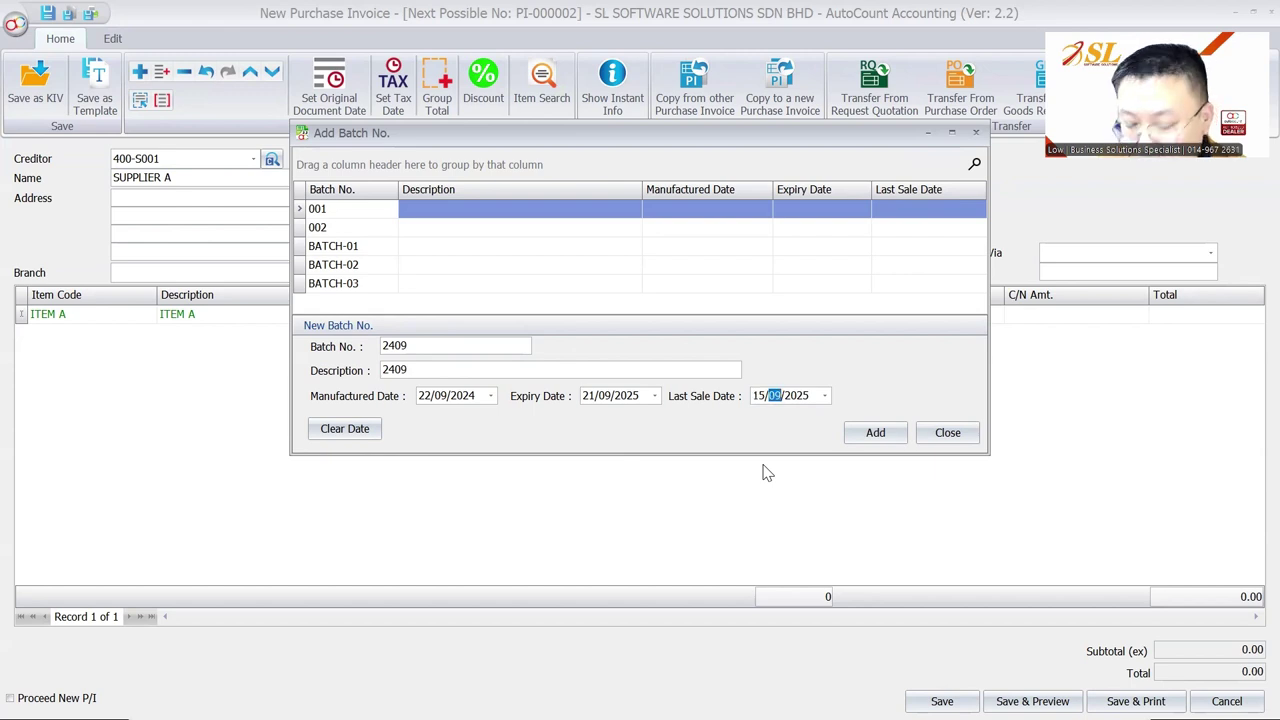
pyautogui.write('10/2')
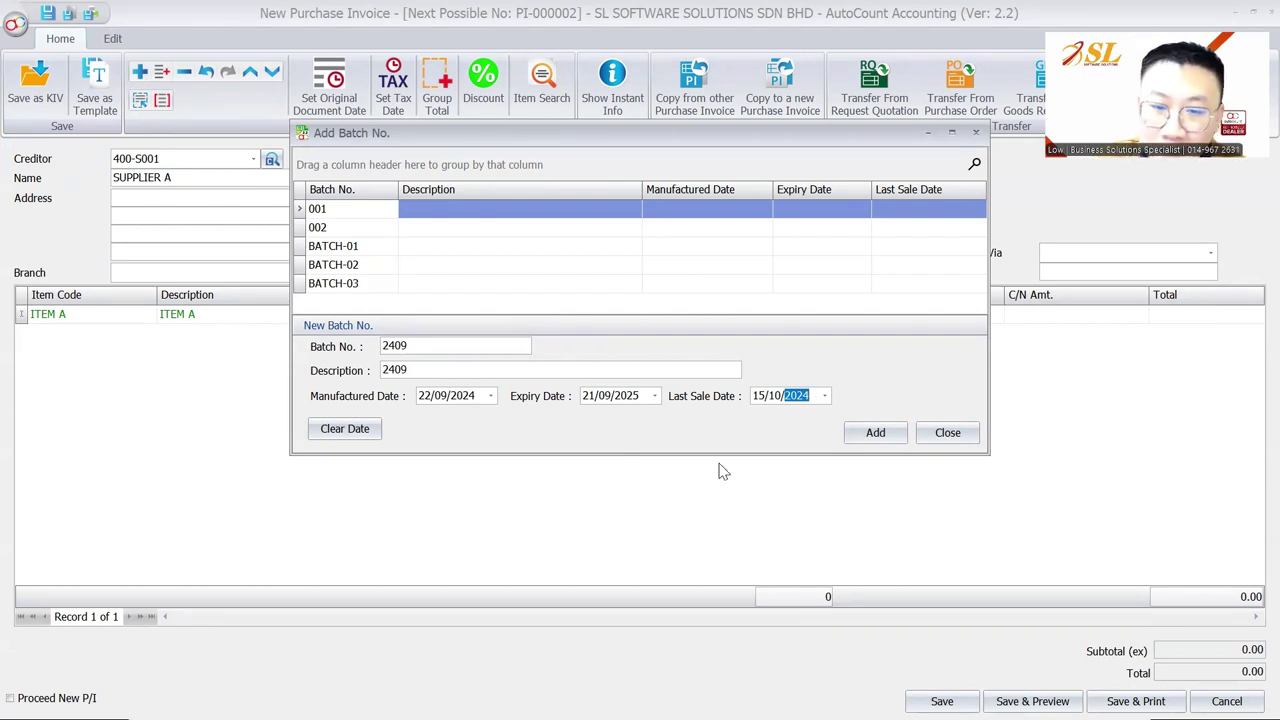
pyautogui.click(586, 396)
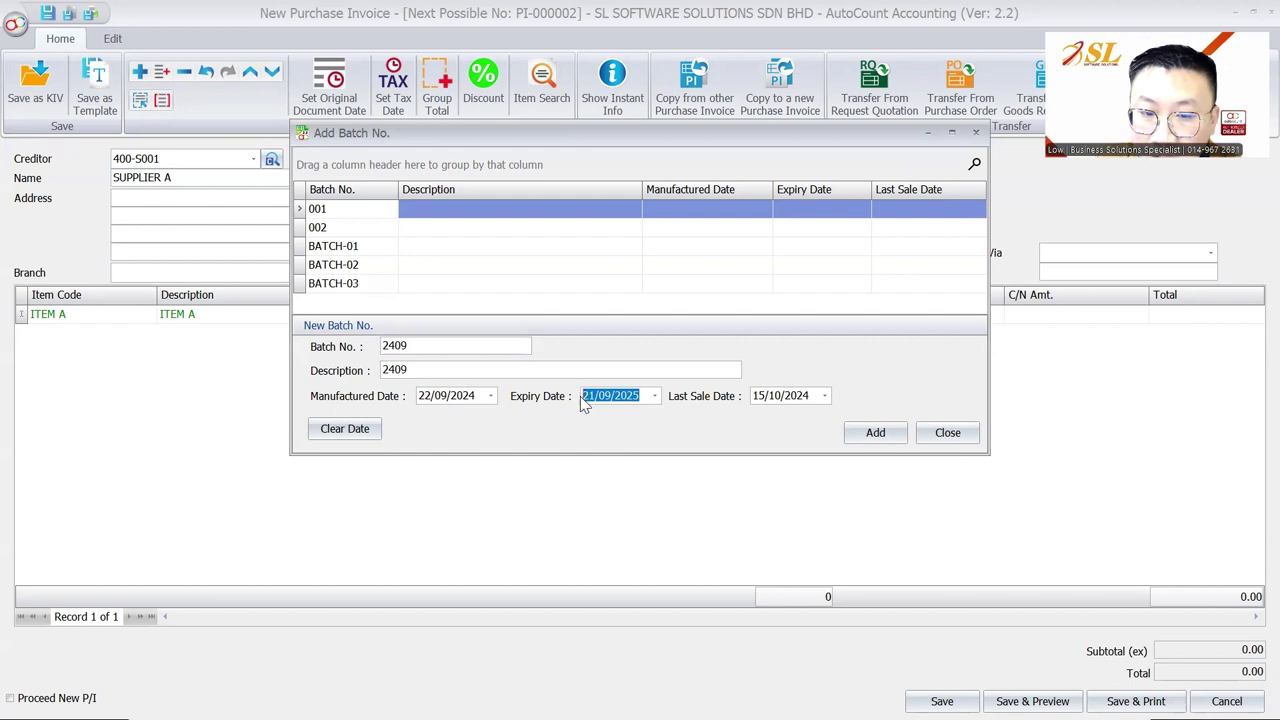
pyautogui.click(585, 398)
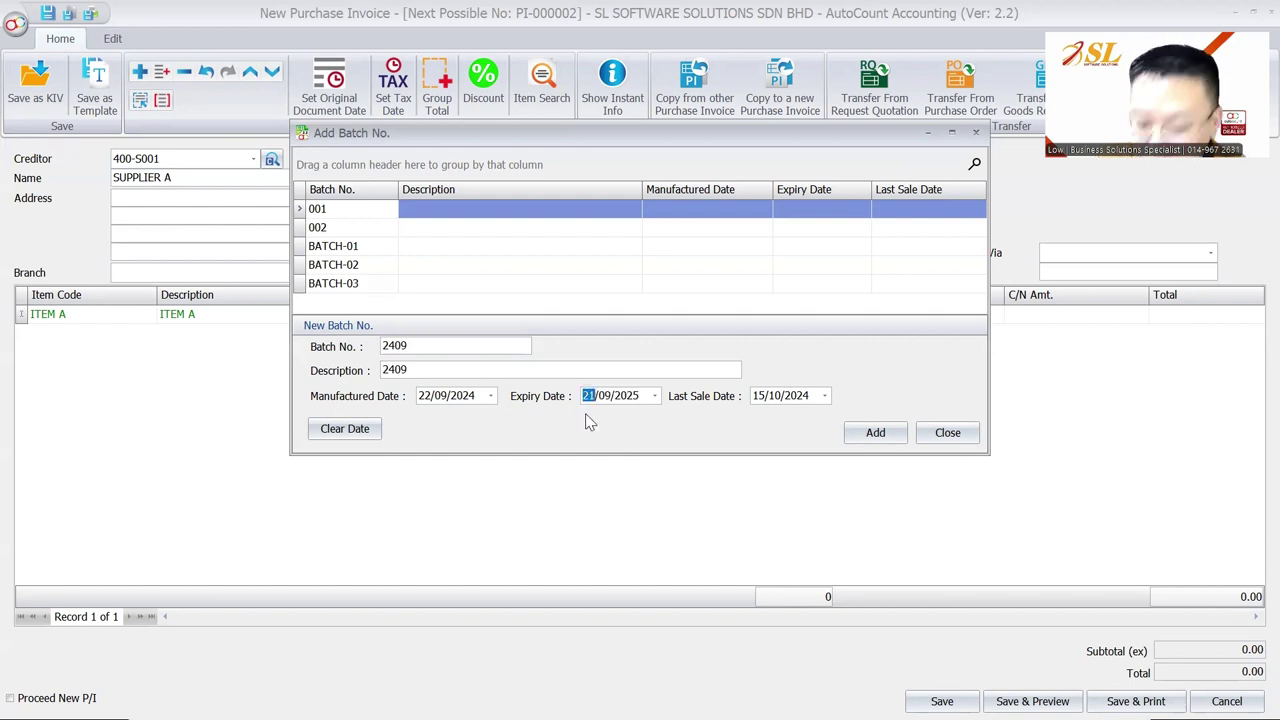
pyautogui.write('101')
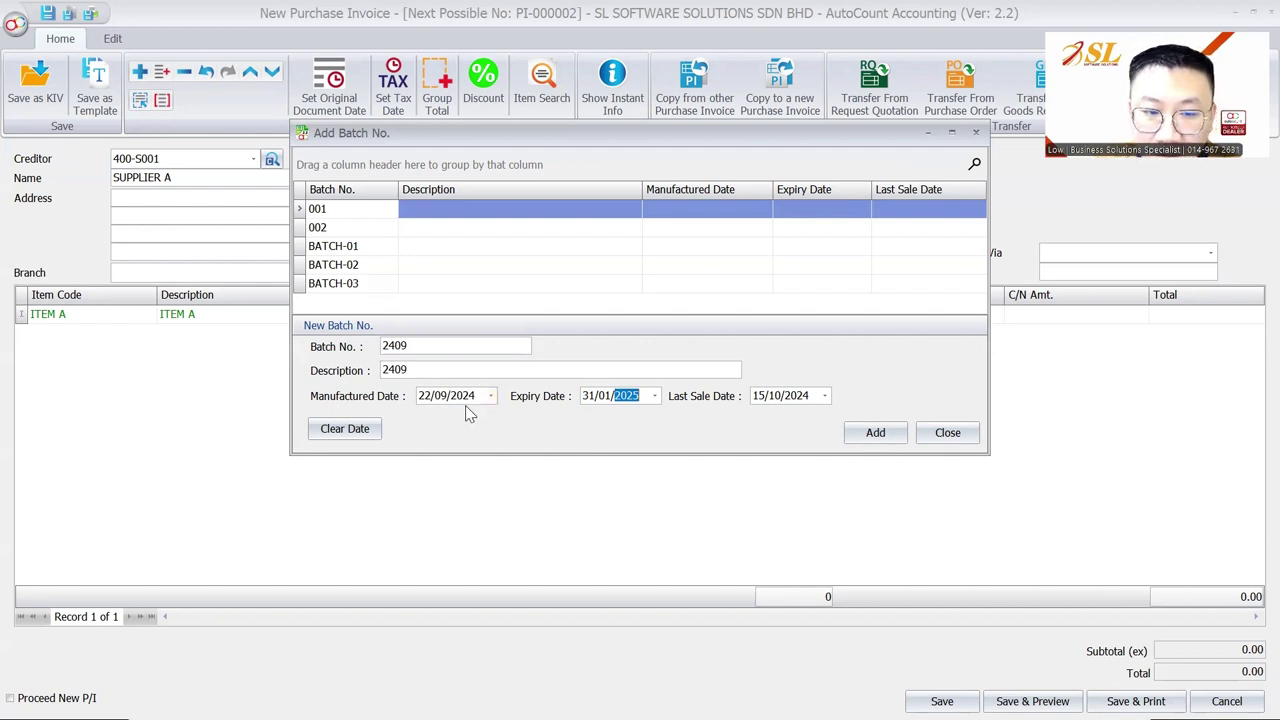
pyautogui.click(427, 395)
pyautogui.write('01')
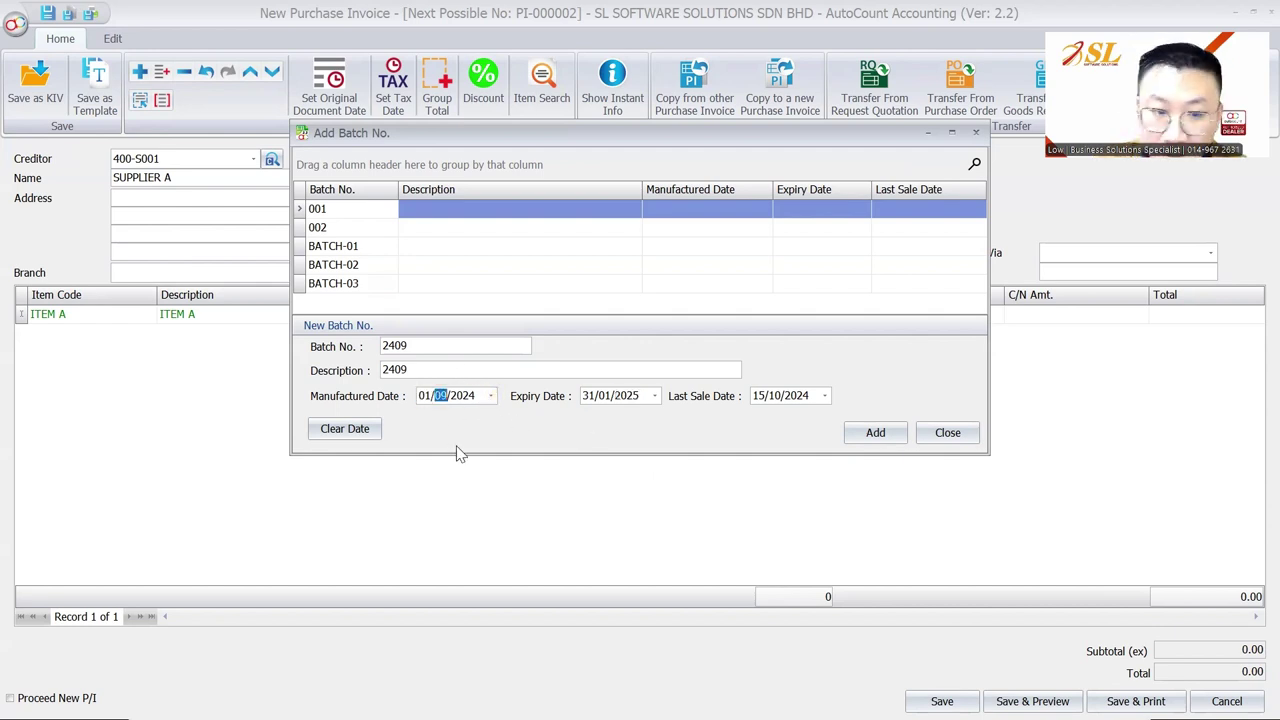
pyautogui.moveTo(480, 397); pyautogui.dragTo(392, 397)
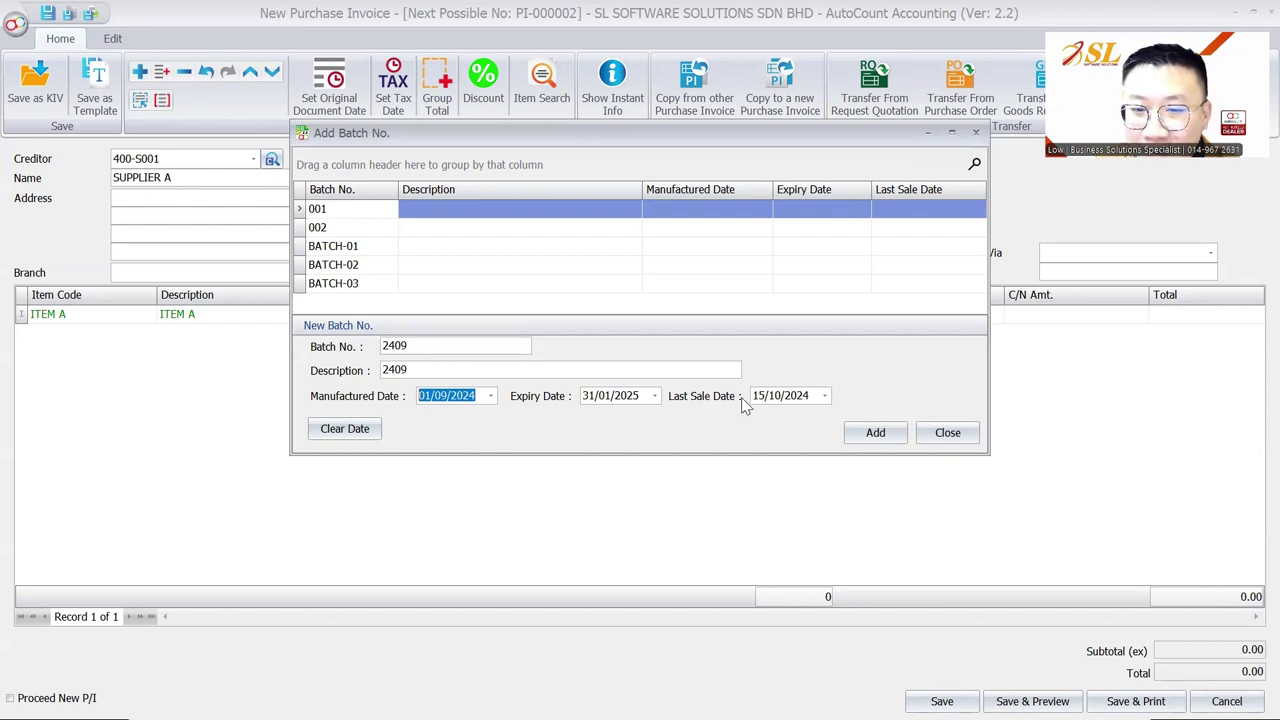
pyautogui.click(870, 440)
pyautogui.rightClick(237, 370)
# Step: Add a second ITEM A line and create a new batch 2410 with an expiry date for it
pyautogui.click(288, 380)
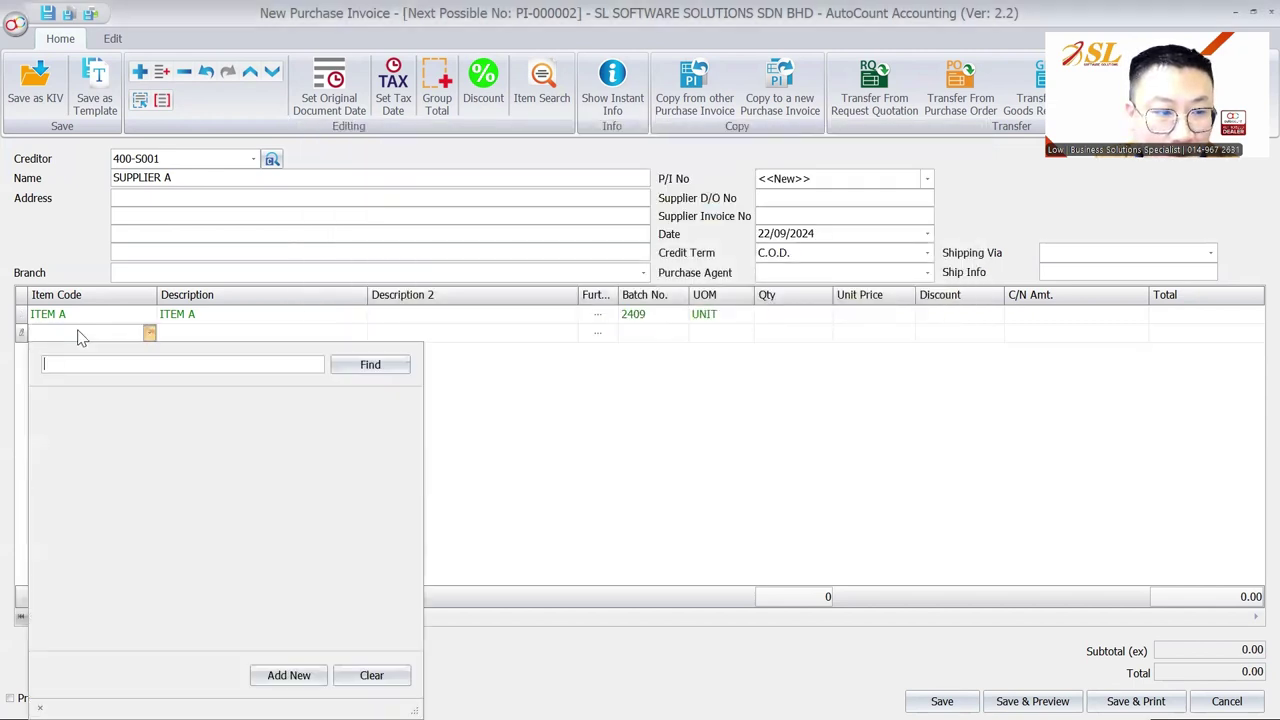
pyautogui.doubleClick(117, 416)
pyautogui.click(640, 340)
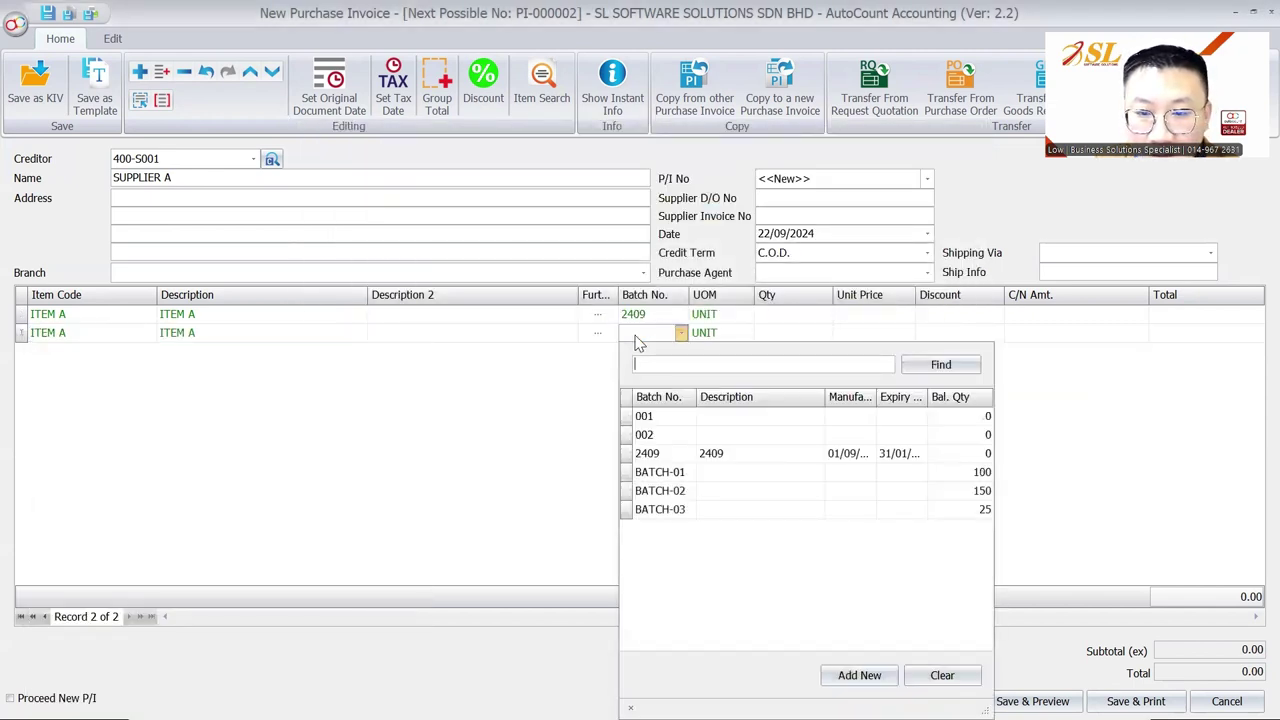
pyautogui.click(852, 677)
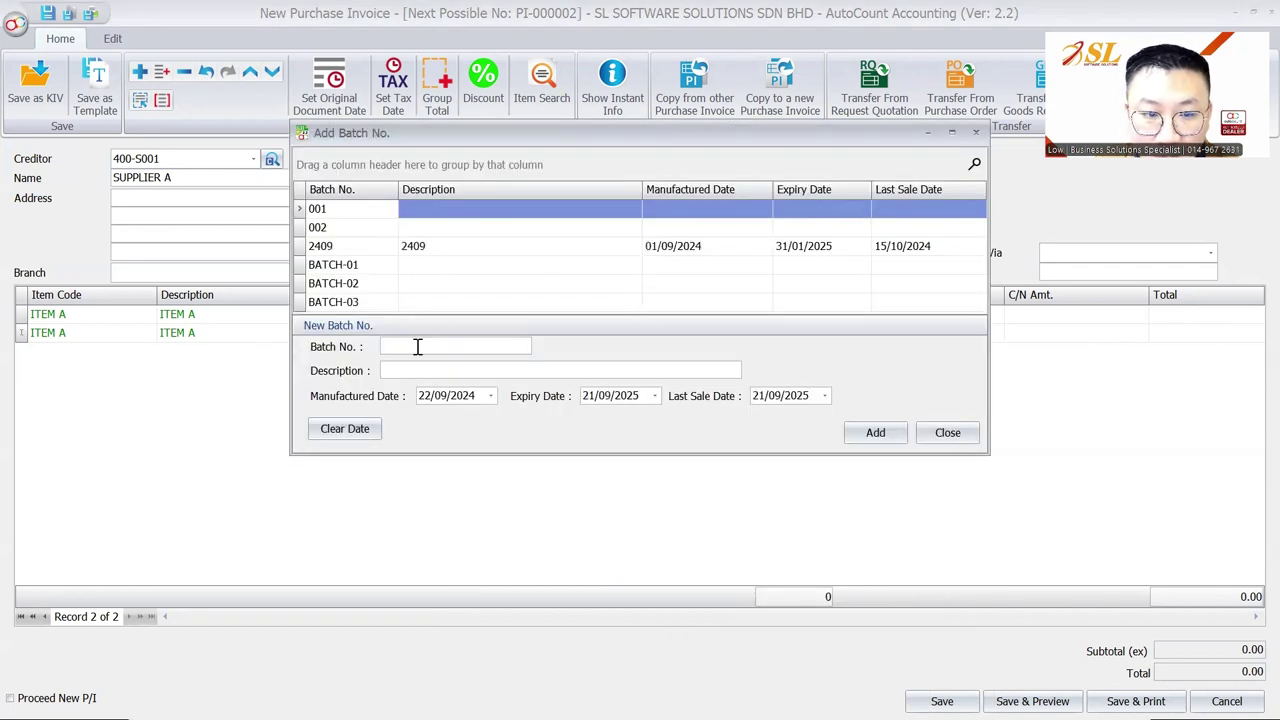
pyautogui.write('2410')
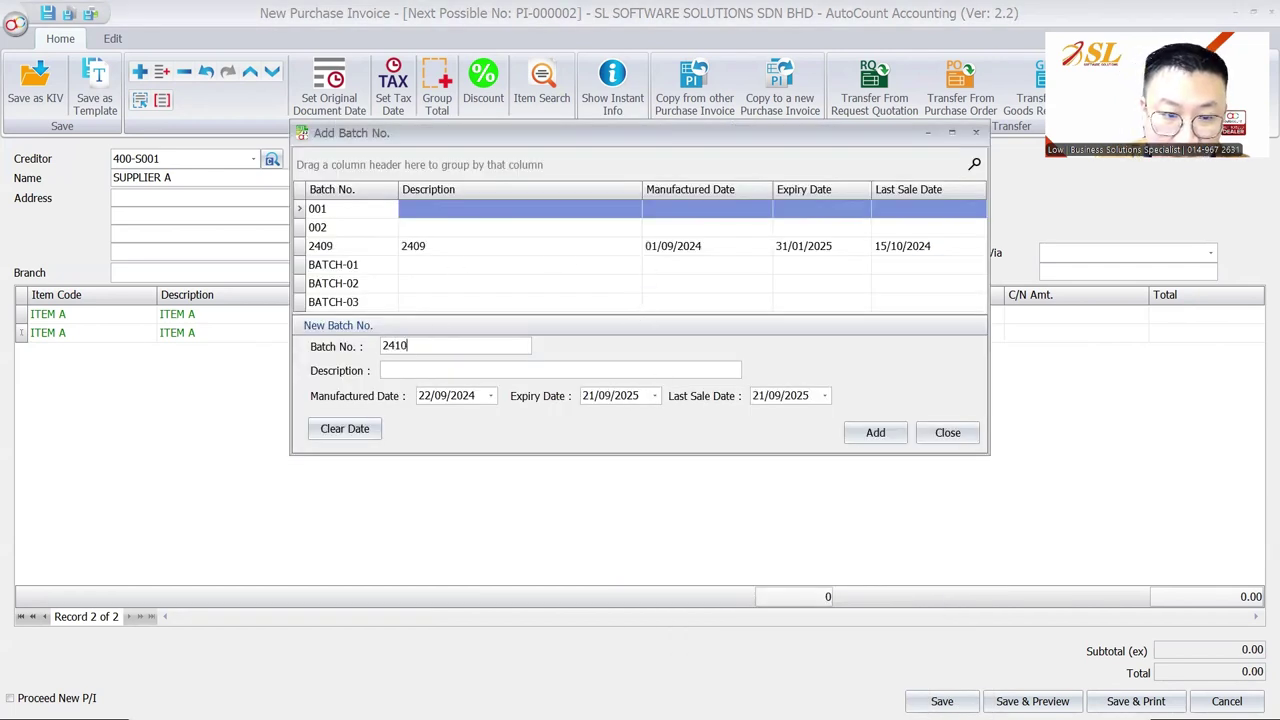
pyautogui.write('2410')
pyautogui.press('Tab')
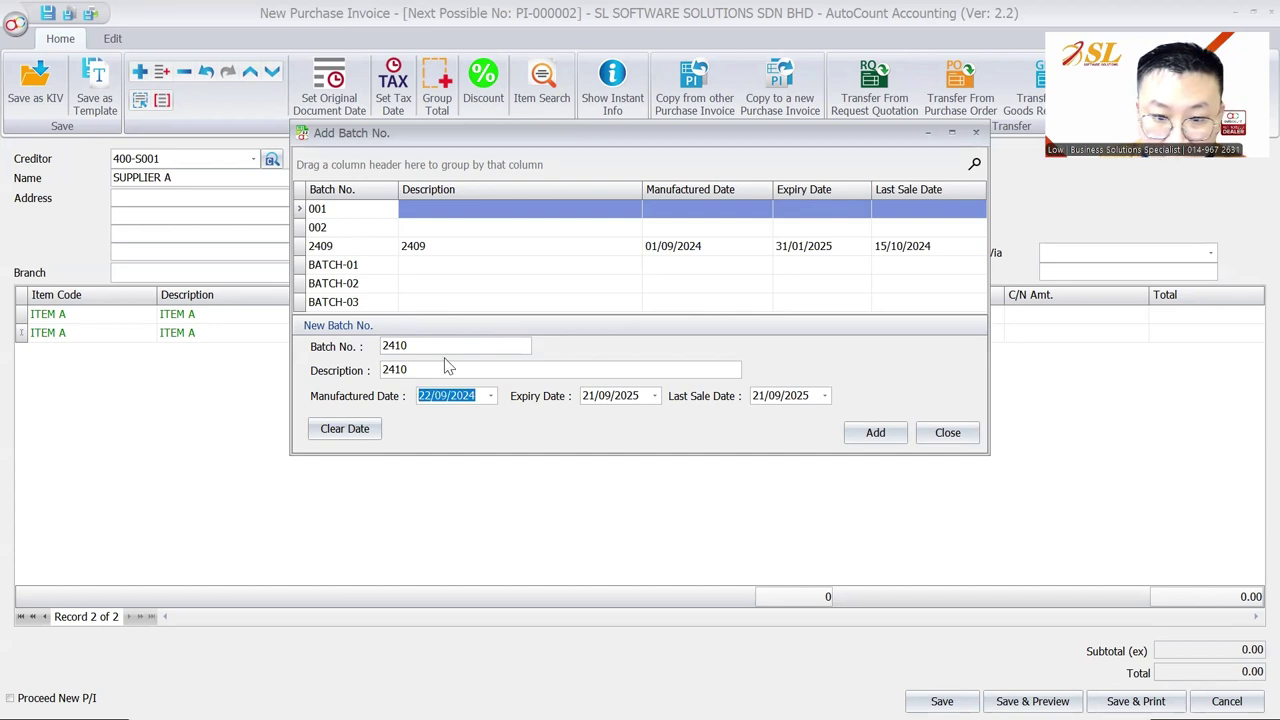
pyautogui.click(585, 396)
pyautogui.doubleClick(620, 396)
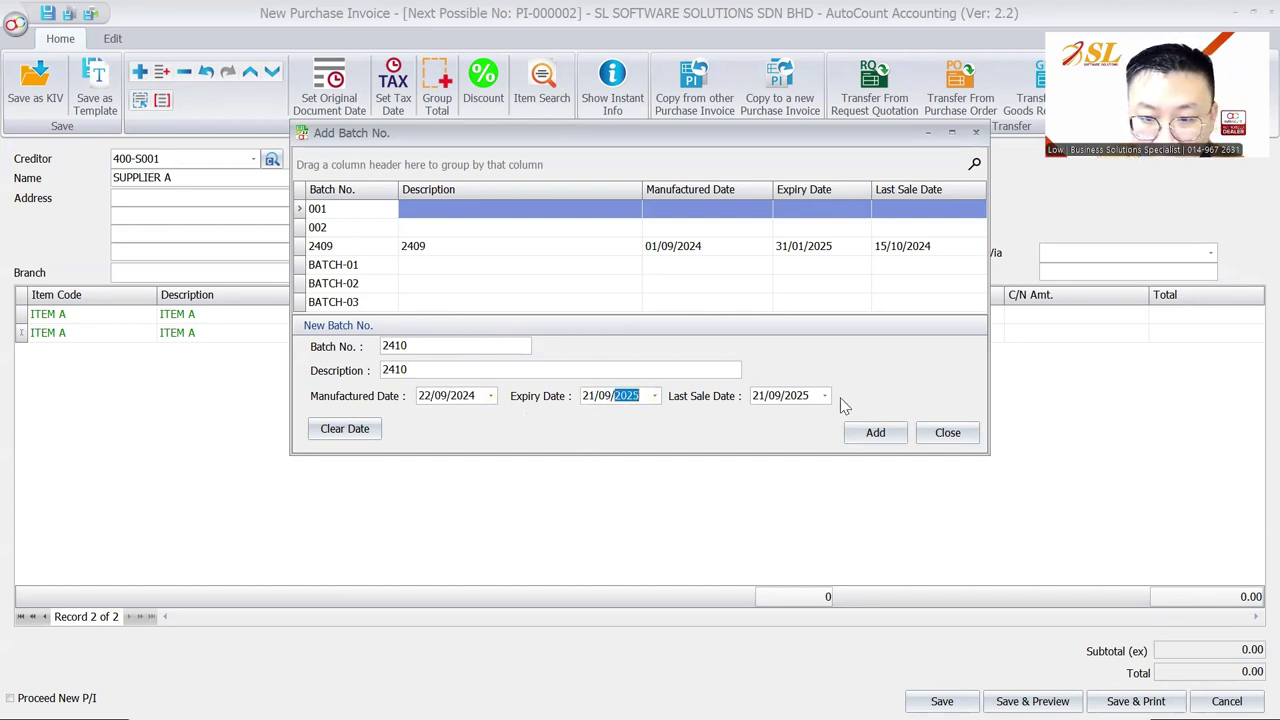
pyautogui.click(872, 438)
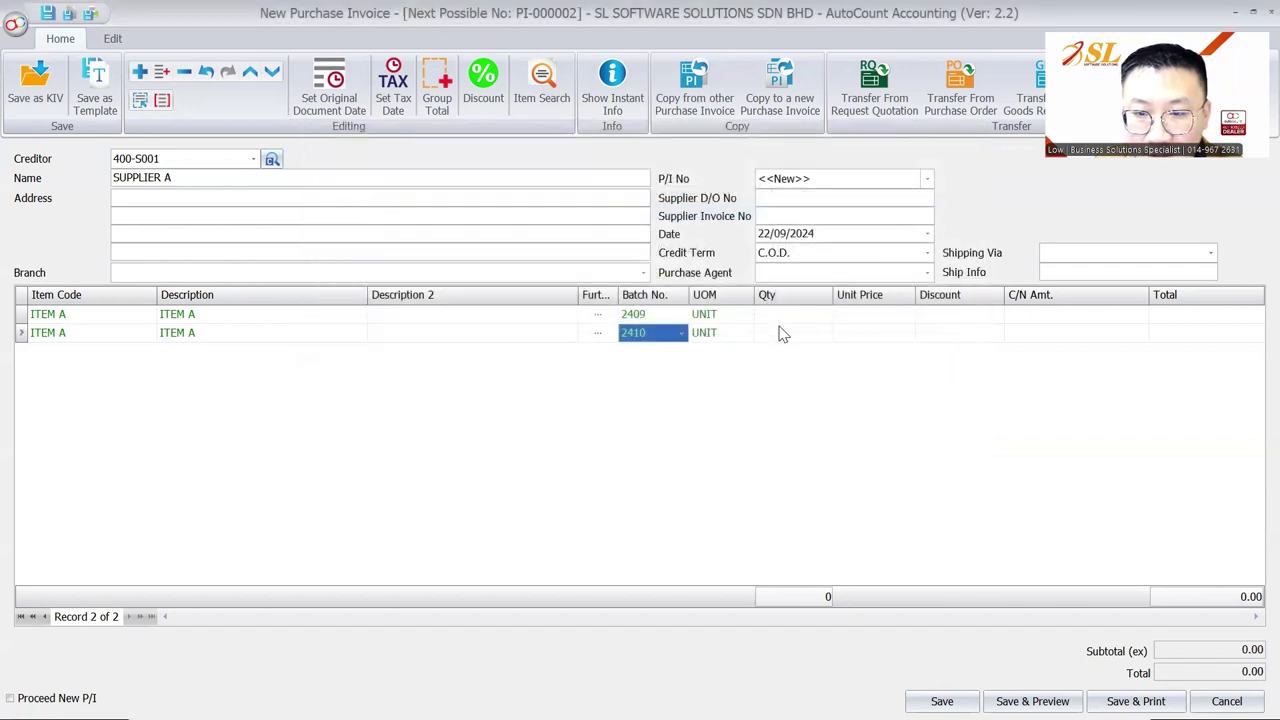
# Step: Enter quantity 150 at a unit price of 8.00 for the batch 2410 line
pyautogui.write('150')
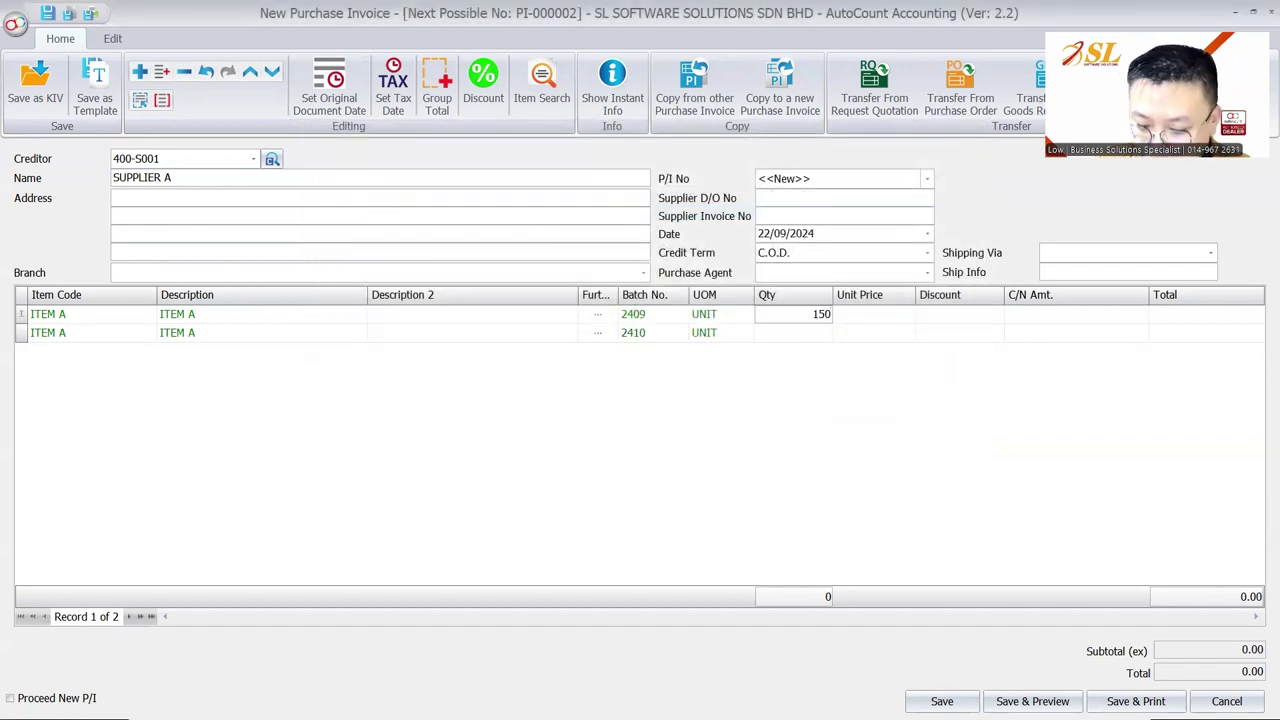
pyautogui.press('Down')
pyautogui.write('150')
pyautogui.press('Up')
pyautogui.press('Right')
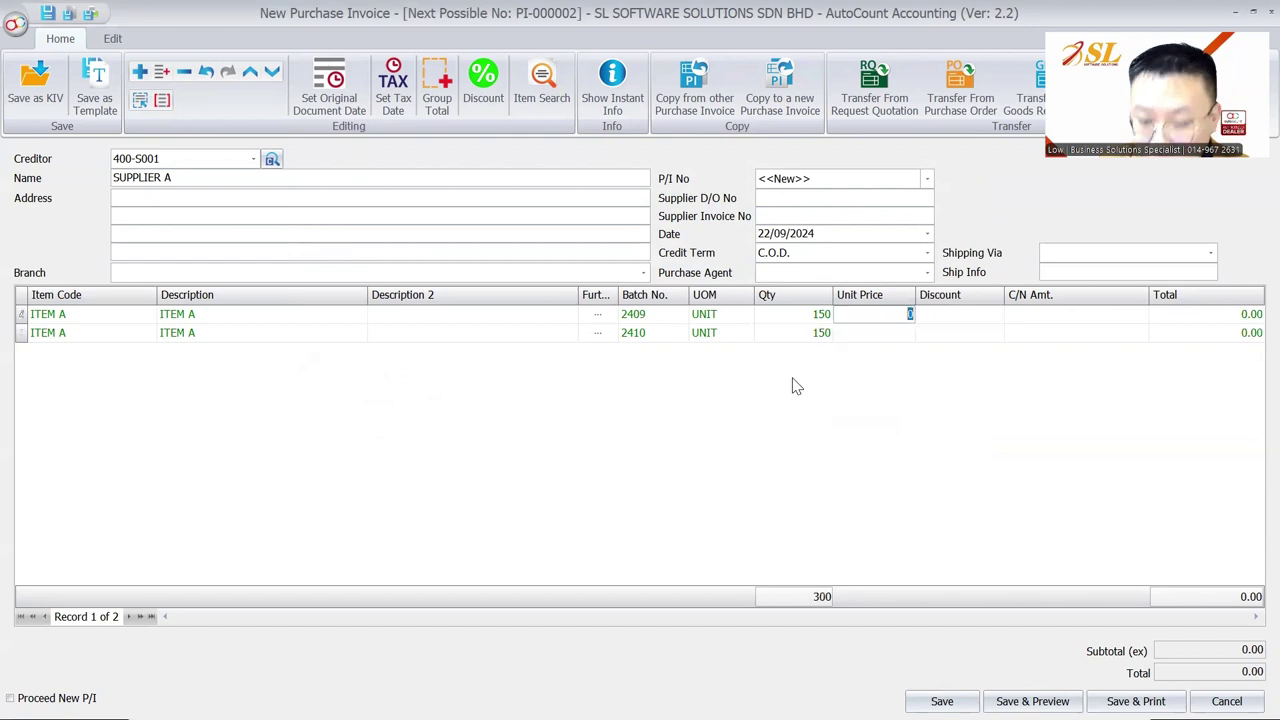
pyautogui.write('3')
pyautogui.press('Down')
pyautogui.press('Up')
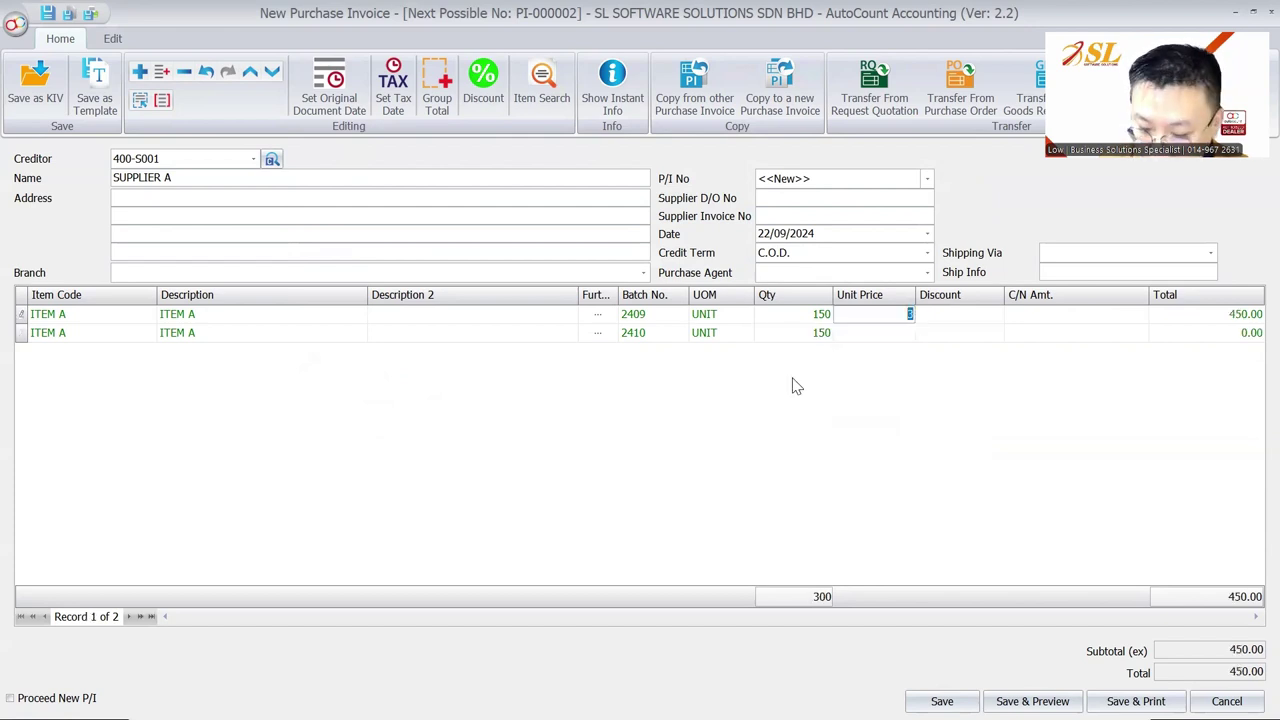
pyautogui.write('10')
pyautogui.press('Down')
pyautogui.write('8')
pyautogui.press('Right')
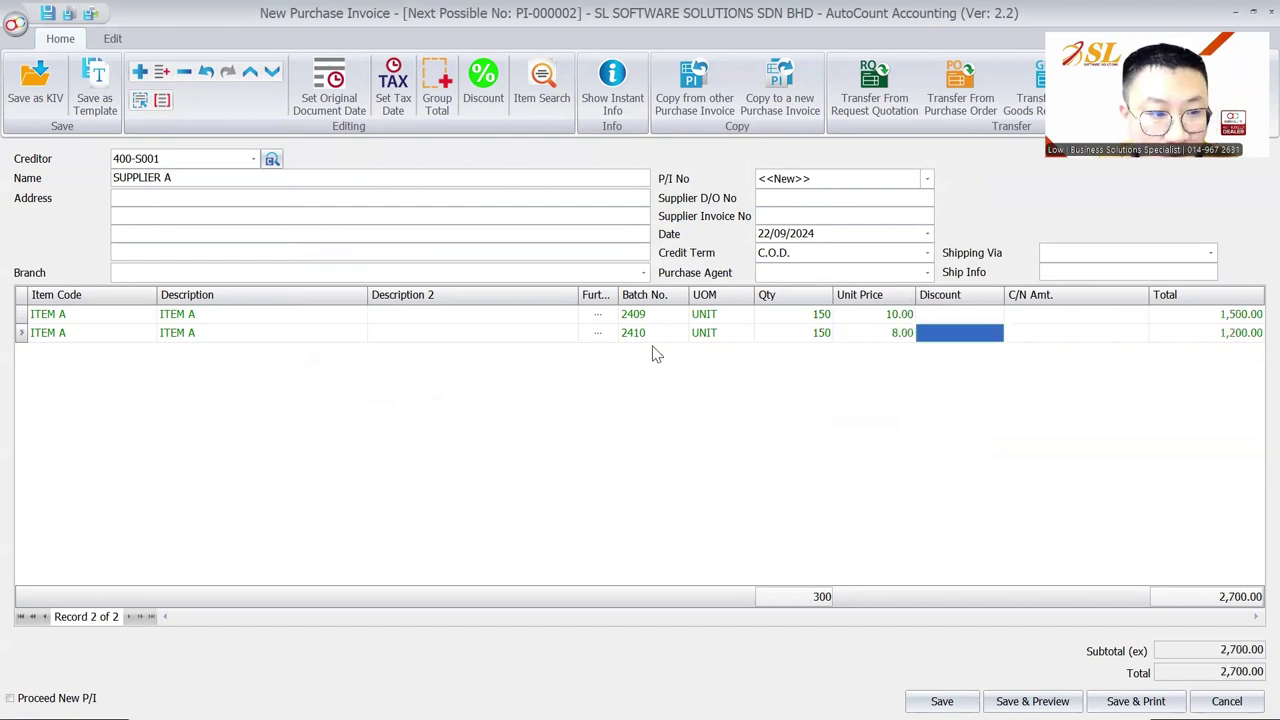
# Step: Add a third line with ITEM B and a fourth line with ITEM C, whose batch list is empty
pyautogui.rightClick(268, 400)
pyautogui.press('Escape')
pyautogui.press('Down')
pyautogui.click(100, 355)
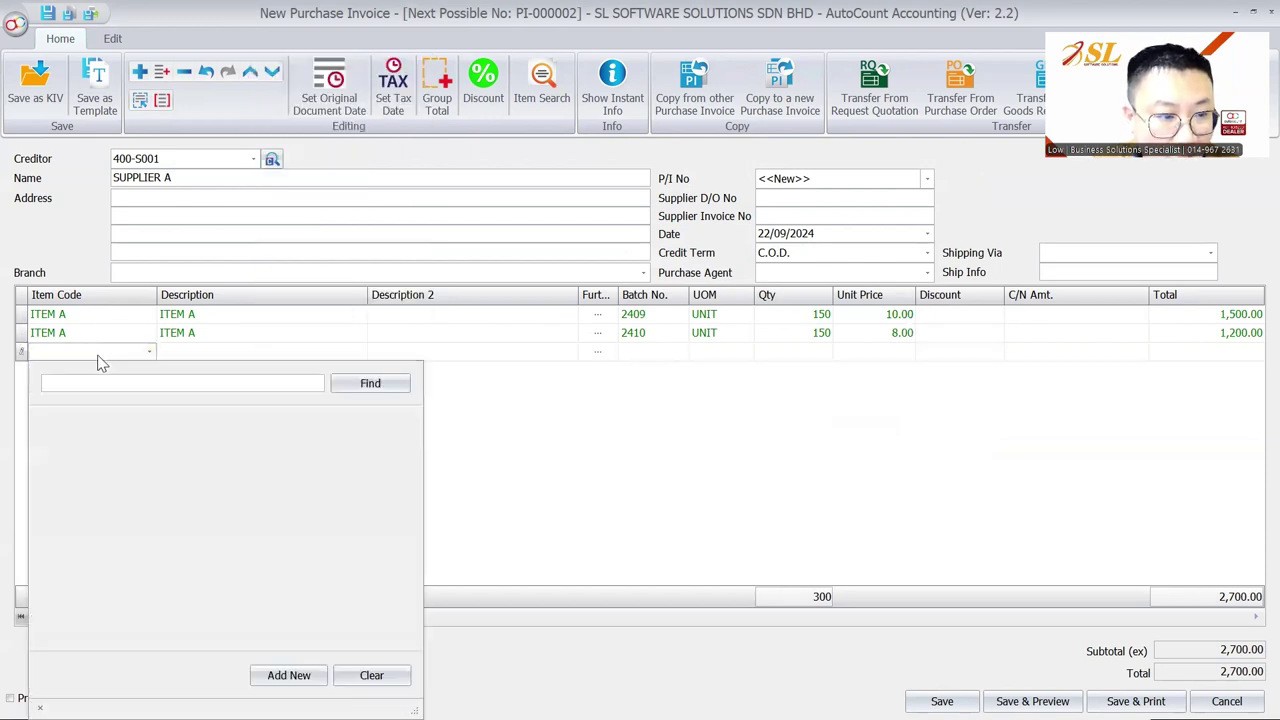
pyautogui.click(98, 452)
pyautogui.rightClick(120, 400)
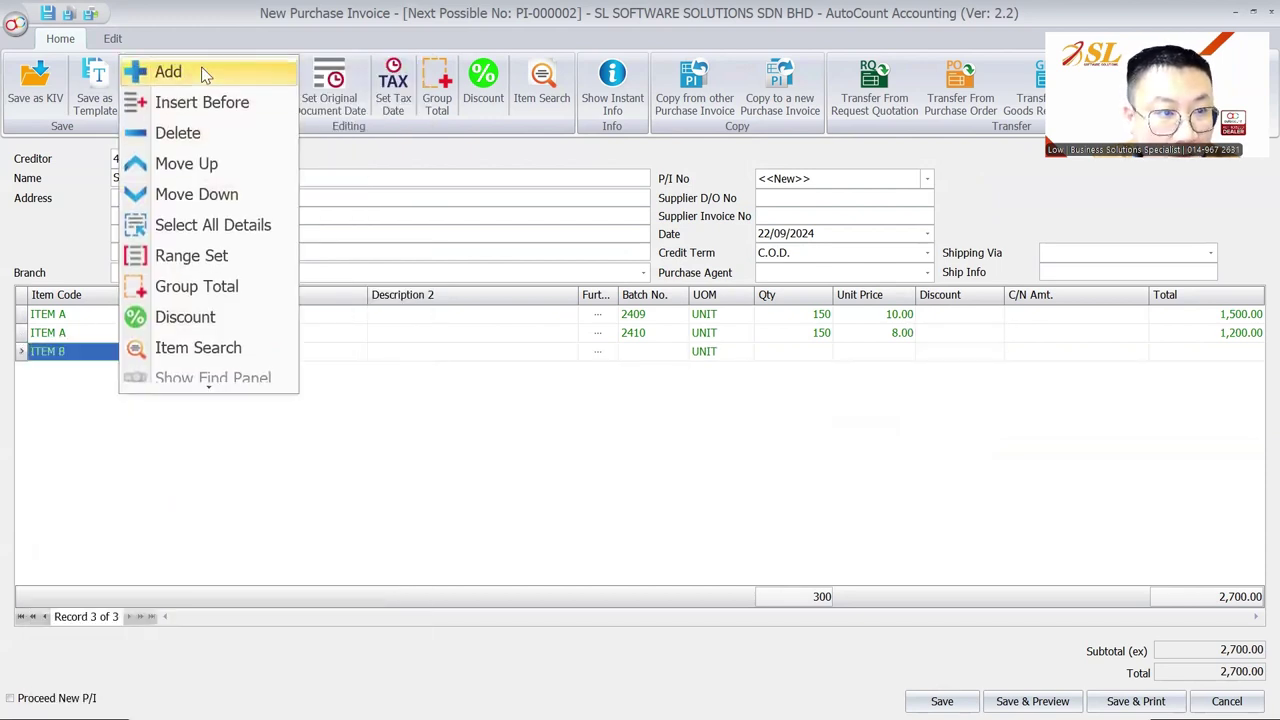
pyautogui.click(168, 70)
pyautogui.click(100, 371)
pyautogui.click(160, 134)
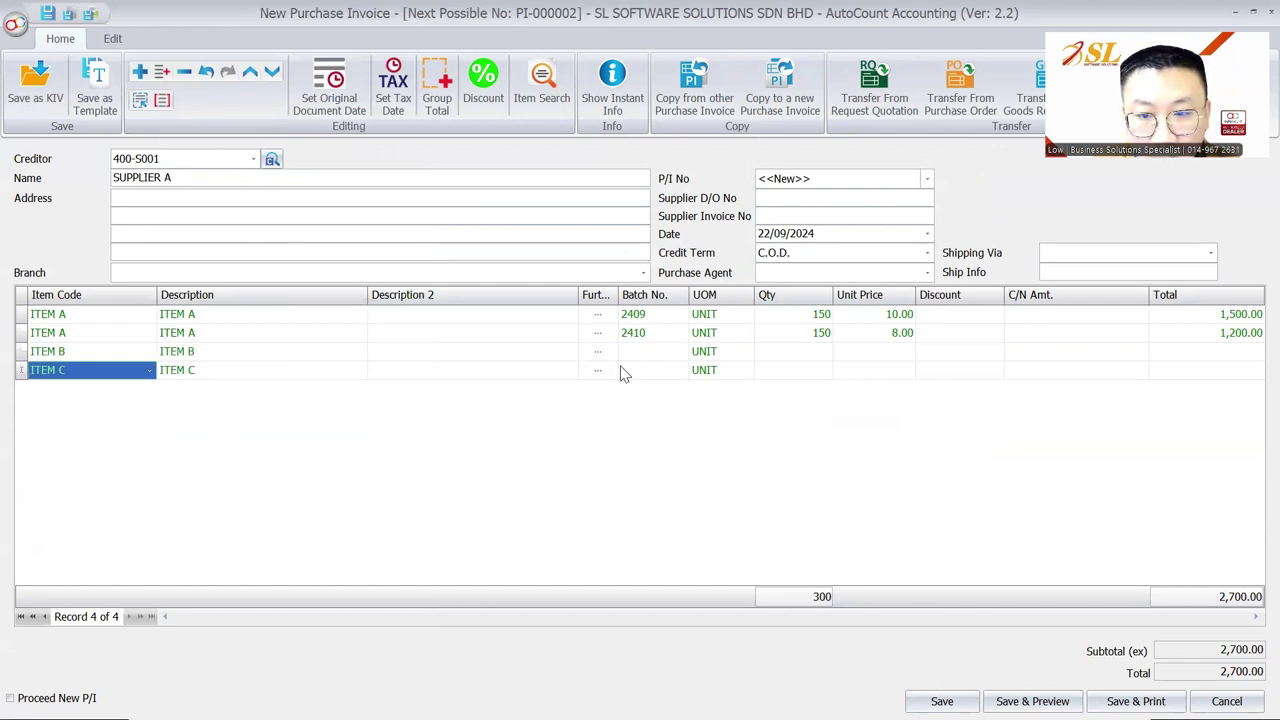
pyautogui.click(674, 371)
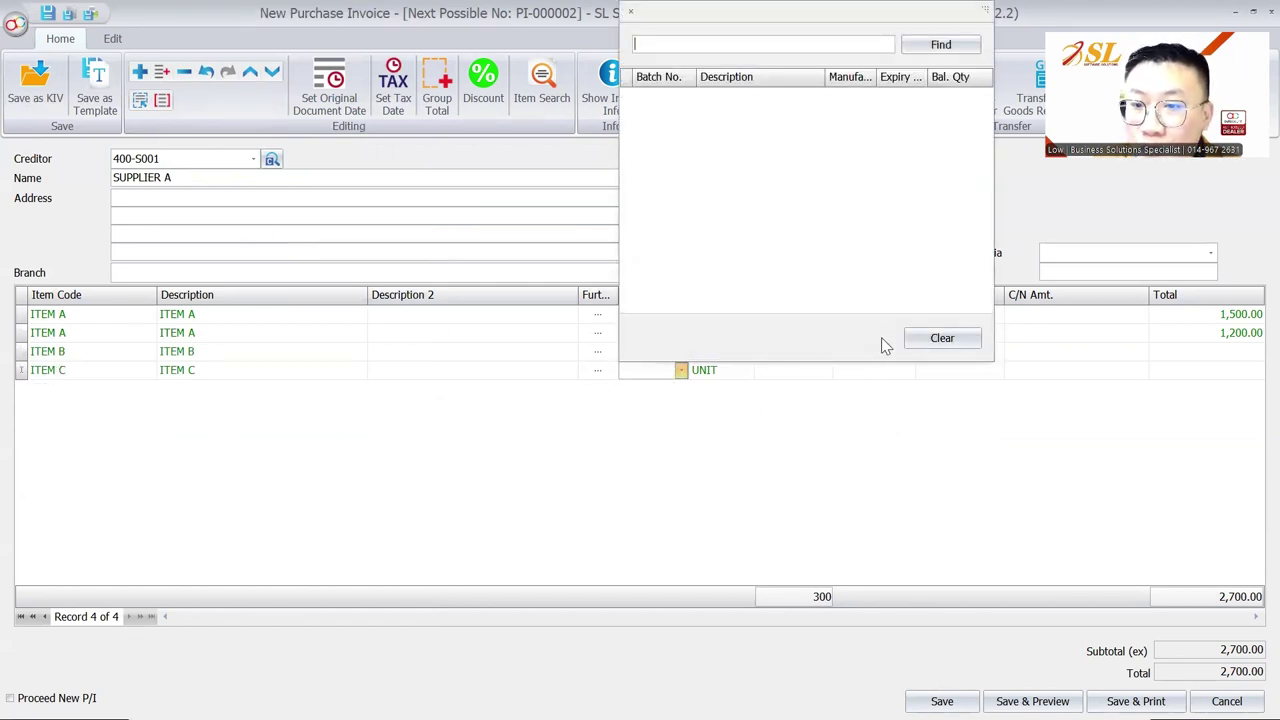
pyautogui.click(841, 454)
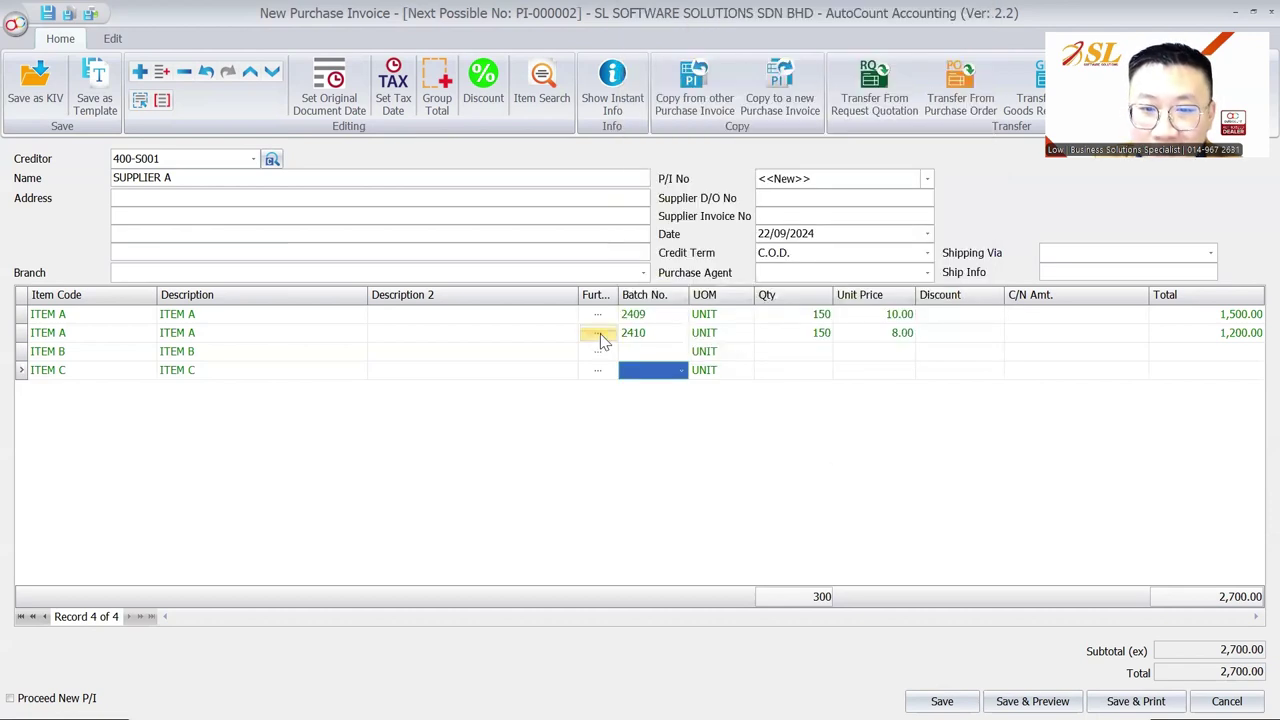
pyautogui.click(638, 351)
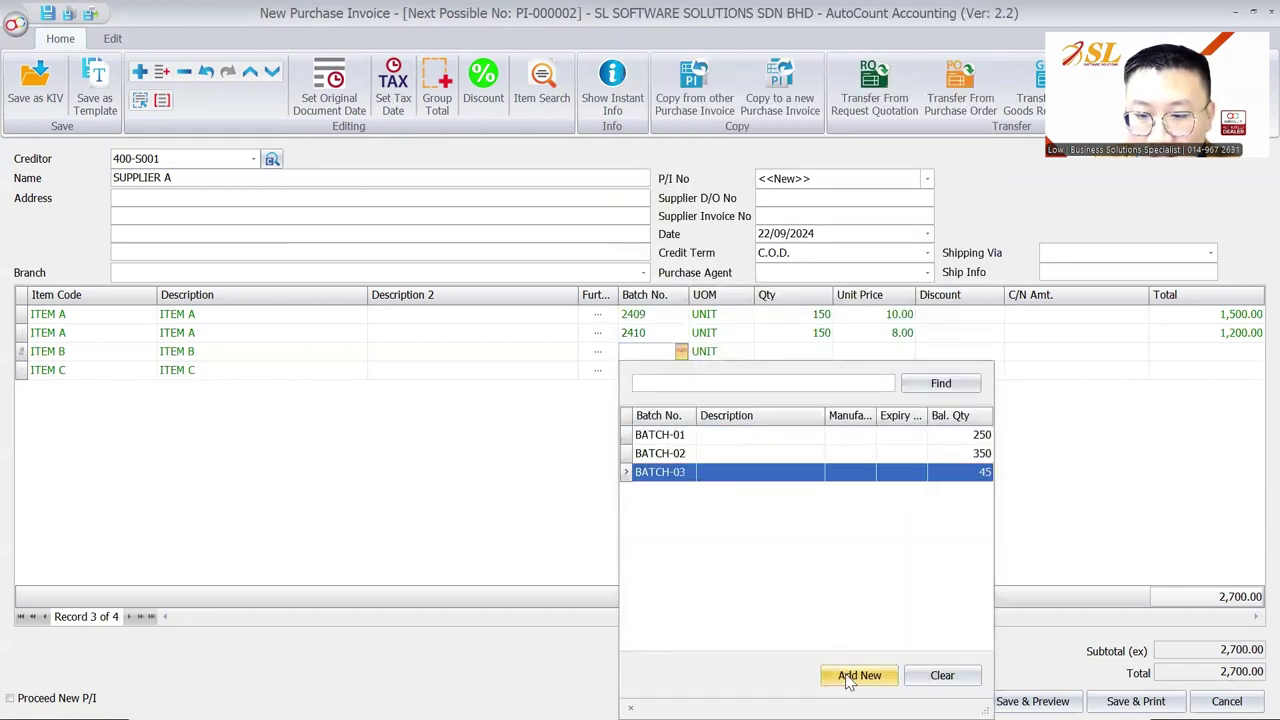
# Step: Create new batch 2409 and assign it to the ITEM B line
pyautogui.click(848, 676)
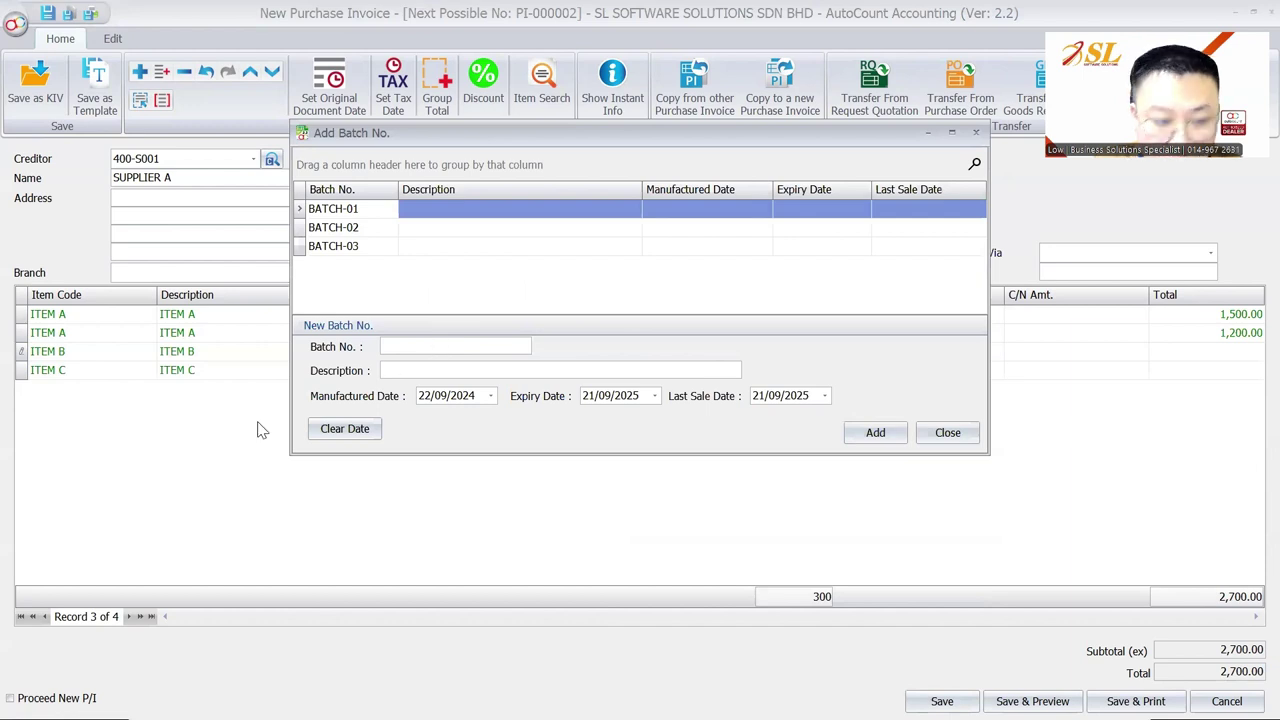
pyautogui.write('2409')
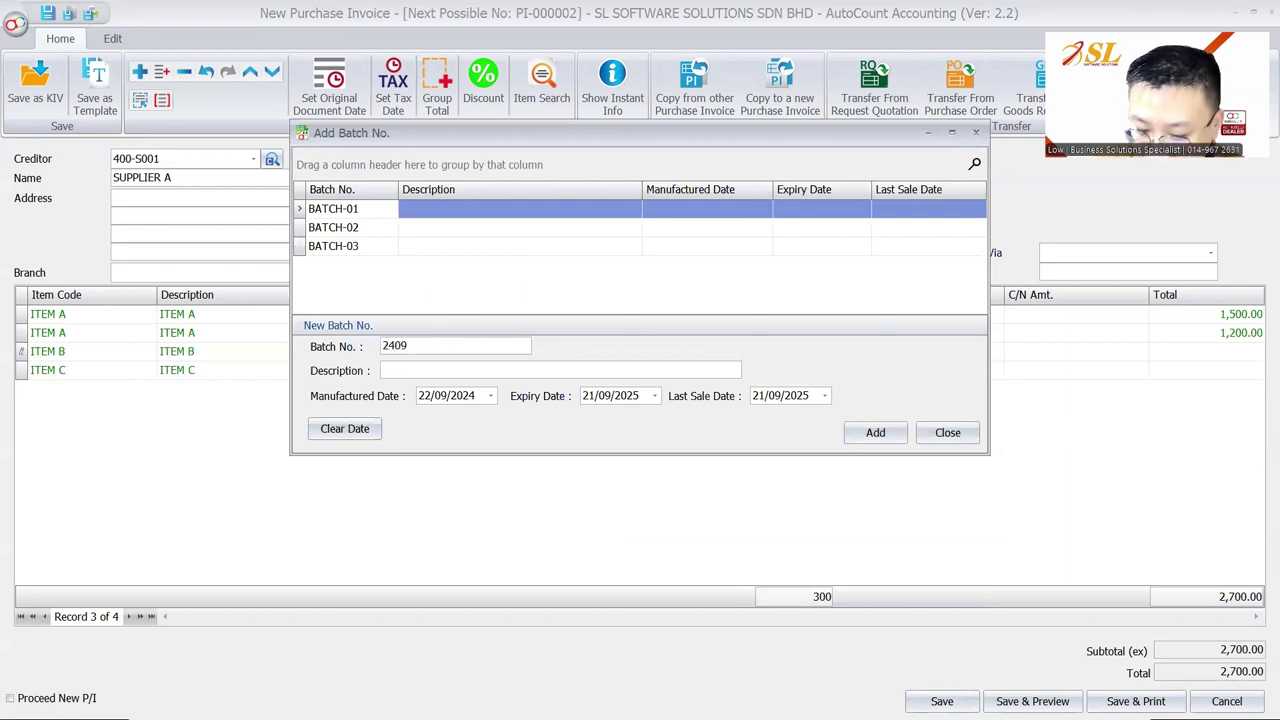
pyautogui.press('Tab')
pyautogui.write('2409')
pyautogui.click(875, 432)
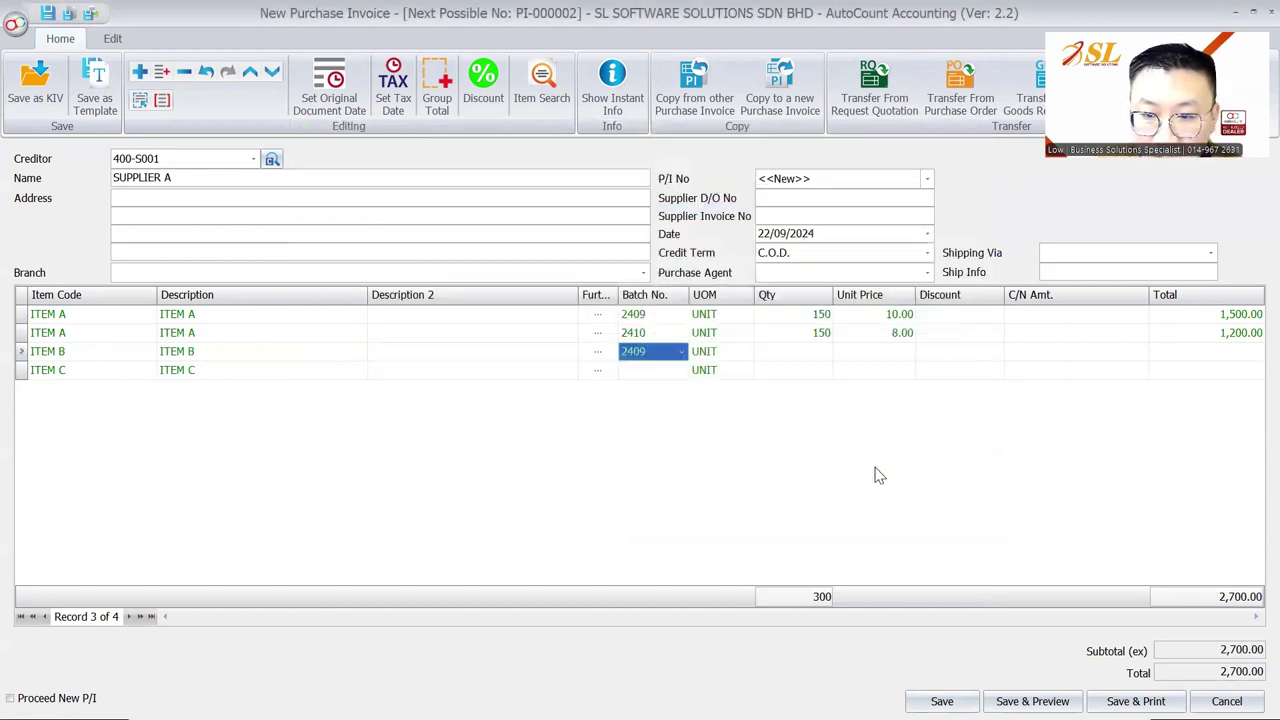
# Step: Enter quantity 100 at 11.00 for ITEM B and save the invoice as PI-000002
pyautogui.press('Tab')
pyautogui.write('1')
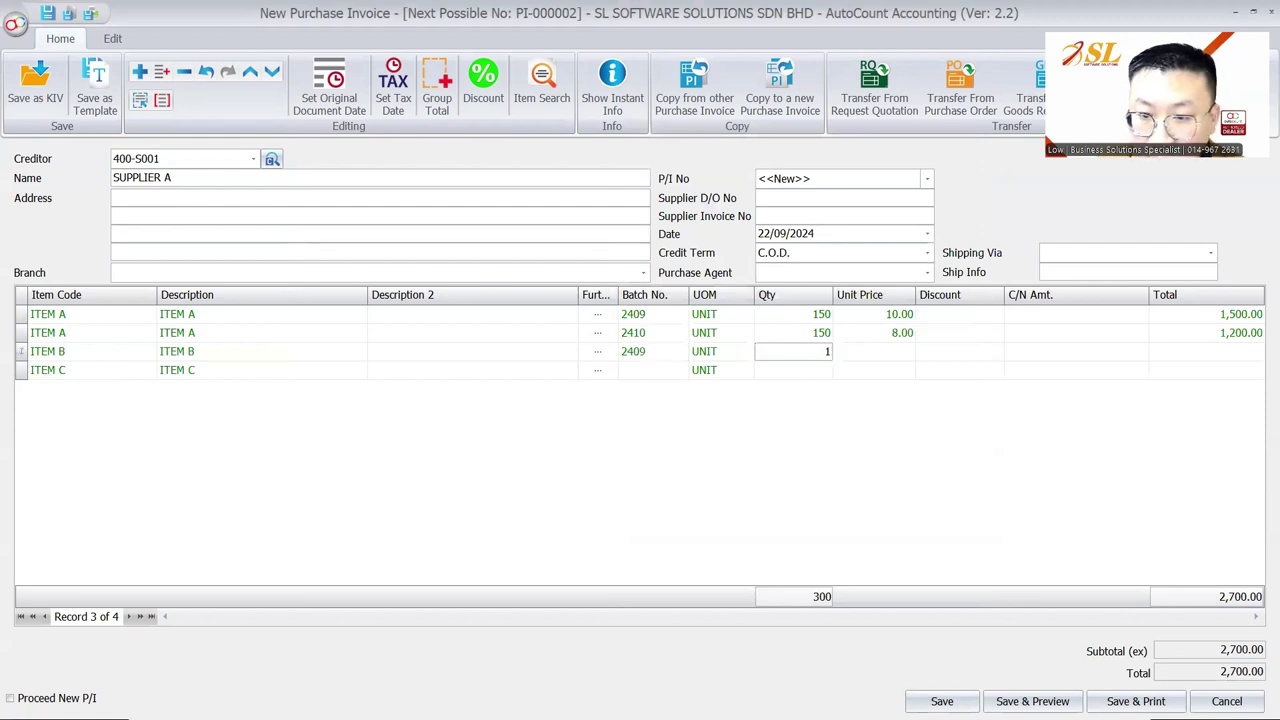
pyautogui.write(',500')
pyautogui.press('Tab')
pyautogui.write('11')
pyautogui.press('Tab')
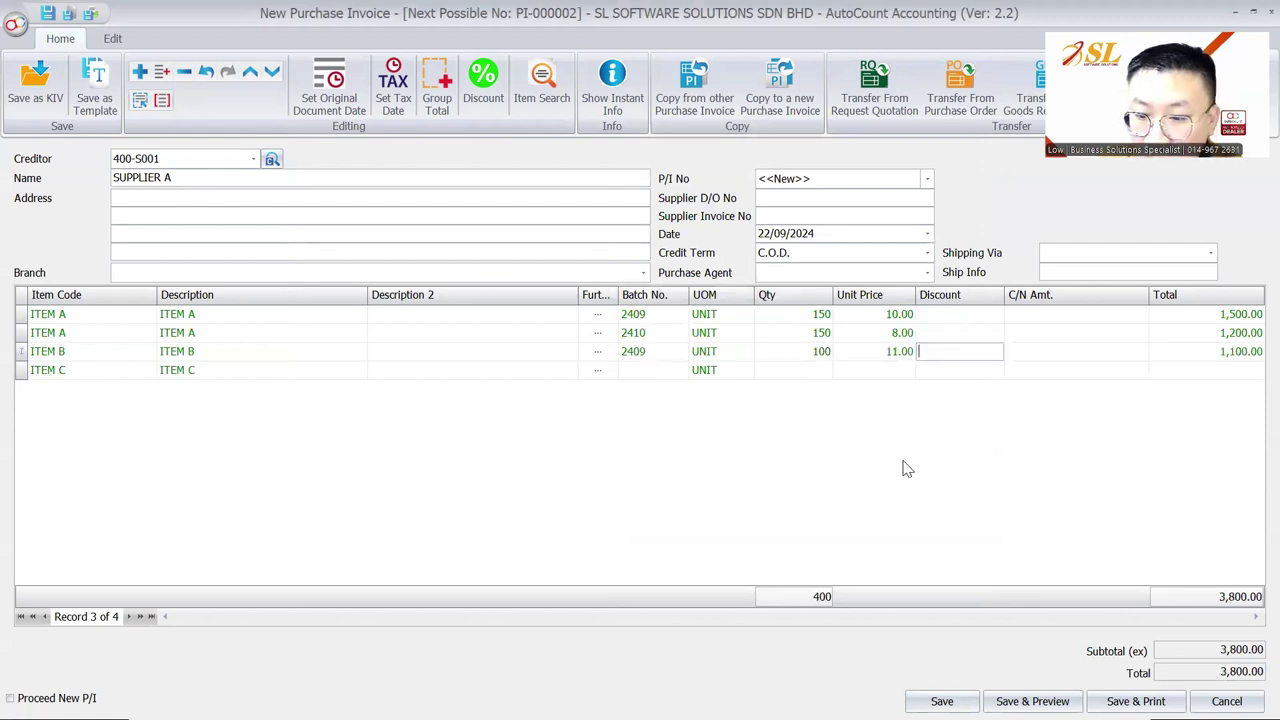
pyautogui.click(940, 700)
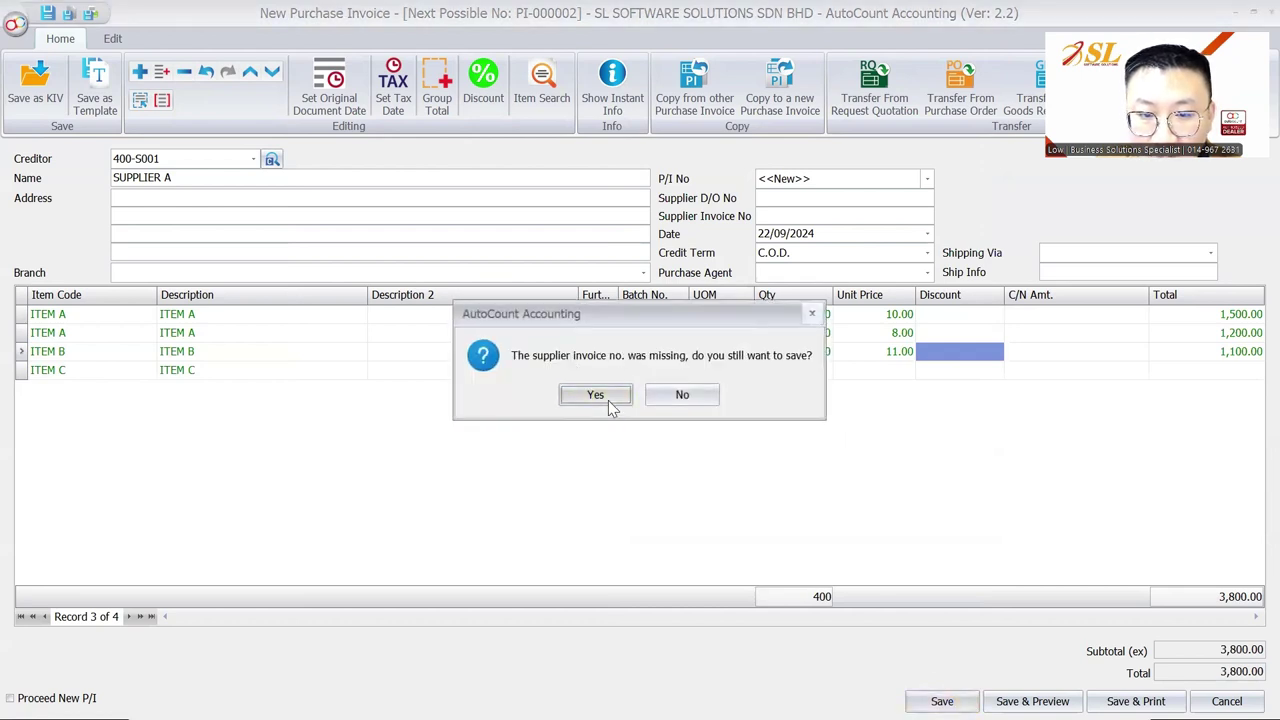
pyautogui.click(604, 397)
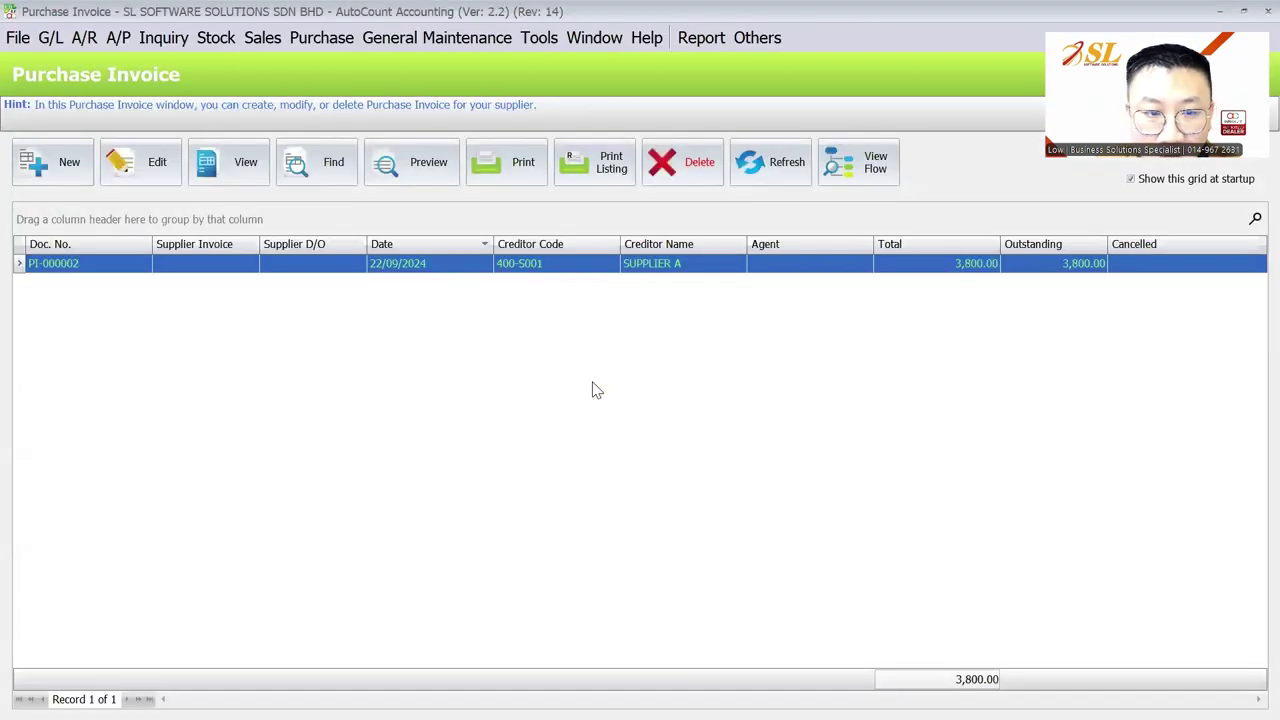
# Step: Start a new Stock Receive entry and add an item line to it
pyautogui.click(215, 38)
pyautogui.click(300, 247)
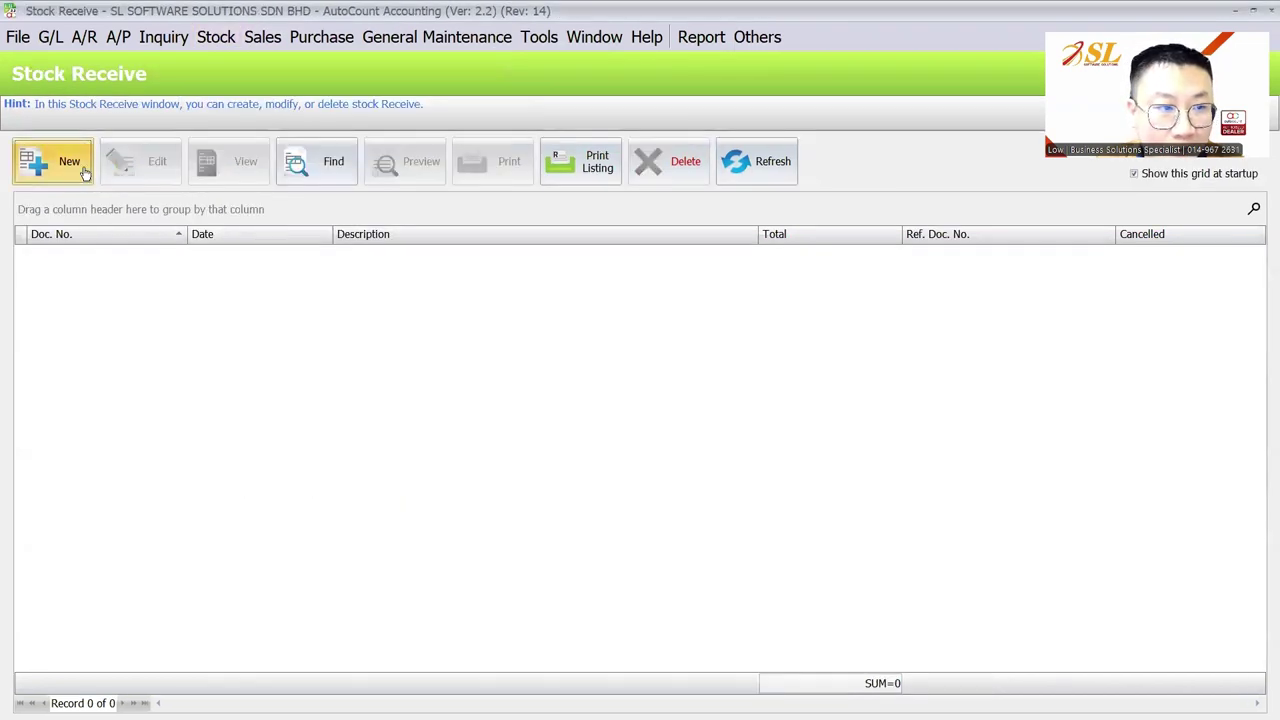
pyautogui.click(55, 160)
pyautogui.rightClick(766, 263)
pyautogui.click(785, 508)
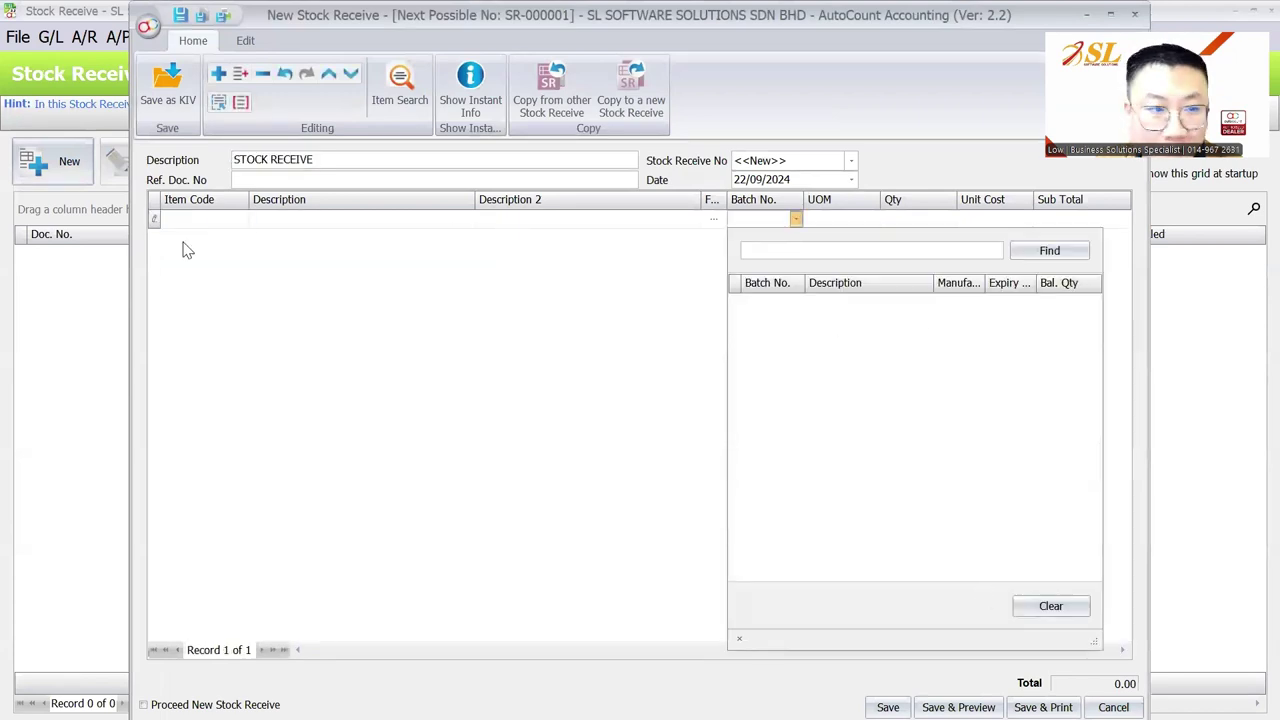
# Step: Pick ITEM A, view its batch balances, then close the entry without saving
pyautogui.click(243, 232)
pyautogui.click(243, 232)
pyautogui.click(198, 297)
pyautogui.click(792, 218)
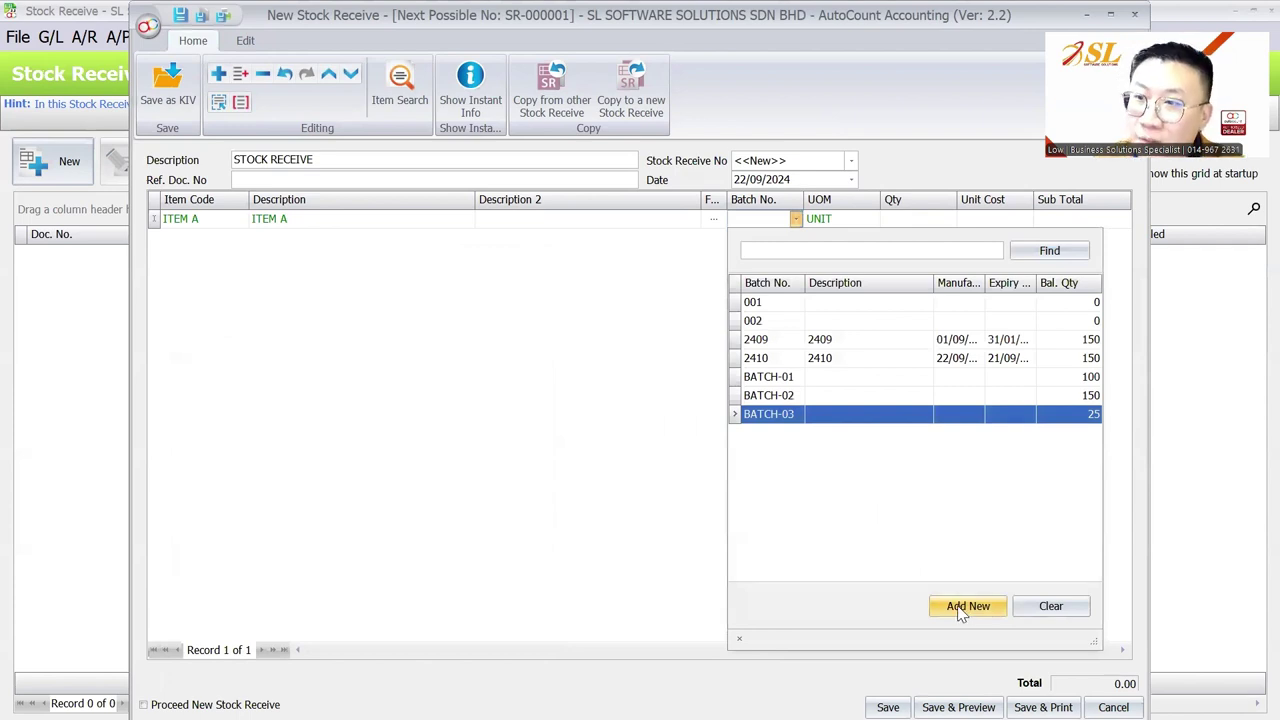
pyautogui.press('Escape')
pyautogui.press('Escape')
pyautogui.press('Escape')
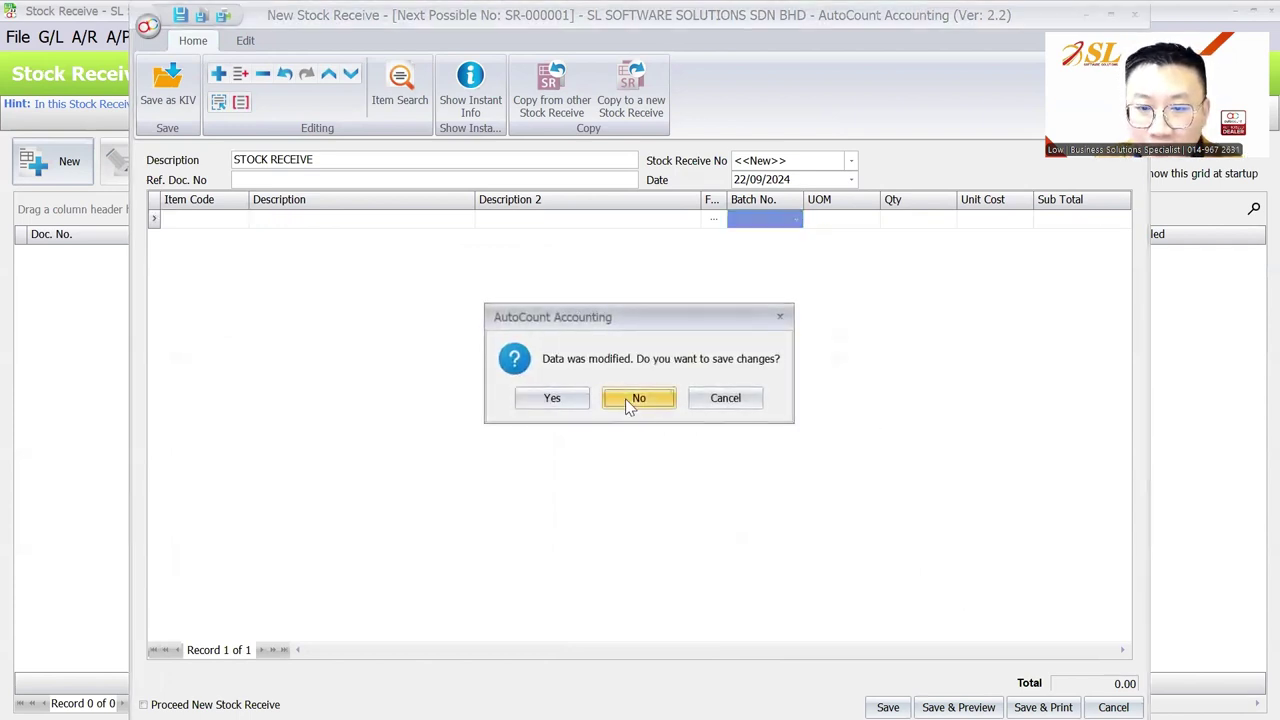
pyautogui.click(634, 398)
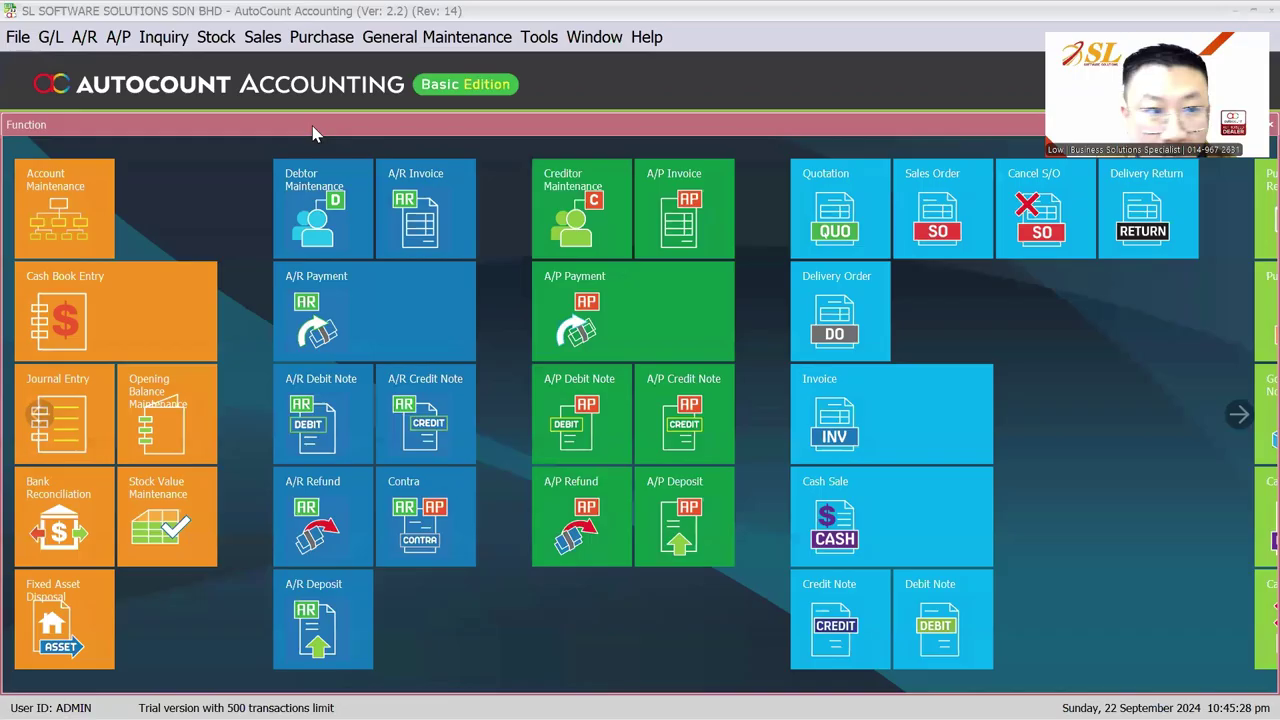
# Step: Start a new sales invoice for CUSTOMER A with an ITEM A line from BATCH-01
pyautogui.click(262, 37)
pyautogui.click(300, 141)
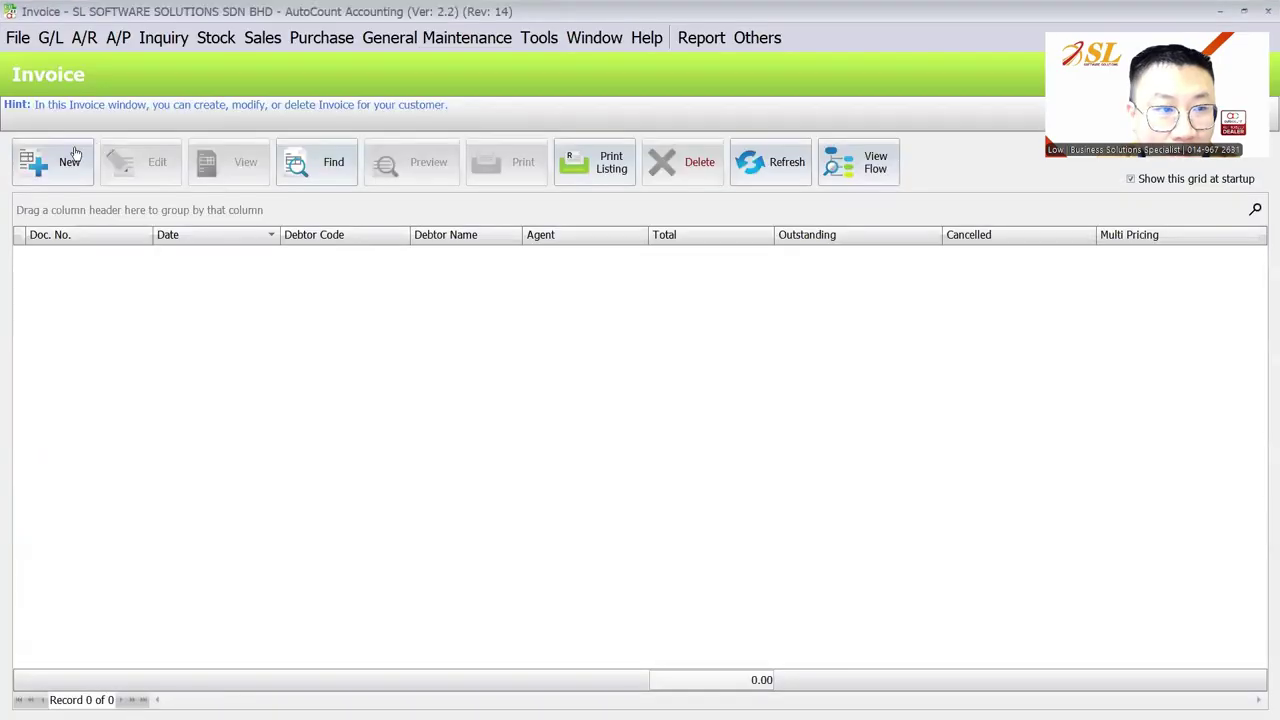
pyautogui.hotkey('ctrl', 'n')
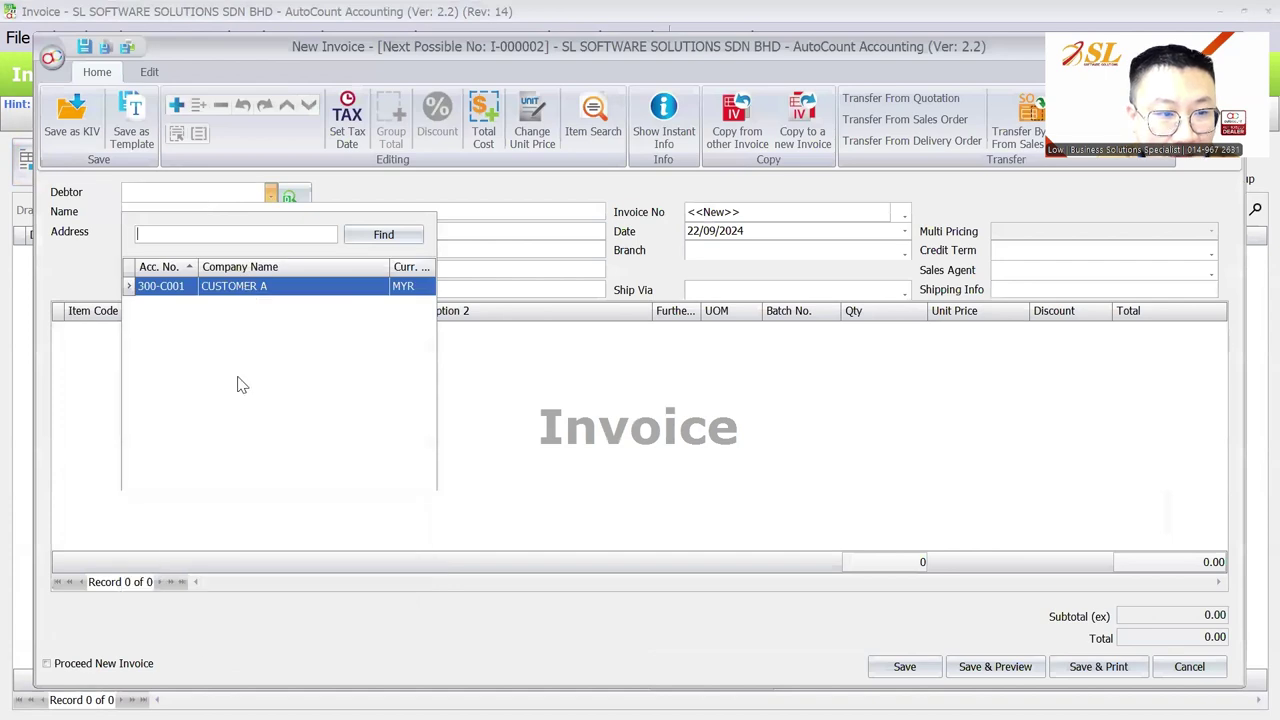
pyautogui.press('Return')
pyautogui.rightClick(240, 380)
pyautogui.click(265, 22)
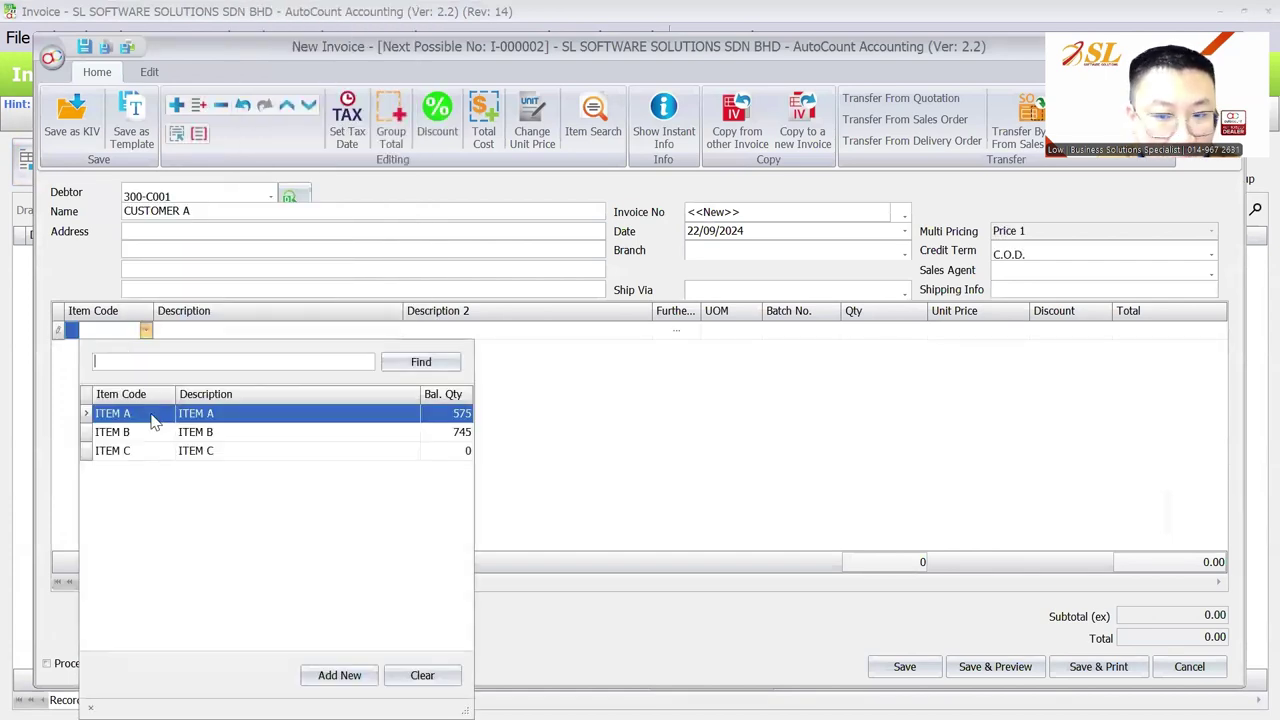
pyautogui.doubleClick(152, 410)
pyautogui.click(832, 331)
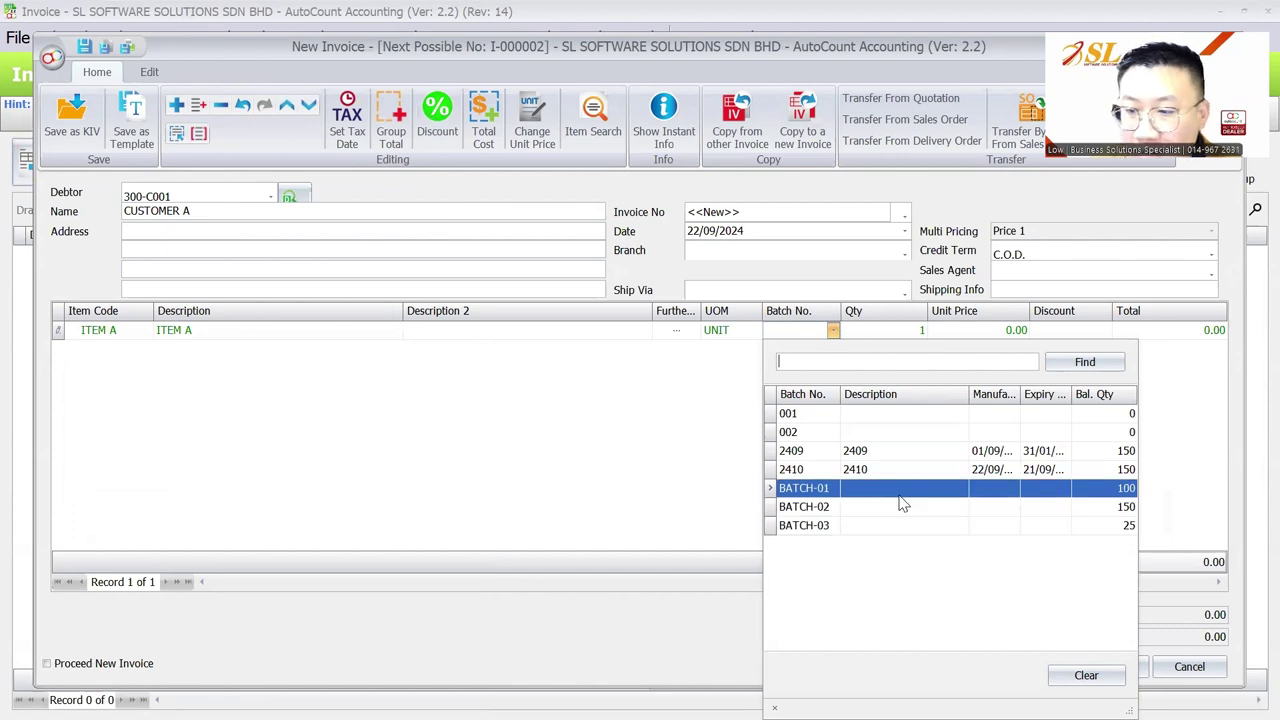
pyautogui.click(899, 495)
# Step: Set the first line to quantity 100 and add a second ITEM A line from batch 2410 with quantity 50
pyautogui.rightClick(362, 386)
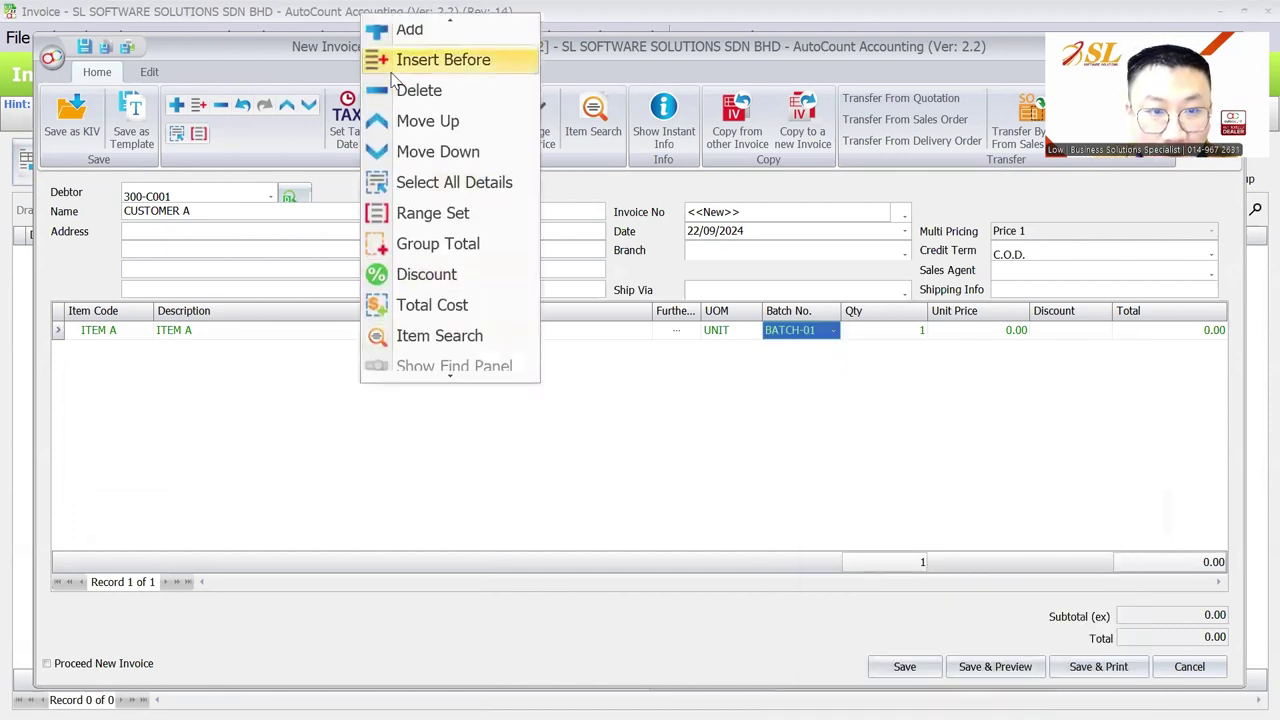
pyautogui.click(418, 38)
pyautogui.click(146, 348)
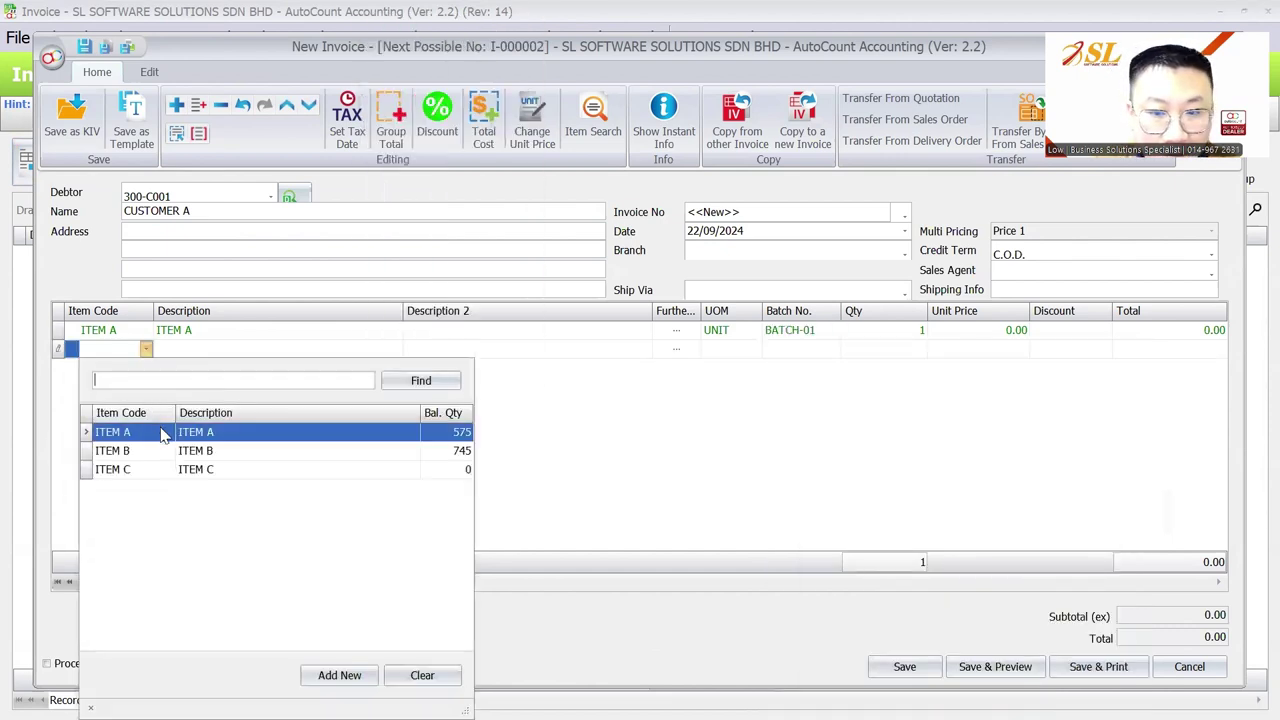
pyautogui.click(162, 436)
pyautogui.click(869, 337)
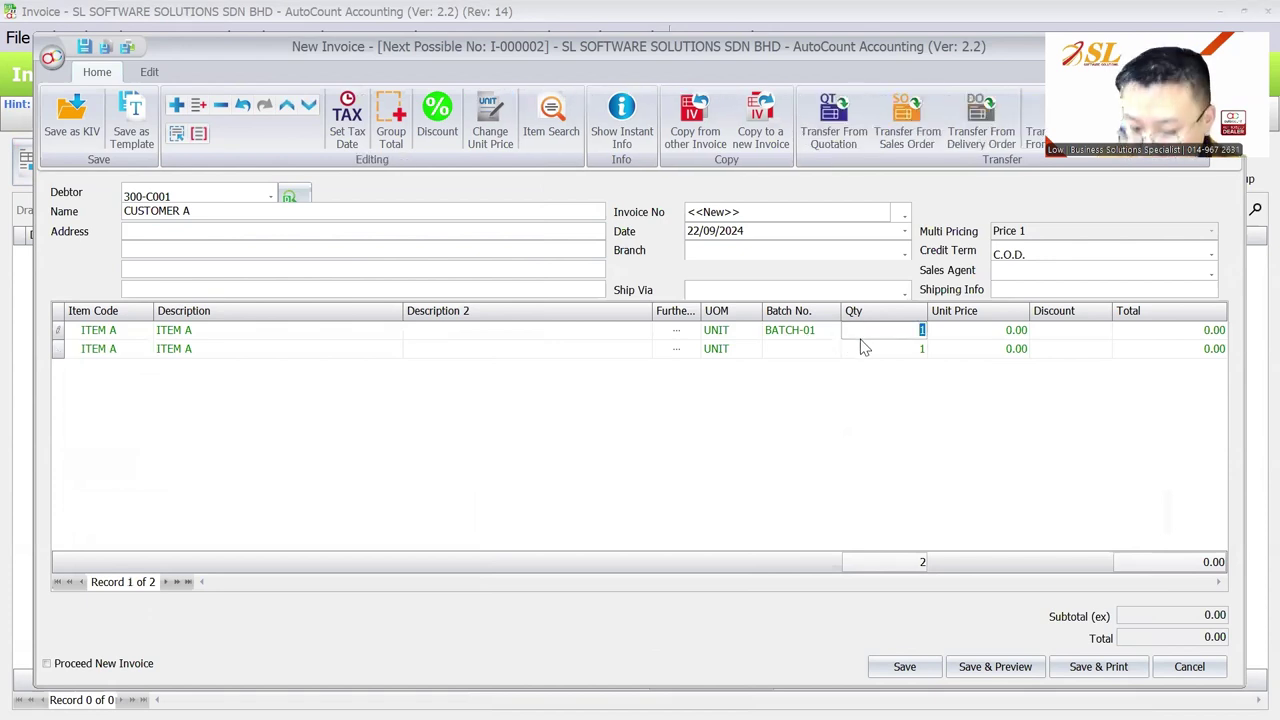
pyautogui.write('100')
pyautogui.press('Return')
pyautogui.click(832, 344)
pyautogui.click(832, 348)
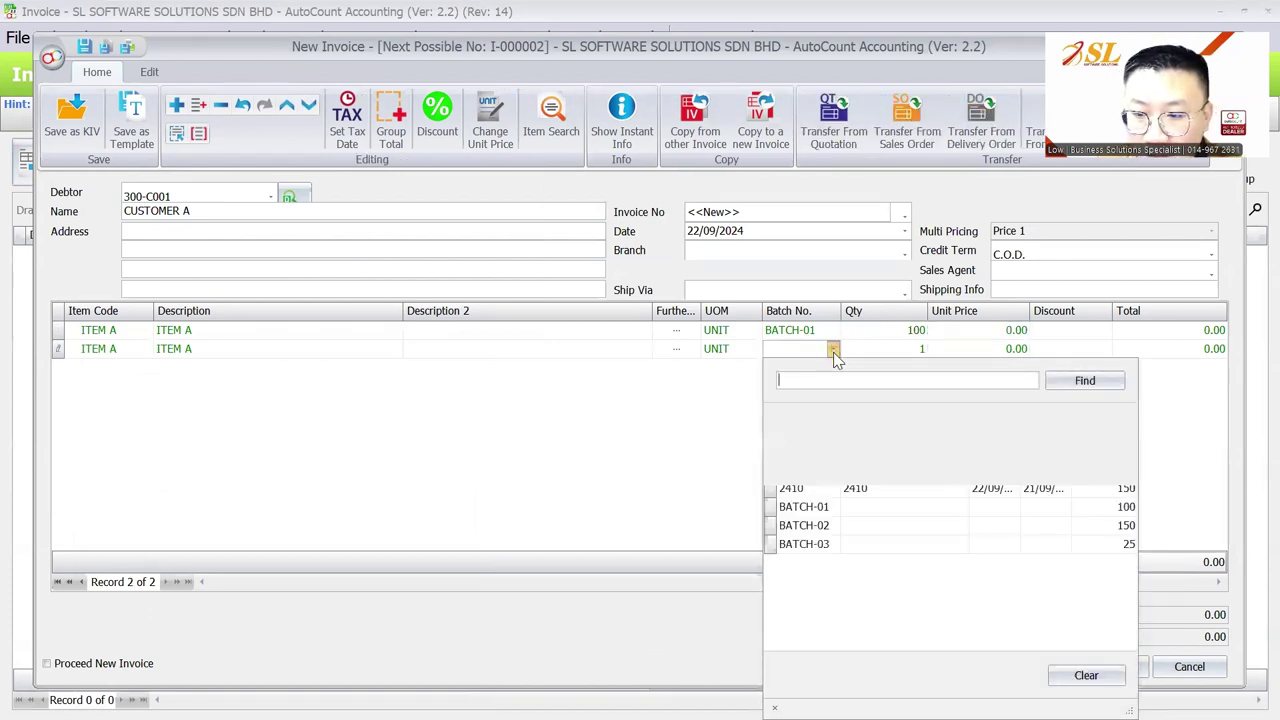
pyautogui.click(886, 488)
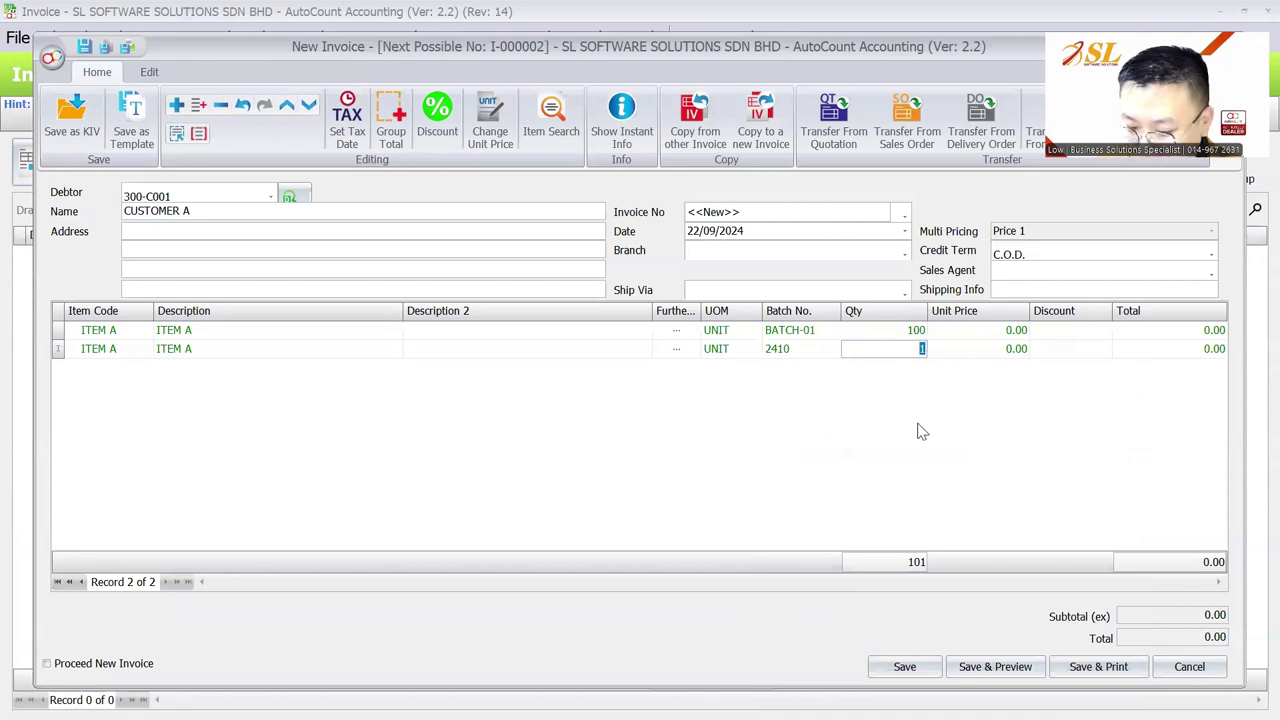
pyautogui.write('50')
pyautogui.press('Return')
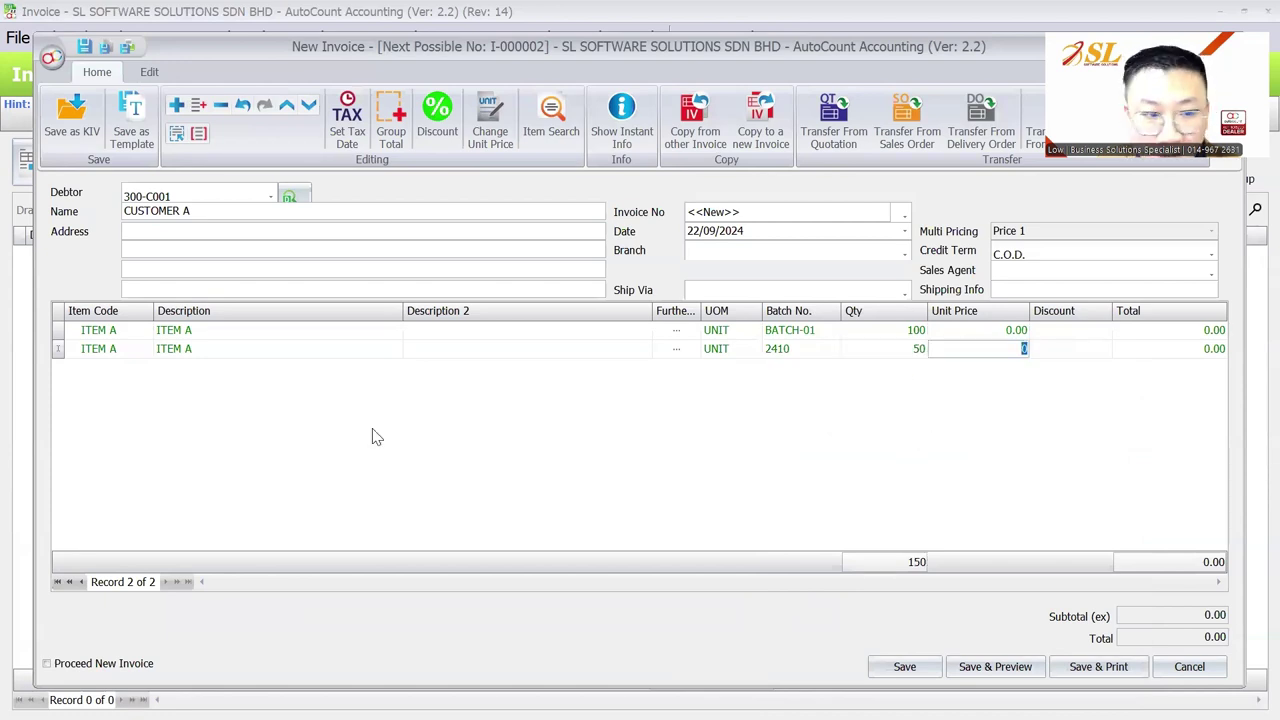
pyautogui.rightClick(371, 434)
# Step: Add a third line for ITEM B from BATCH-02 with quantity 200
pyautogui.click(386, 89)
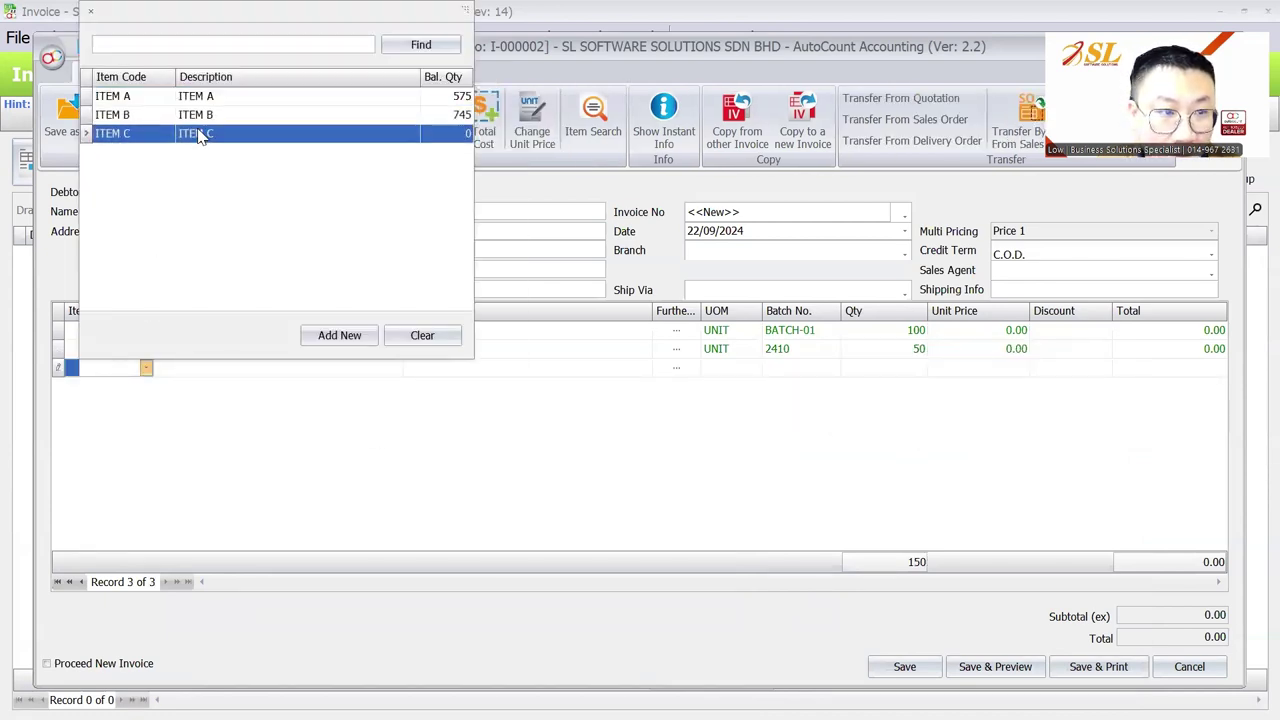
pyautogui.click(200, 114)
pyautogui.click(818, 368)
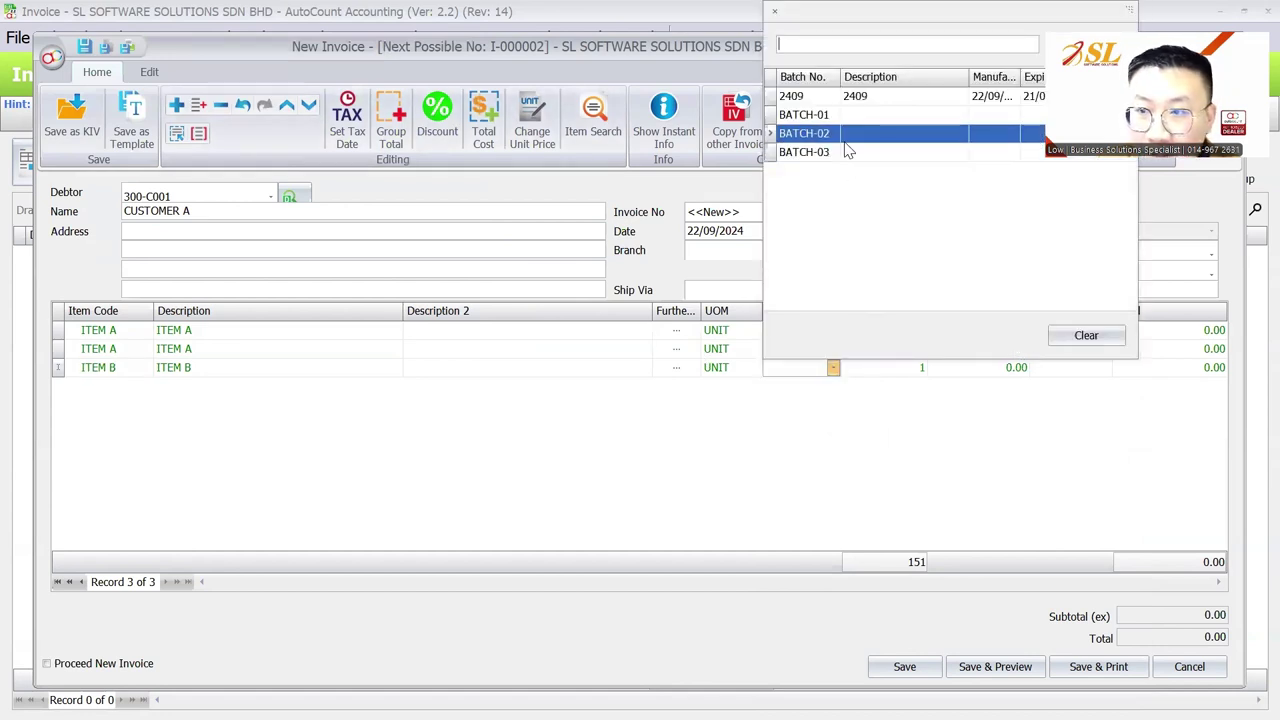
pyautogui.click(845, 137)
pyautogui.press('Tab')
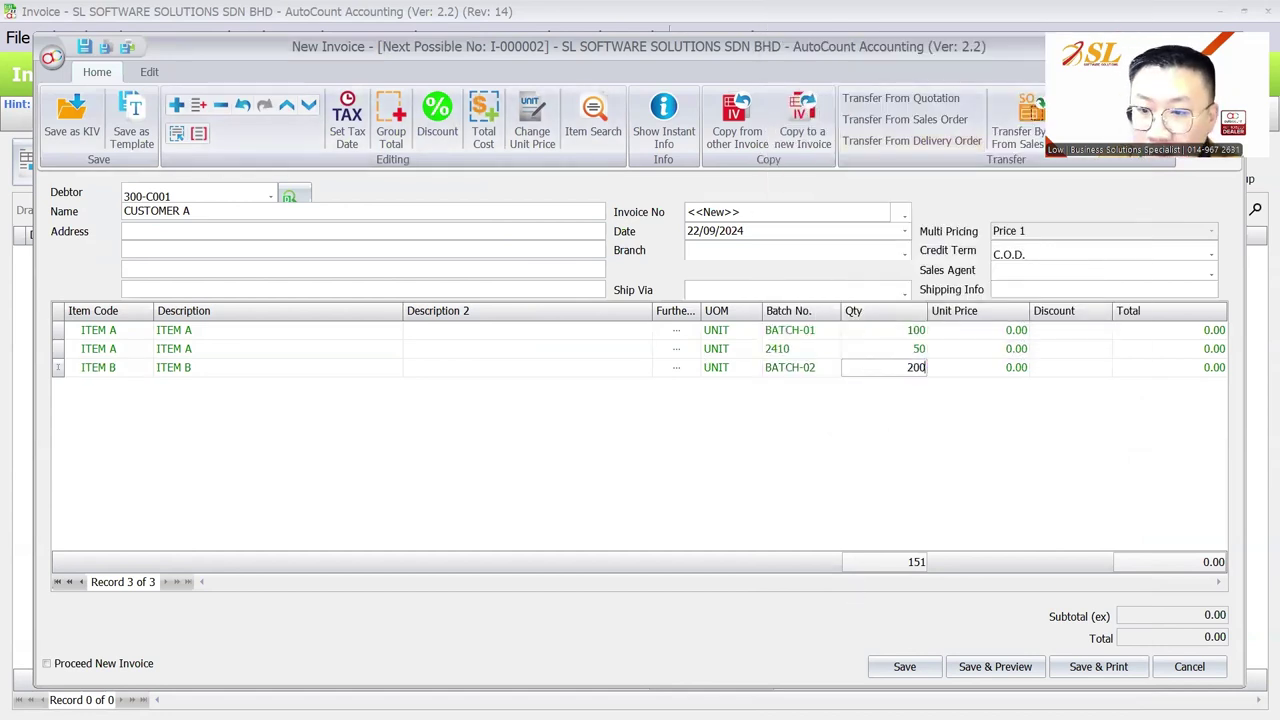
pyautogui.write('200')
pyautogui.press('Tab')
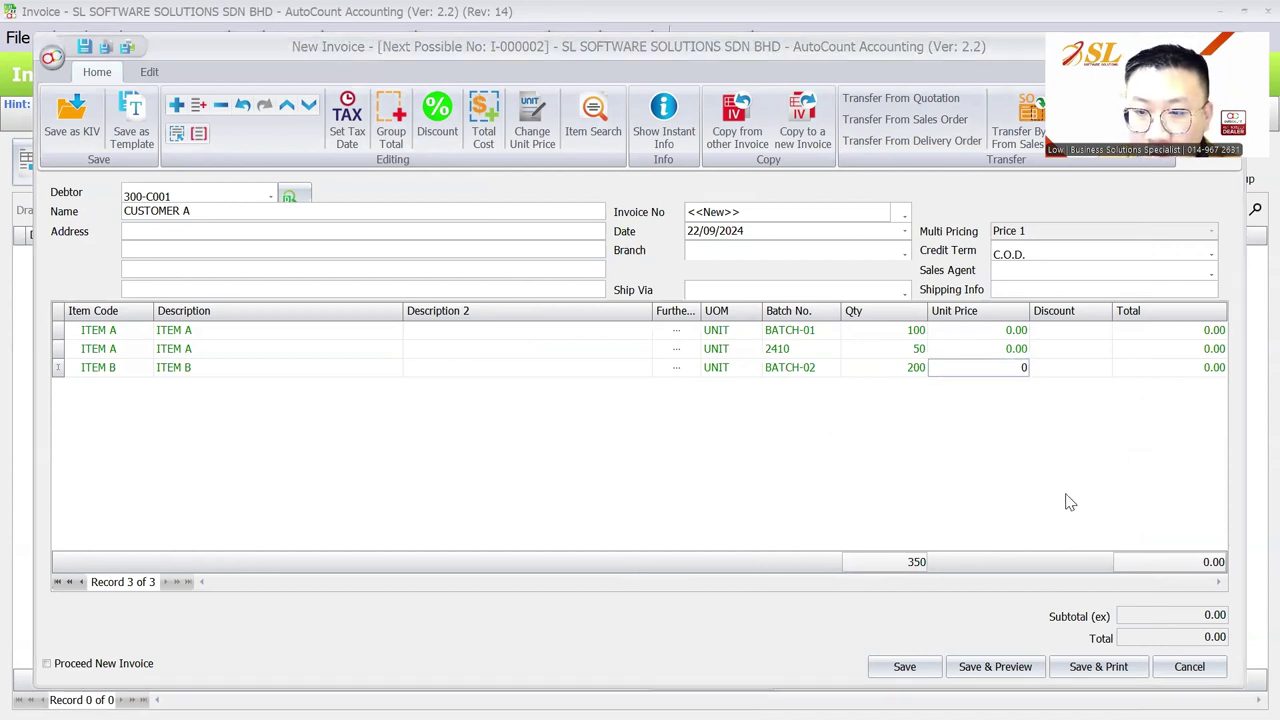
# Step: Set the unit prices to 15.00, 10.00 and 25.00 on the three lines
pyautogui.press('Up')
pyautogui.press('Up')
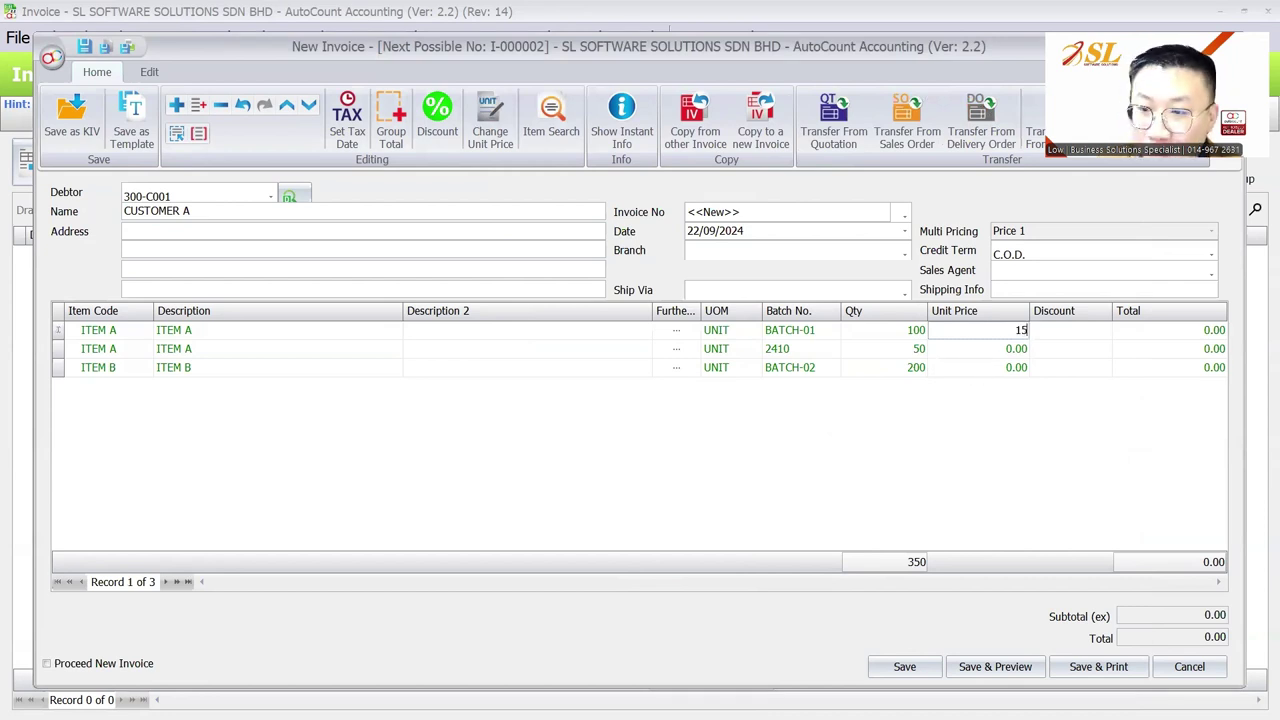
pyautogui.press('Down')
pyautogui.press('Down')
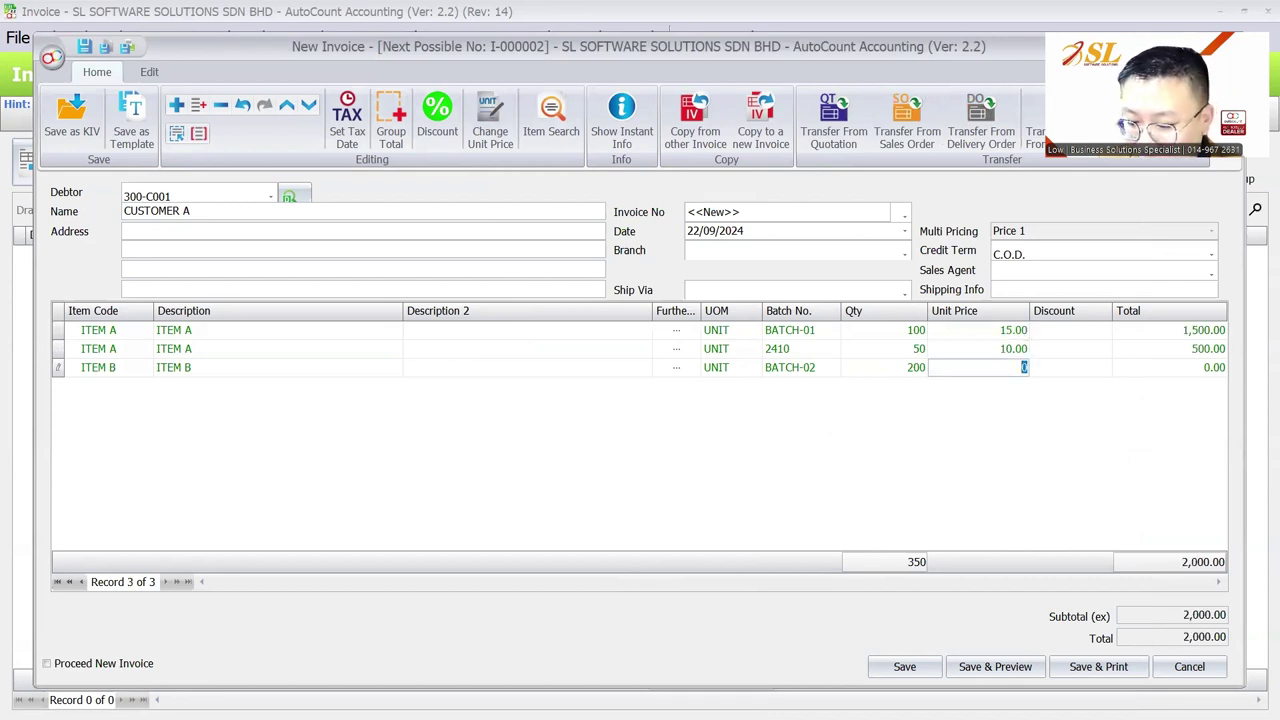
pyautogui.write('25')
pyautogui.press('Tab')
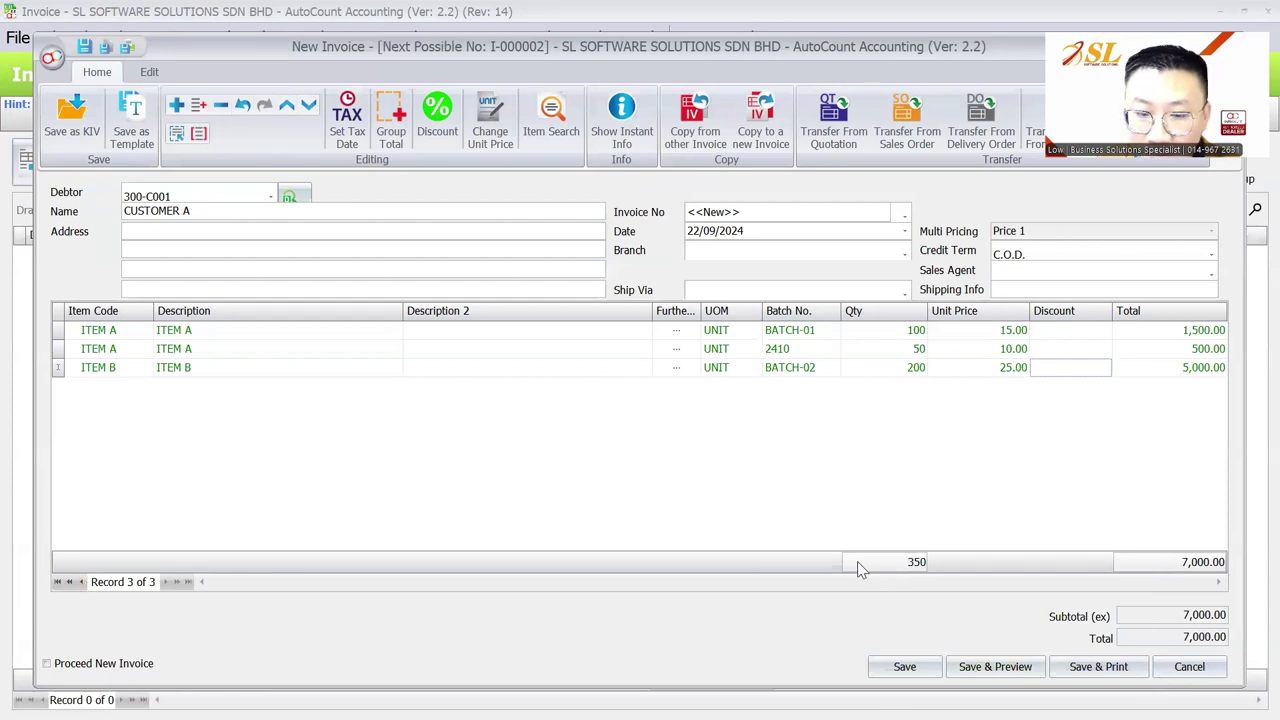
# Step: Show the Item Batch Balance for the second ITEM A line, enlarged to list all five batches
pyautogui.click(588, 350)
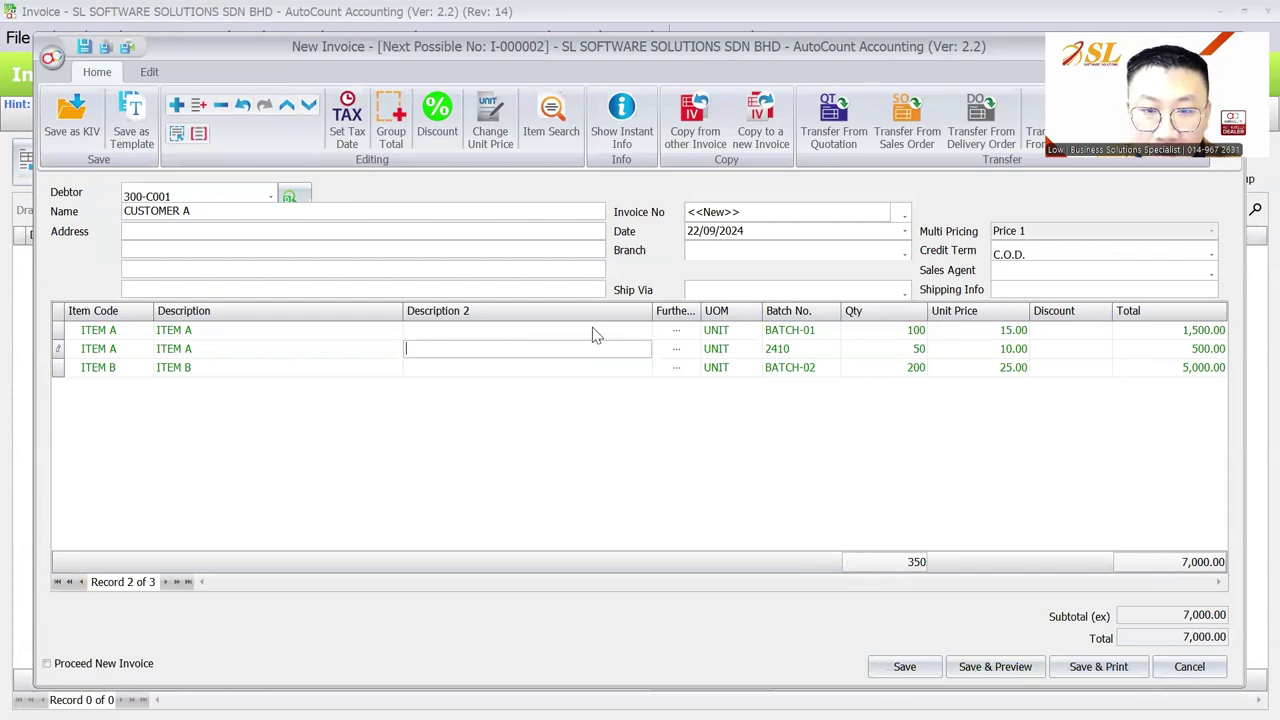
pyautogui.click(621, 112)
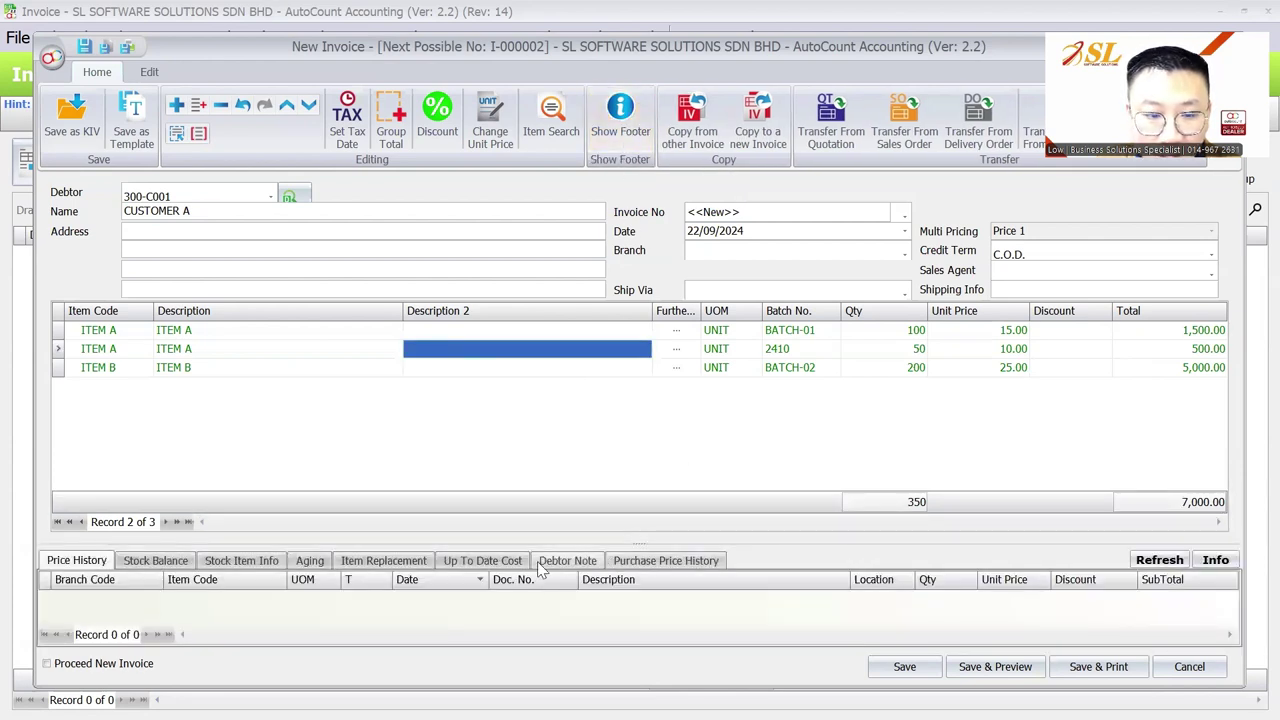
pyautogui.click(155, 560)
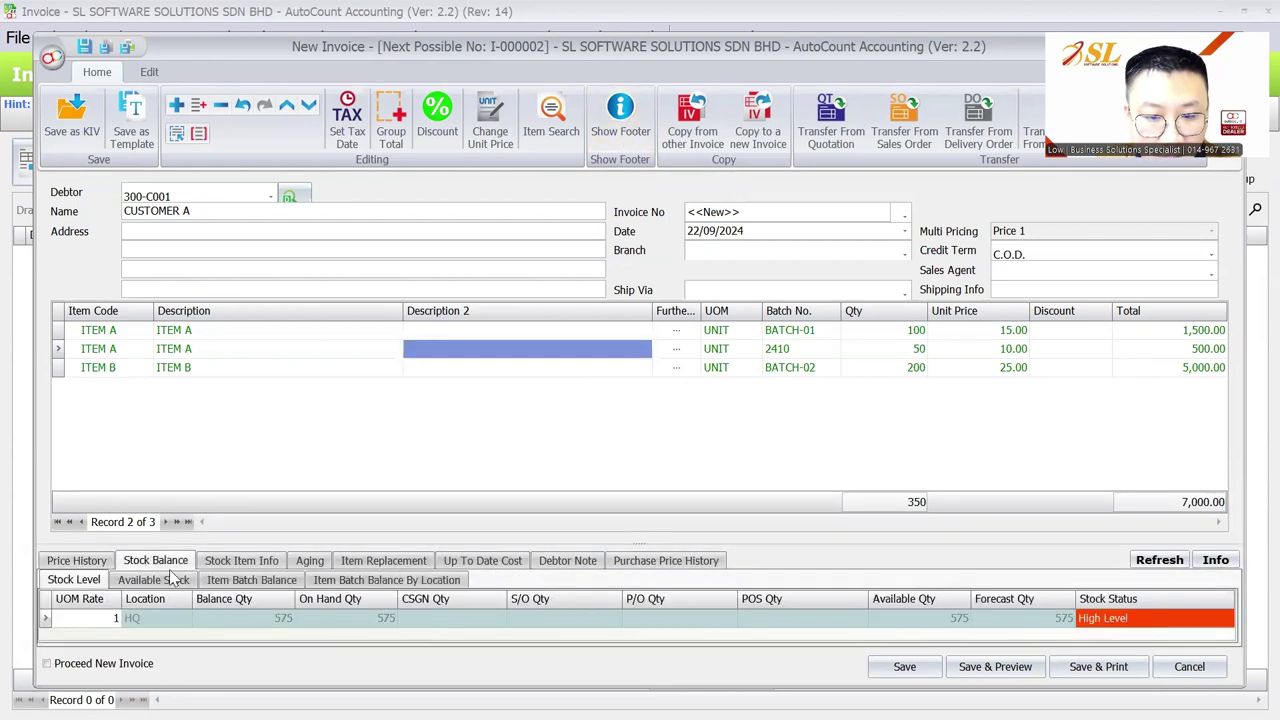
pyautogui.click(252, 580)
pyautogui.moveTo(644, 547); pyautogui.dragTo(650, 450)
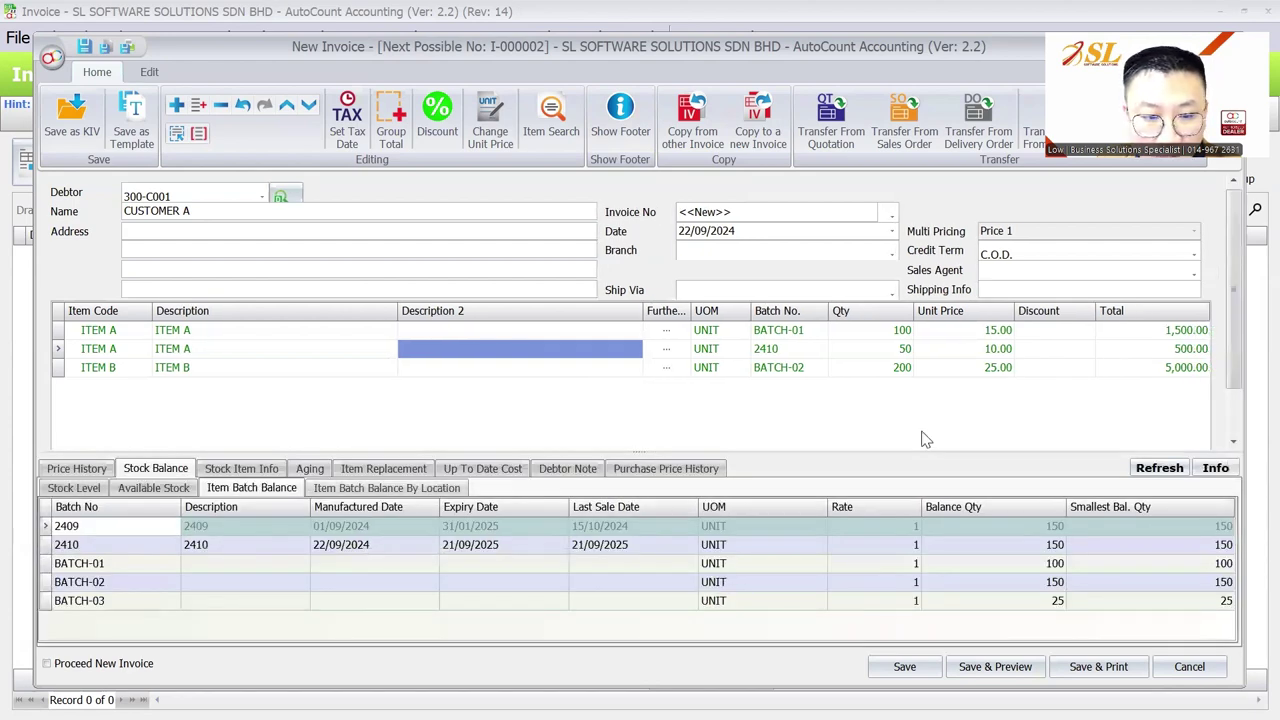
# Step: Compare the batch balances by location, then show the invoice totals and save the invoice
pyautogui.click(386, 487)
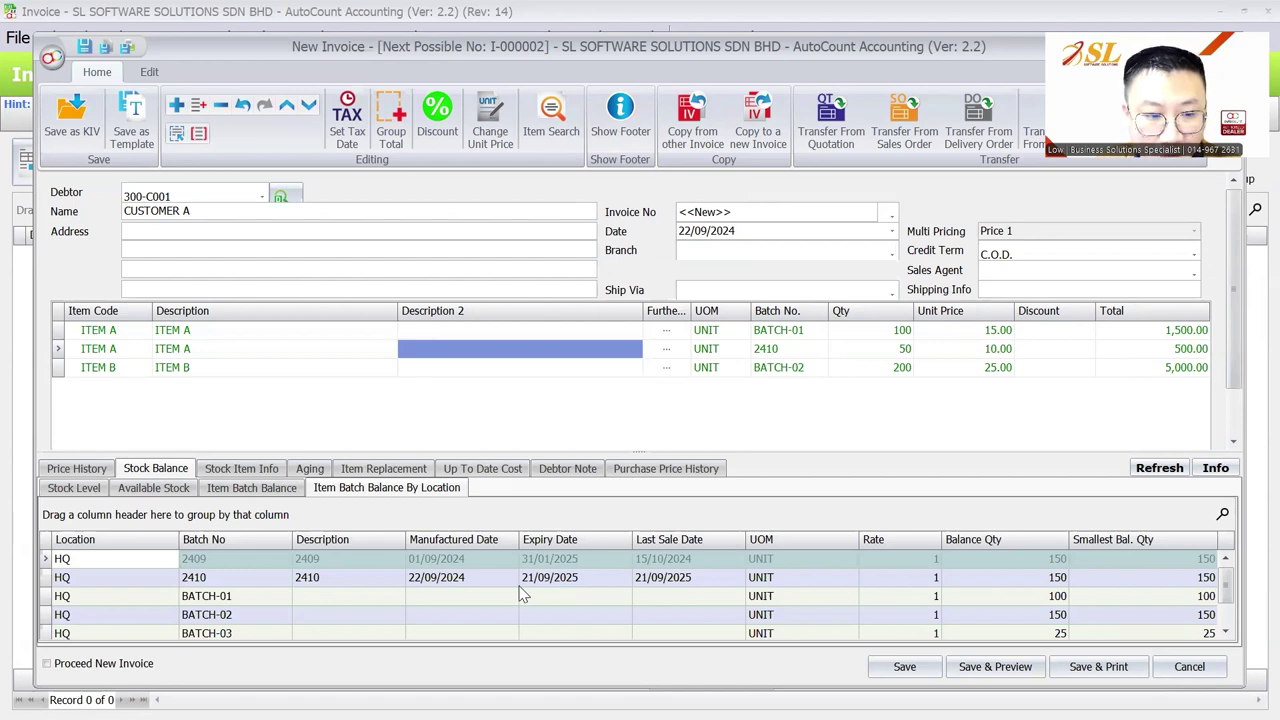
pyautogui.press('Left')
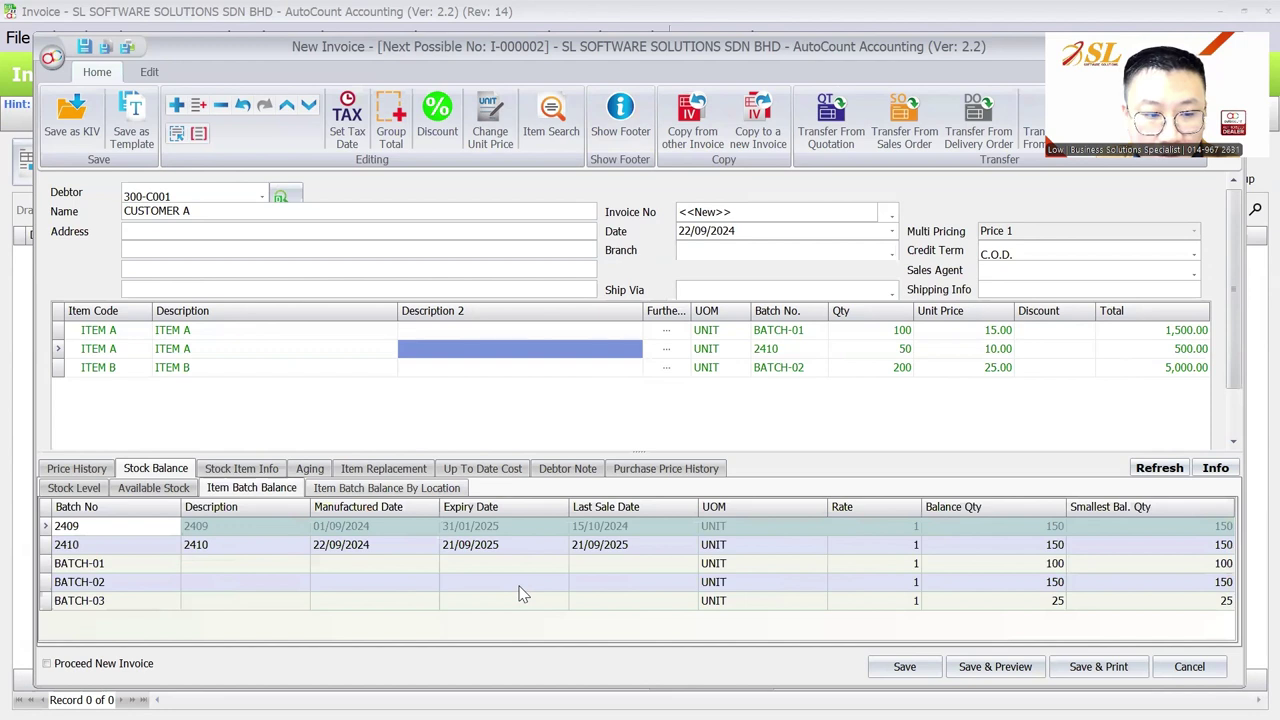
pyautogui.press('Right')
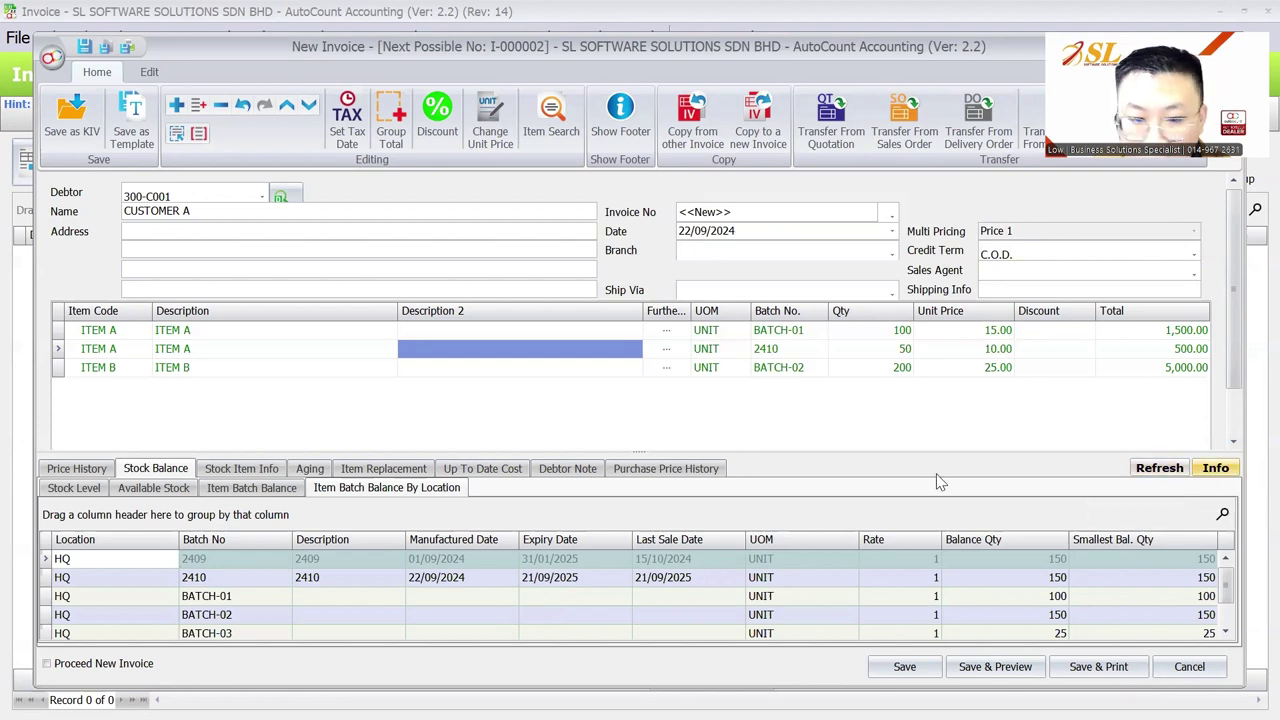
pyautogui.click(606, 122)
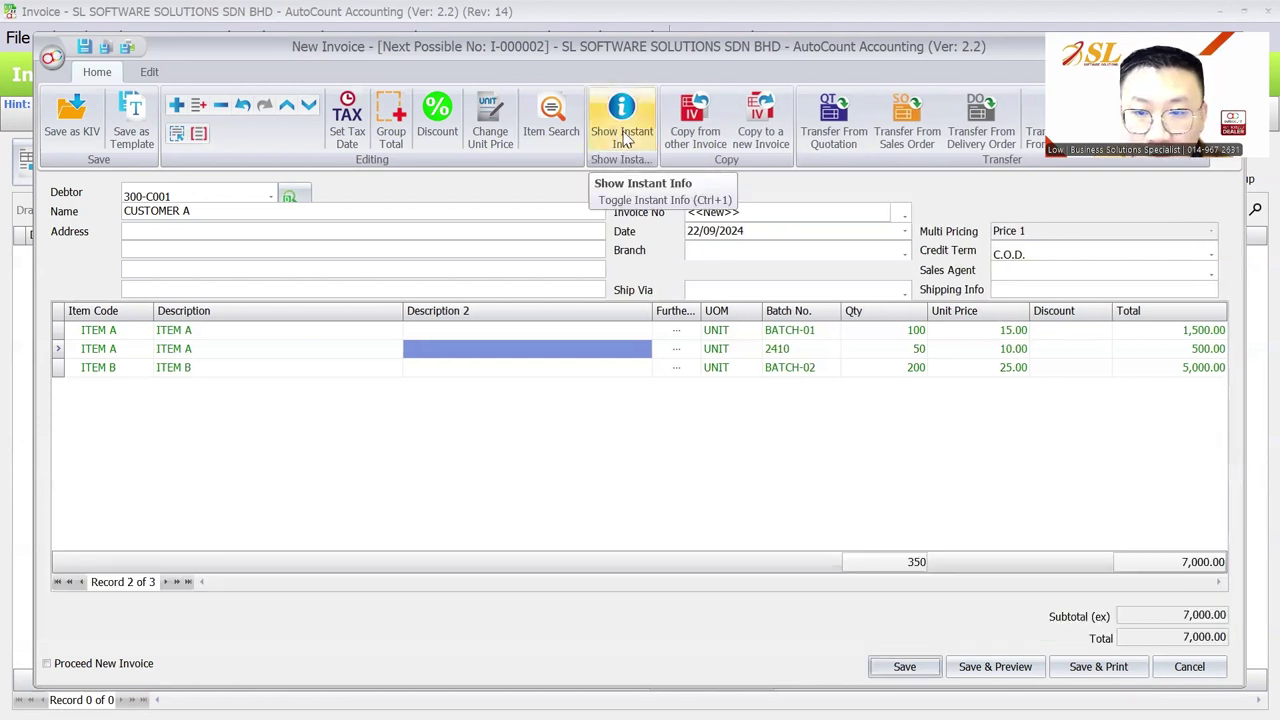
pyautogui.click(903, 666)
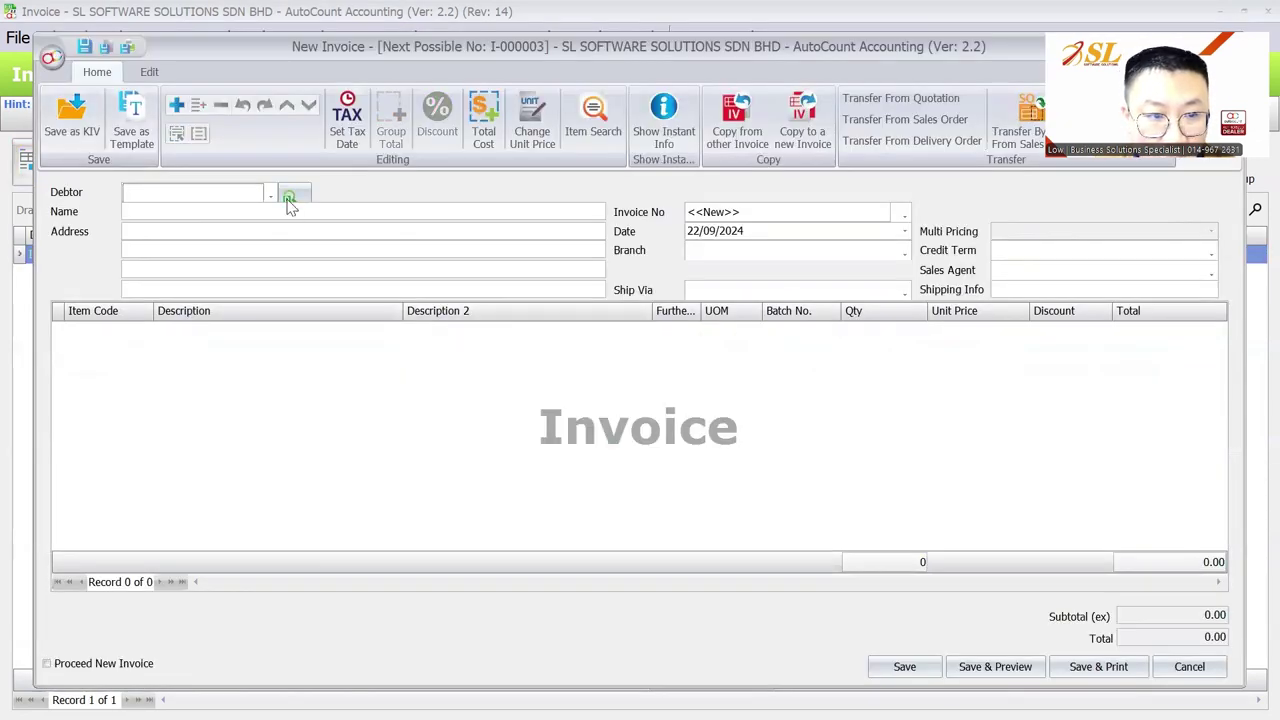
# Step: Add an ITEM A line and inspect its batch list with a widened Expiry Date column, choosing no batch
pyautogui.rightClick(412, 346)
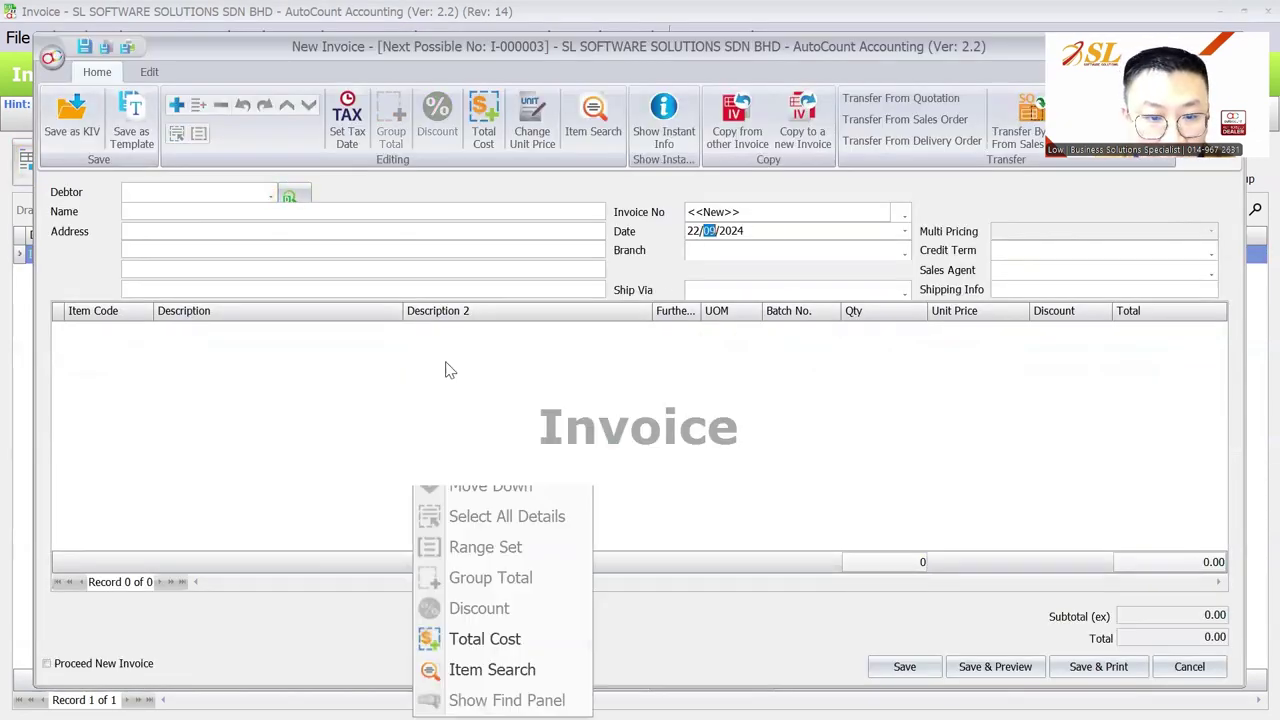
pyautogui.click(449, 366)
pyautogui.click(145, 330)
pyautogui.click(168, 418)
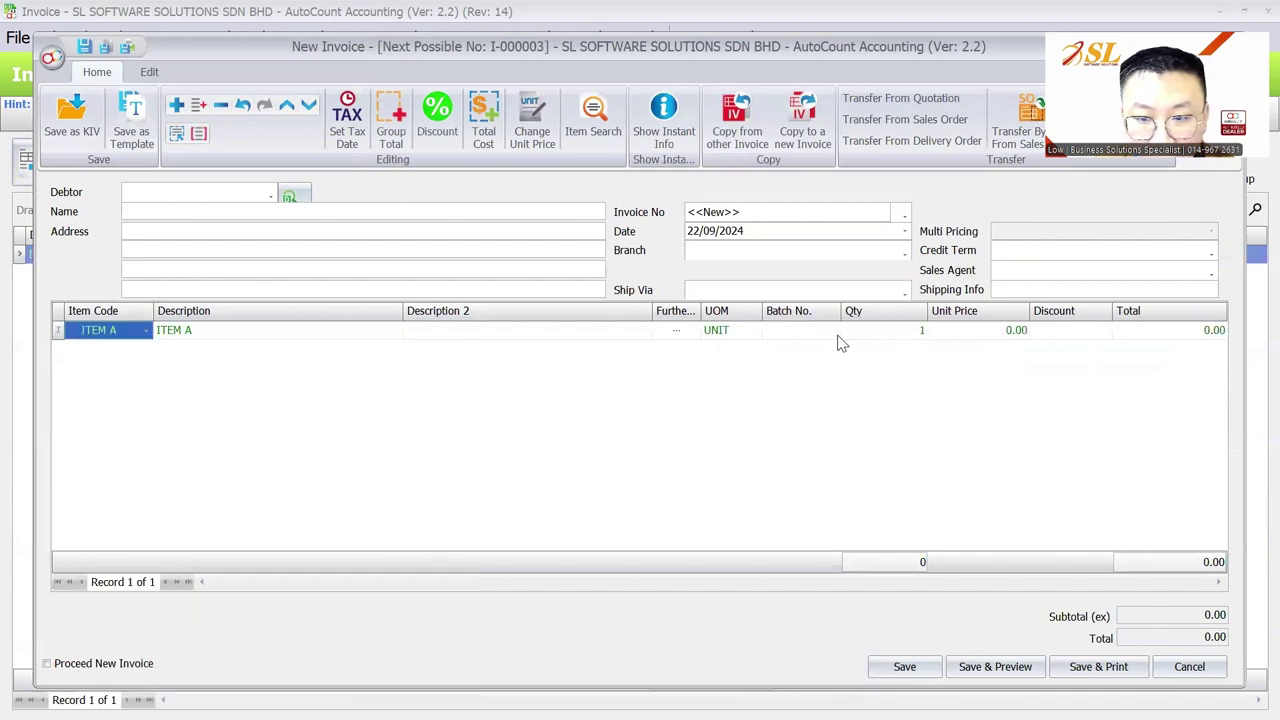
pyautogui.click(833, 330)
pyautogui.moveTo(1070, 398); pyautogui.dragTo(1098, 398)
pyautogui.rightClick(1065, 400)
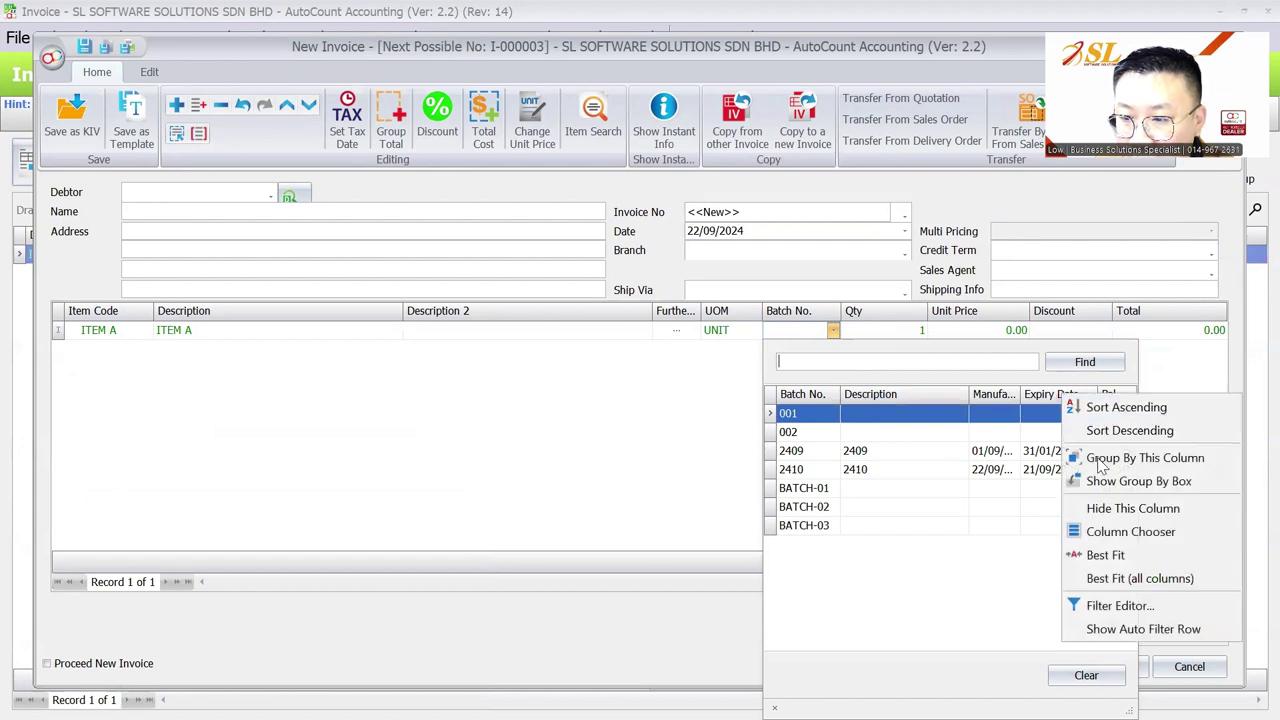
pyautogui.click(1110, 531)
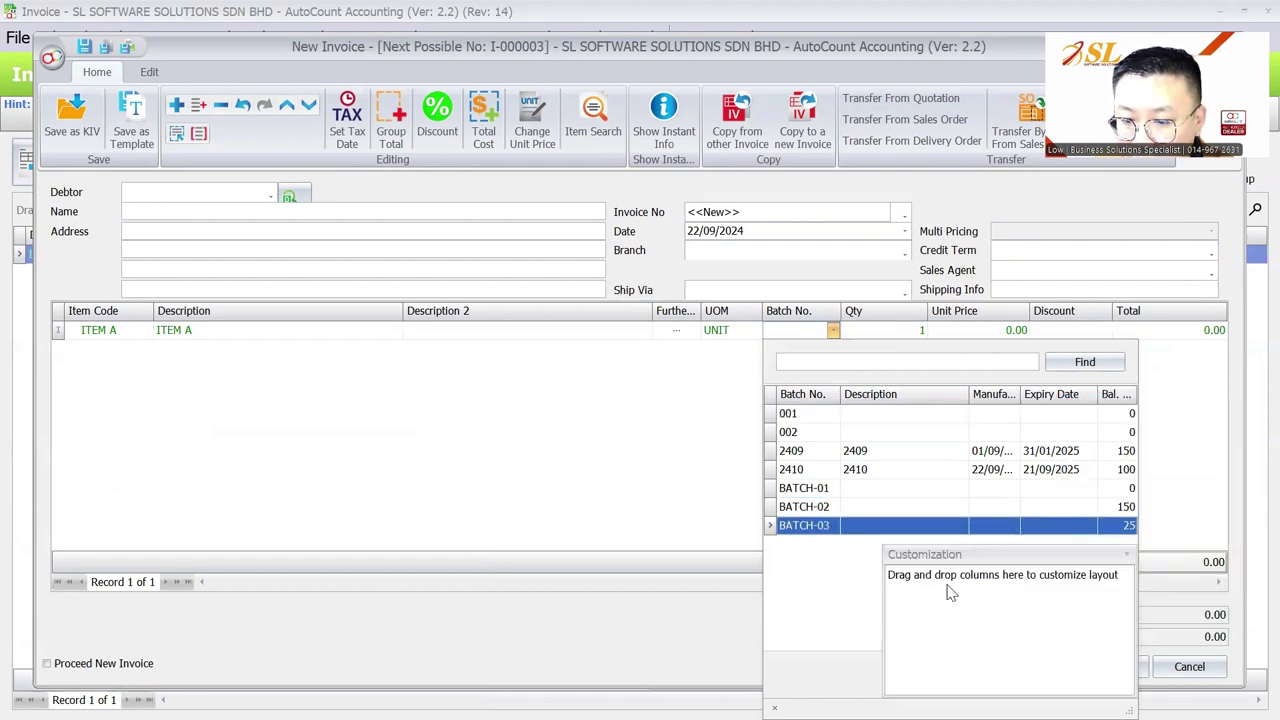
pyautogui.click(1127, 554)
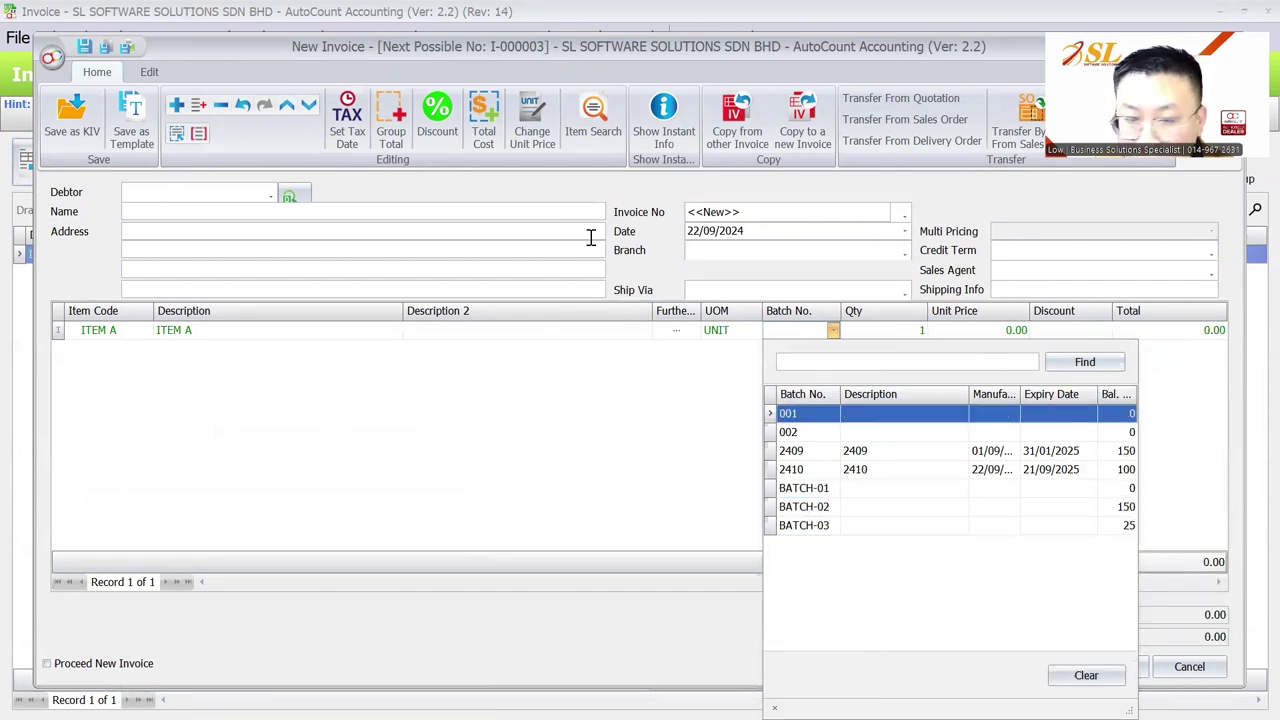
pyautogui.press('Escape')
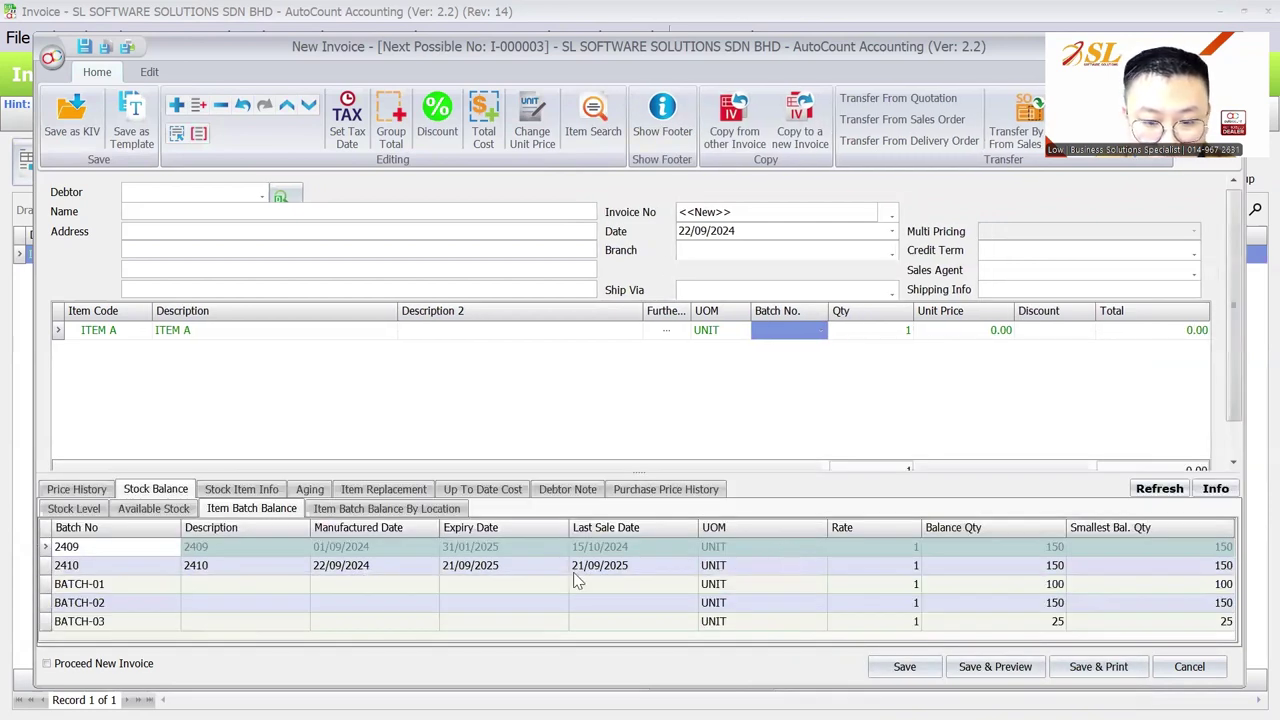
pyautogui.click(592, 549)
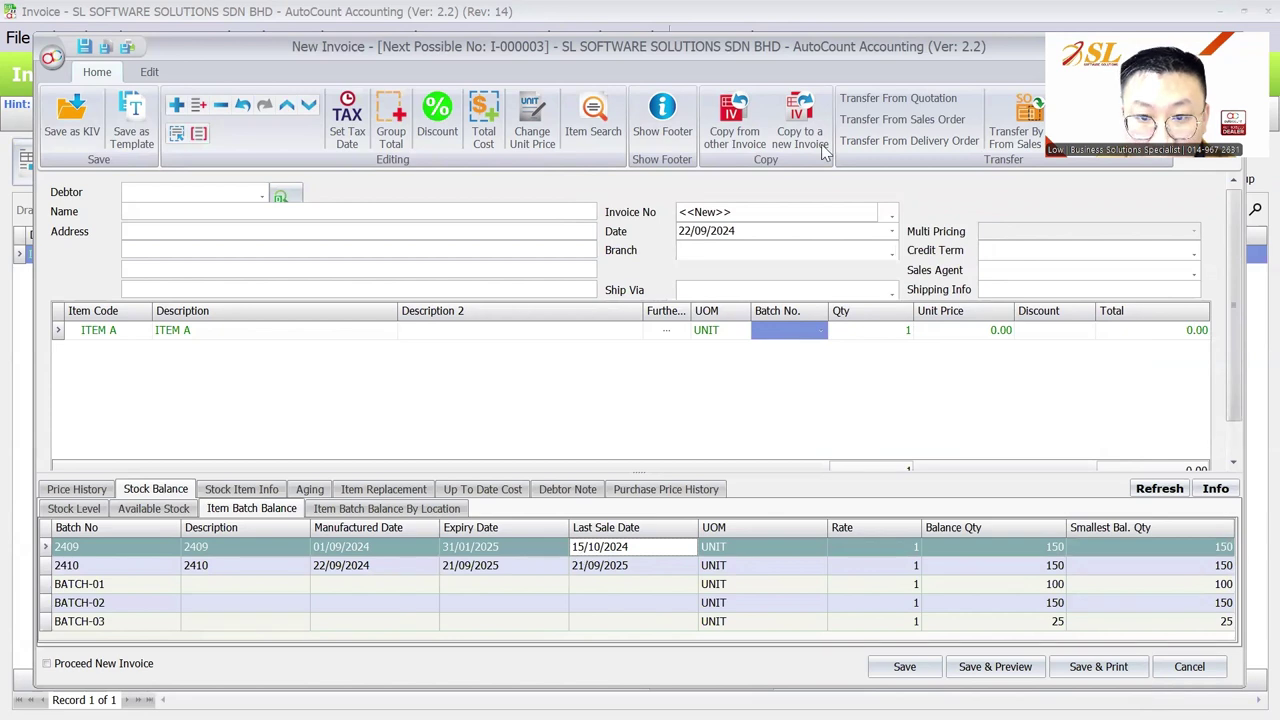
# Step: Change the invoice date to 15/11/2024 and recheck the batch list, leaving the batch blank
pyautogui.click(700, 231)
pyautogui.click(780, 330)
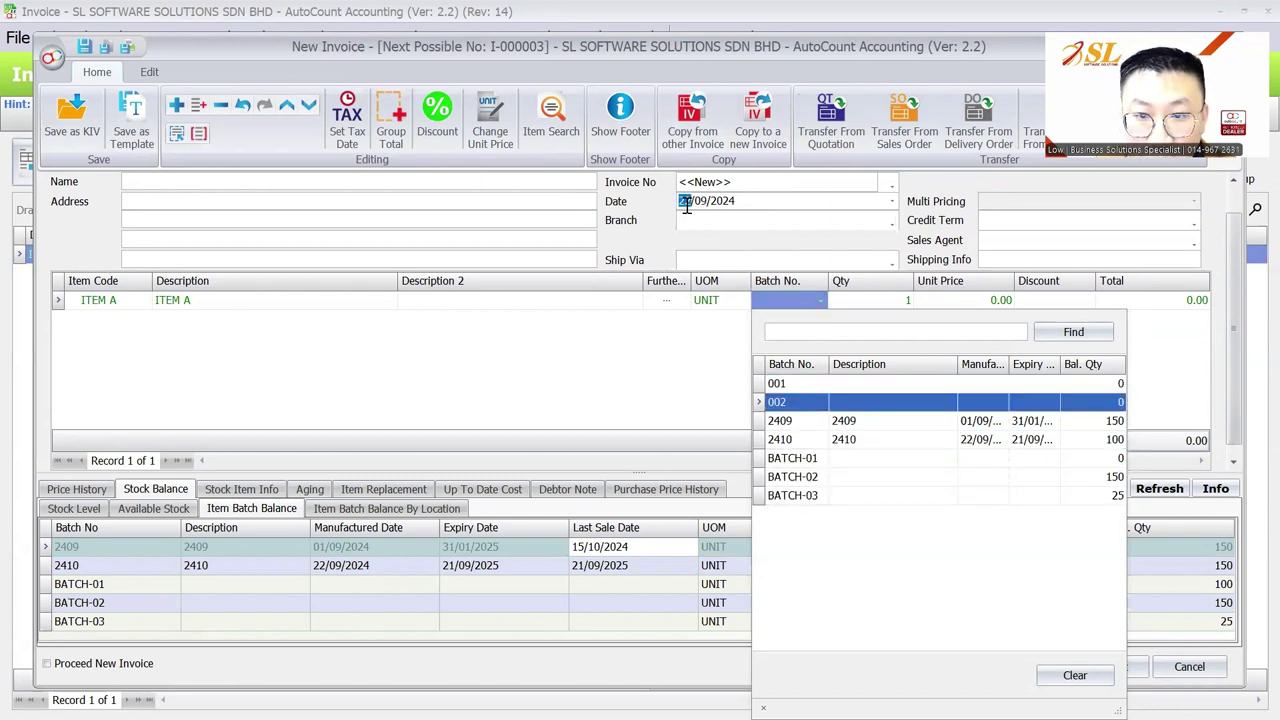
pyautogui.write('1511')
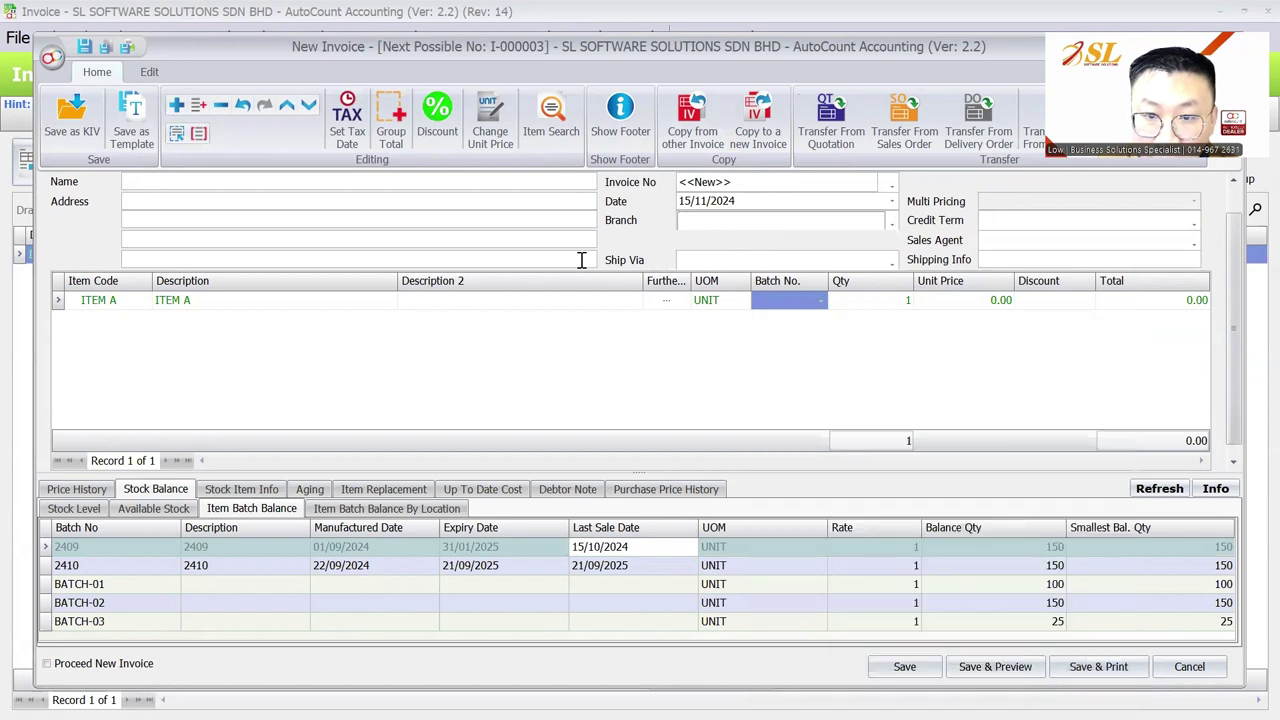
pyautogui.click(812, 304)
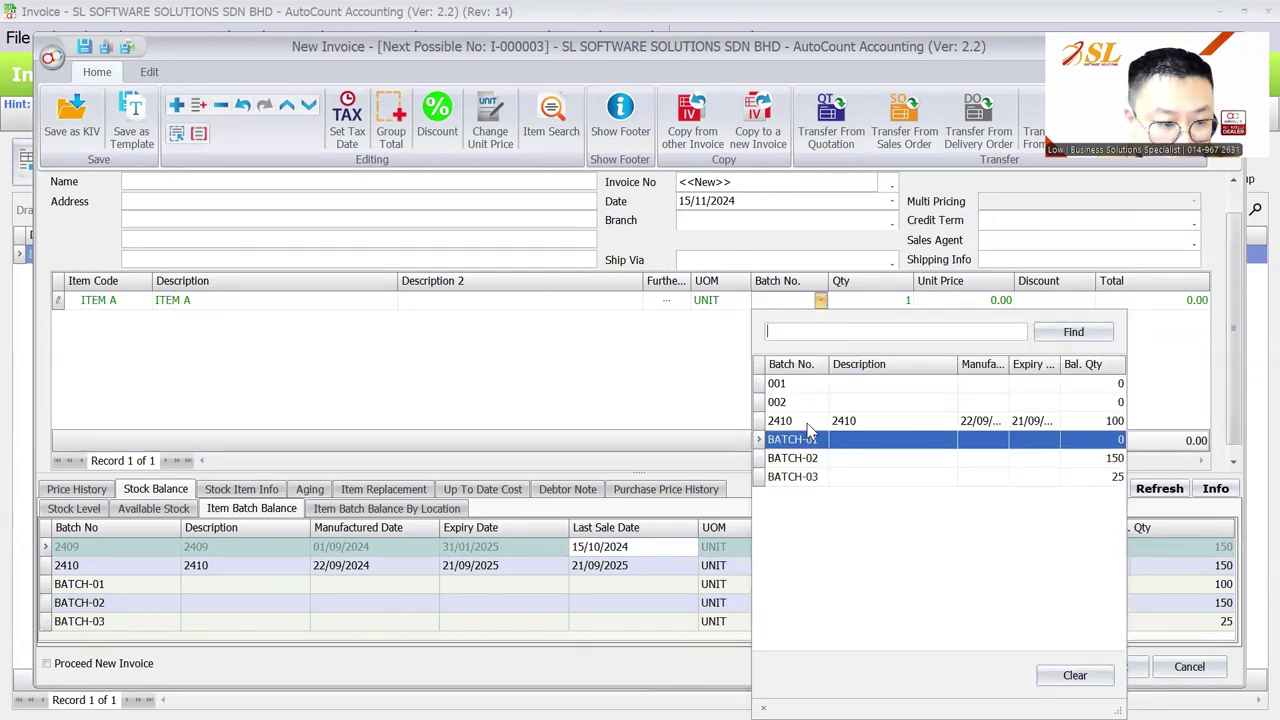
pyautogui.click(811, 438)
pyautogui.click(778, 303)
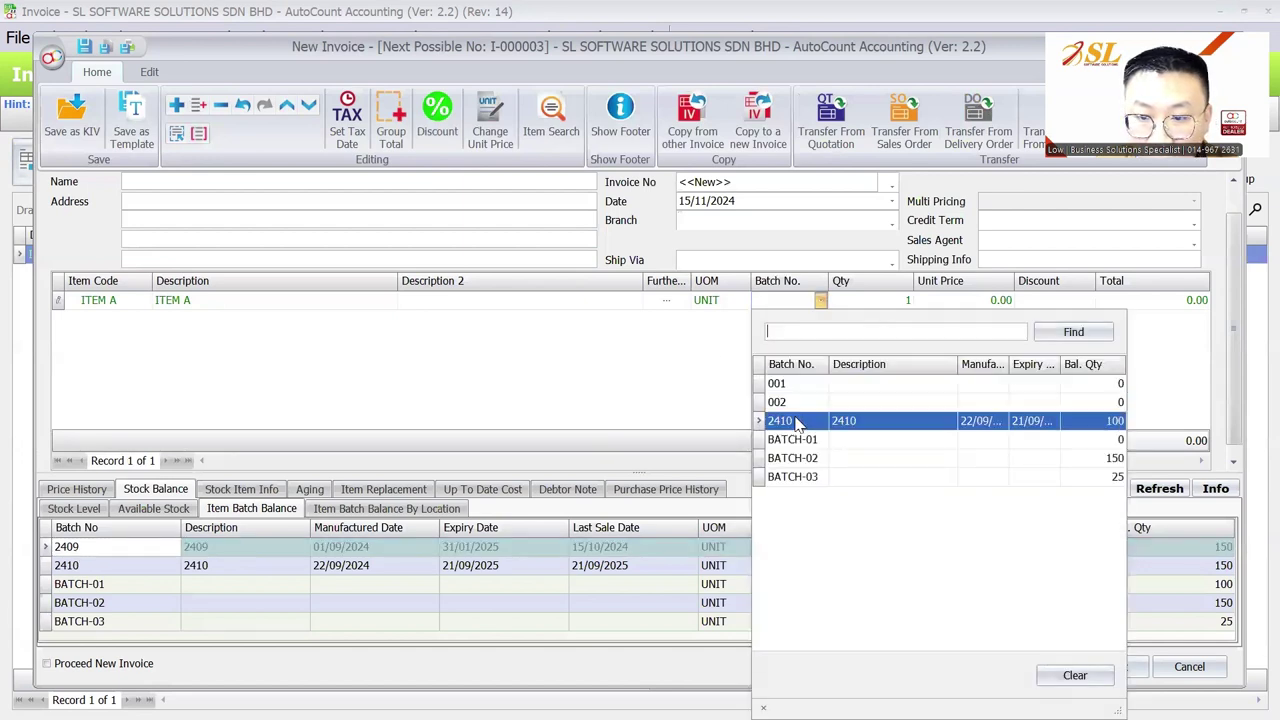
# Step: Fit the batch list's Expiry Date column and check batch 2409's expiry, leaving the batch empty
pyautogui.click(617, 376)
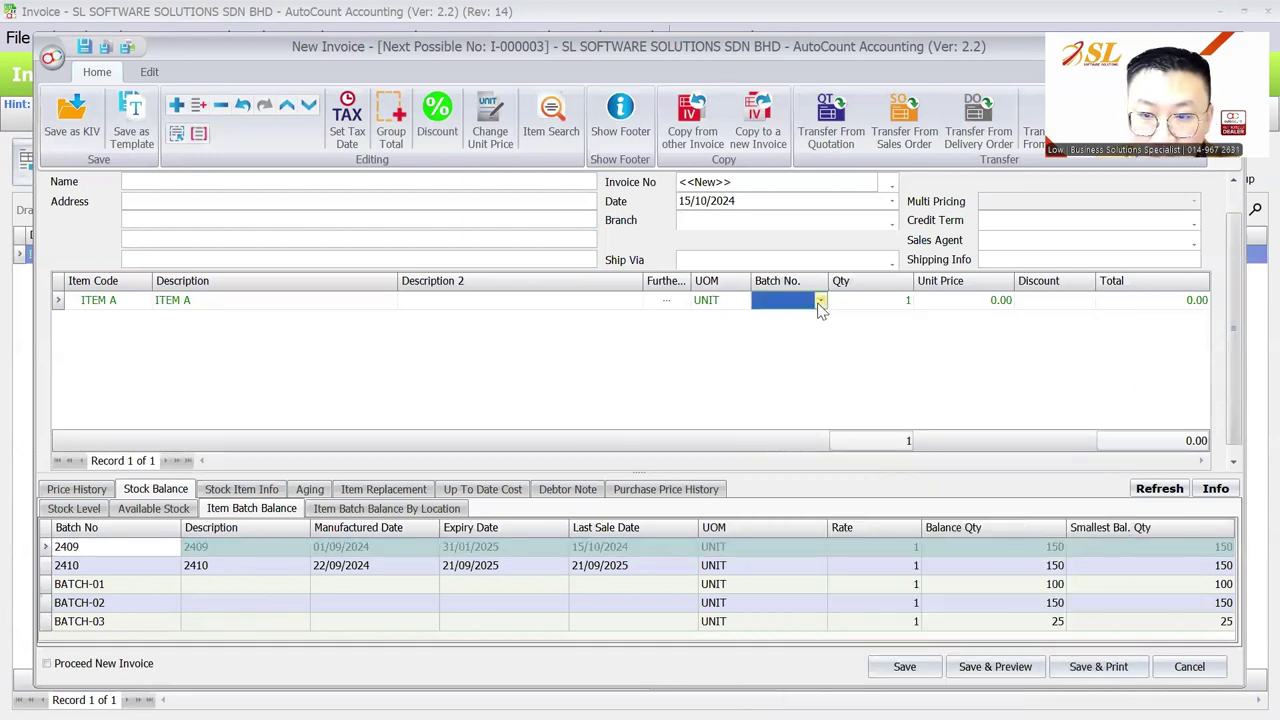
pyautogui.click(820, 300)
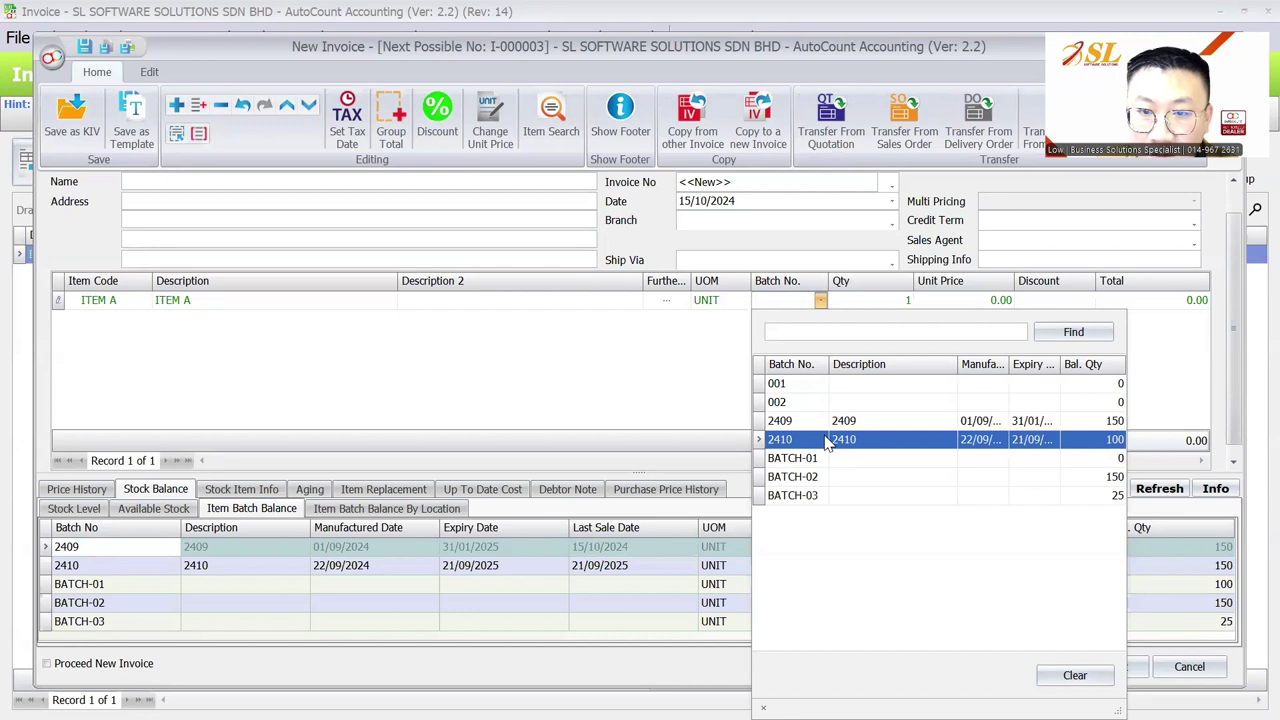
pyautogui.doubleClick(1066, 364)
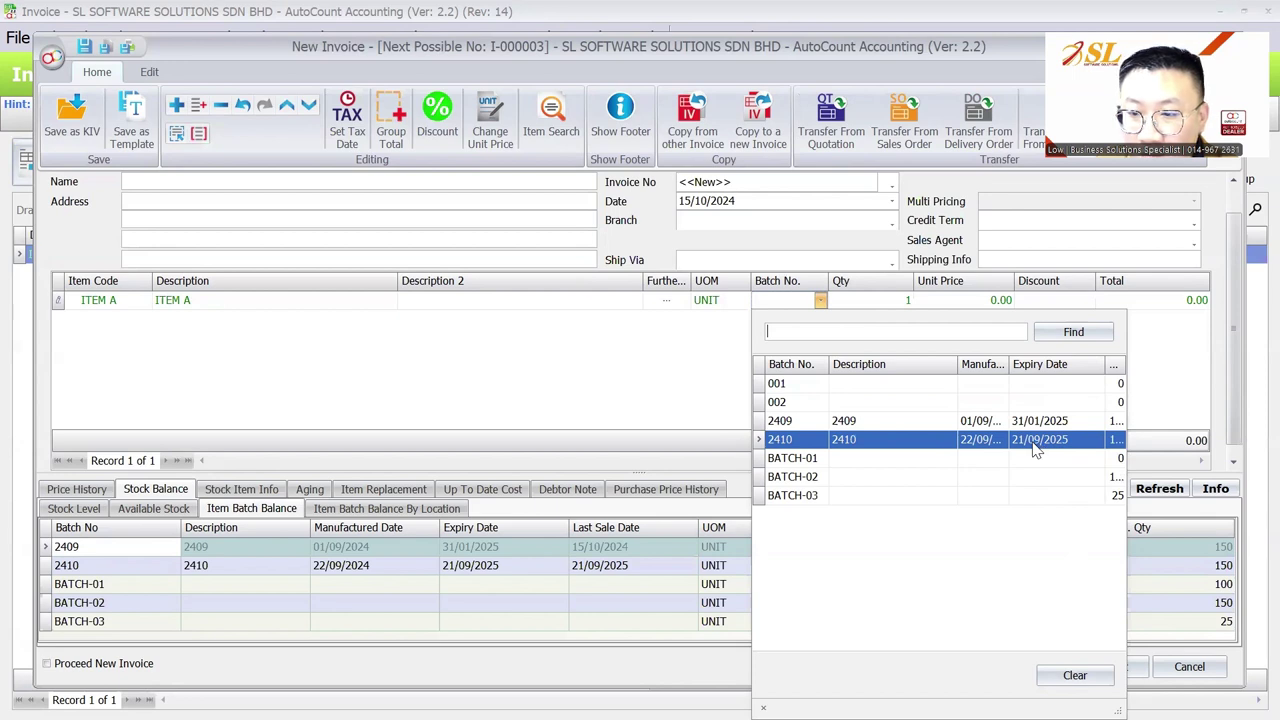
pyautogui.click(627, 560)
pyautogui.click(463, 549)
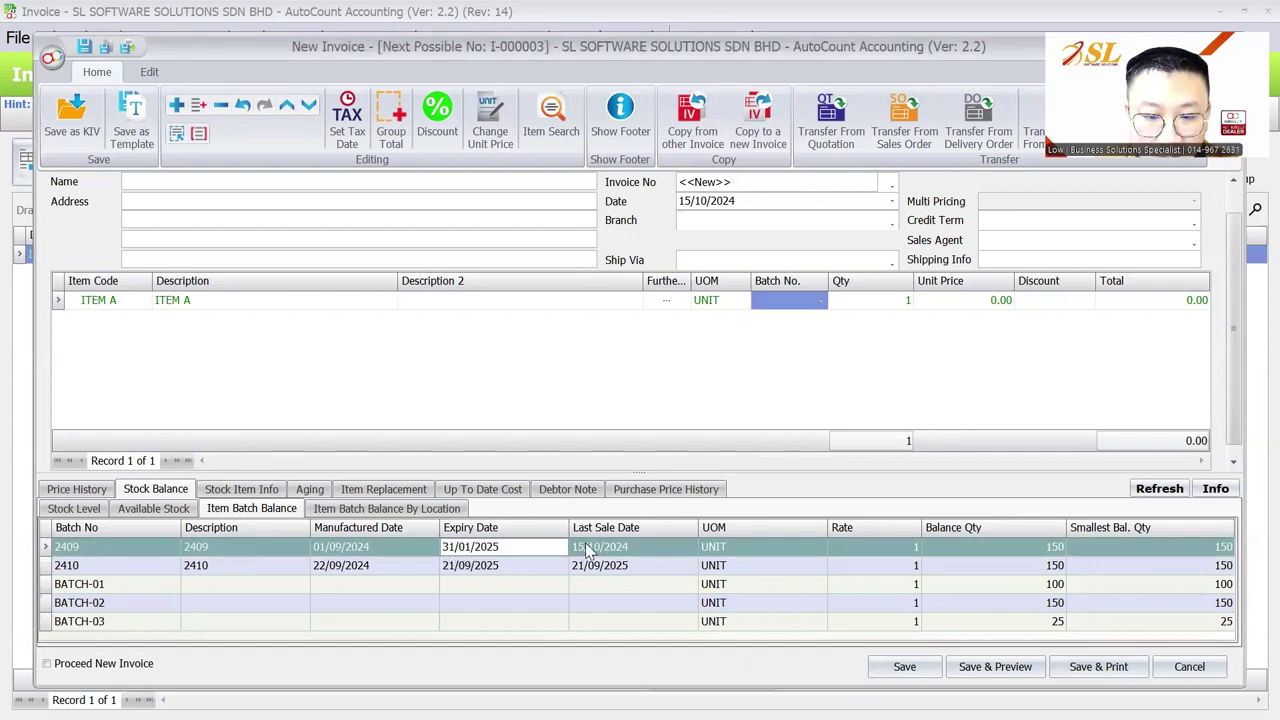
# Step: Confirm the invoice date as 15/11/2024 and keep ITEM A's batch number blank
pyautogui.click(700, 201)
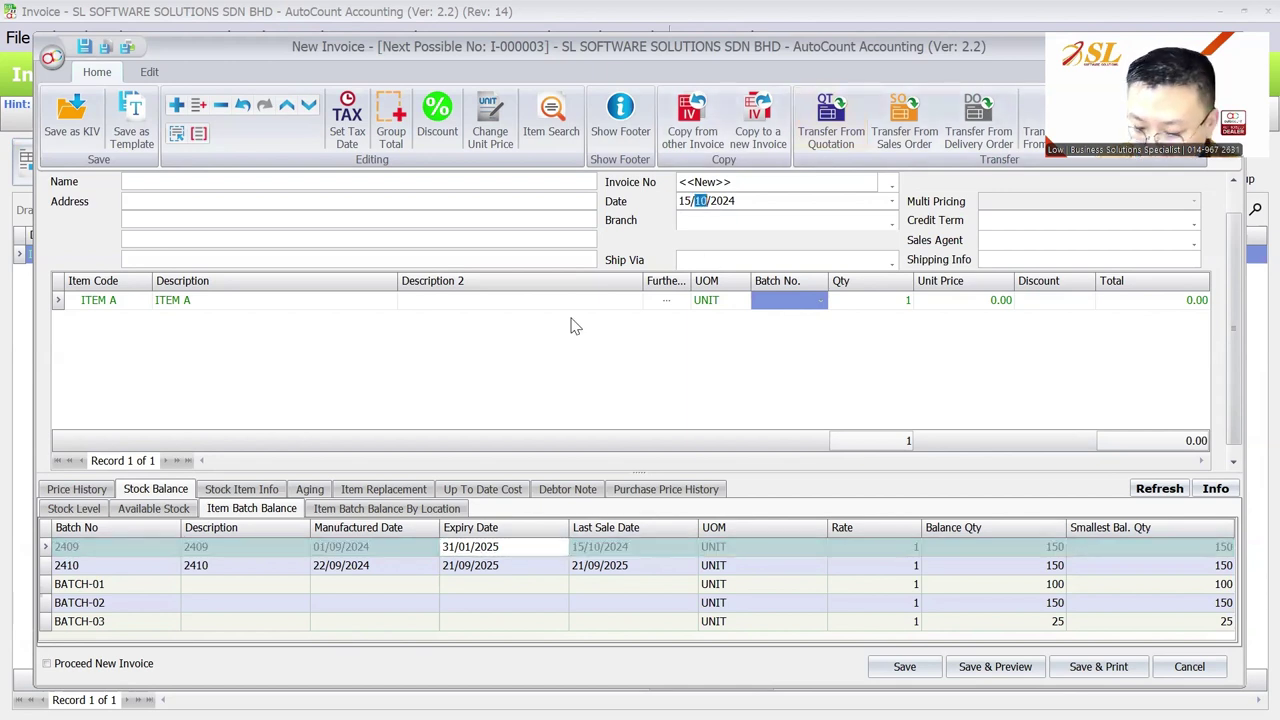
pyautogui.write('11')
pyautogui.press('Tab')
pyautogui.click(820, 299)
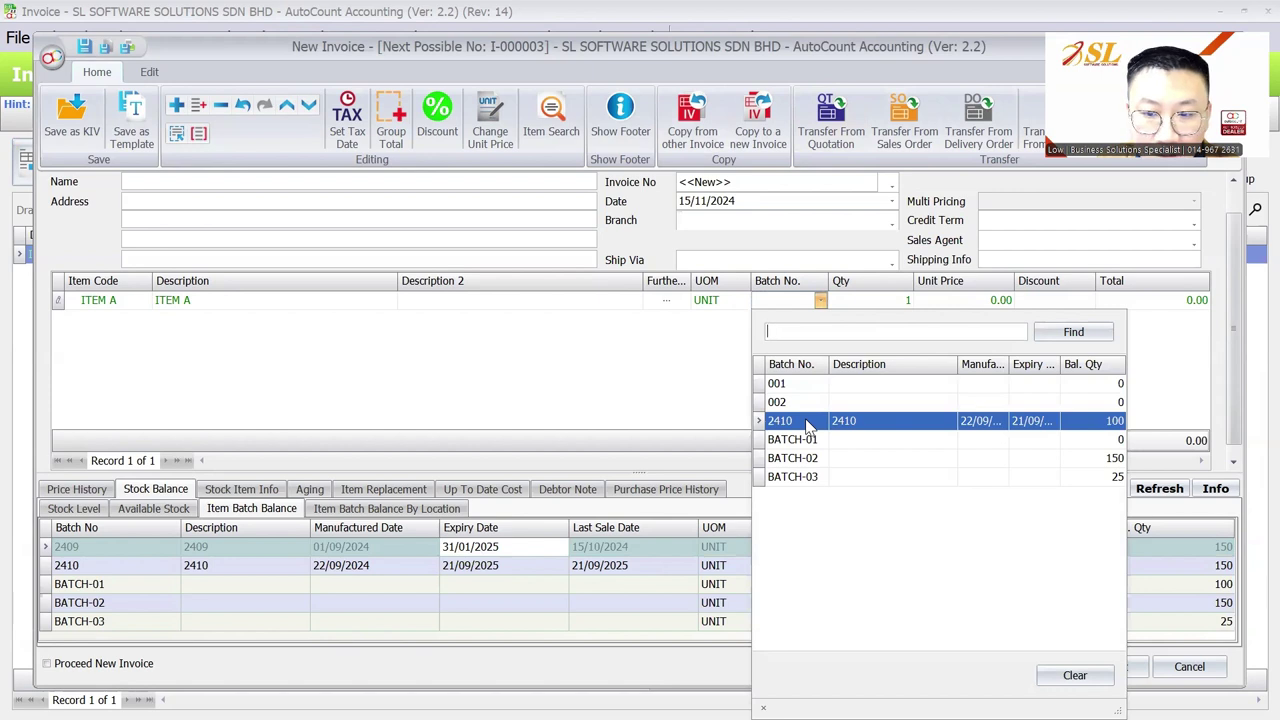
pyautogui.click(808, 422)
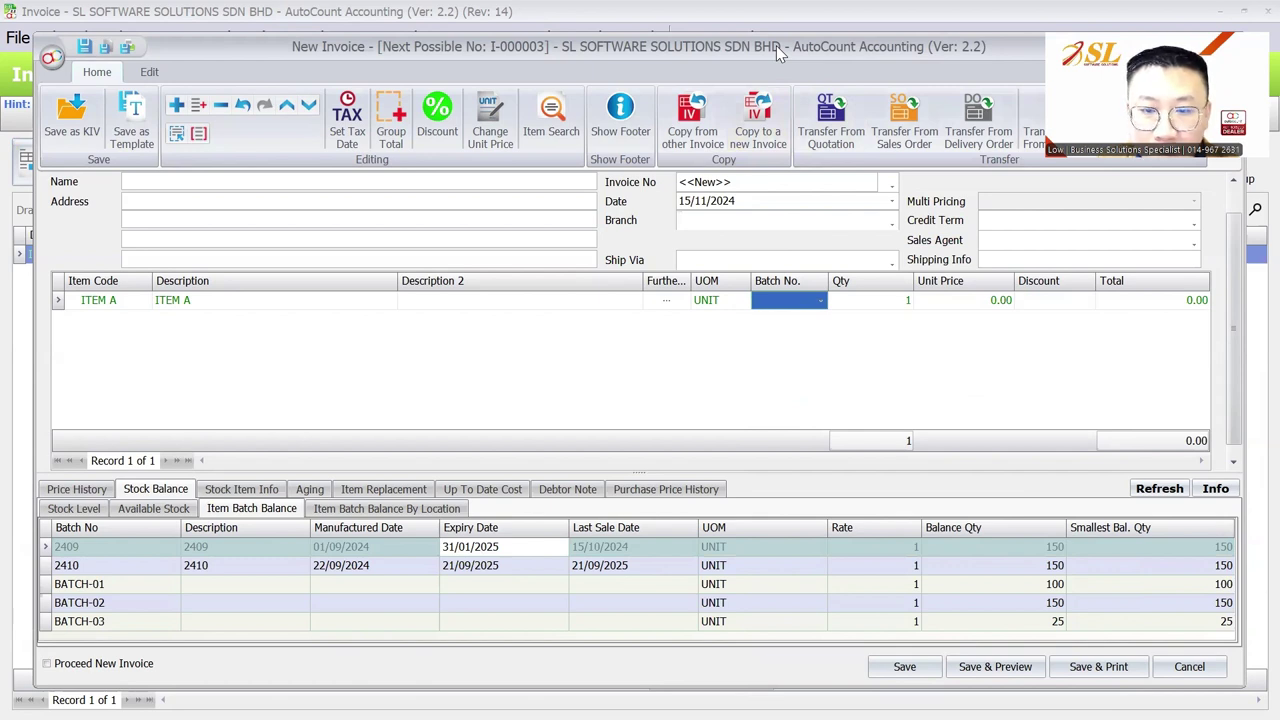
pyautogui.moveTo(776, 45); pyautogui.dragTo(773, 43)
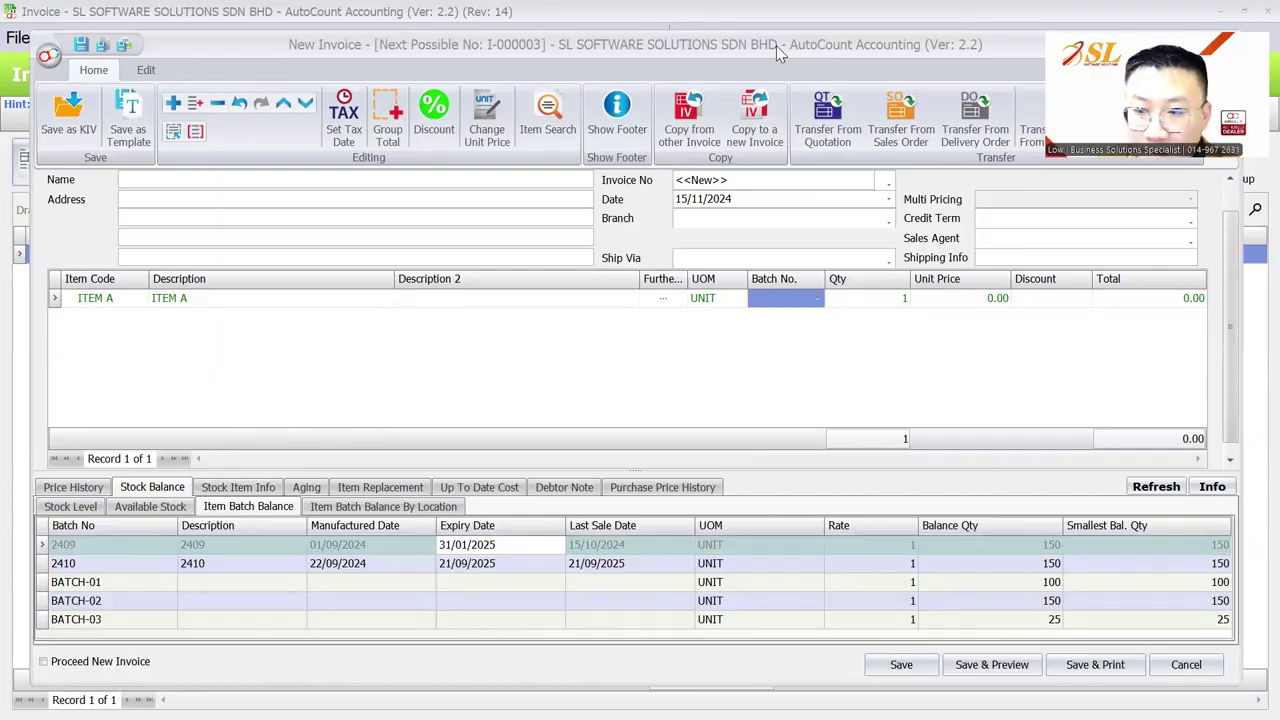
pyautogui.hotkey('alt', 'Tab')
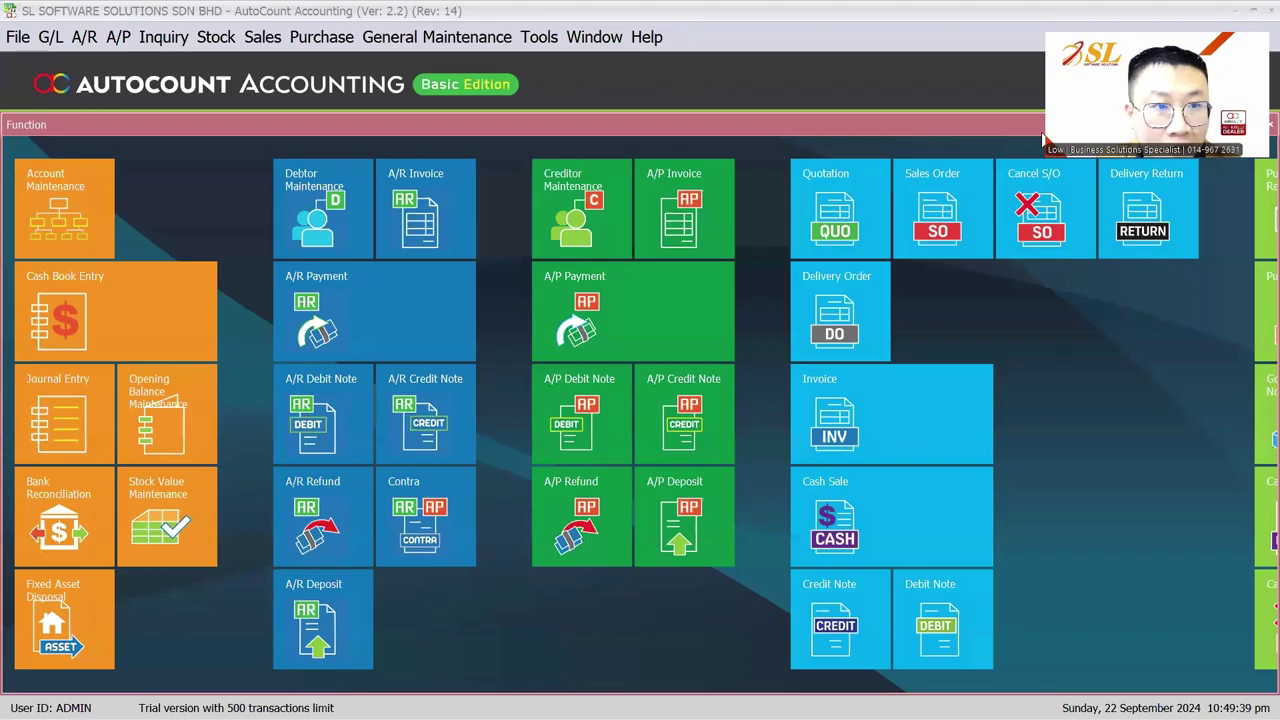
# Step: Return from the Item Batch Standard Features slide to the AutoCount main function screen
pyautogui.click(262, 36)
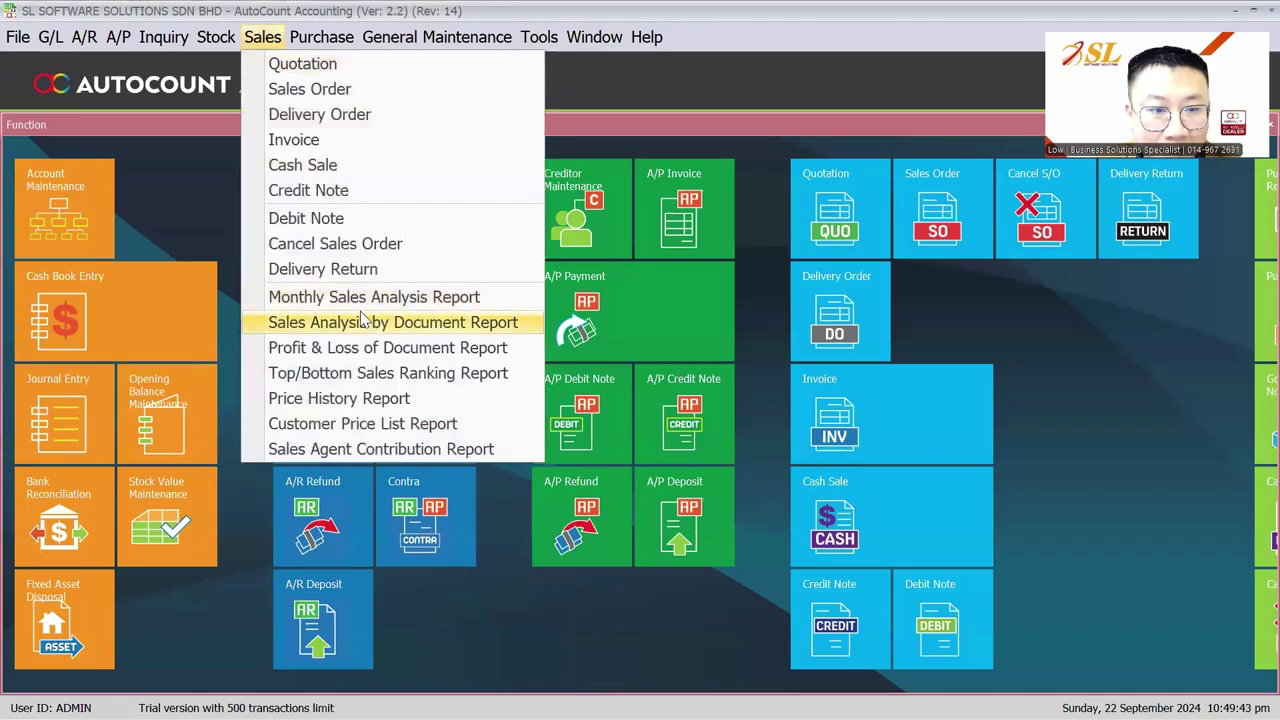
# Step: Run the Stock Balance inquiry by batch and preview it with the 'Stock Balance for Single UOM' layout
pyautogui.moveTo(215, 37)
pyautogui.click(310, 346)
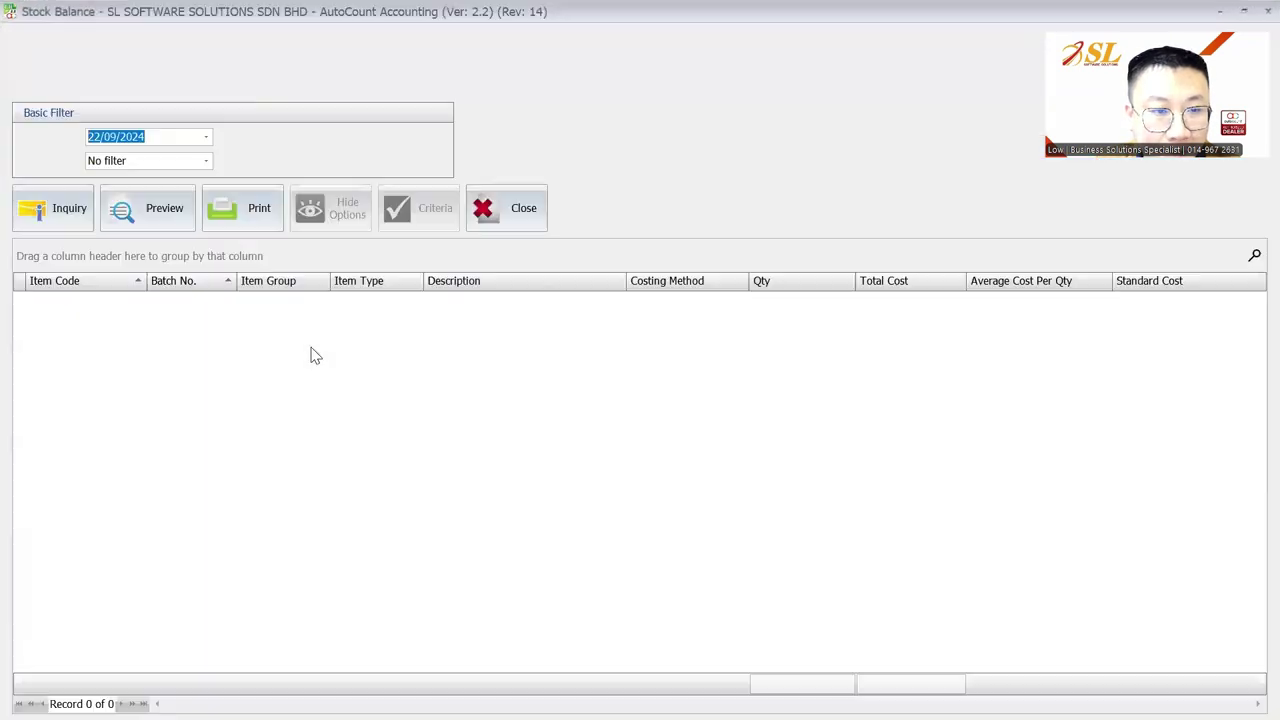
pyautogui.click(478, 164)
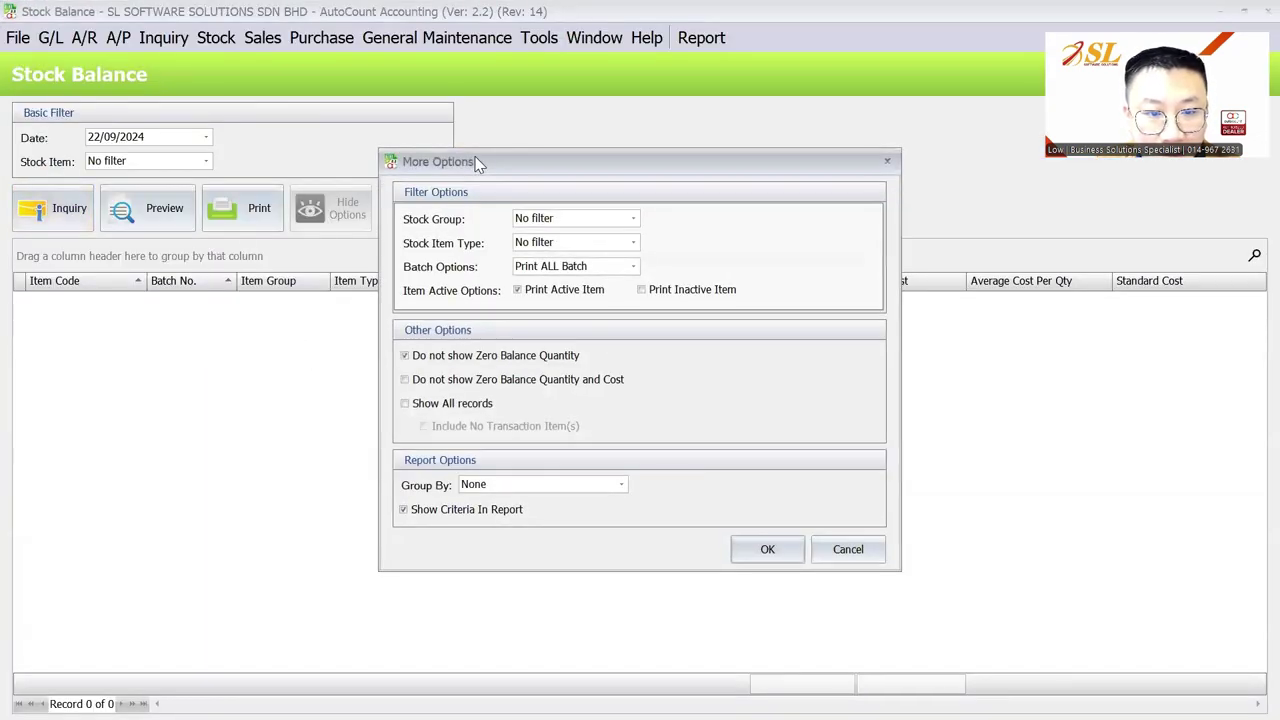
pyautogui.click(848, 549)
pyautogui.click(55, 210)
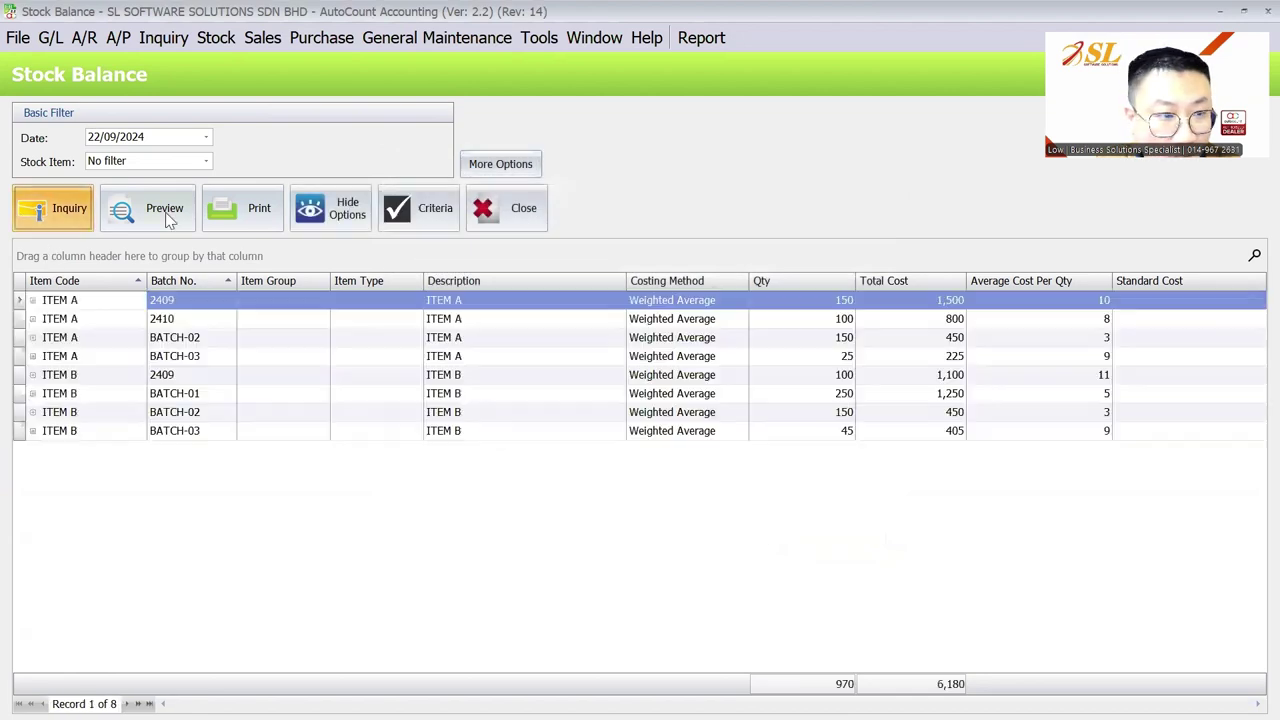
pyautogui.click(145, 207)
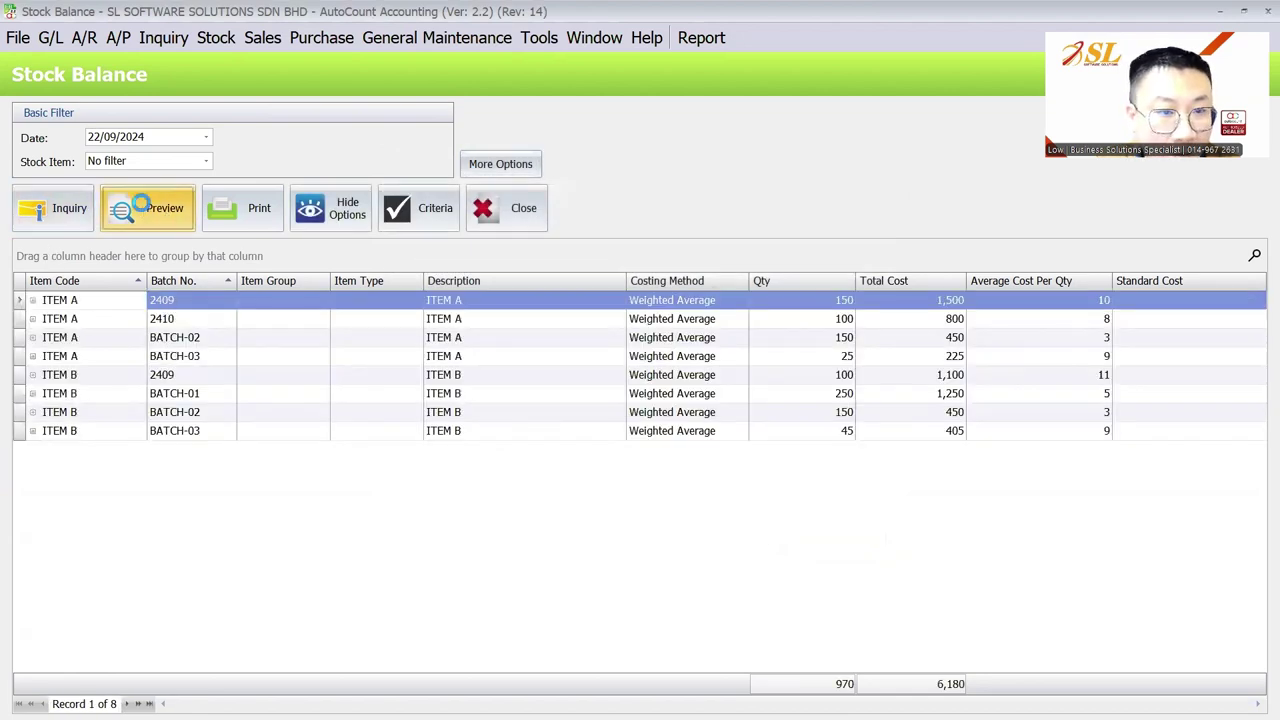
pyautogui.click(530, 287)
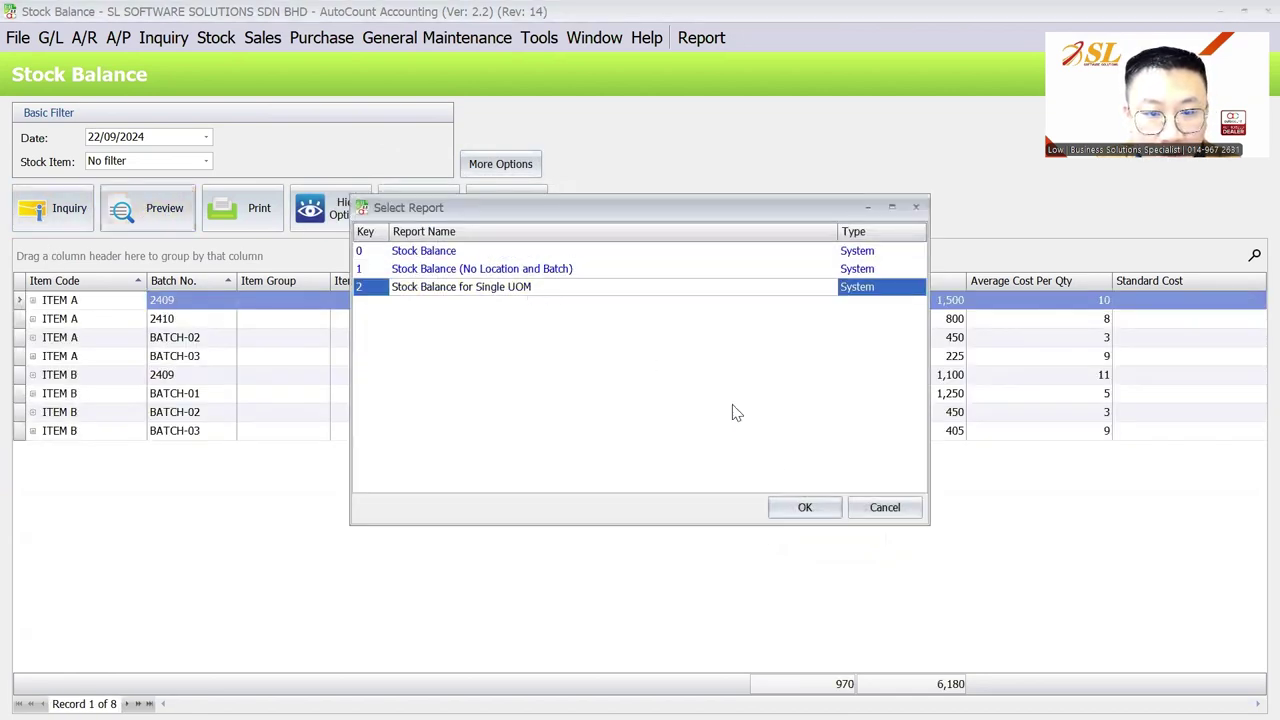
pyautogui.click(556, 272)
pyautogui.click(563, 289)
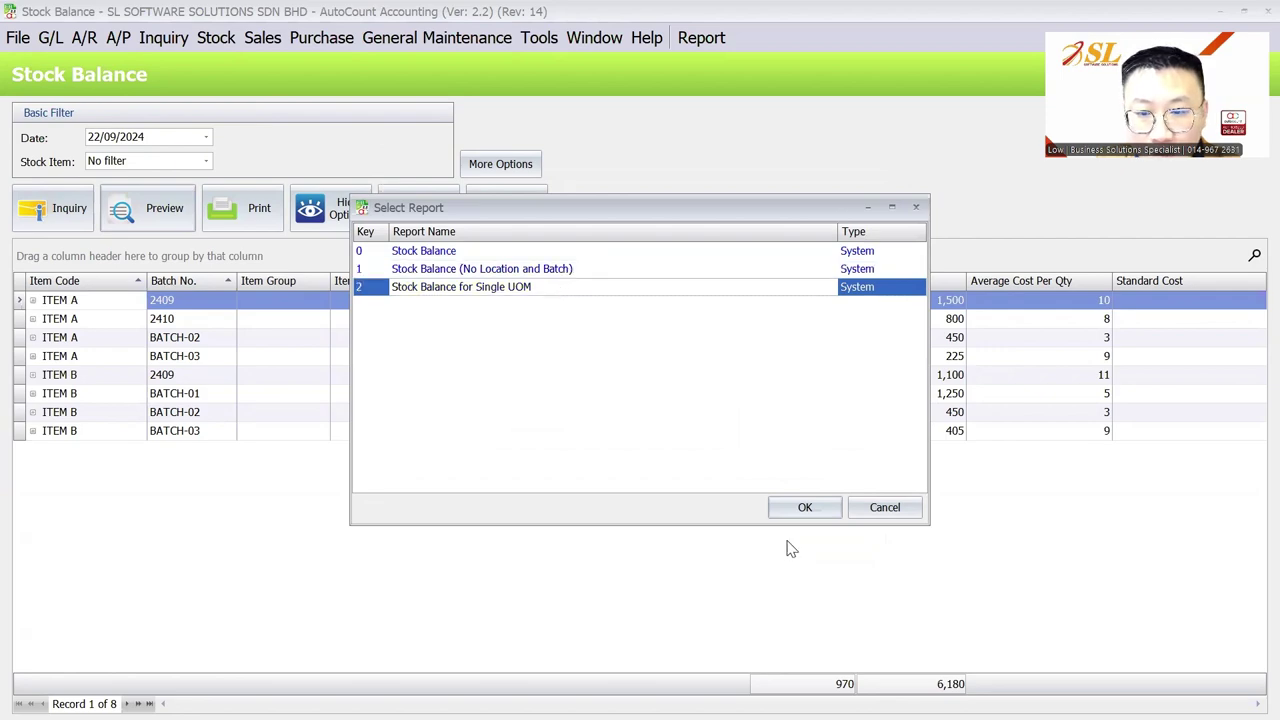
pyautogui.click(800, 507)
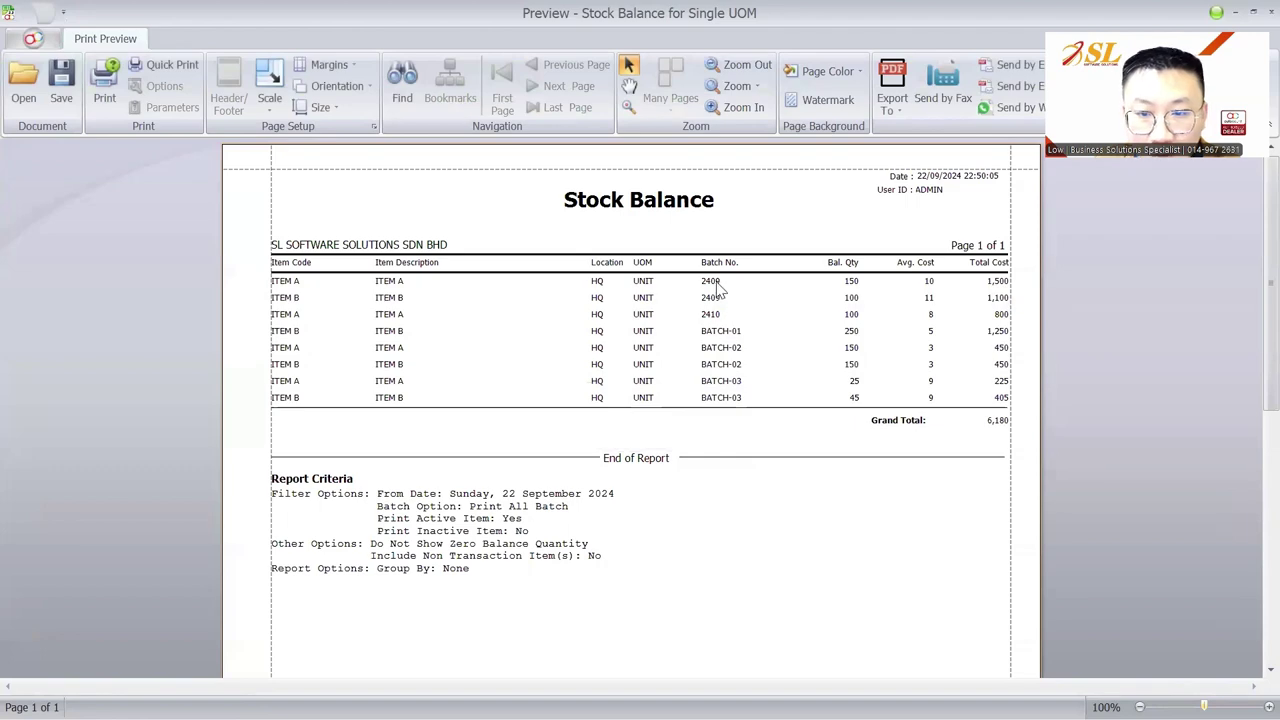
pyautogui.press('Escape')
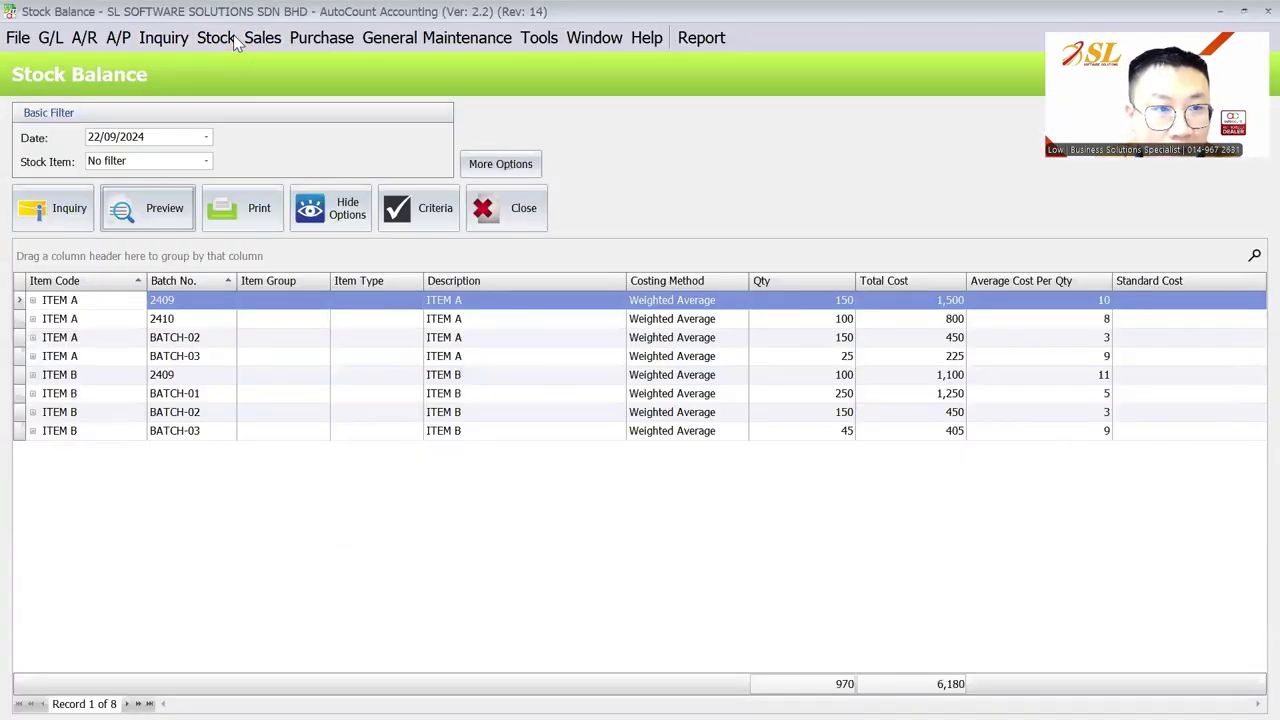
# Step: Run the Stock Card inquiry by batch and preview it with the 'Stock Card with Adj Qty' layout
pyautogui.click(216, 38)
pyautogui.click(300, 323)
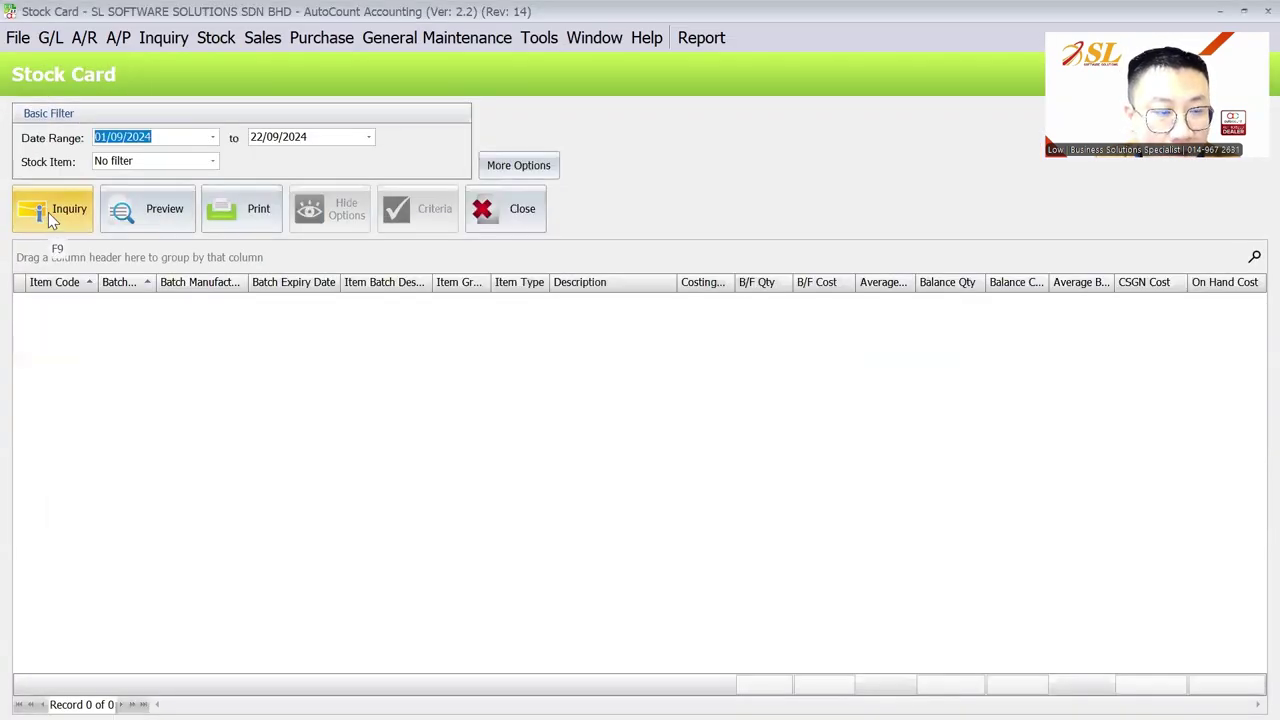
pyautogui.click(52, 210)
pyautogui.click(118, 213)
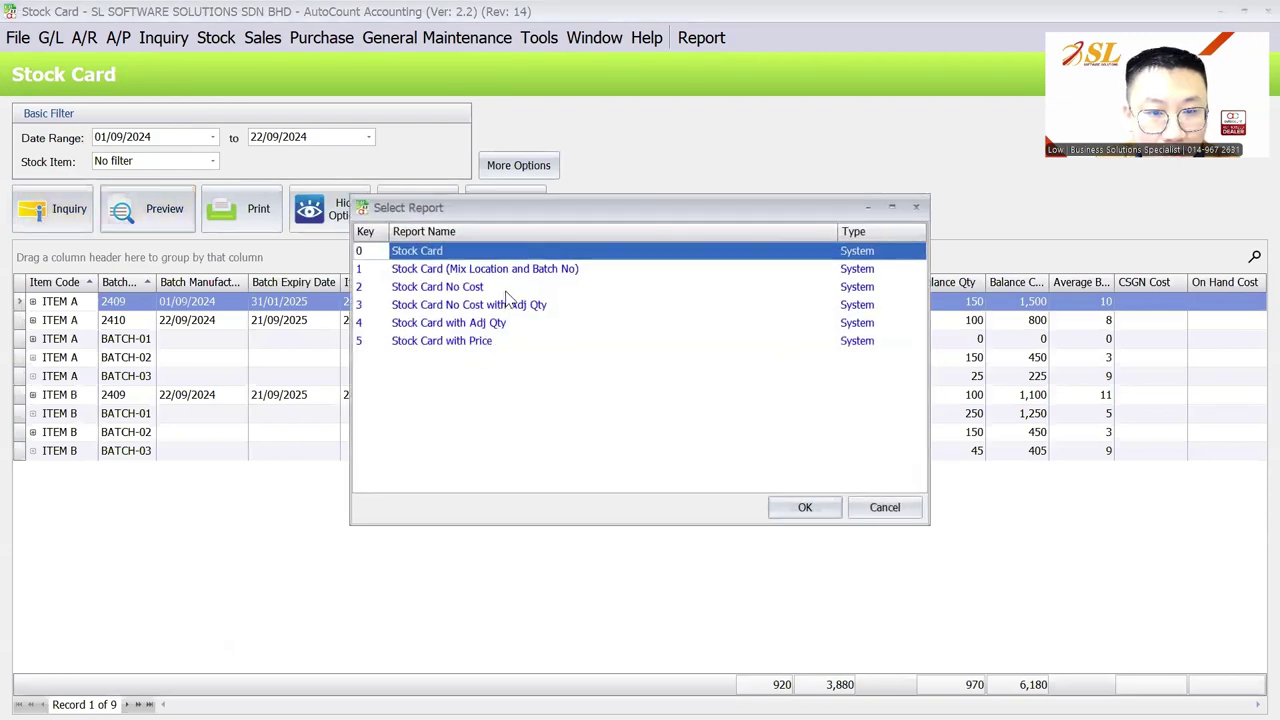
pyautogui.click(533, 323)
pyautogui.click(805, 507)
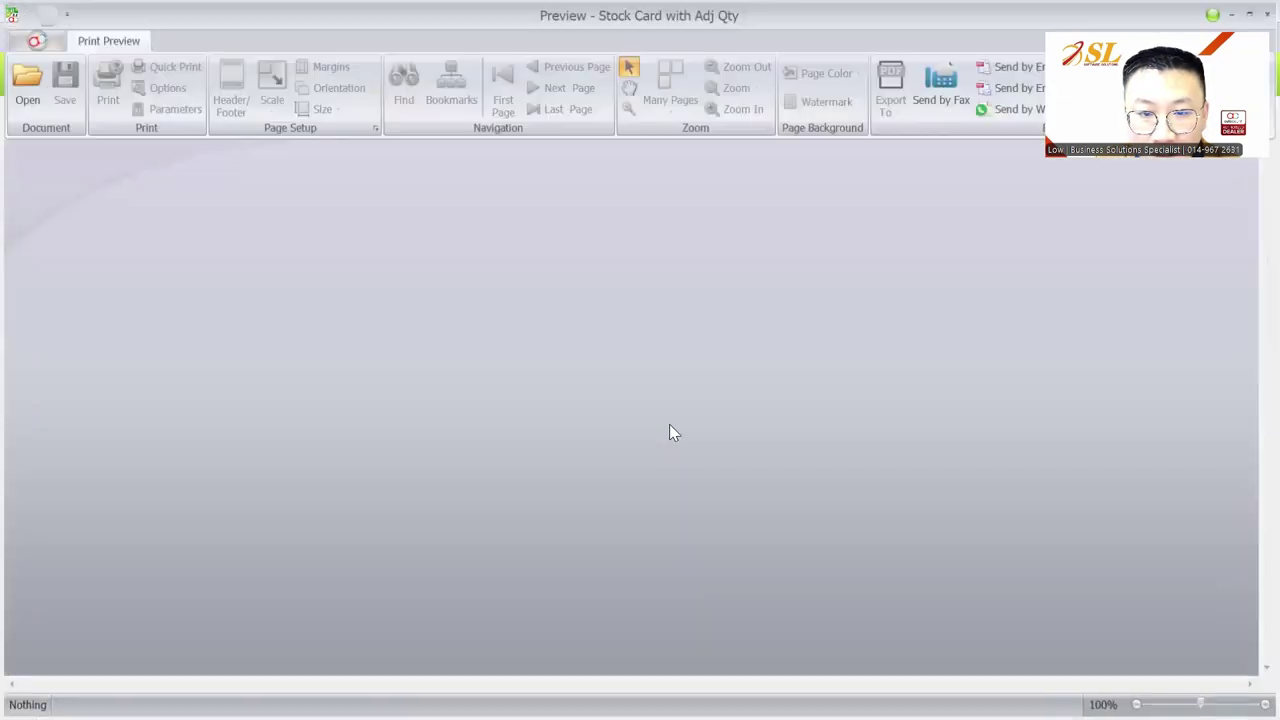
pyautogui.scroll(-1, 671, 430)
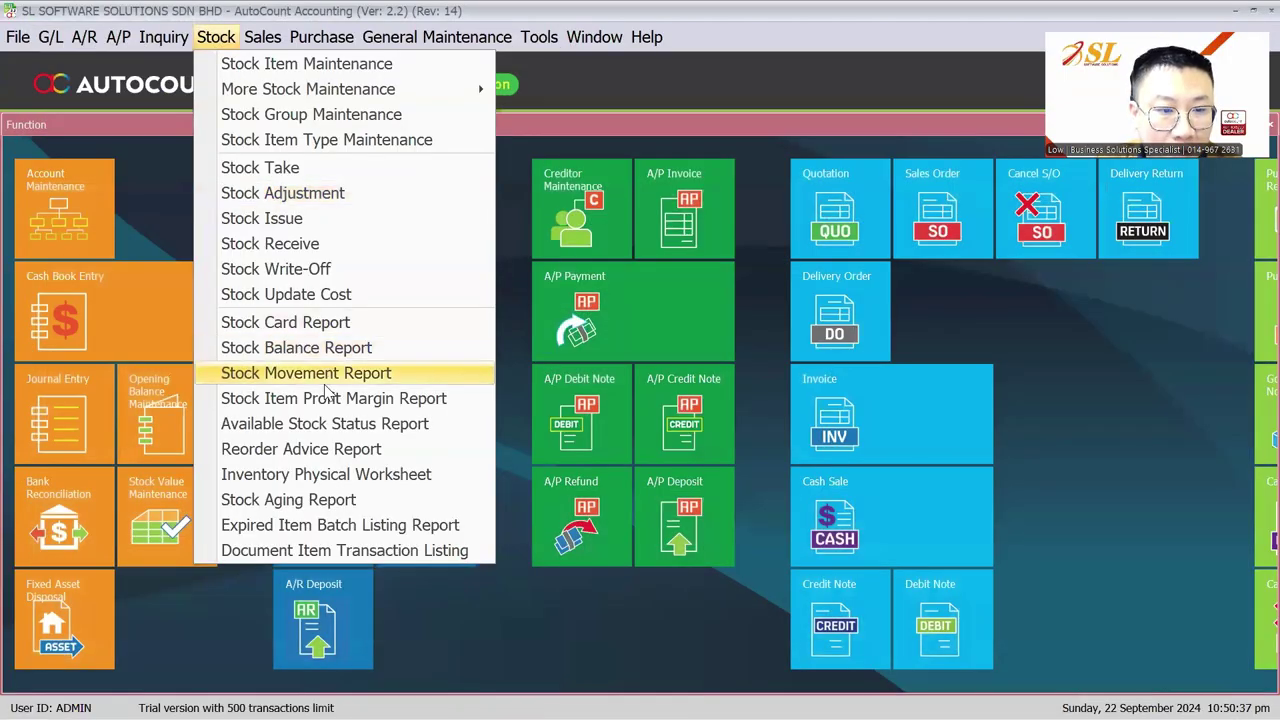
# Step: Run the Stock Item Profit Margin inquiry, then re-run it with Show Batch No ticked
pyautogui.click(310, 400)
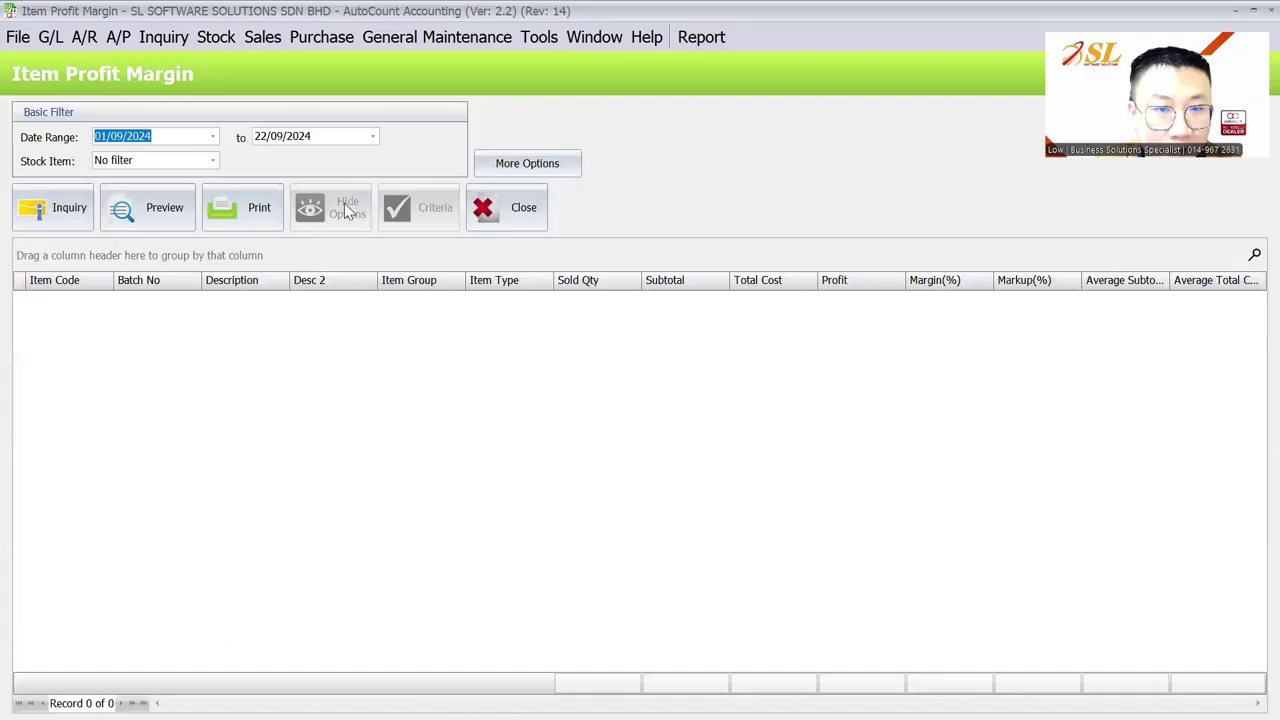
pyautogui.click(42, 215)
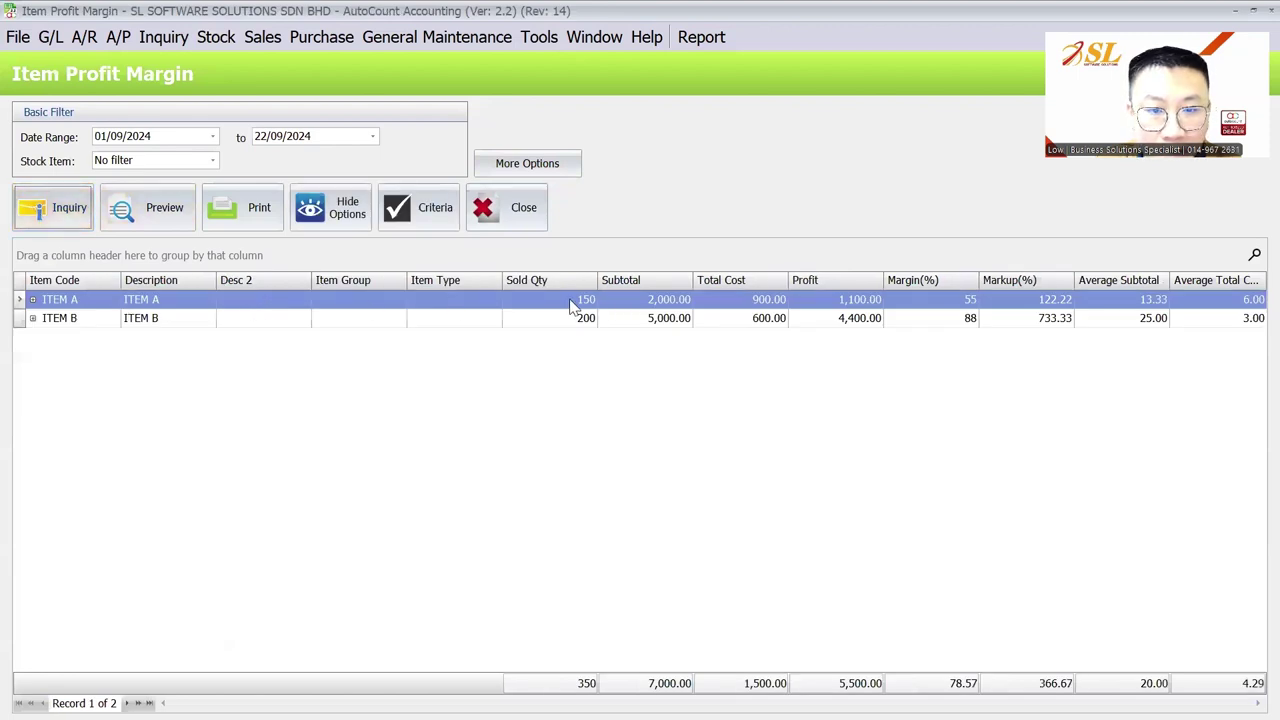
pyautogui.click(537, 164)
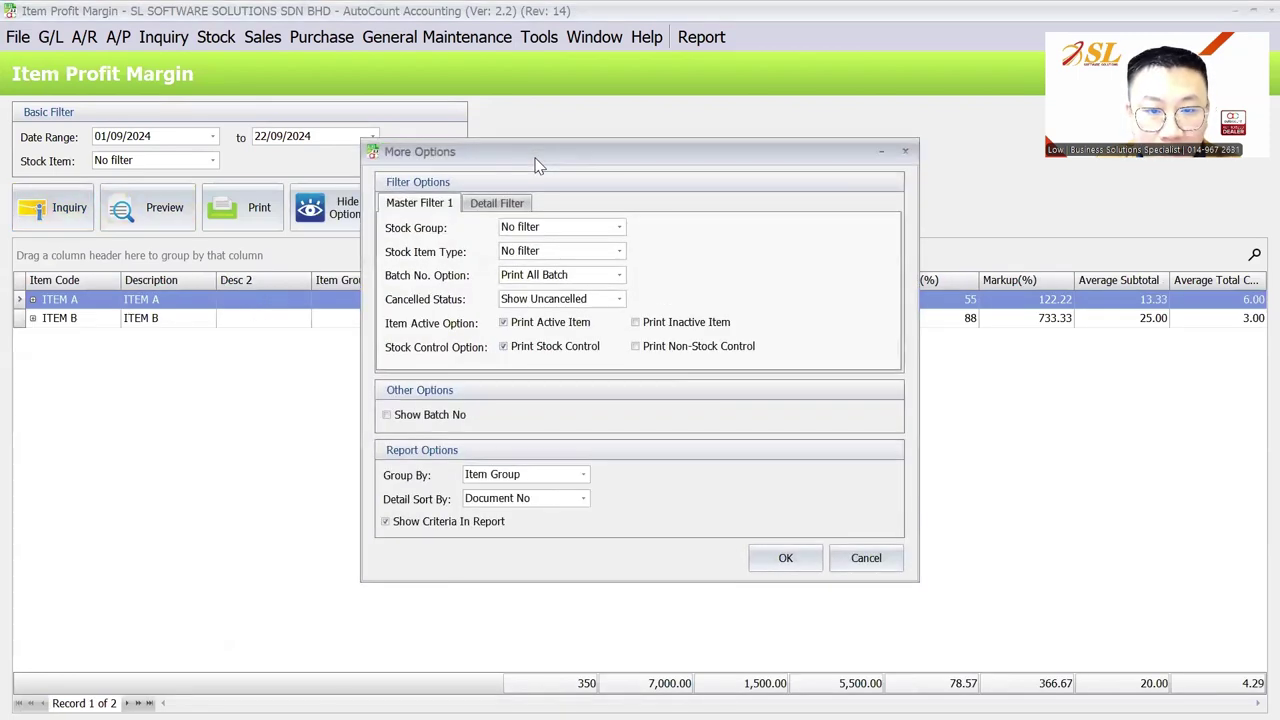
pyautogui.click(421, 416)
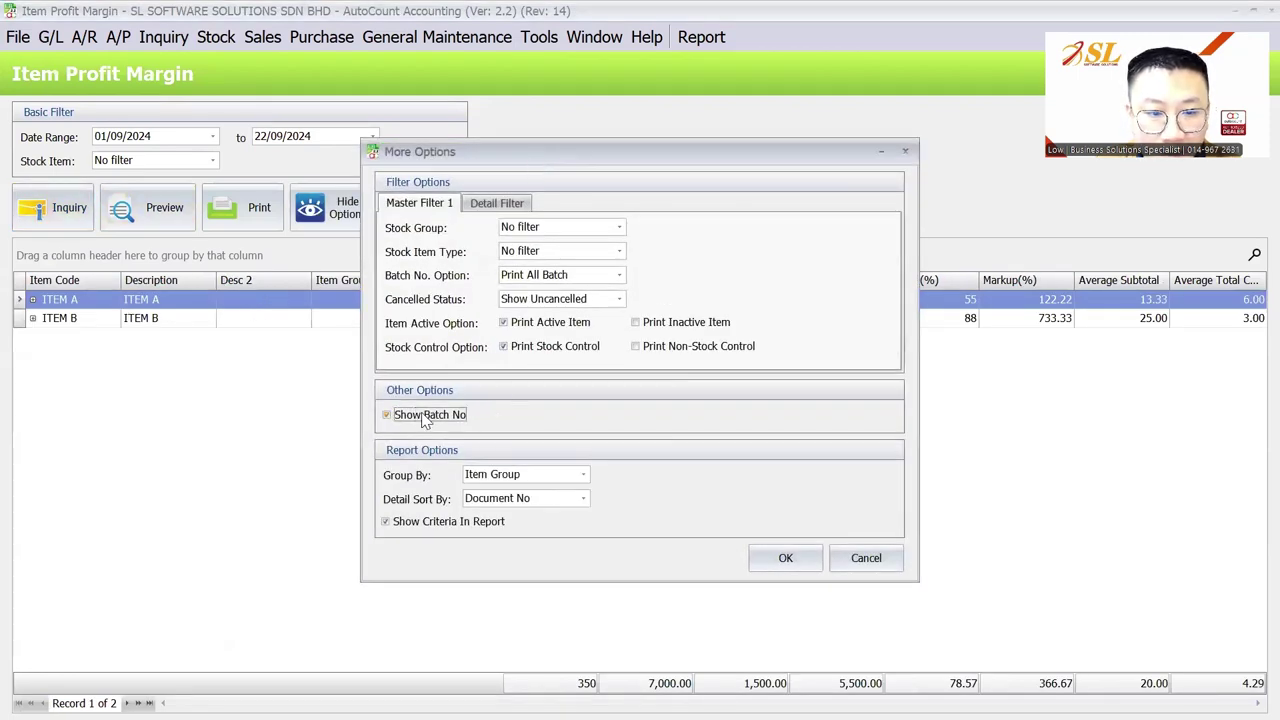
pyautogui.click(866, 566)
pyautogui.click(524, 160)
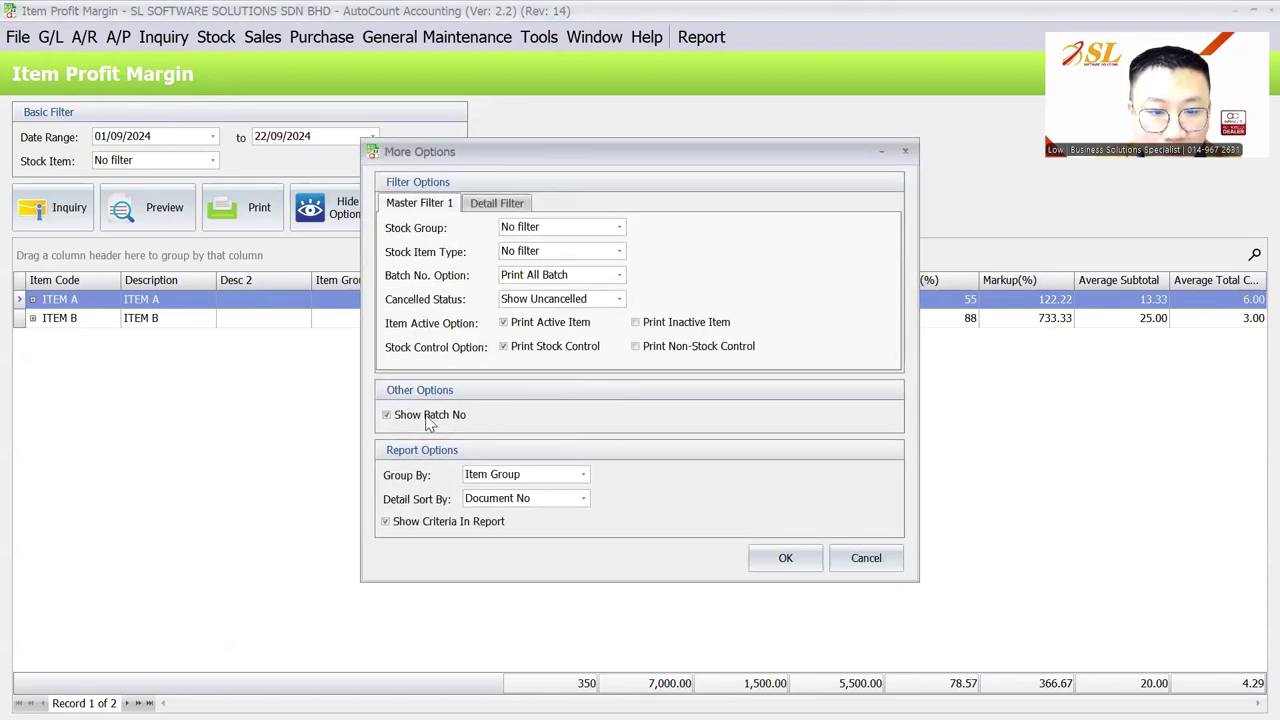
pyautogui.click(785, 558)
pyautogui.click(60, 208)
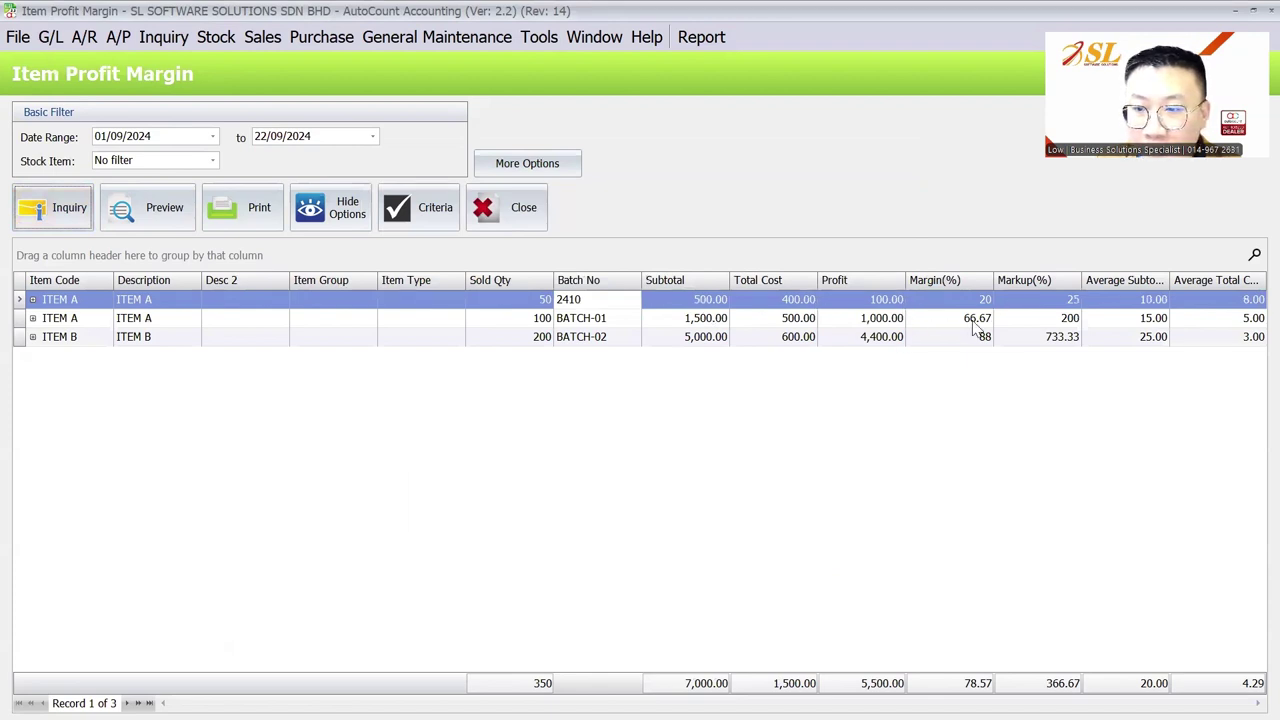
# Step: Untick Show Batch No and re-run for per-item margins: ITEM A 55%, ITEM B 88%
pyautogui.click(530, 162)
pyautogui.click(430, 415)
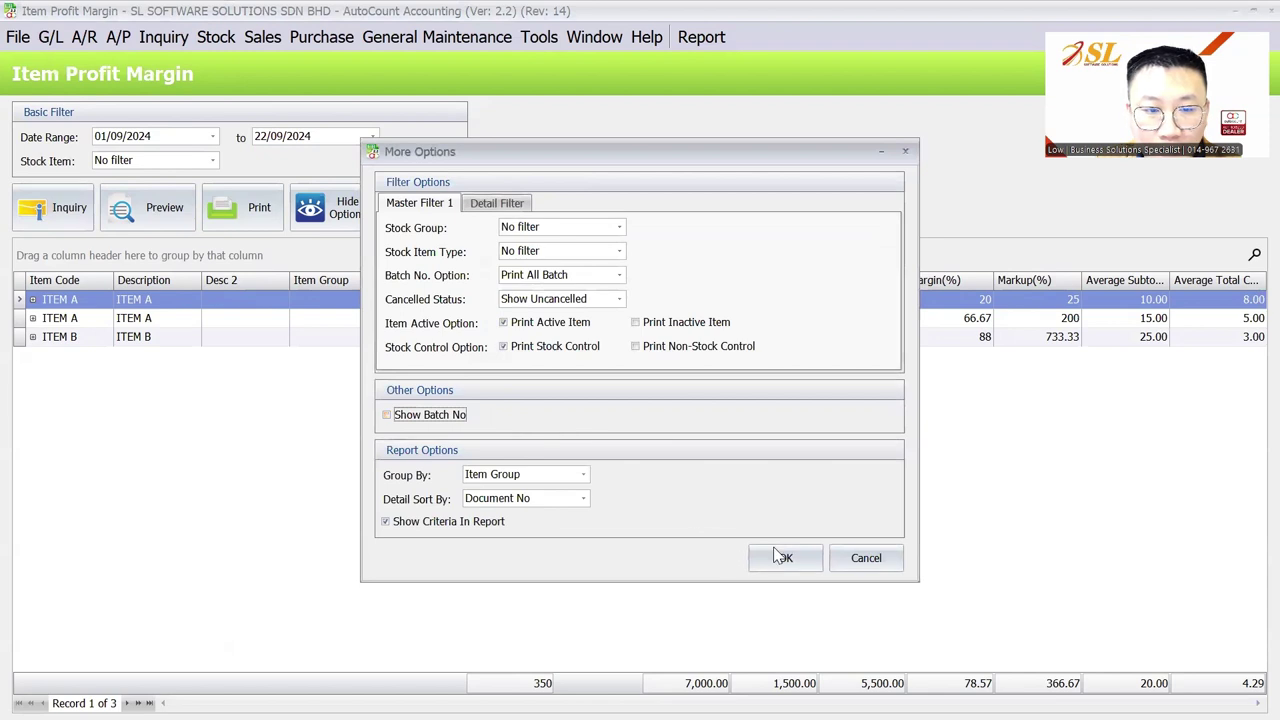
pyautogui.click(785, 558)
pyautogui.click(55, 210)
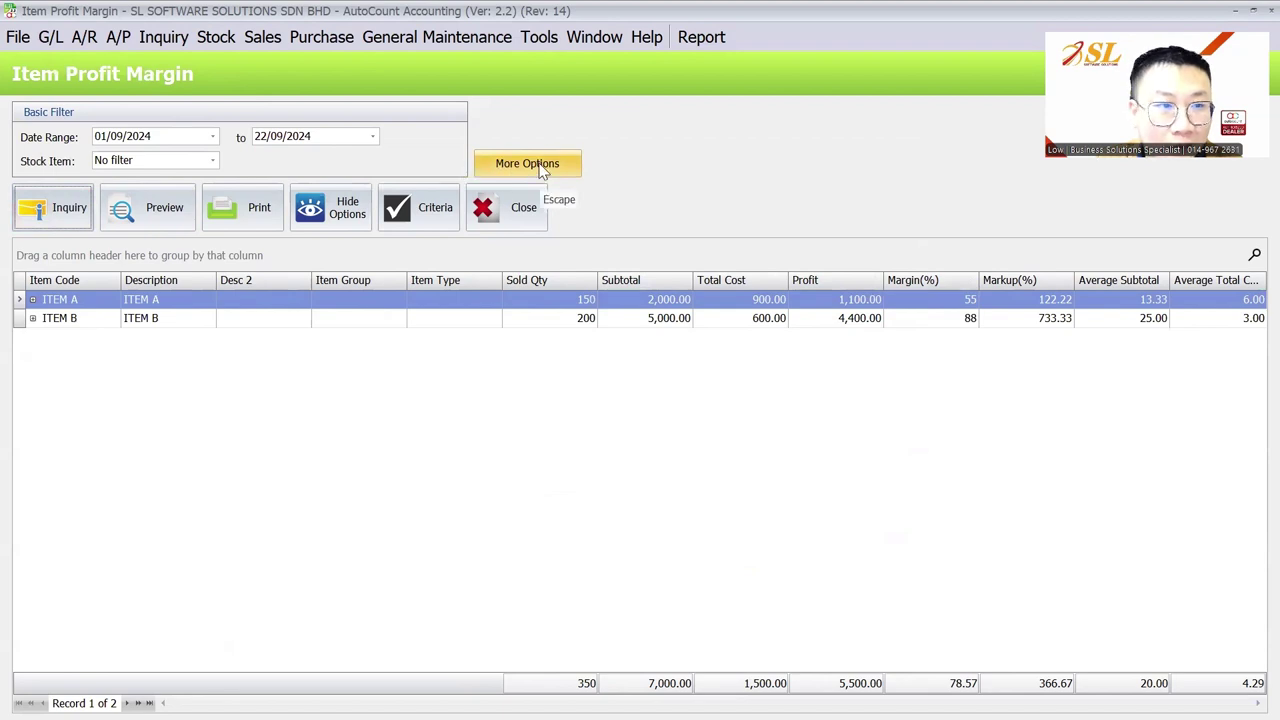
pyautogui.click(216, 40)
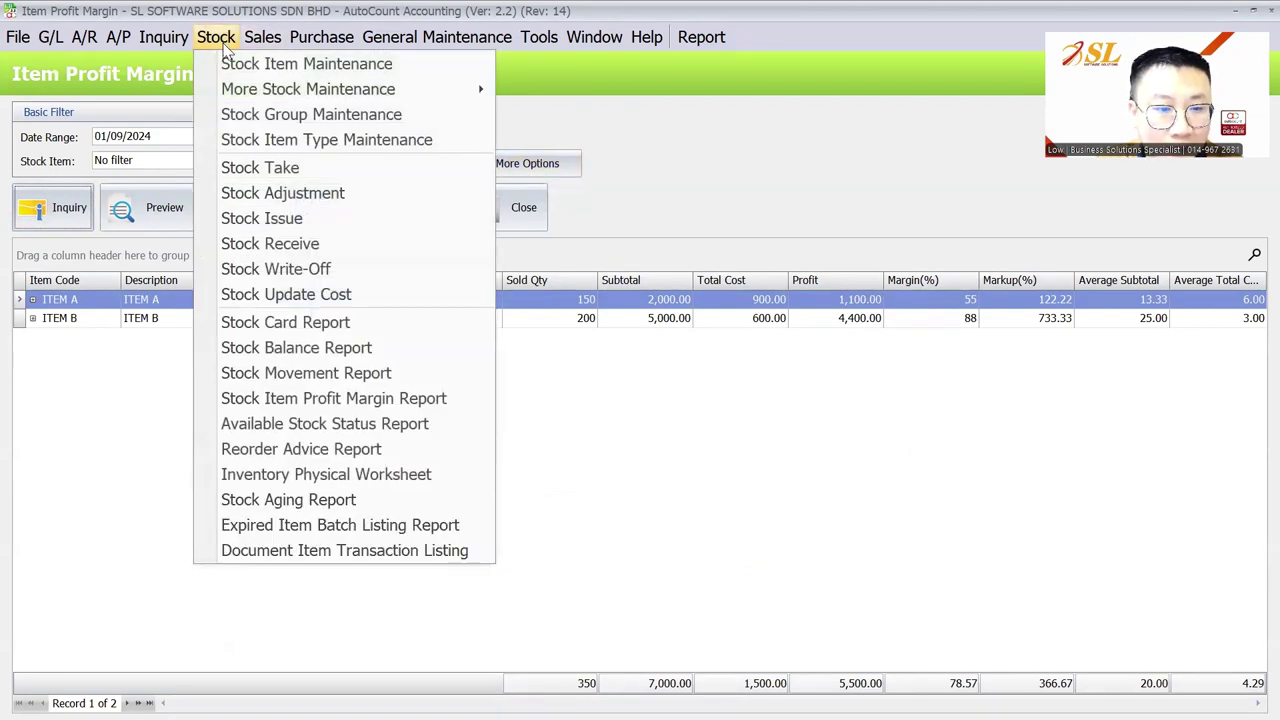
# Step: Run the Expired Item Batch inquiry by Expiry Date with an edited end-date year
pyautogui.click(305, 526)
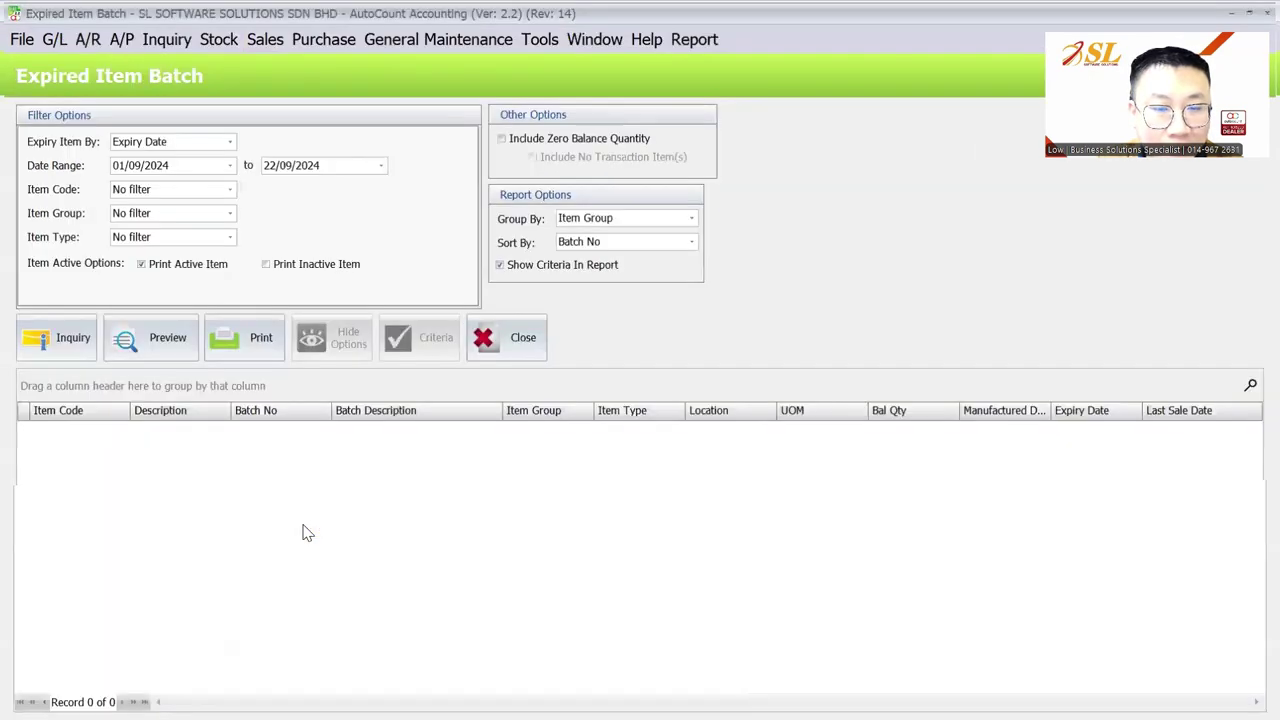
pyautogui.click(40, 344)
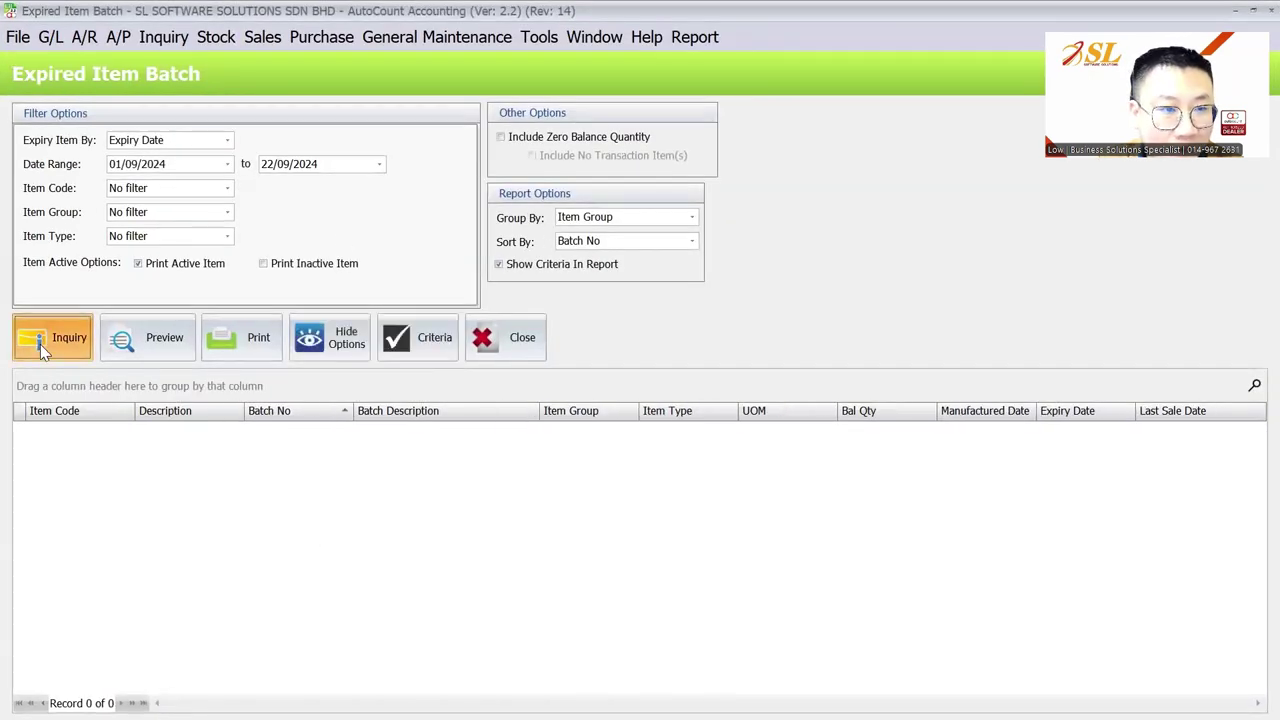
pyautogui.click(157, 143)
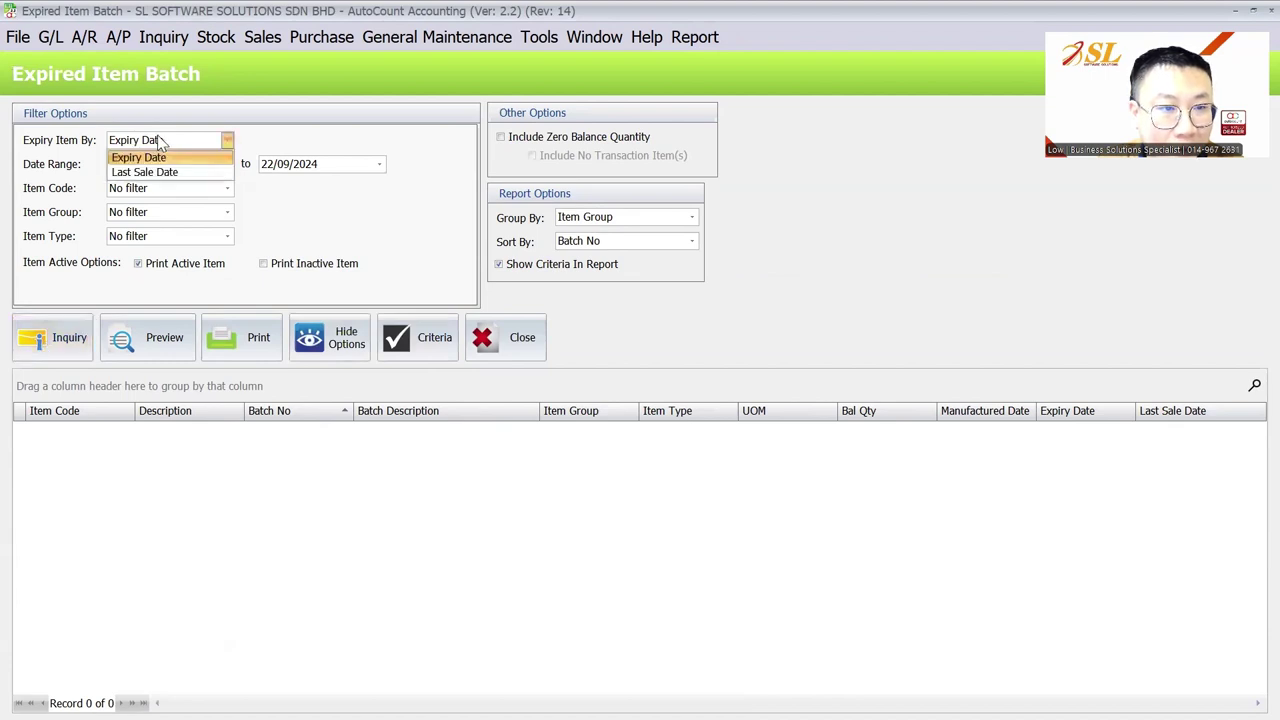
pyautogui.click(165, 157)
pyautogui.doubleClick(308, 165)
pyautogui.write('202')
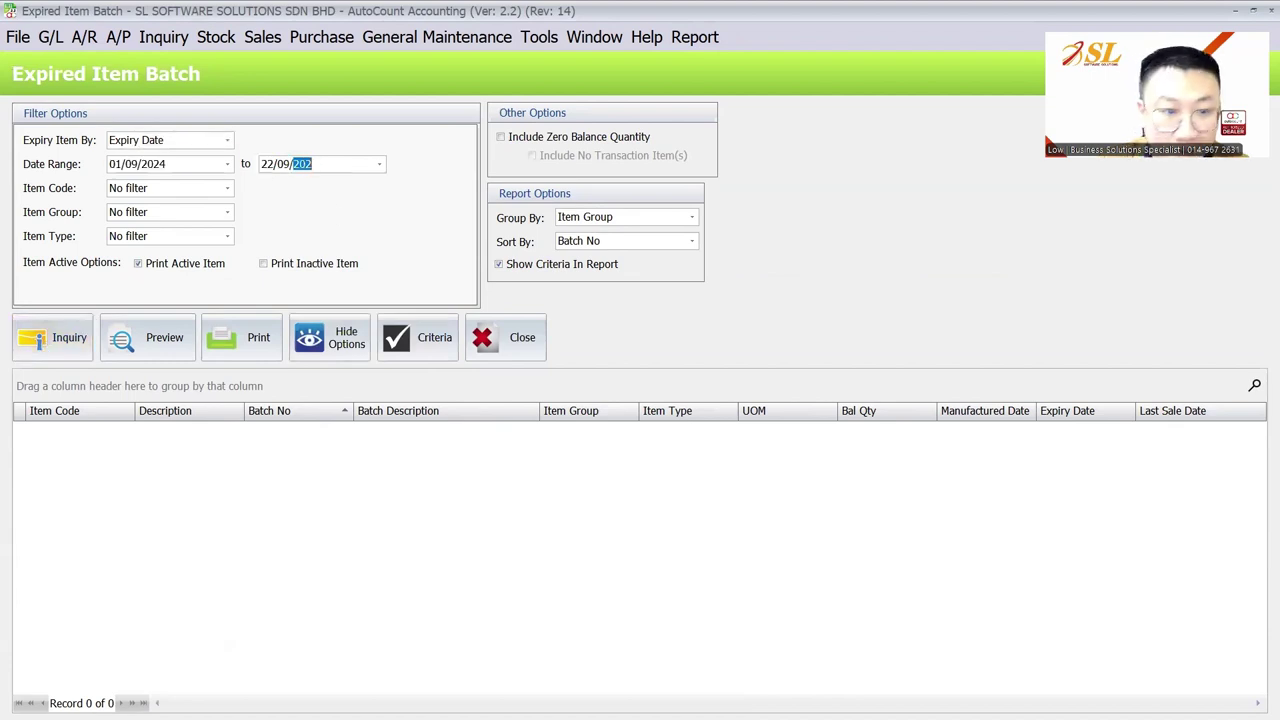
pyautogui.click(55, 338)
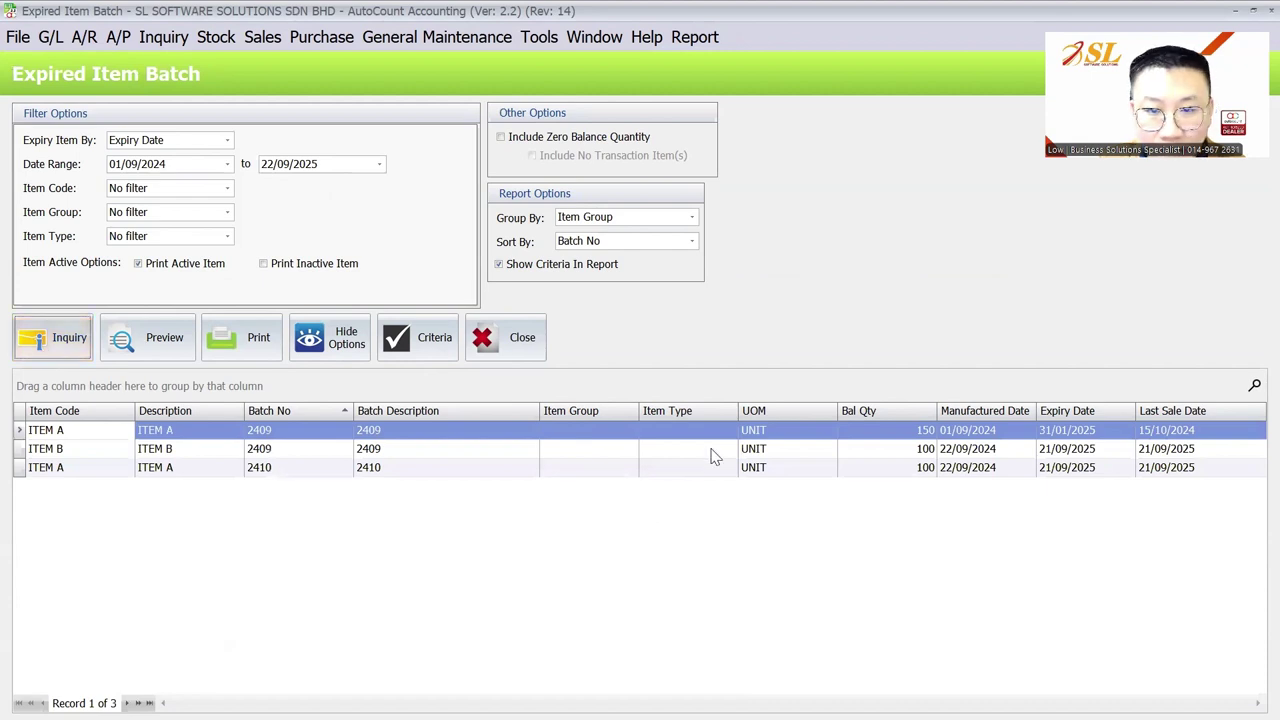
# Step: Switch the expiry basis to Last Sale Date, set the end date to 31/12/2025, and preview the listing
pyautogui.click(181, 140)
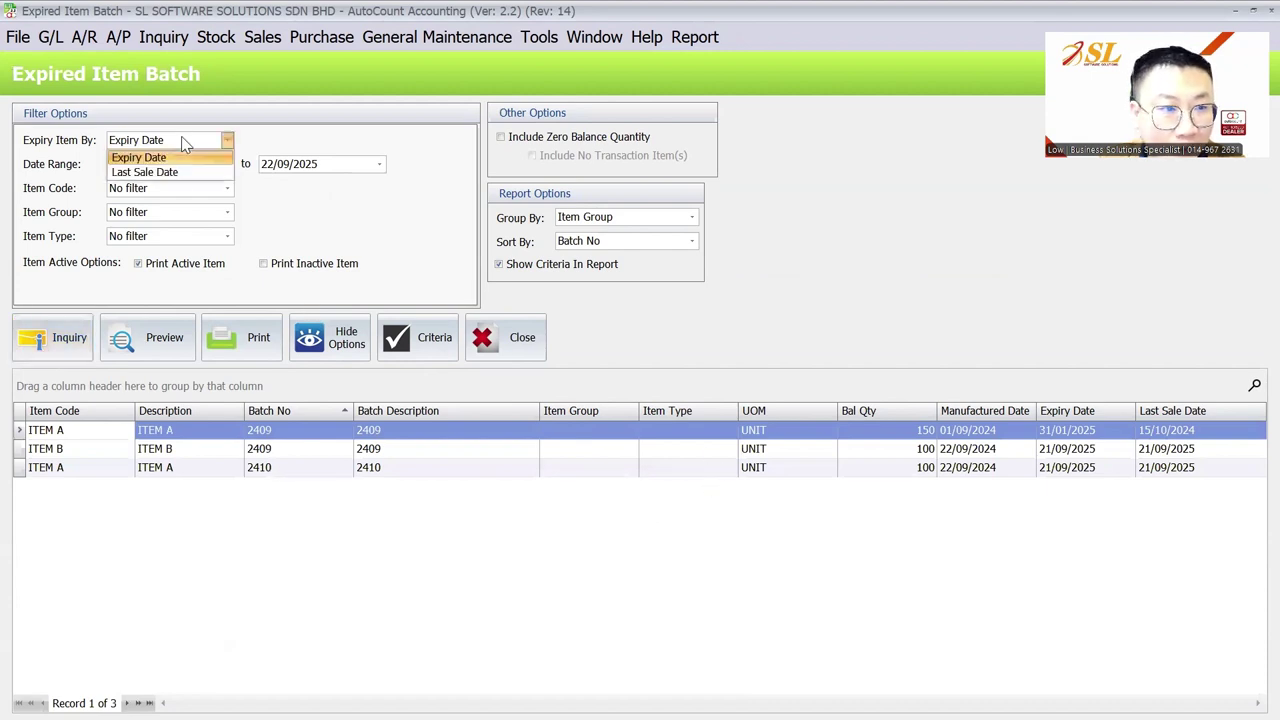
pyautogui.click(184, 172)
pyautogui.click(60, 340)
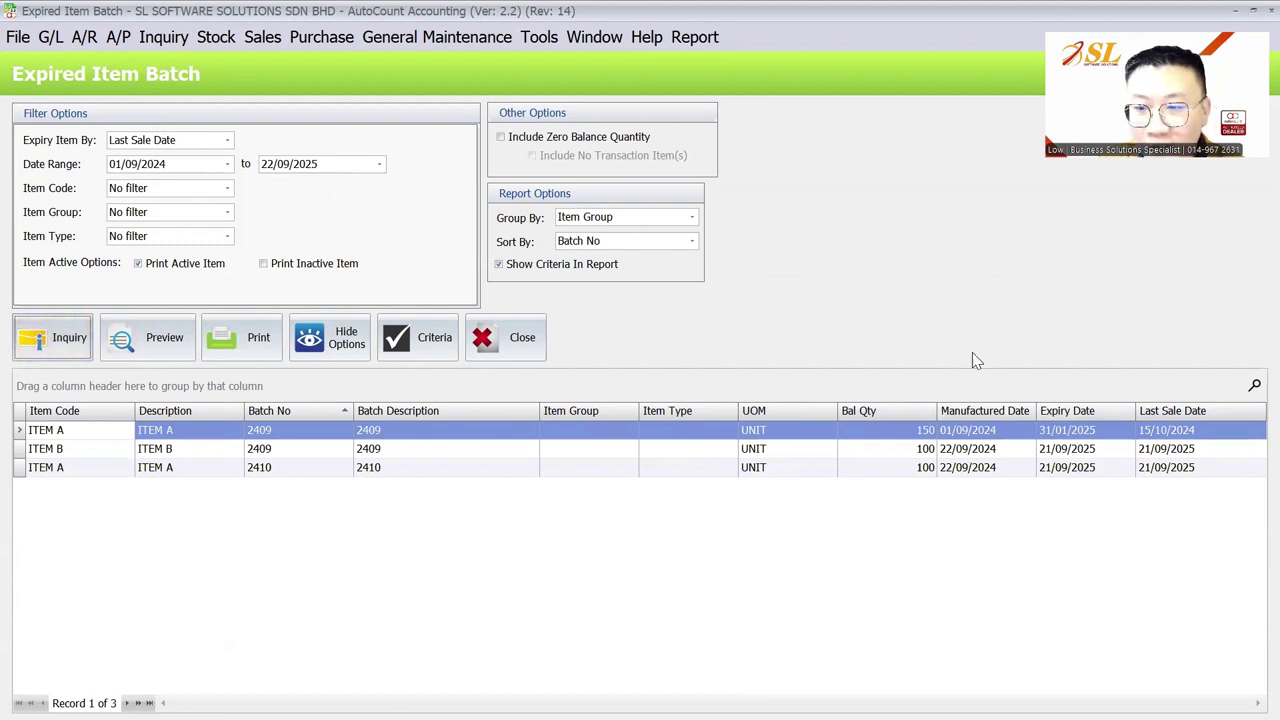
pyautogui.click(271, 163)
pyautogui.write('3112')
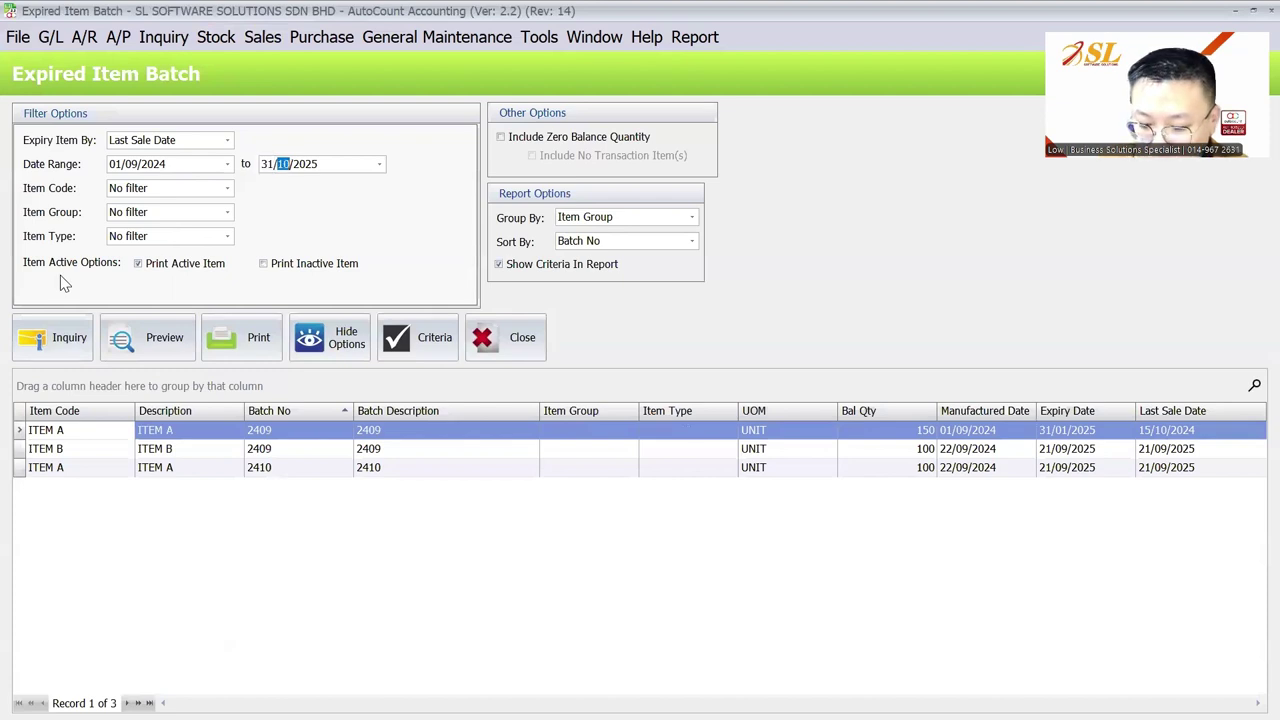
pyautogui.click(64, 323)
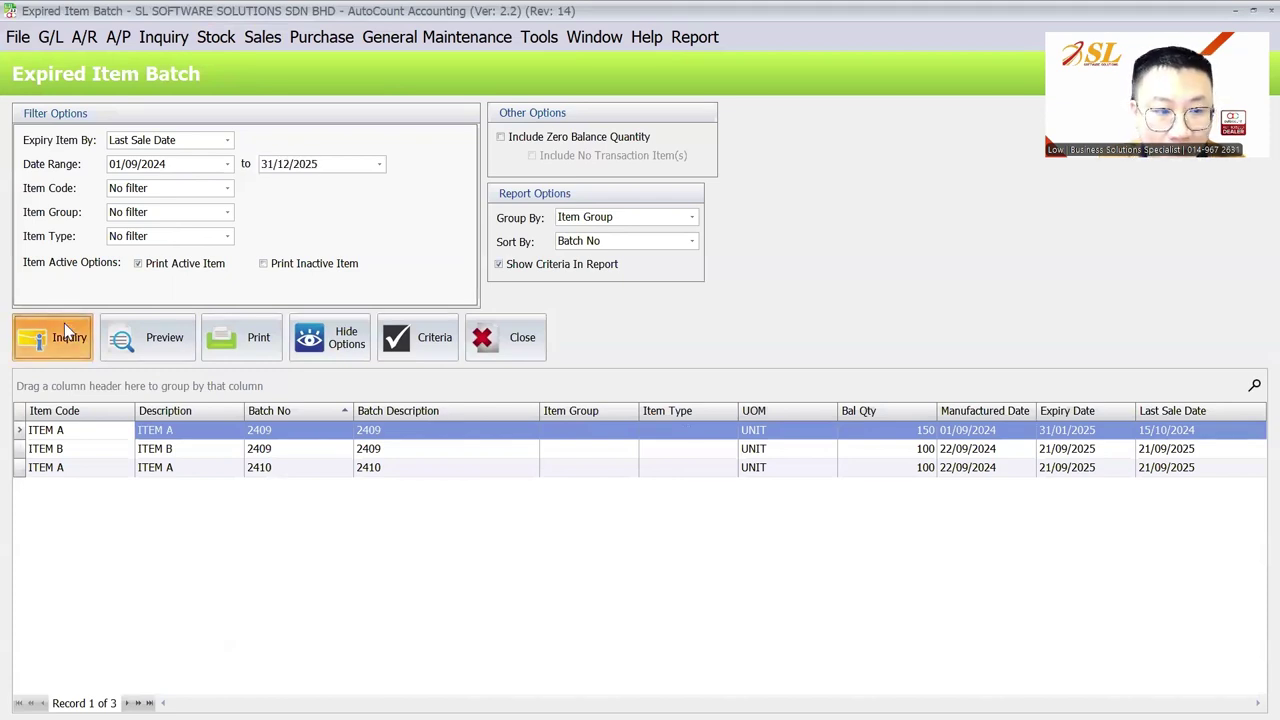
pyautogui.click(160, 349)
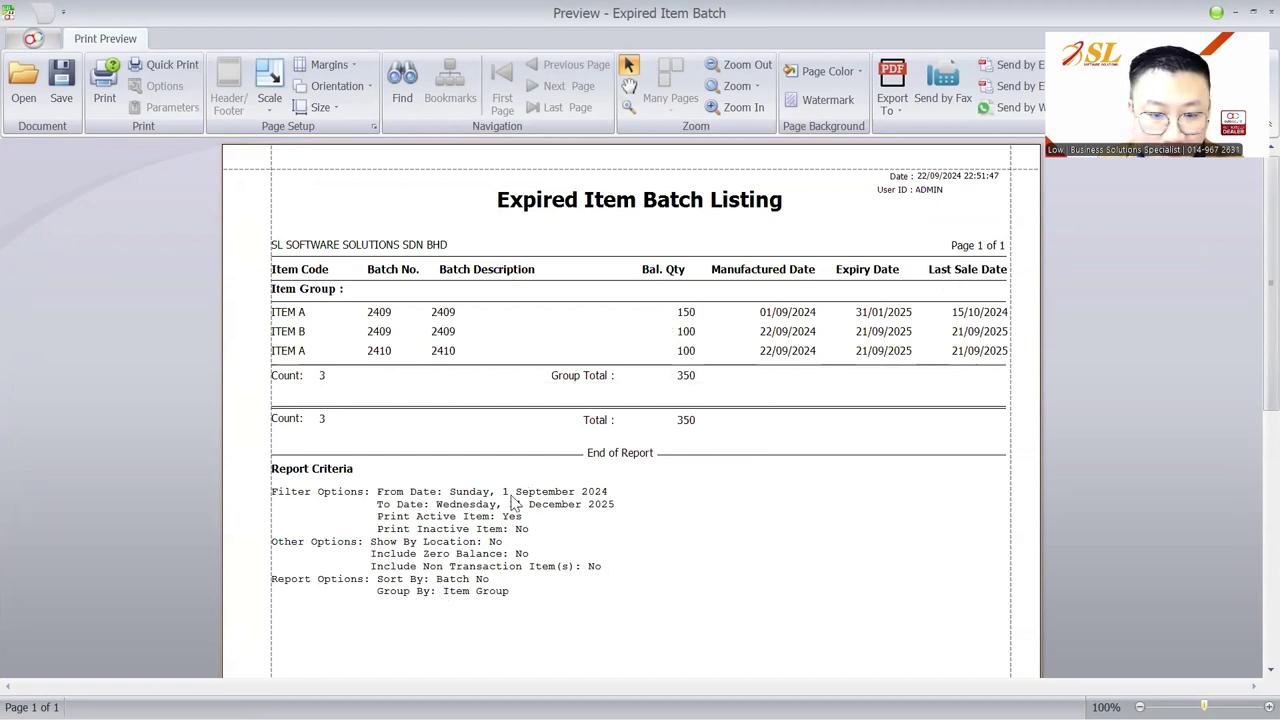
pyautogui.press('Escape')
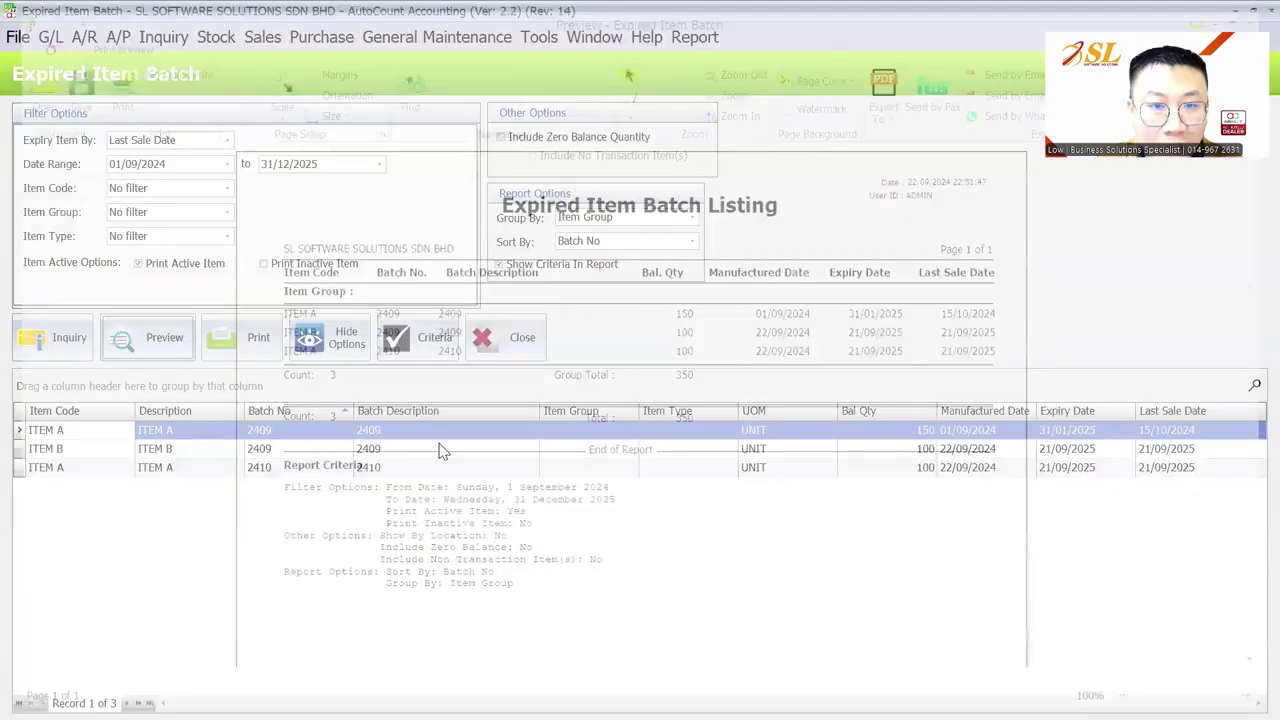
pyautogui.click(212, 38)
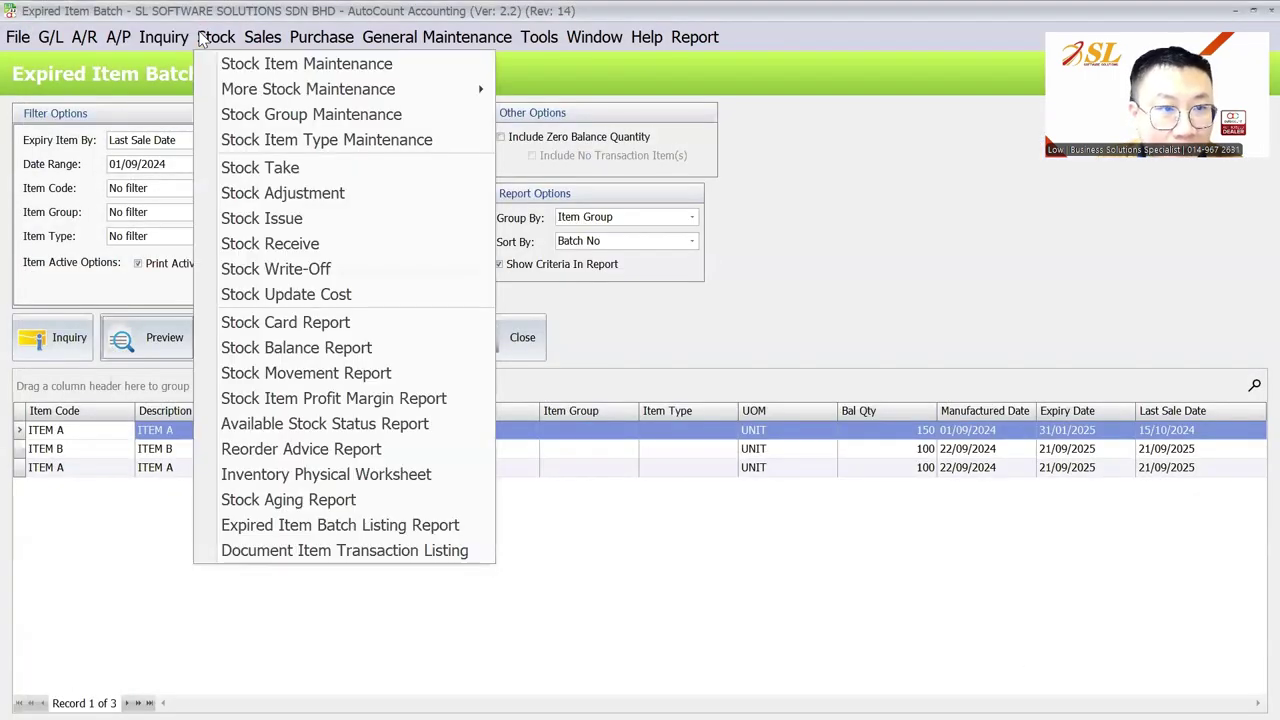
# Step: Run the Stock Aging inquiry with Show Batch ticked, listing eight batch rows down to ITEM B BATCH-02
pyautogui.click(262, 499)
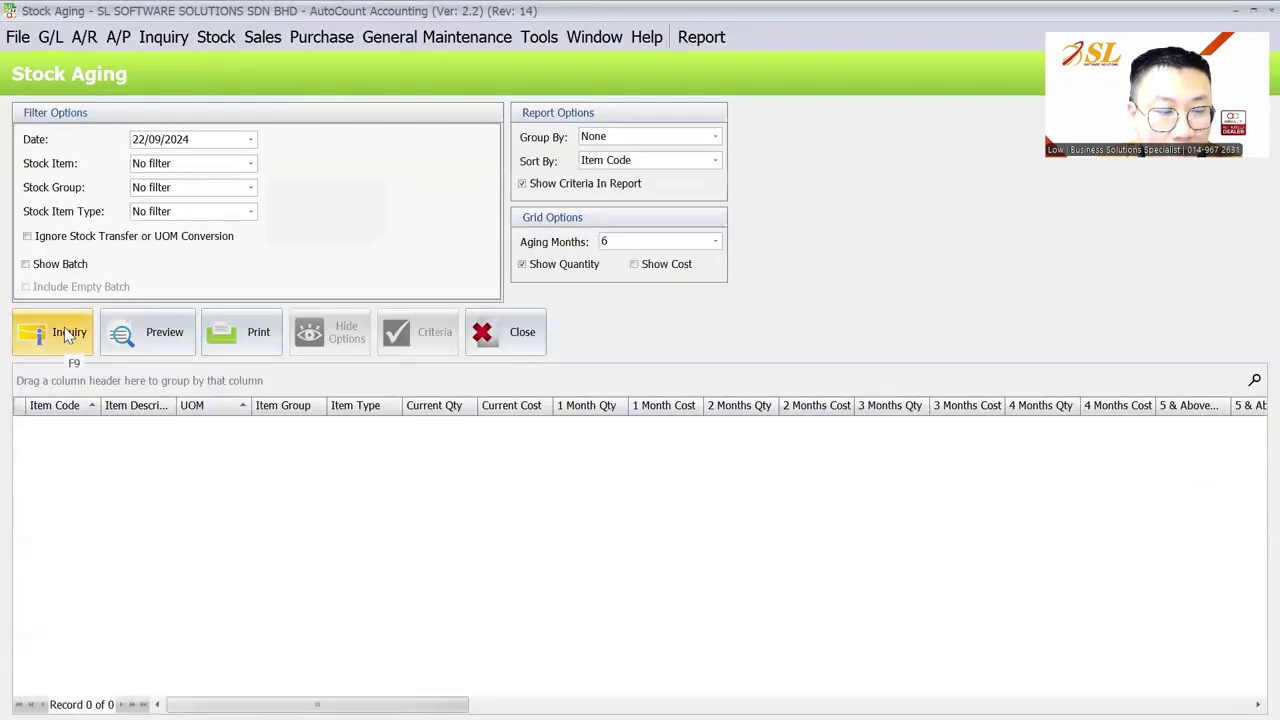
pyautogui.click(64, 327)
pyautogui.click(66, 264)
pyautogui.click(81, 324)
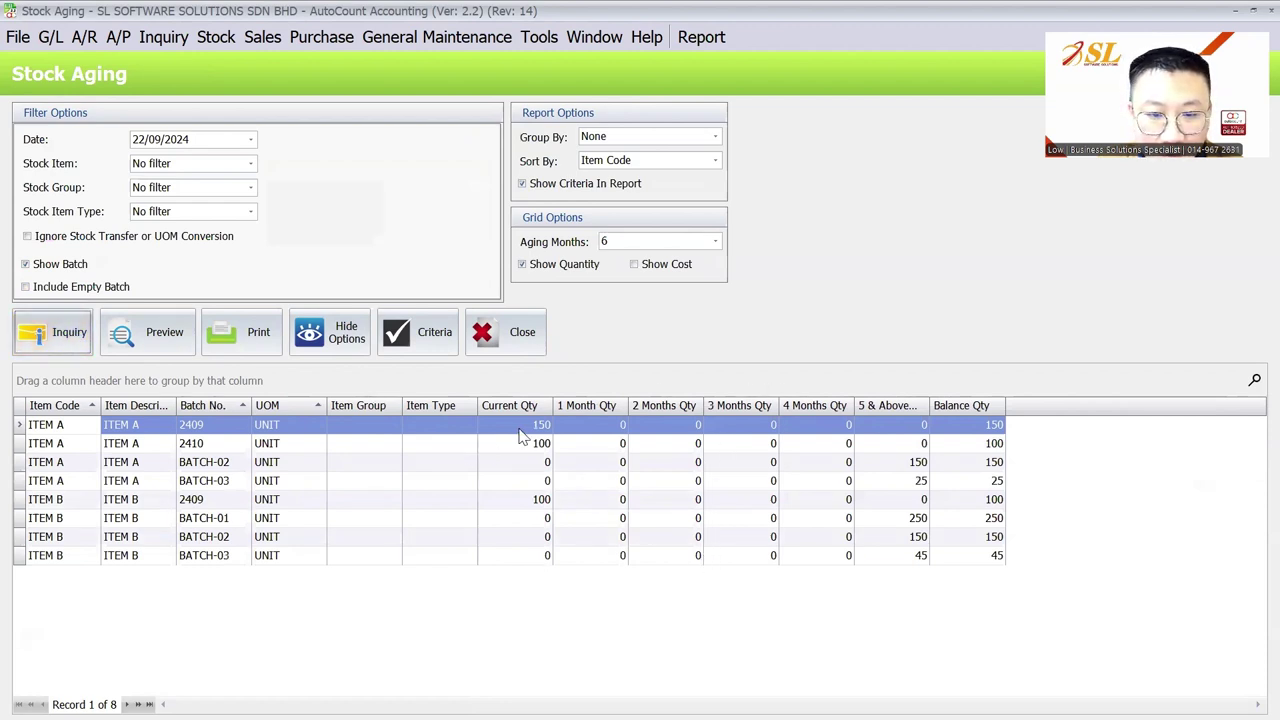
pyautogui.moveTo(518, 440); pyautogui.dragTo(518, 545)
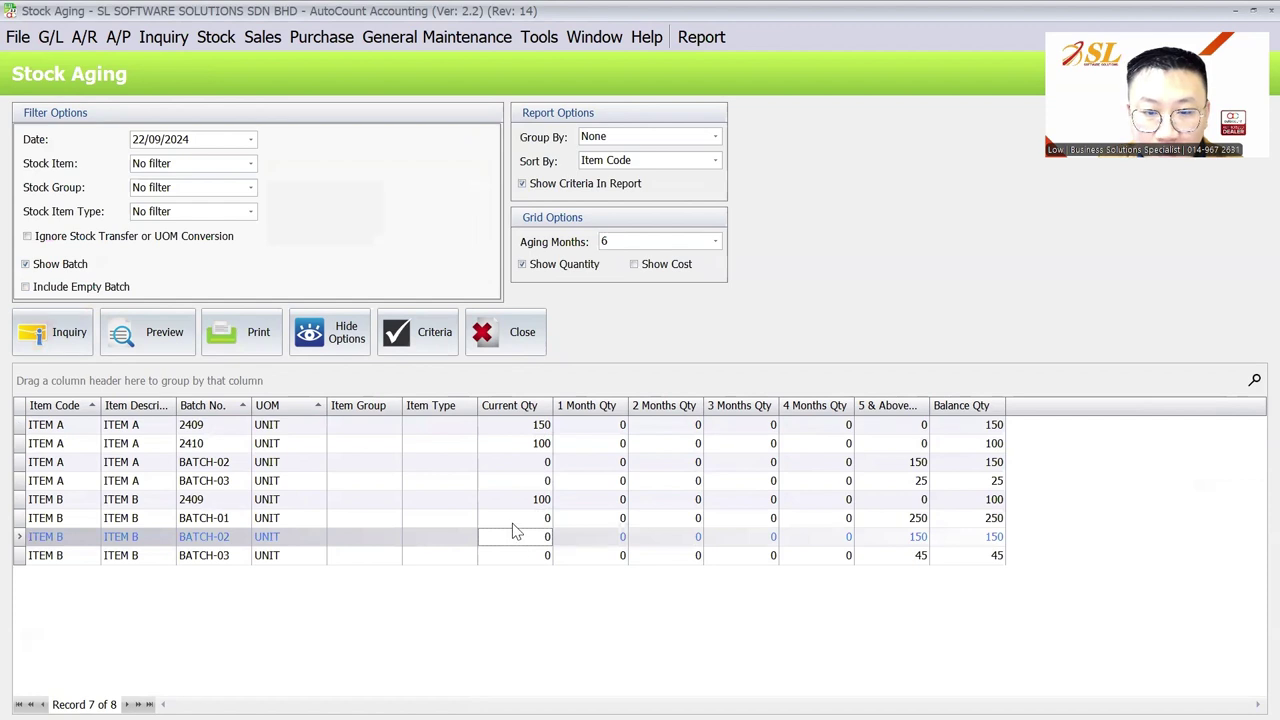
pyautogui.click(389, 637)
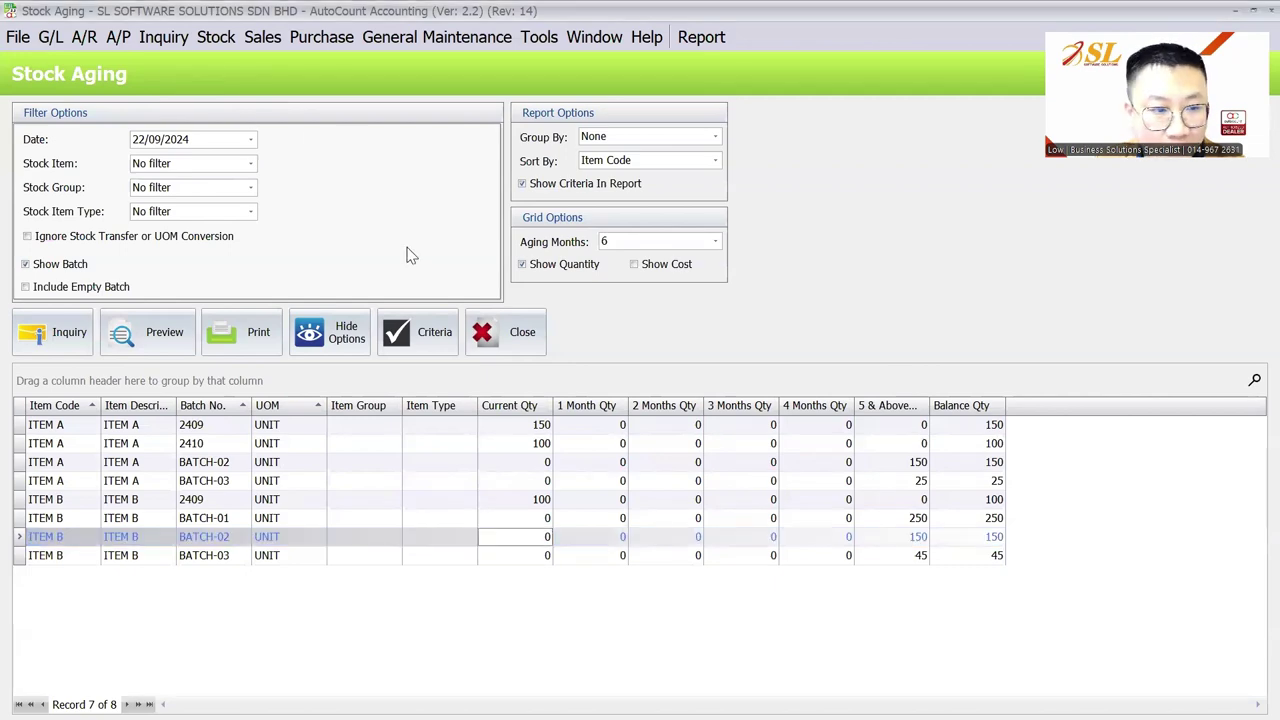
pyautogui.click(163, 37)
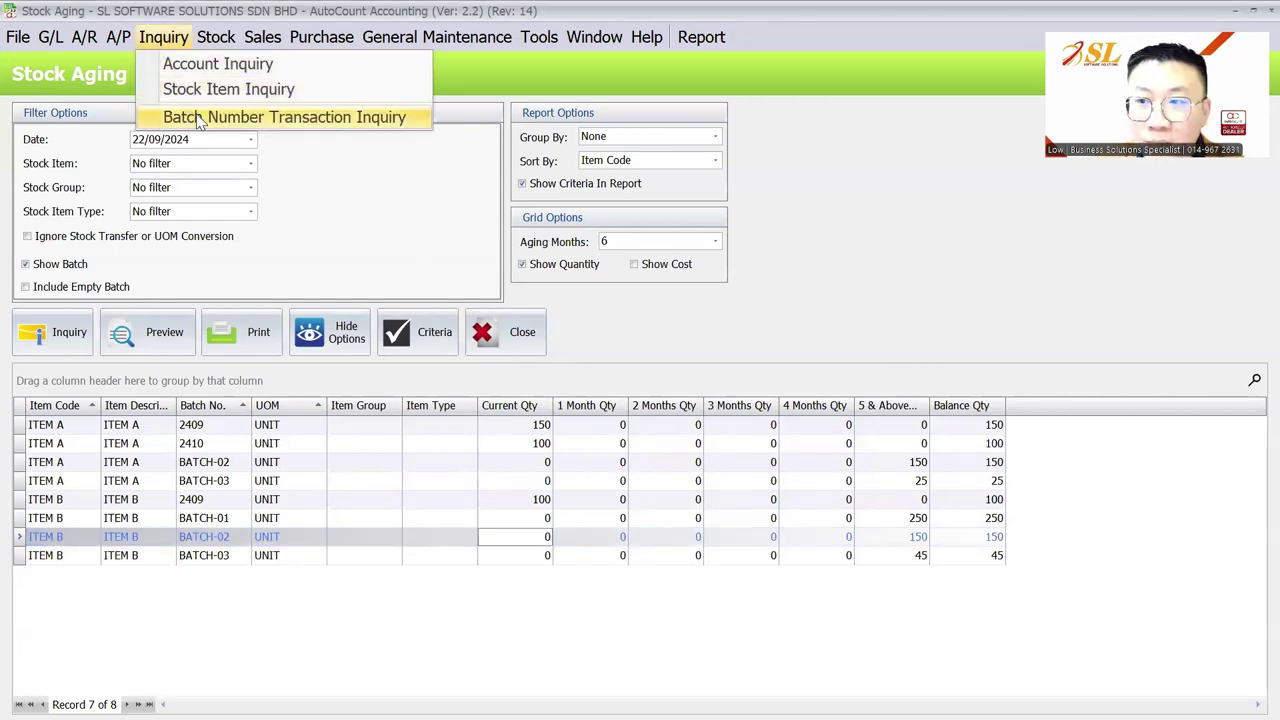
# Step: Inquire ITEM A batch 2410 transactions in Batch Number Transaction Inquiry, then switch to batch 2409
pyautogui.click(198, 118)
pyautogui.click(200, 119)
pyautogui.click(110, 203)
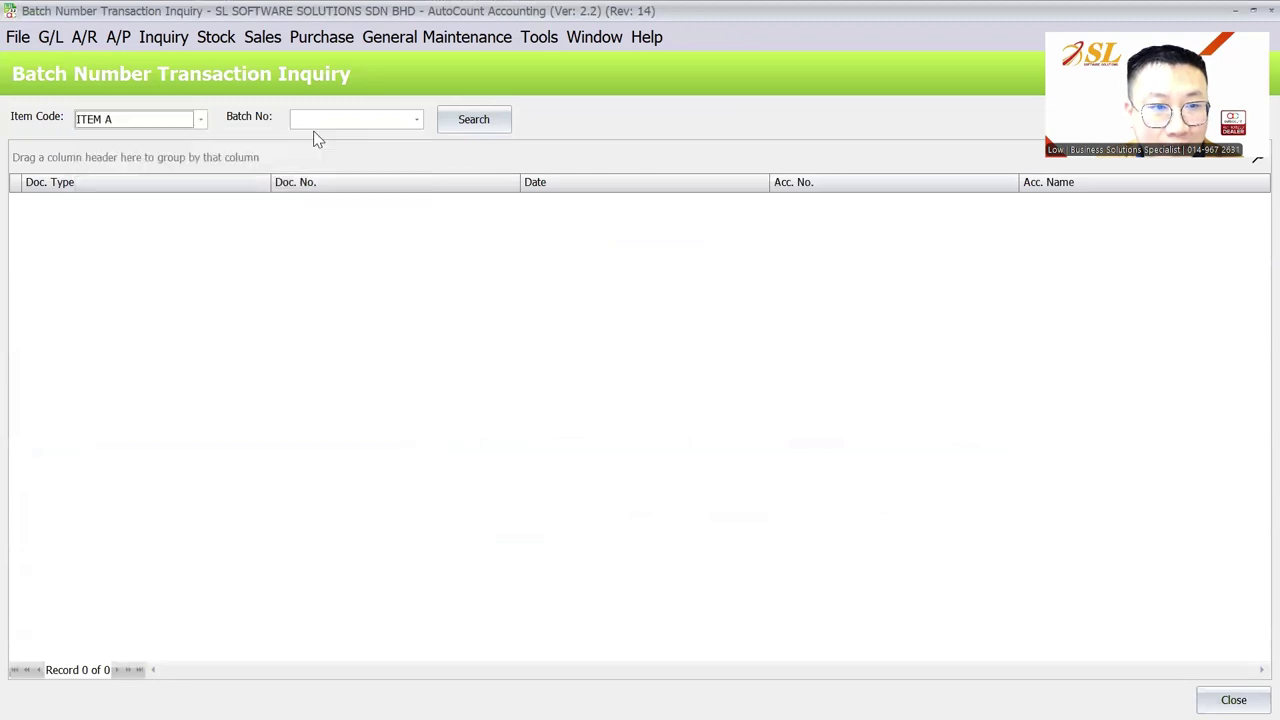
pyautogui.click(324, 120)
pyautogui.click(410, 260)
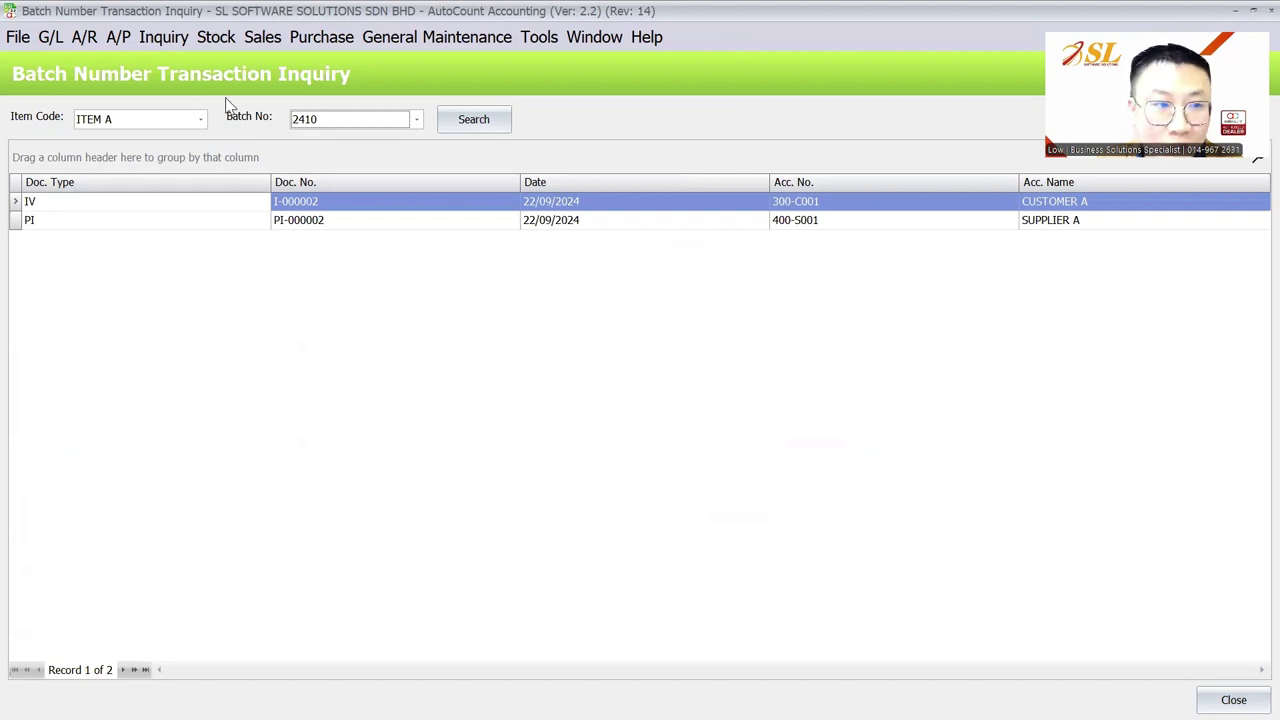
pyautogui.click(326, 119)
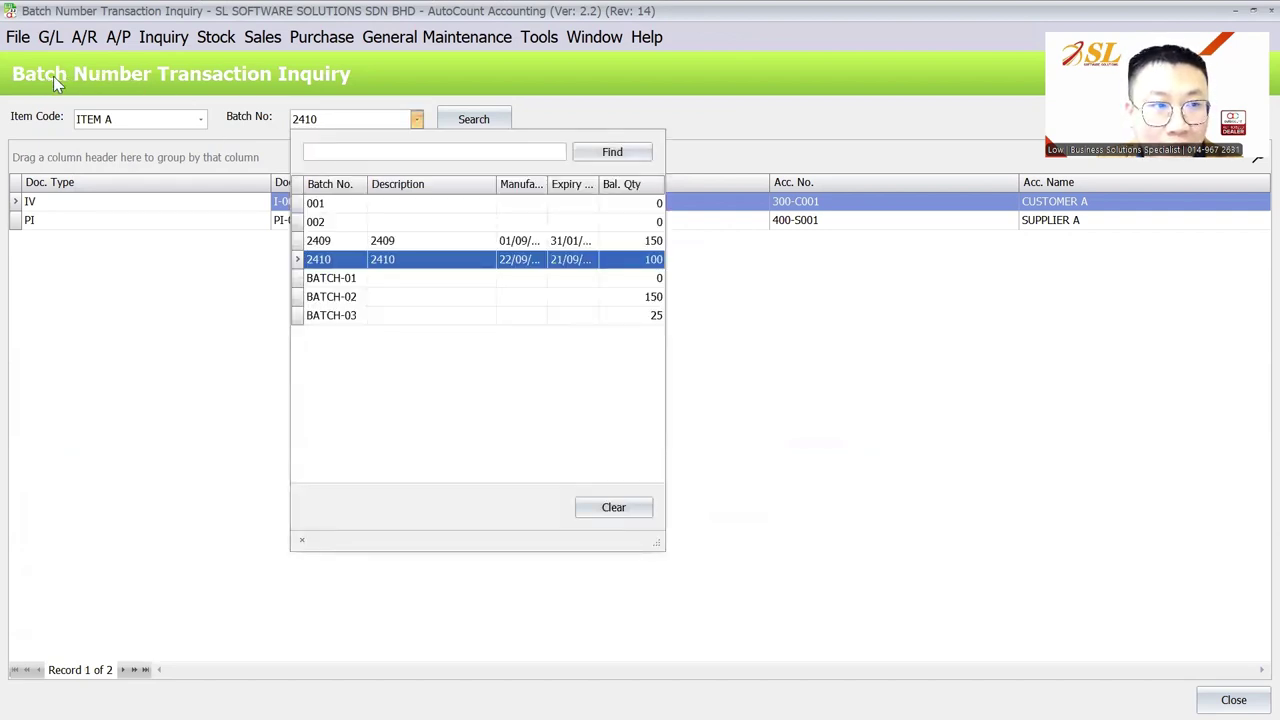
pyautogui.click(374, 241)
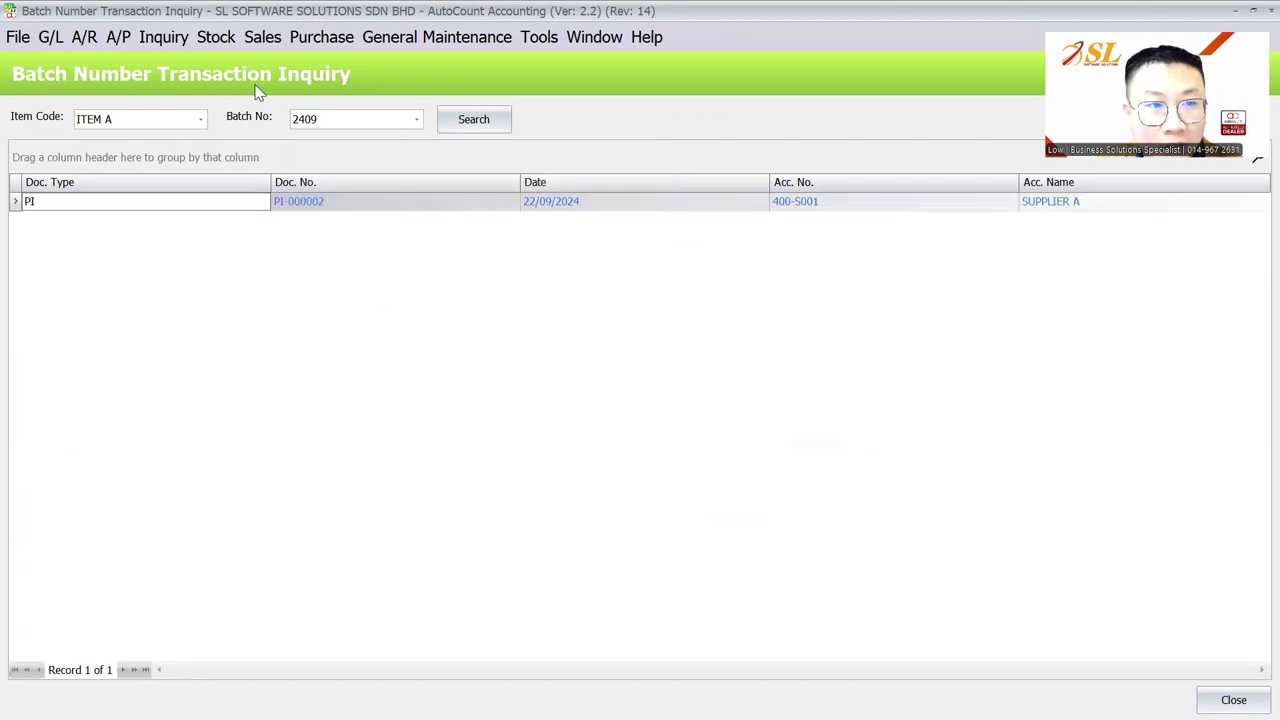
# Step: Search batches for 2409 and select the ITEM A batch, showing only purchase invoice PI-000002
pyautogui.click(458, 122)
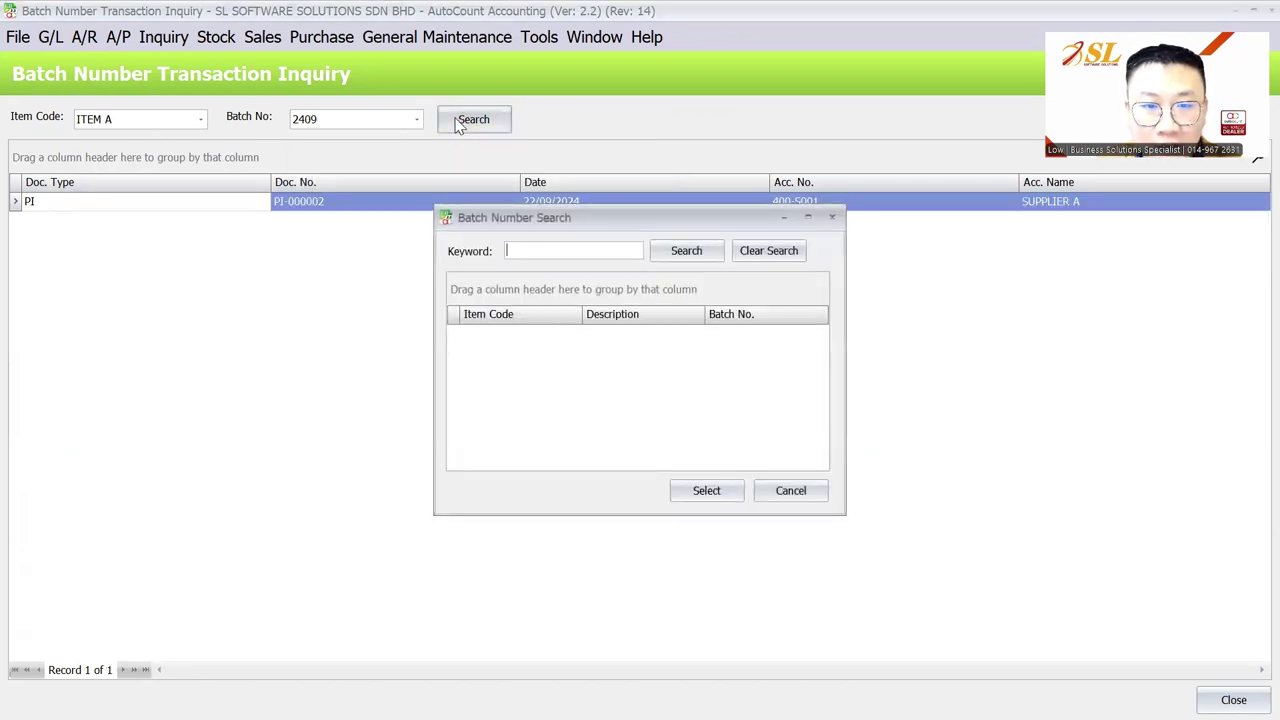
pyautogui.click(831, 217)
pyautogui.click(200, 119)
pyautogui.click(364, 507)
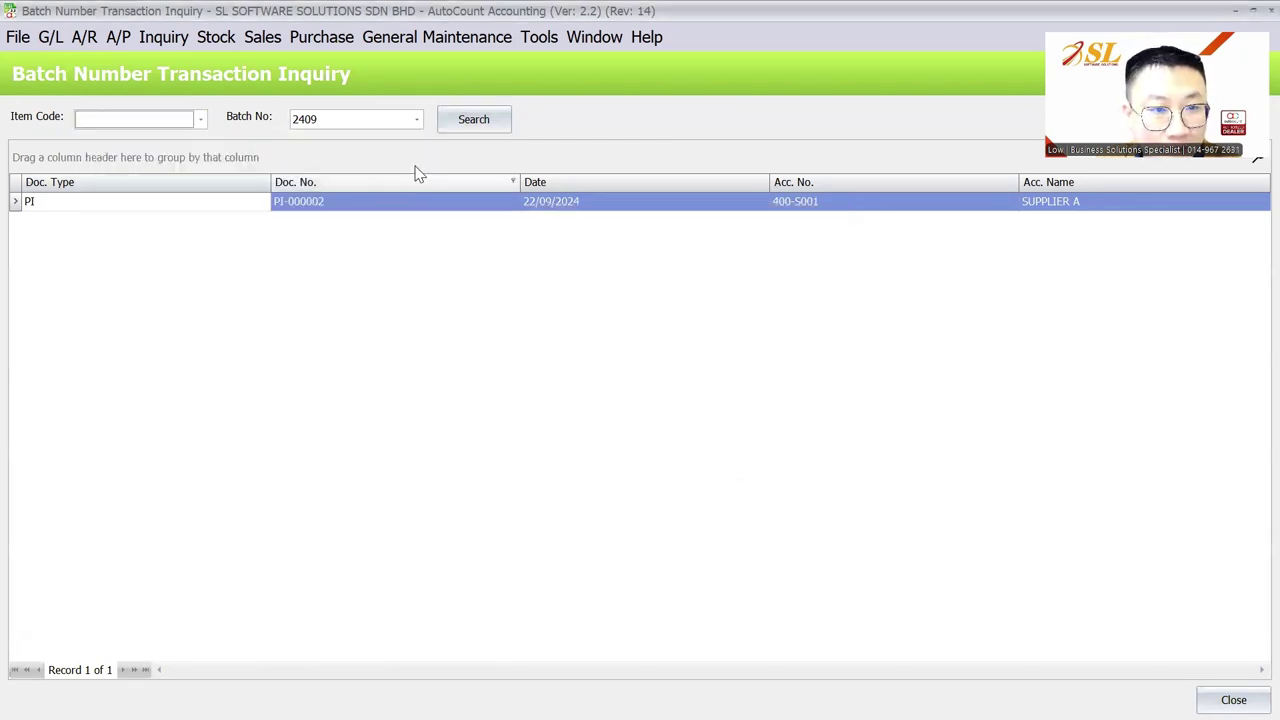
pyautogui.click(416, 119)
pyautogui.click(416, 119)
pyautogui.click(508, 119)
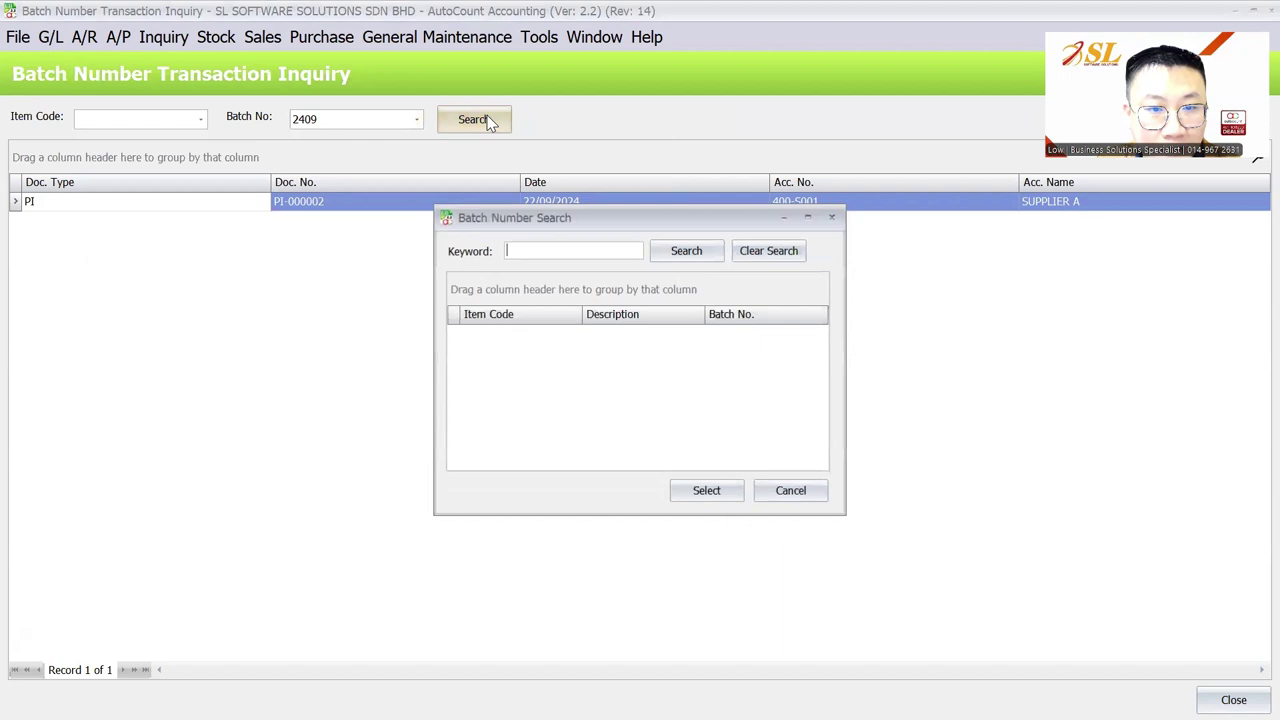
pyautogui.click(689, 253)
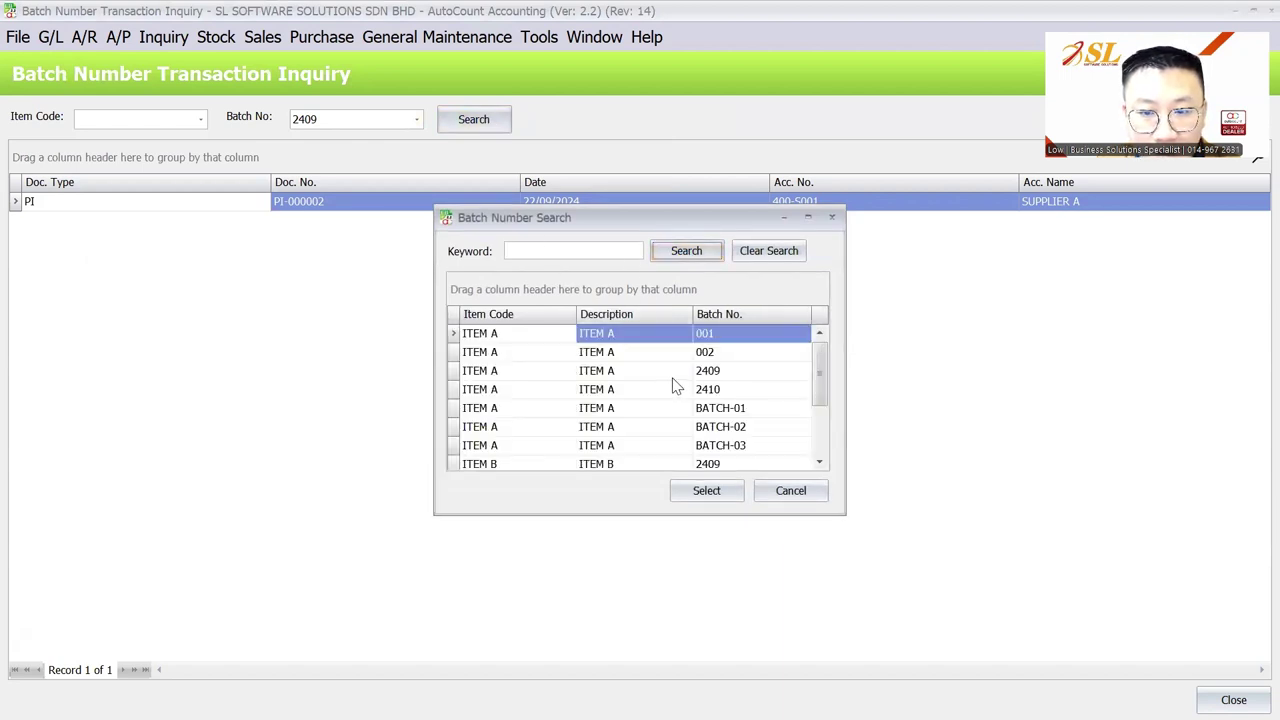
pyautogui.click(587, 253)
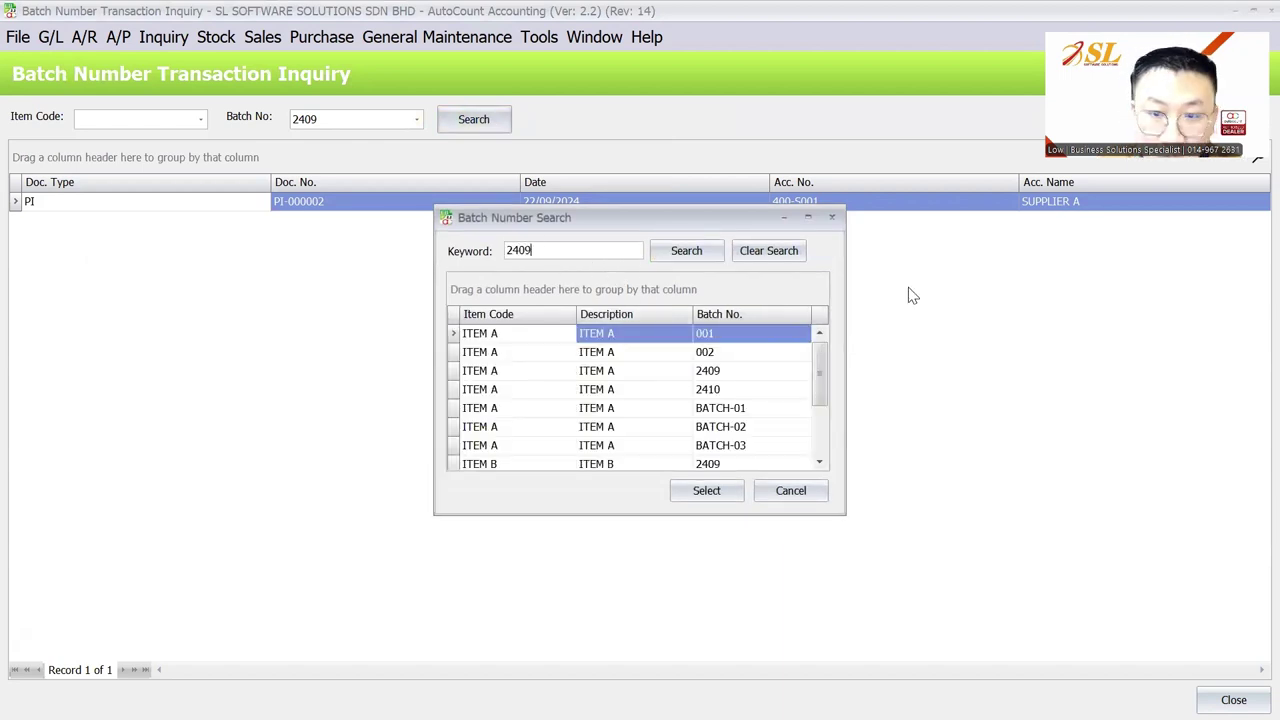
pyautogui.click(684, 251)
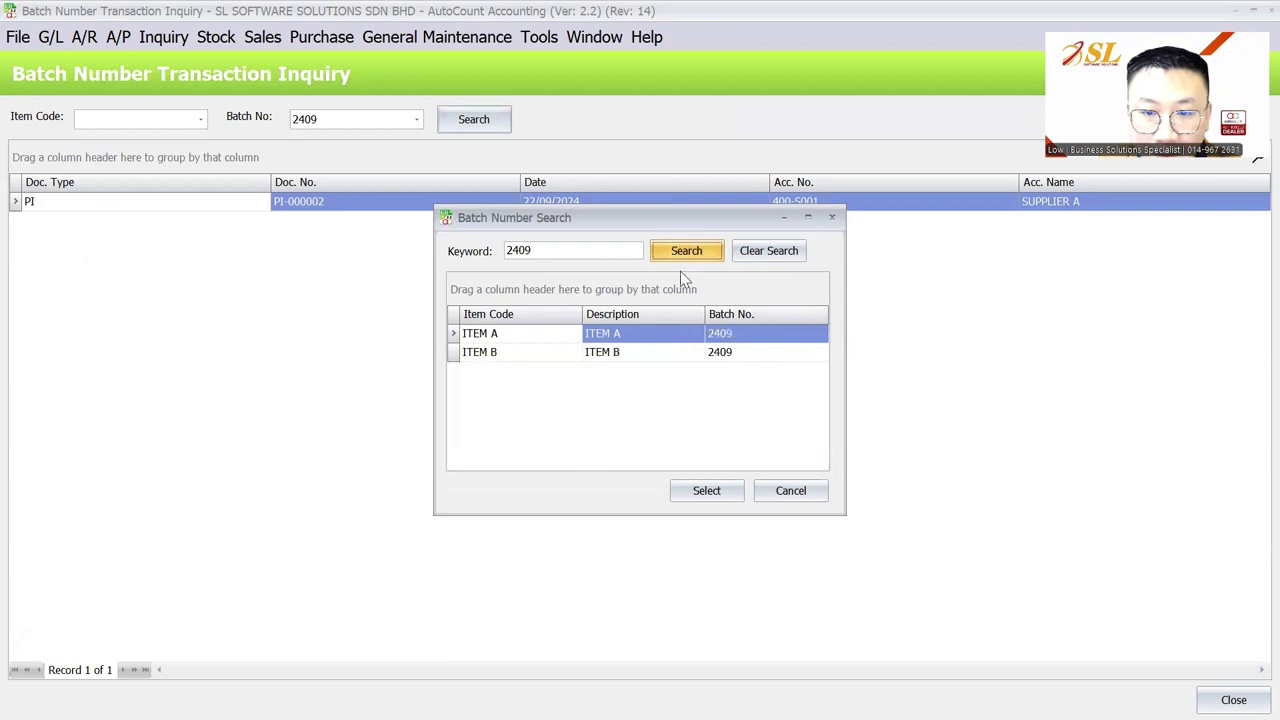
pyautogui.click(686, 355)
pyautogui.click(686, 342)
pyautogui.doubleClick(686, 344)
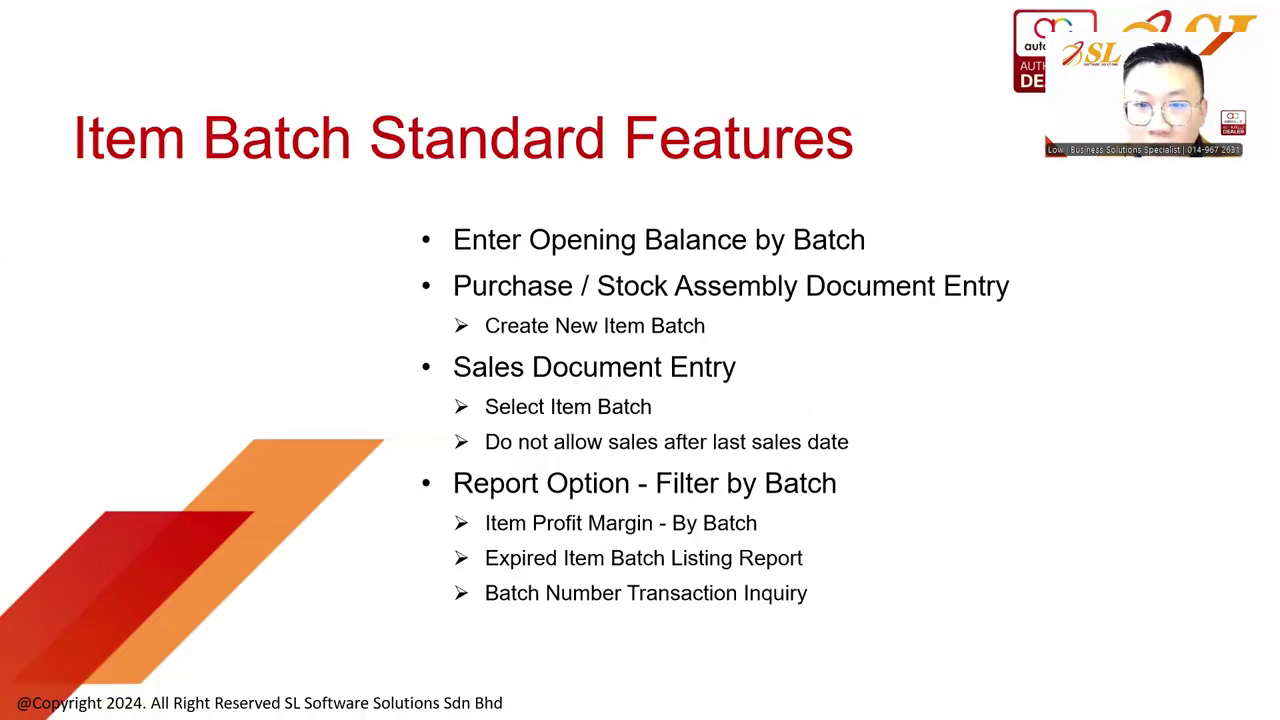
# Step: Advance to the 'Other Setting' slide and return to AutoCount's main window
pyautogui.click(67, 677)
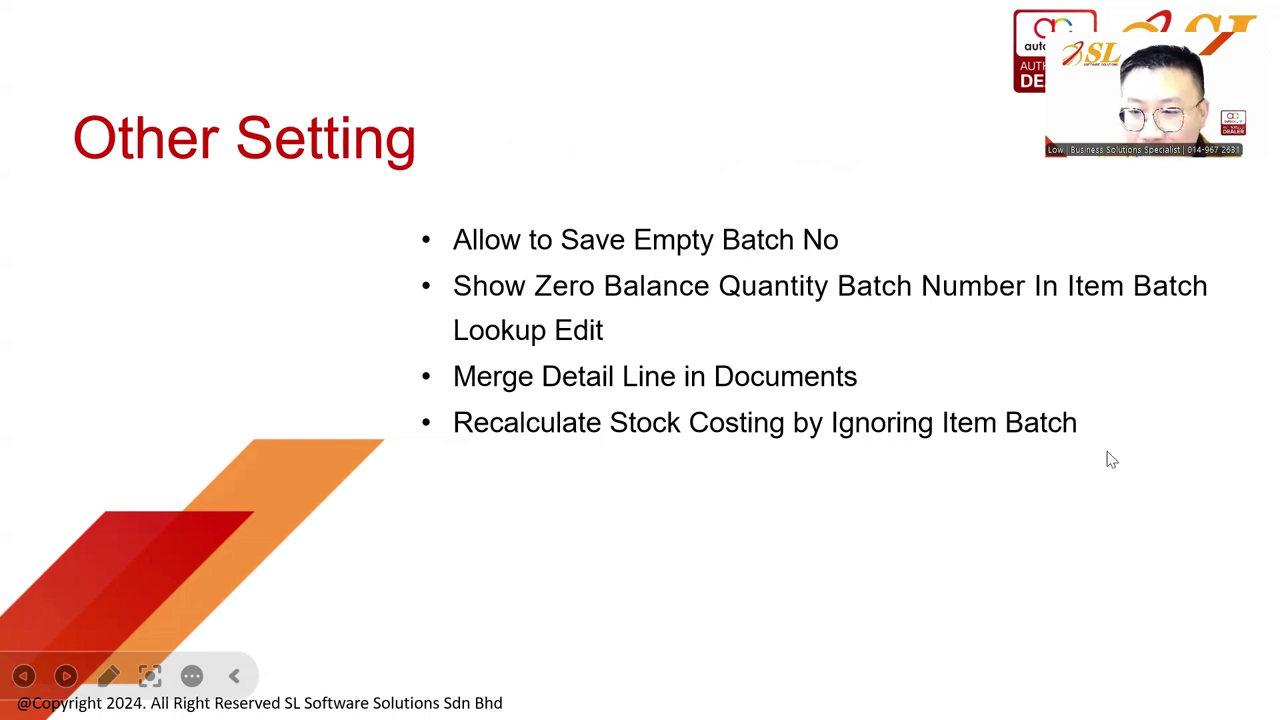
pyautogui.hotkey('alt', 'Tab')
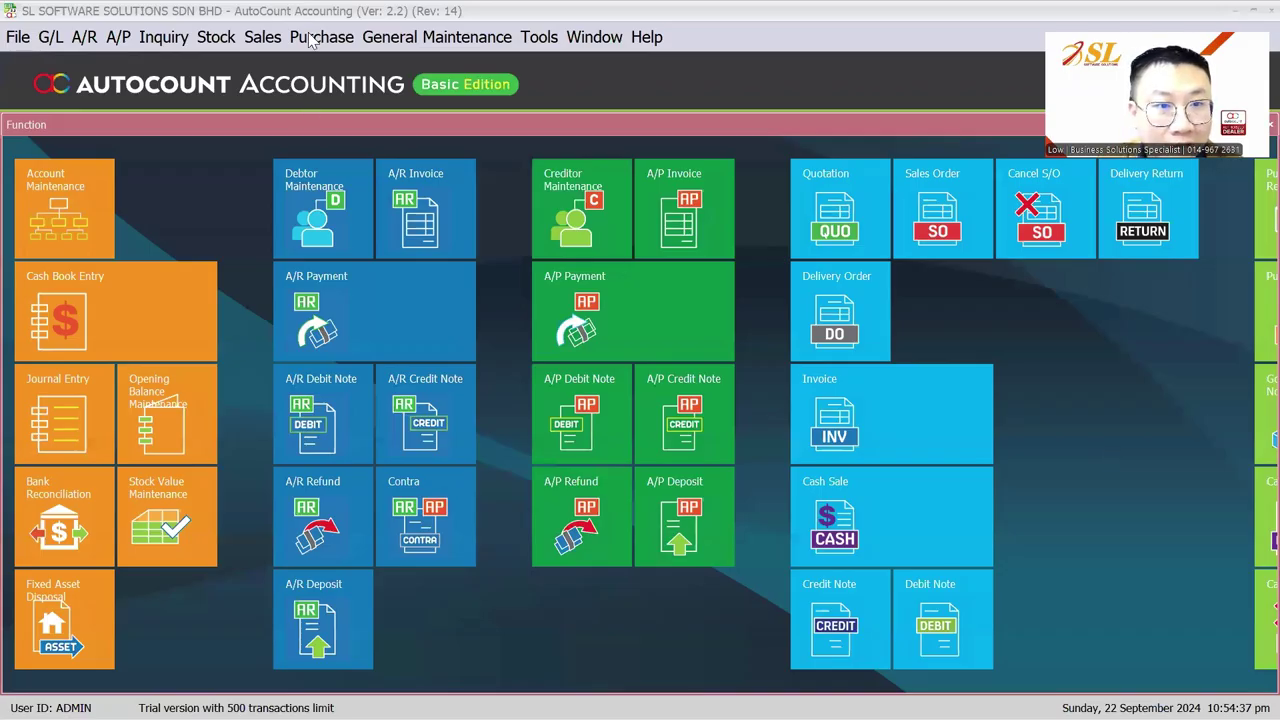
# Step: Look over the Purchase Invoice list and the stock item list
pyautogui.click(316, 38)
pyautogui.click(355, 161)
pyautogui.click(240, 37)
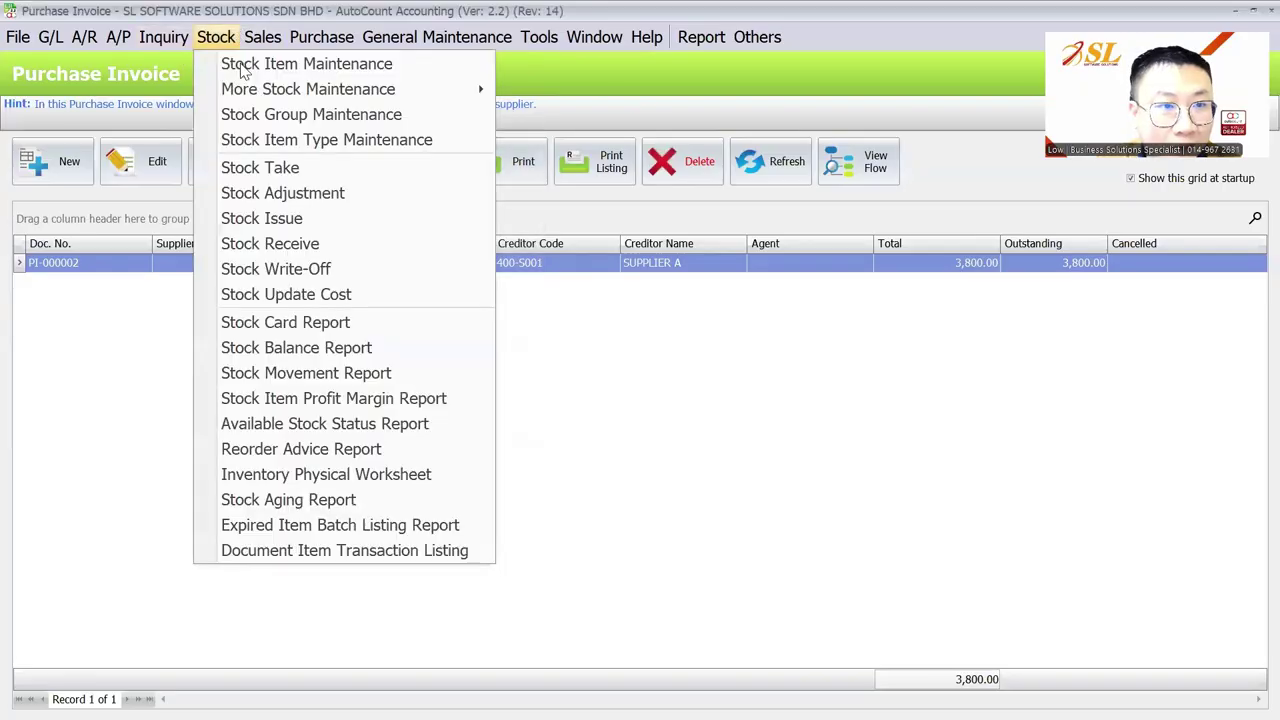
pyautogui.click(241, 63)
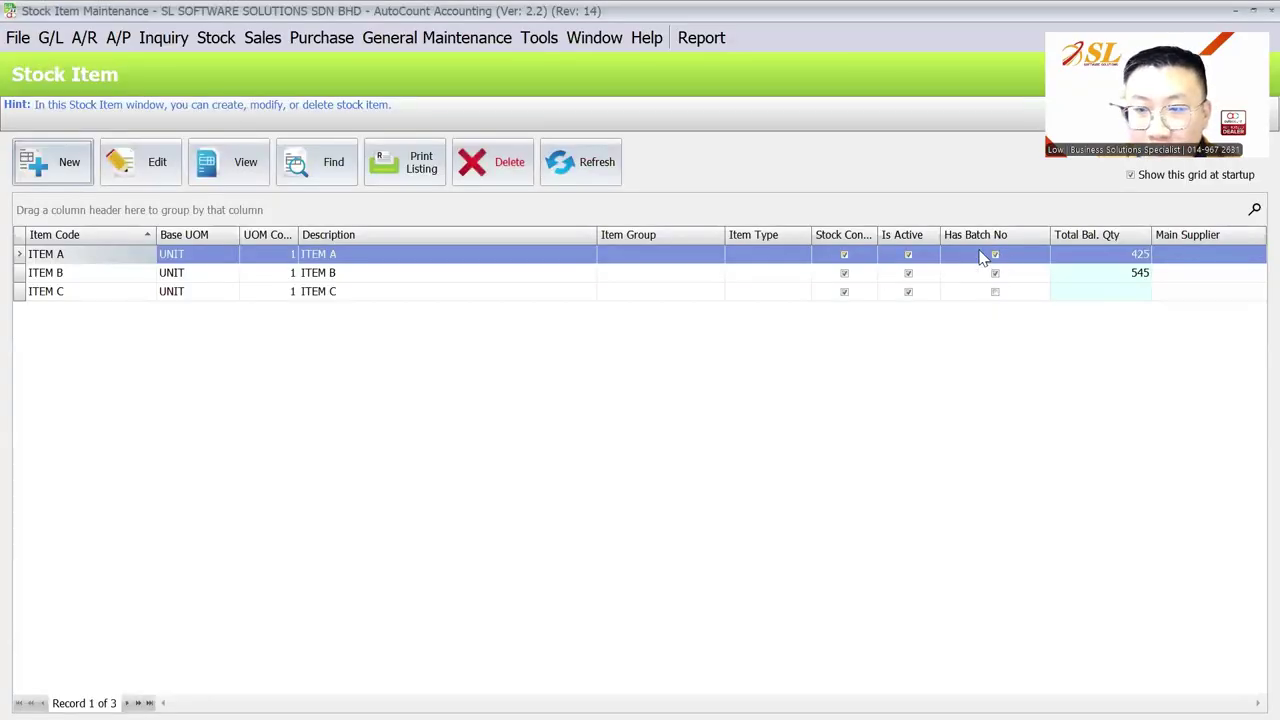
pyautogui.press('Escape')
pyautogui.click(318, 37)
pyautogui.click(364, 168)
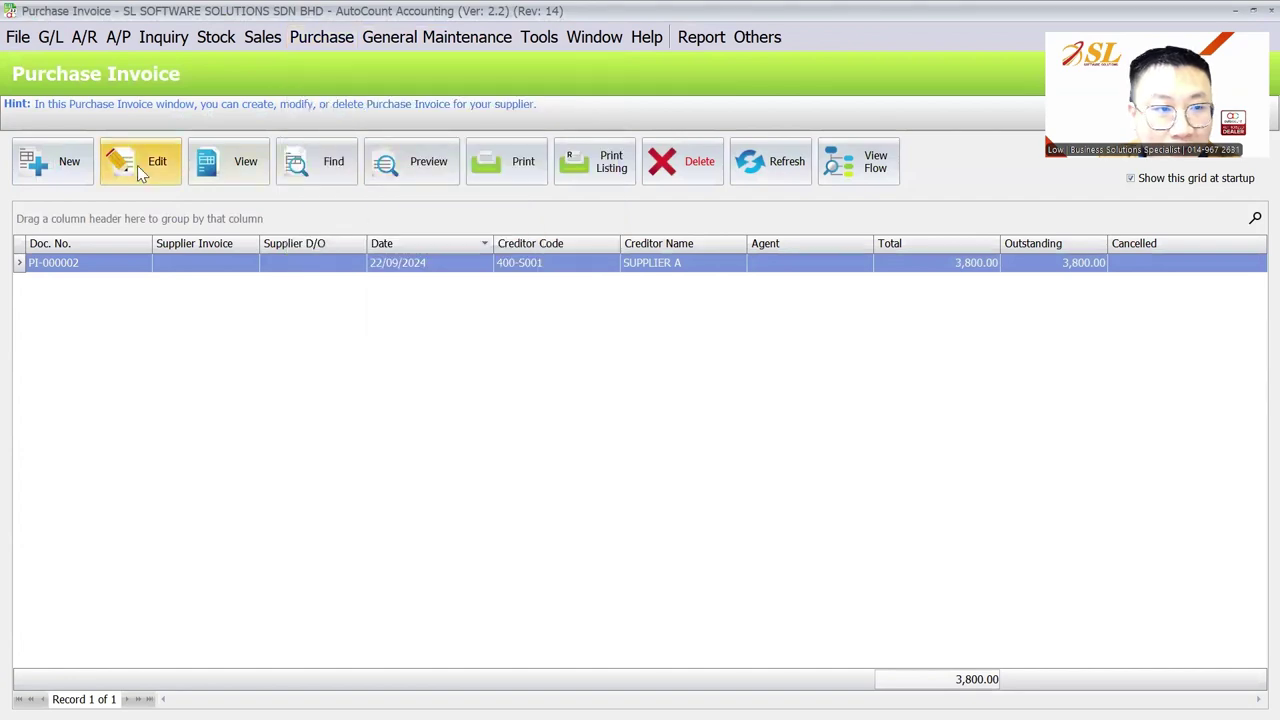
# Step: Attempt a SUPPLIER A purchase invoice for ITEM A with no batch, see it rejected, and discard it
pyautogui.click(55, 160)
pyautogui.click(215, 160)
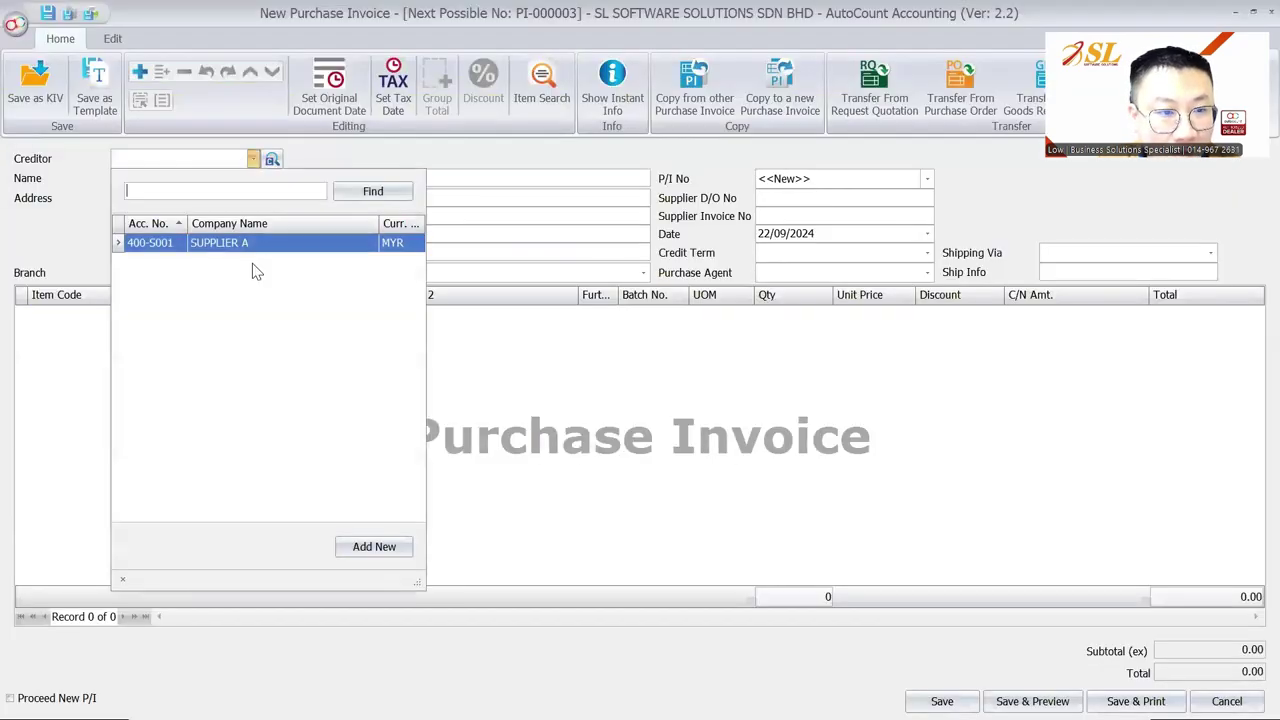
pyautogui.click(180, 240)
pyautogui.rightClick(223, 320)
pyautogui.click(272, 334)
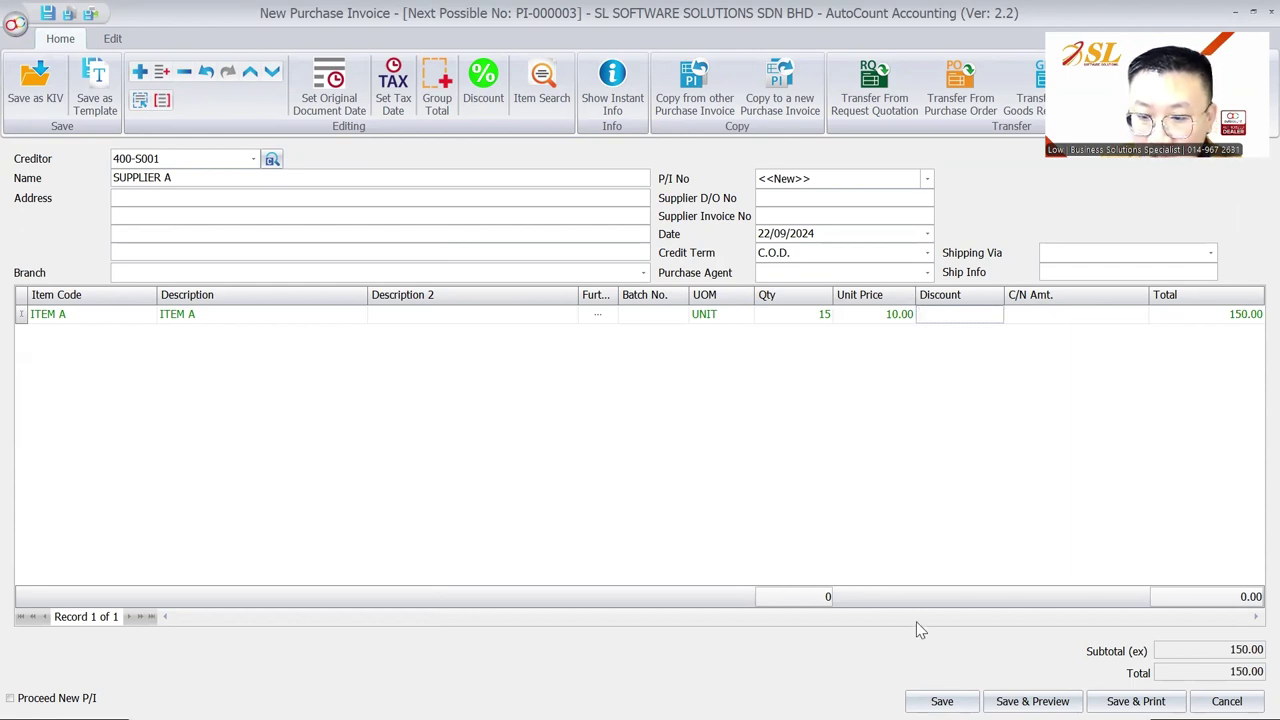
pyautogui.click(942, 701)
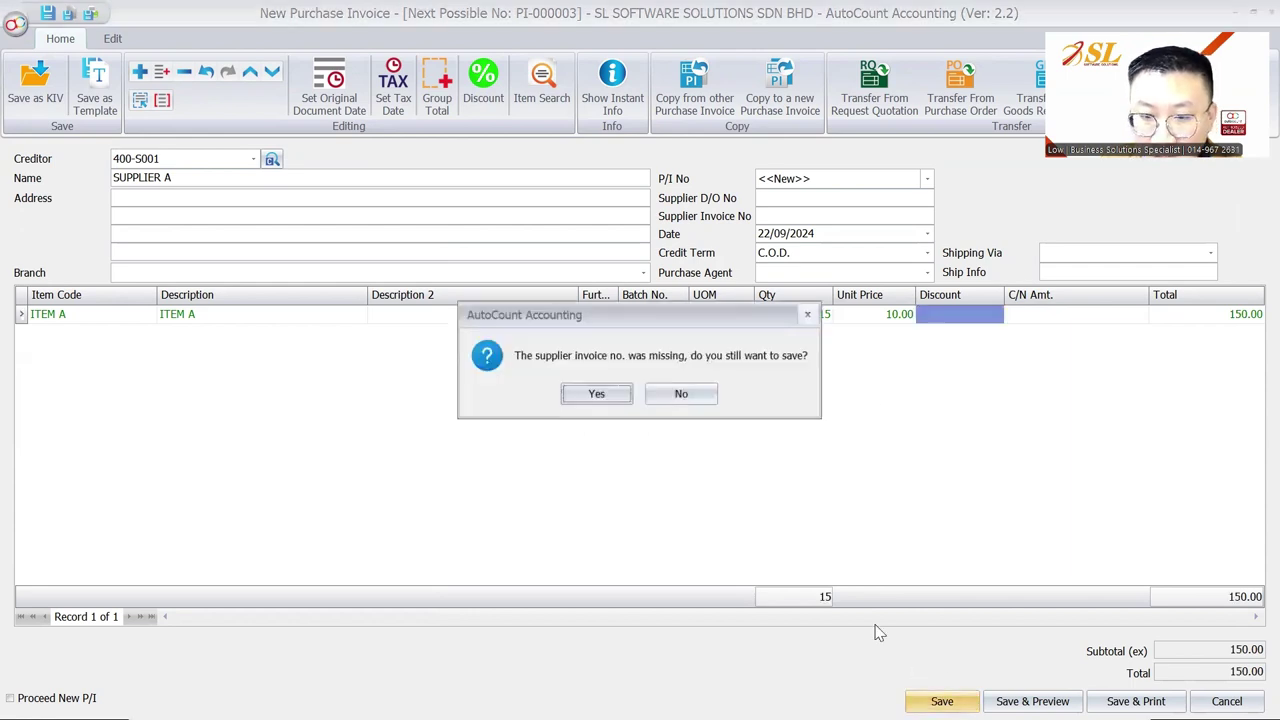
pyautogui.click(600, 400)
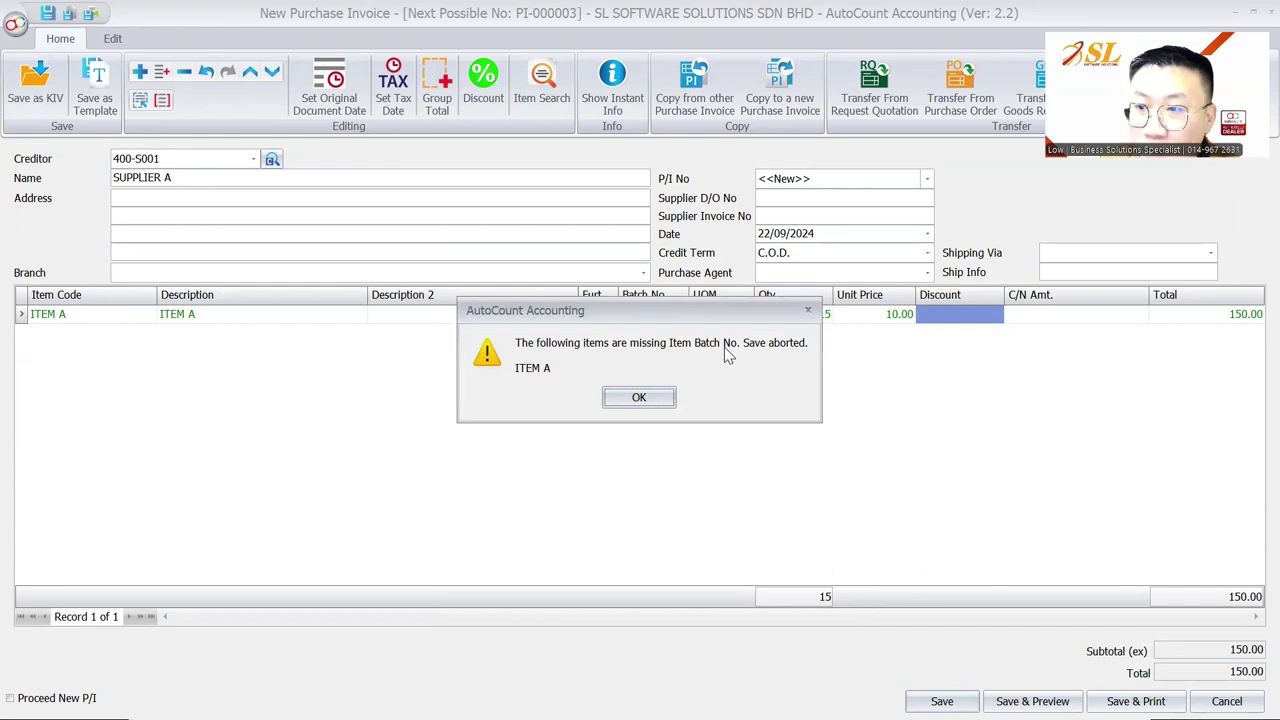
pyautogui.press('Return')
pyautogui.press('Escape')
pyautogui.click(652, 395)
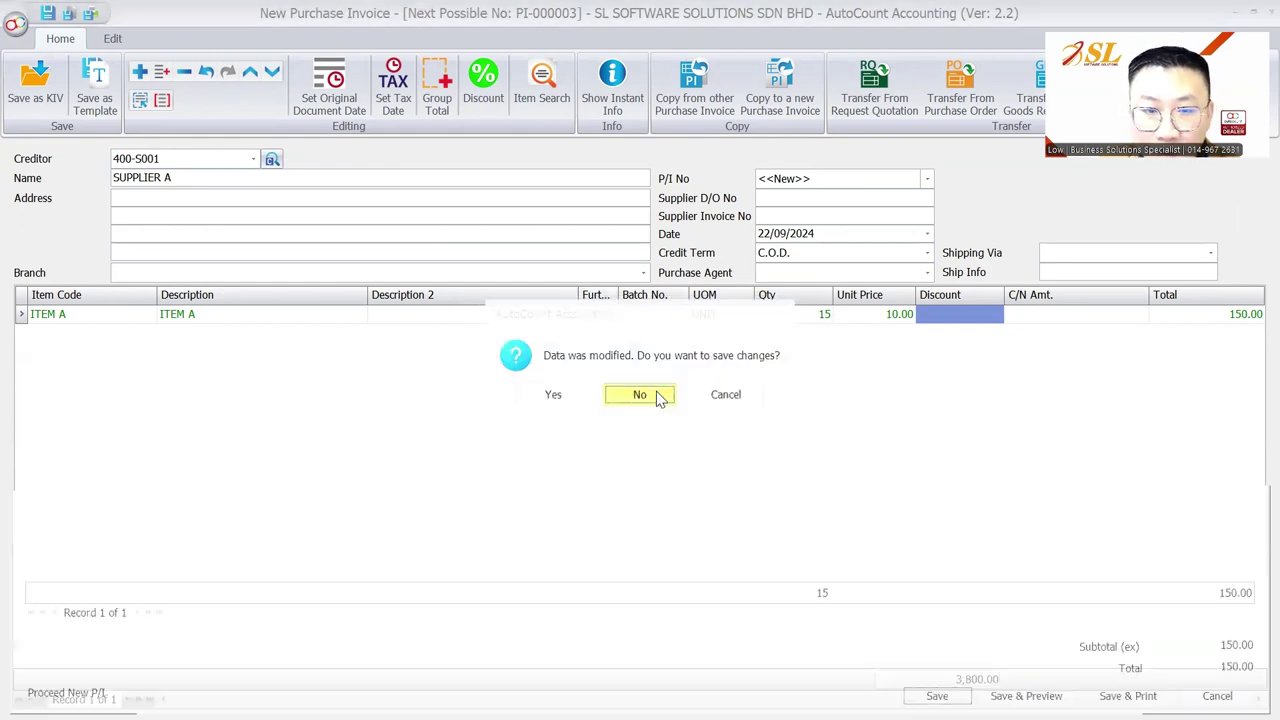
# Step: Start a new sales invoice for CUSTOMER A with an ITEM A line
pyautogui.click(300, 37)
pyautogui.click(288, 136)
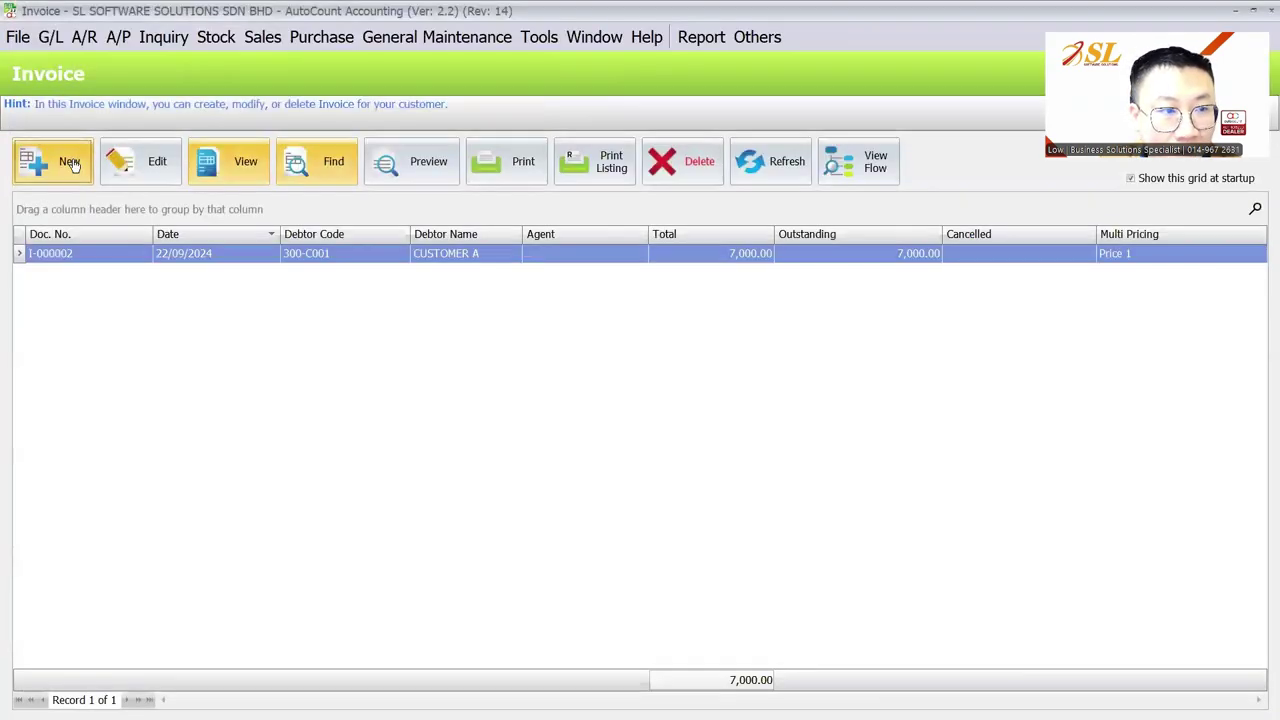
pyautogui.click(54, 160)
pyautogui.click(261, 184)
pyautogui.click(236, 275)
pyautogui.rightClick(218, 348)
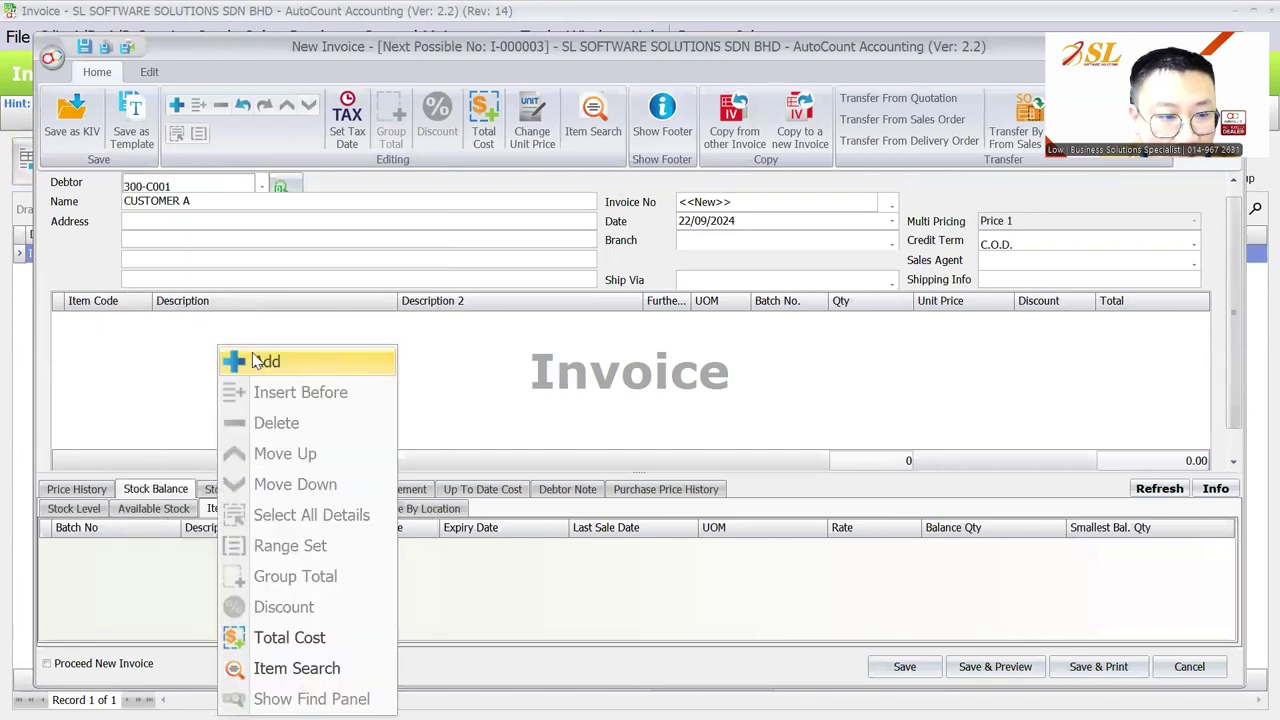
pyautogui.click(260, 357)
pyautogui.click(168, 382)
# Step: Enter quantity 15 at 10.00, see the save refused for a missing batch number, and discard it
pyautogui.click(866, 301)
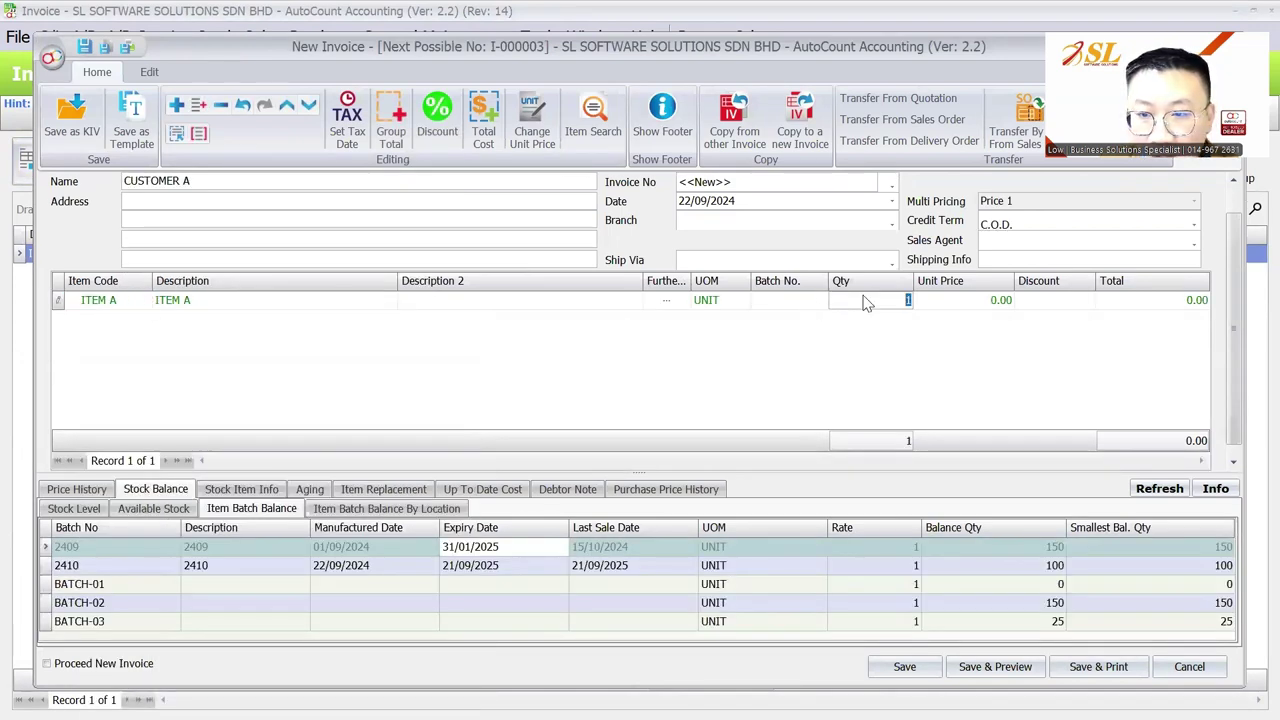
pyautogui.write('15')
pyautogui.press('Tab')
pyautogui.write('10')
pyautogui.press('Tab')
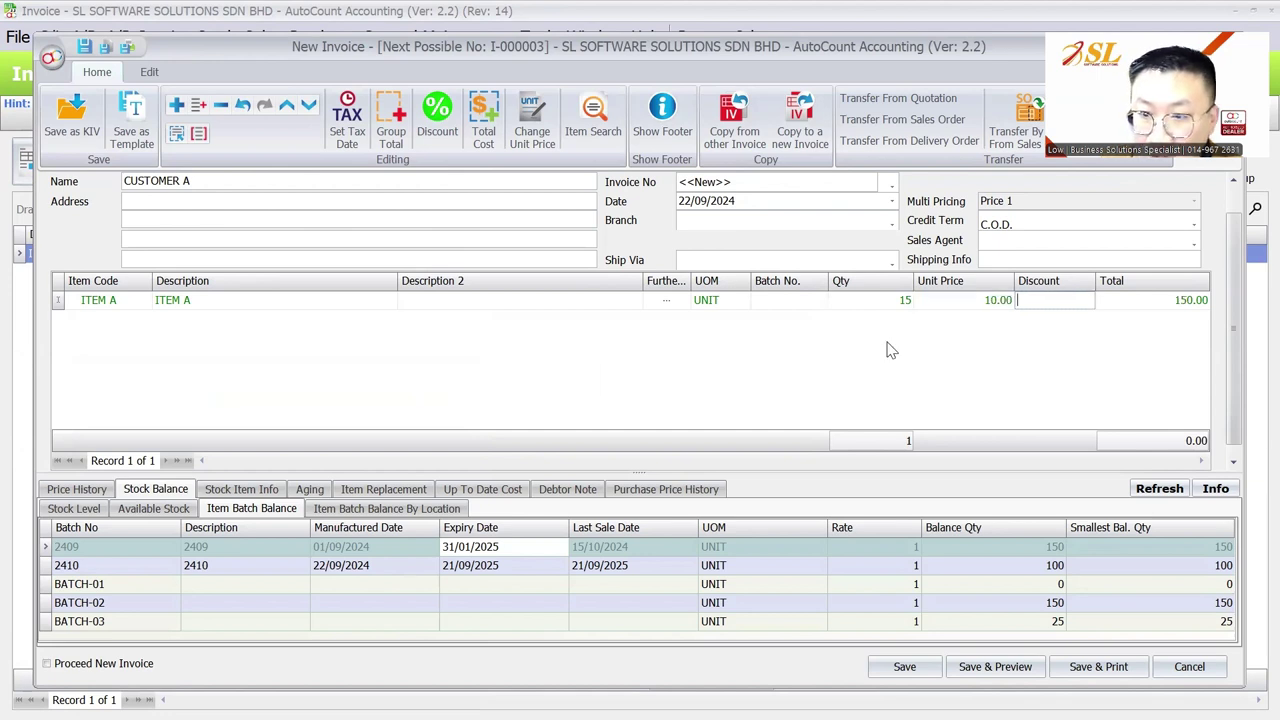
pyautogui.click(918, 674)
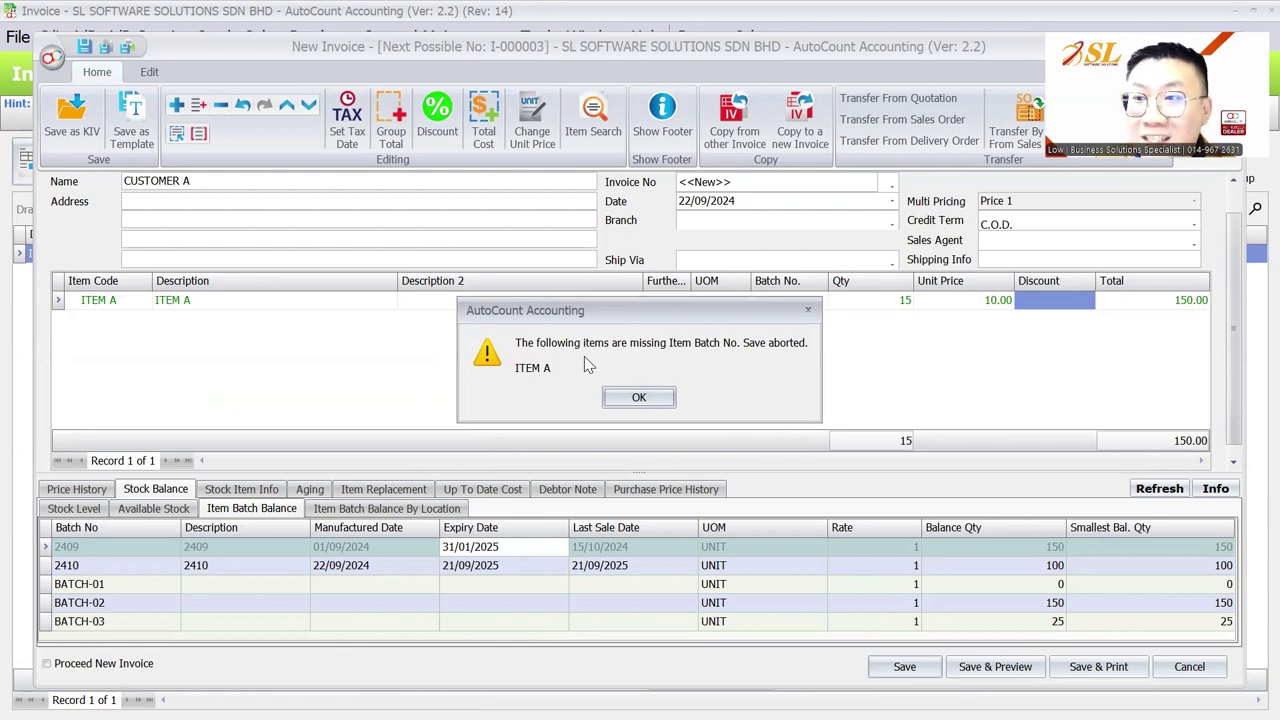
pyautogui.click(638, 397)
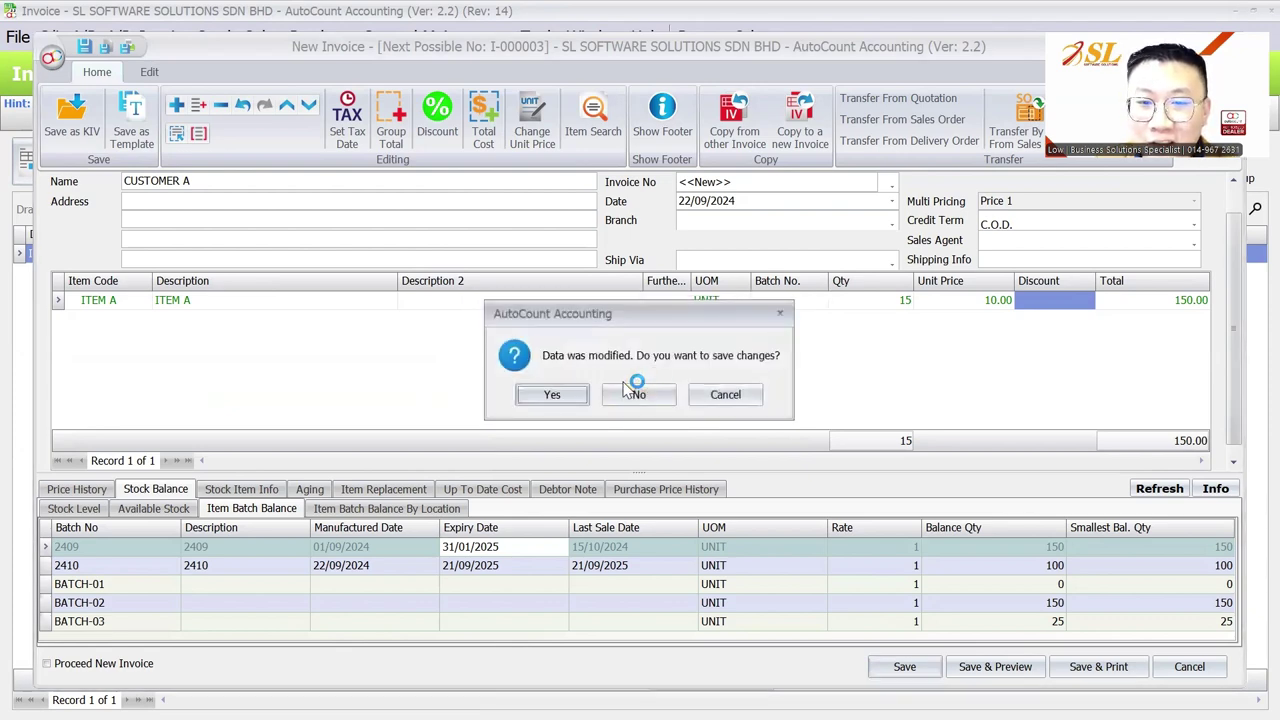
pyautogui.click(638, 396)
# Step: Tick Allow To Save Empty Batch No under Stock > General Stock Setting in Options and confirm
pyautogui.click(540, 38)
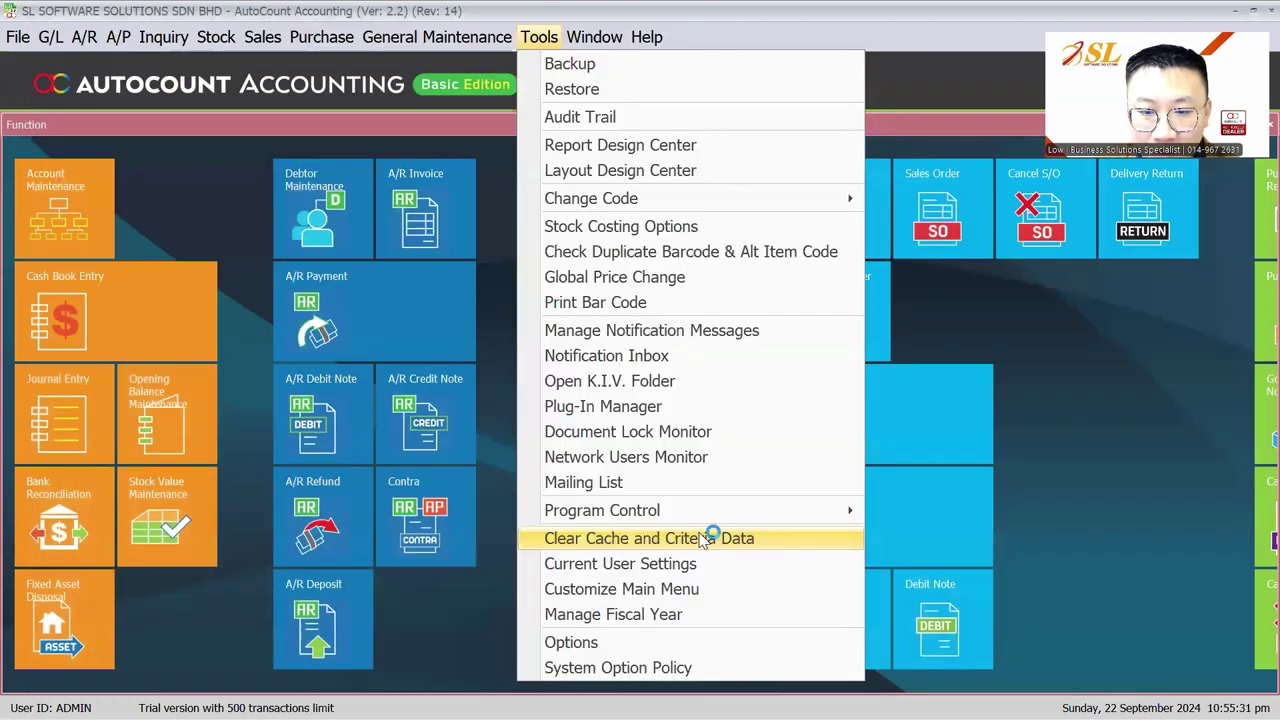
pyautogui.click(613, 645)
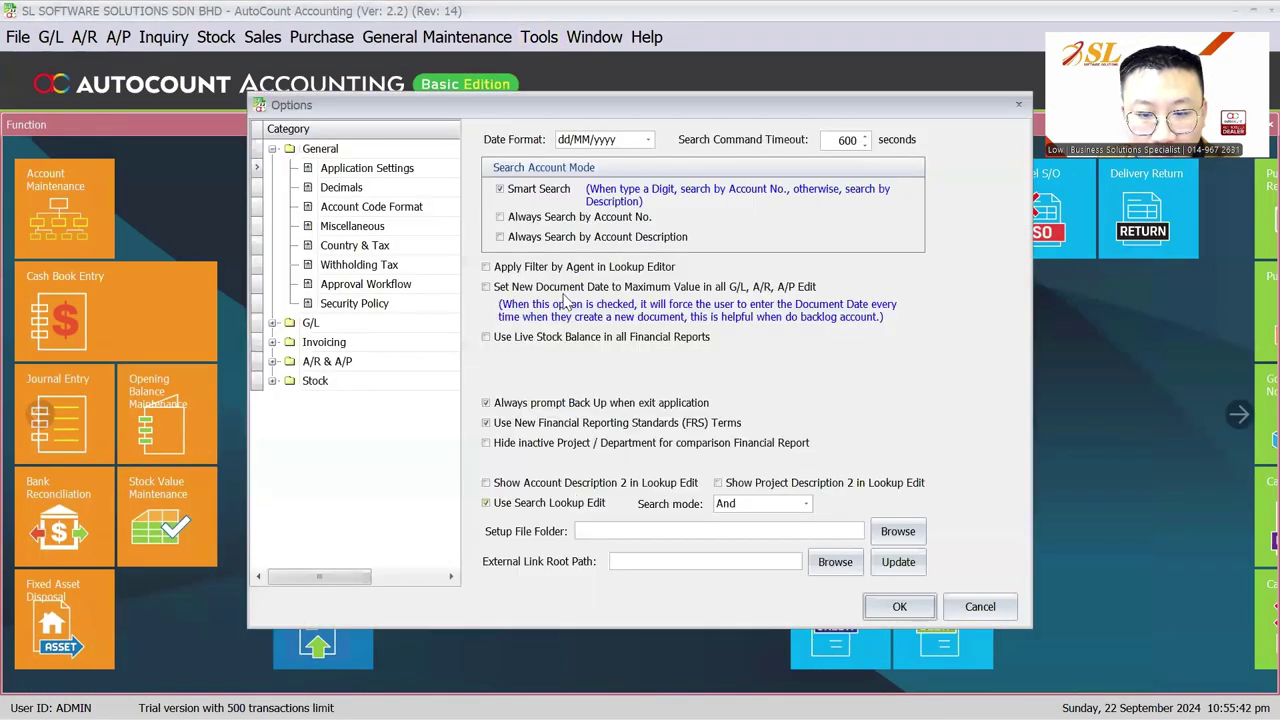
pyautogui.click(316, 417)
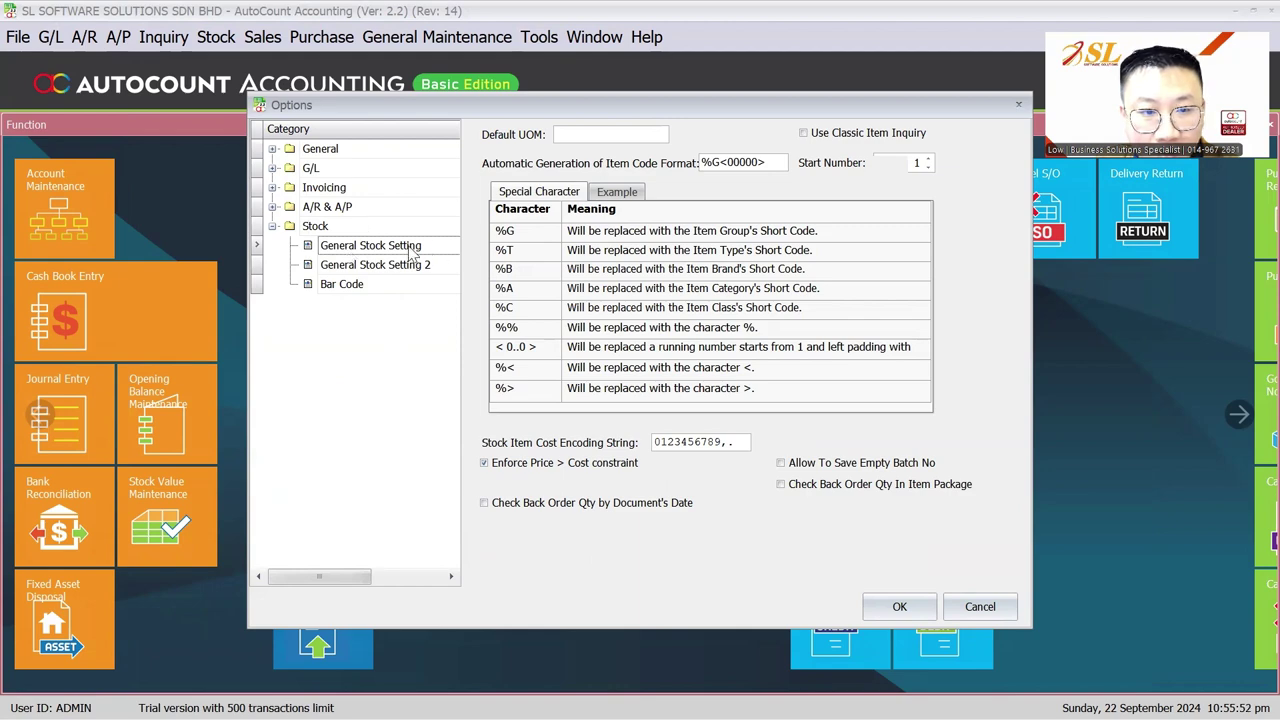
pyautogui.click(828, 465)
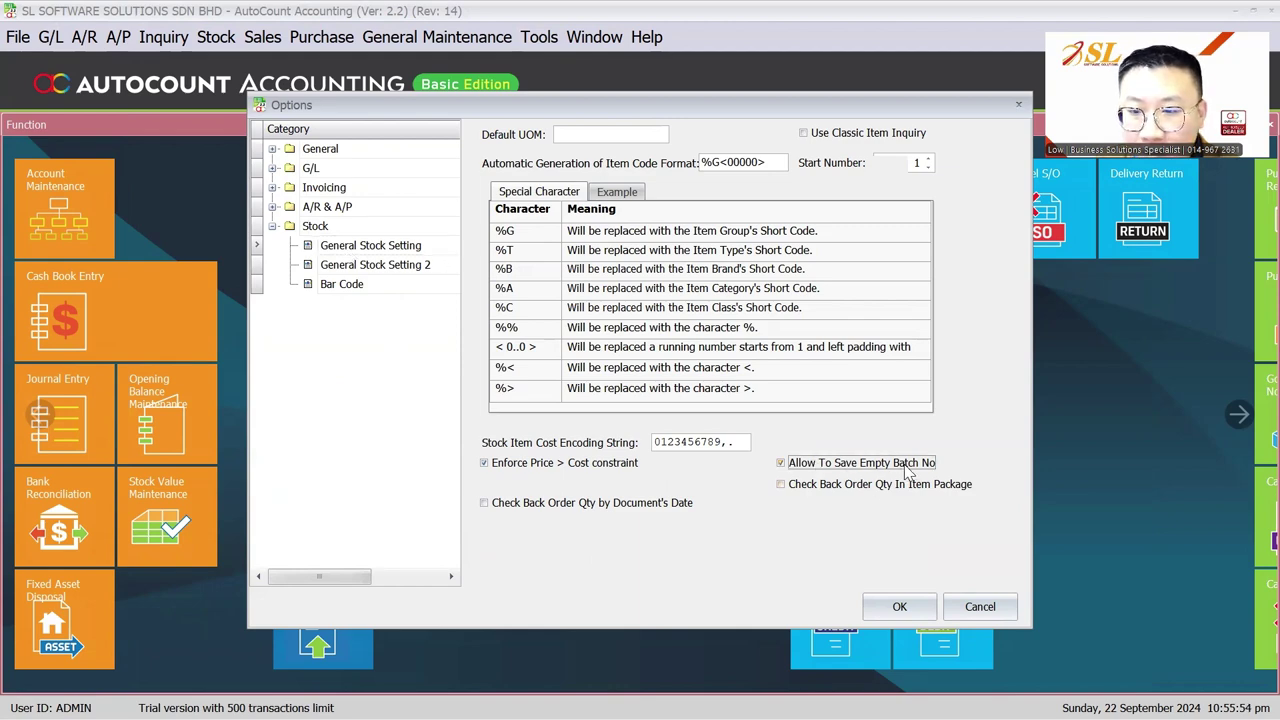
pyautogui.click(899, 606)
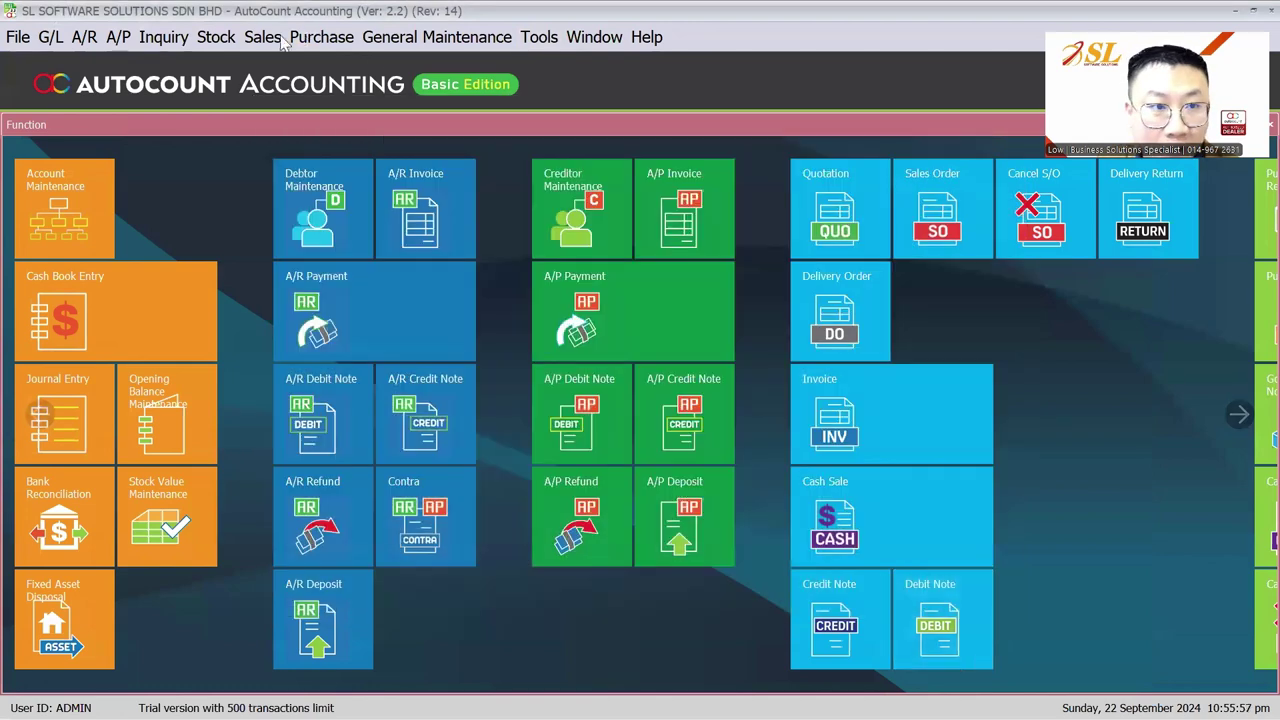
pyautogui.click(245, 38)
# Step: Start a new sales invoice for CUSTOMER A with an ITEM B line
pyautogui.moveTo(228, 40)
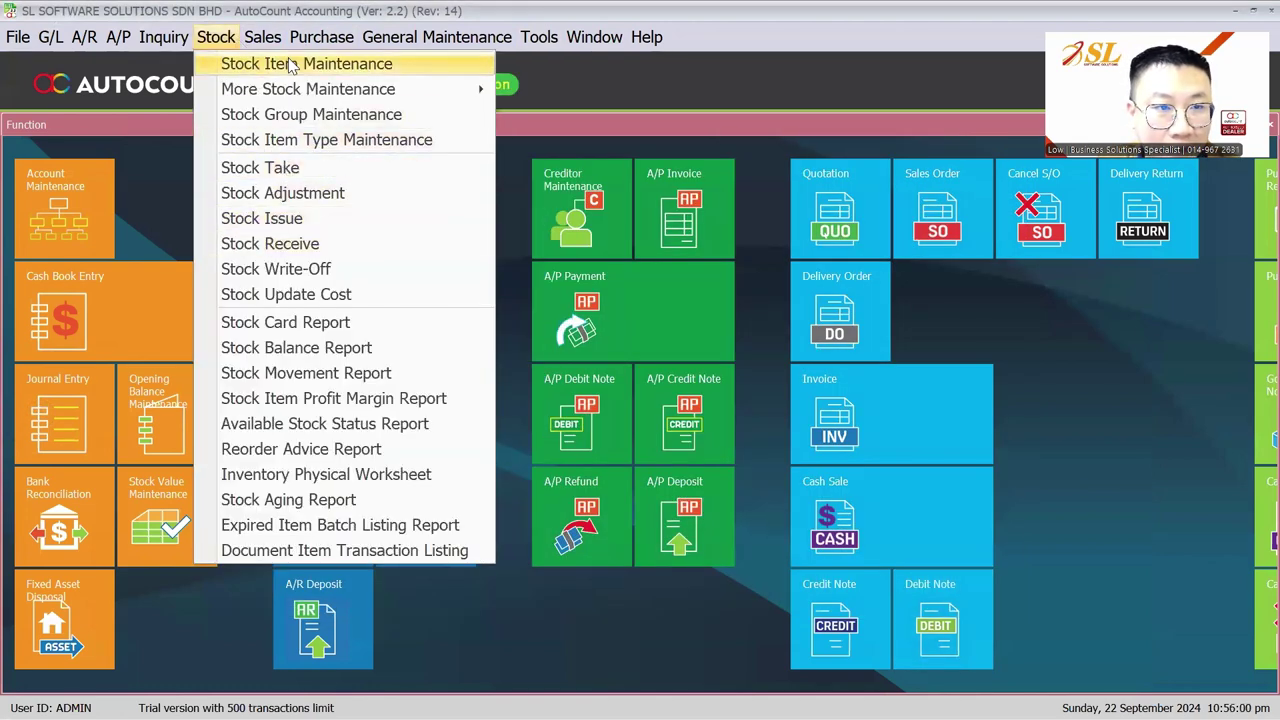
pyautogui.click(283, 139)
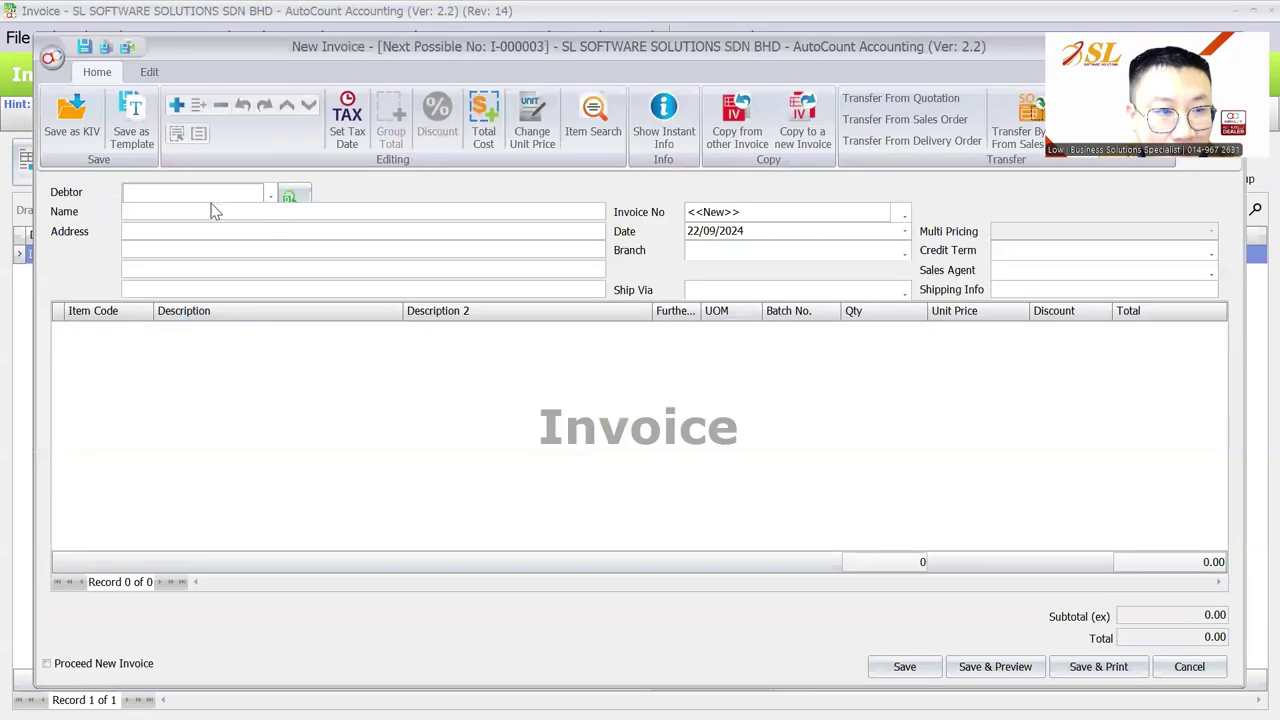
pyautogui.click(215, 205)
pyautogui.click(200, 284)
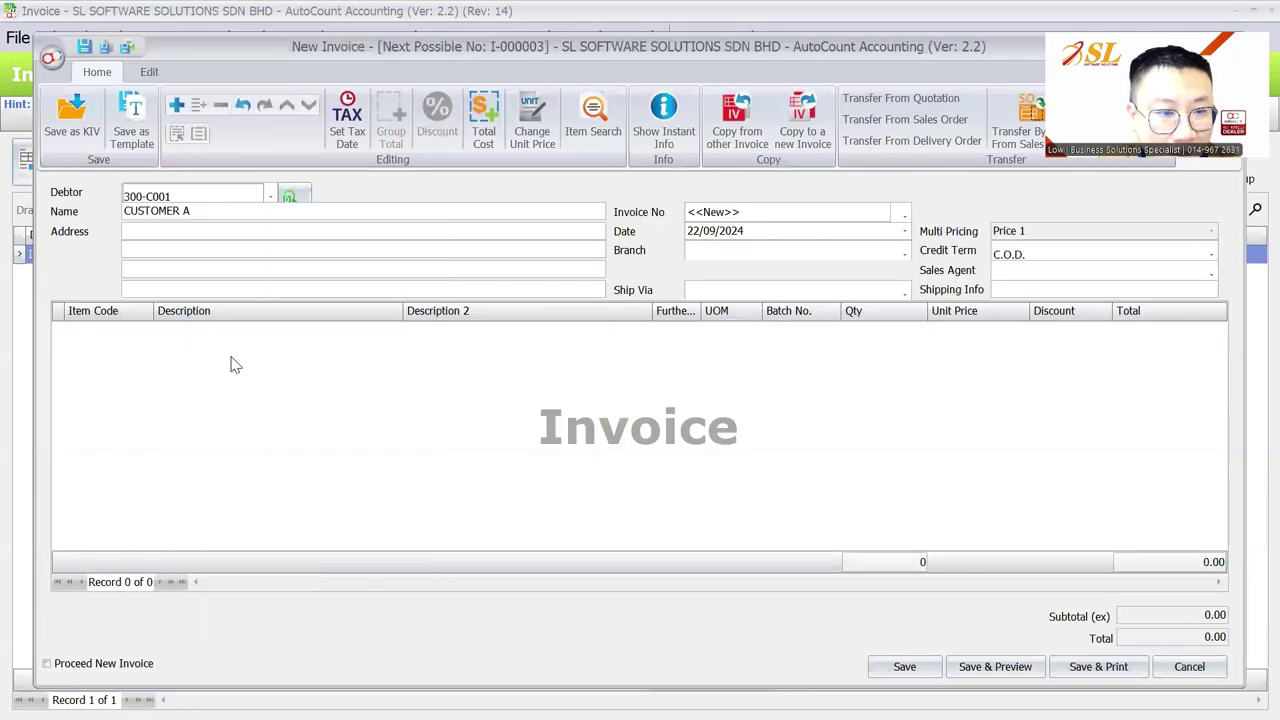
pyautogui.rightClick(259, 369)
pyautogui.click(259, 367)
pyautogui.doubleClick(114, 431)
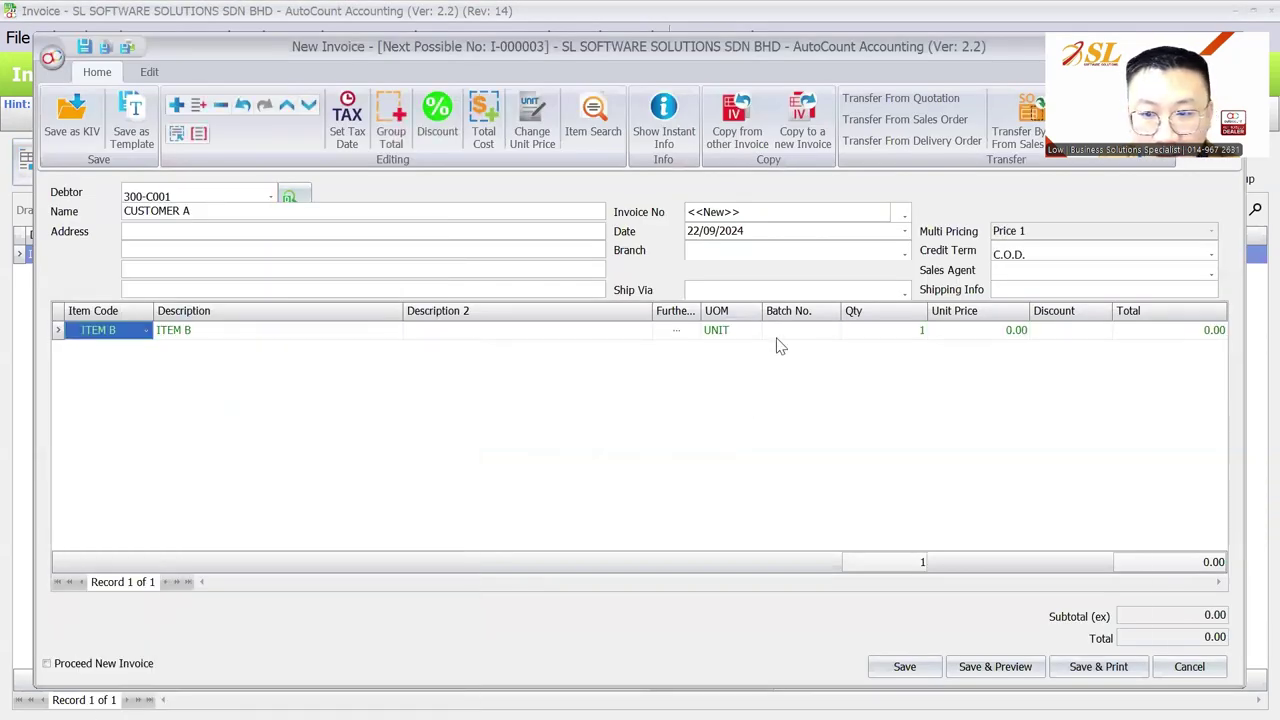
# Step: Leave the batch empty, enter 10 at 5.00, save invoice I-000003, and return to the slides
pyautogui.click(833, 330)
pyautogui.press('Escape')
pyautogui.press('Tab')
pyautogui.write('10')
pyautogui.press('Tab')
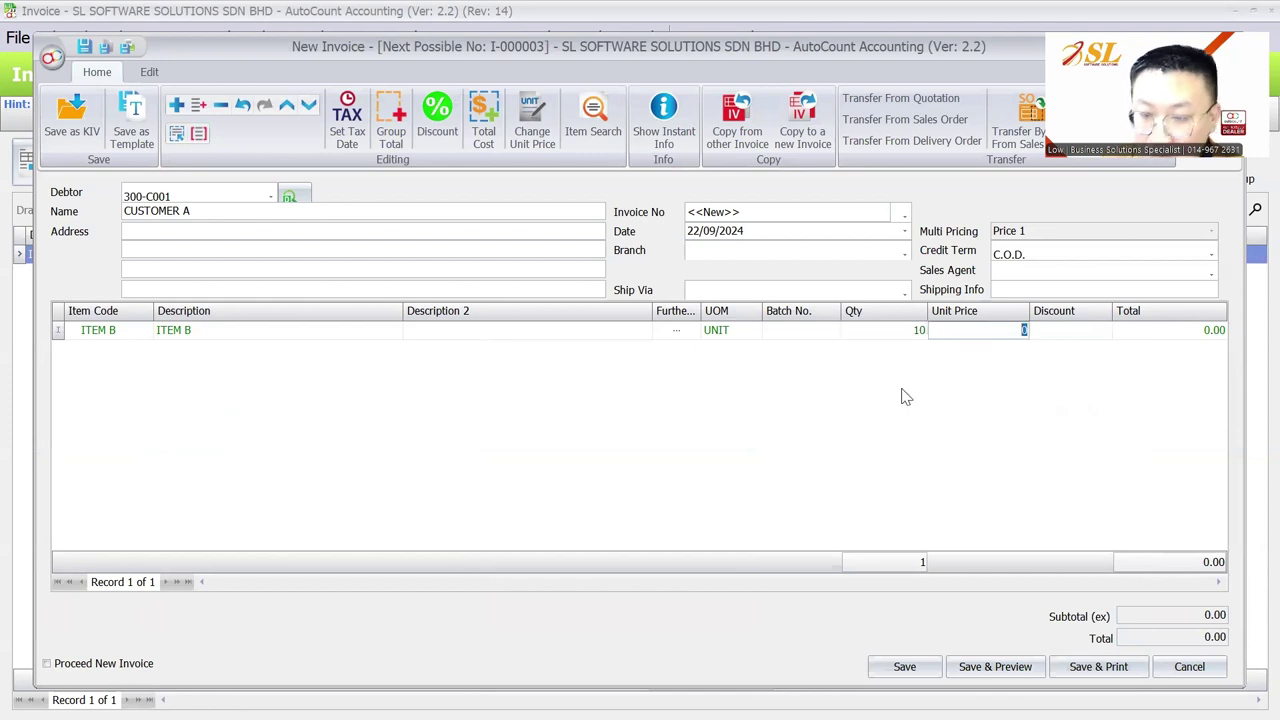
pyautogui.press('Tab')
pyautogui.click(908, 667)
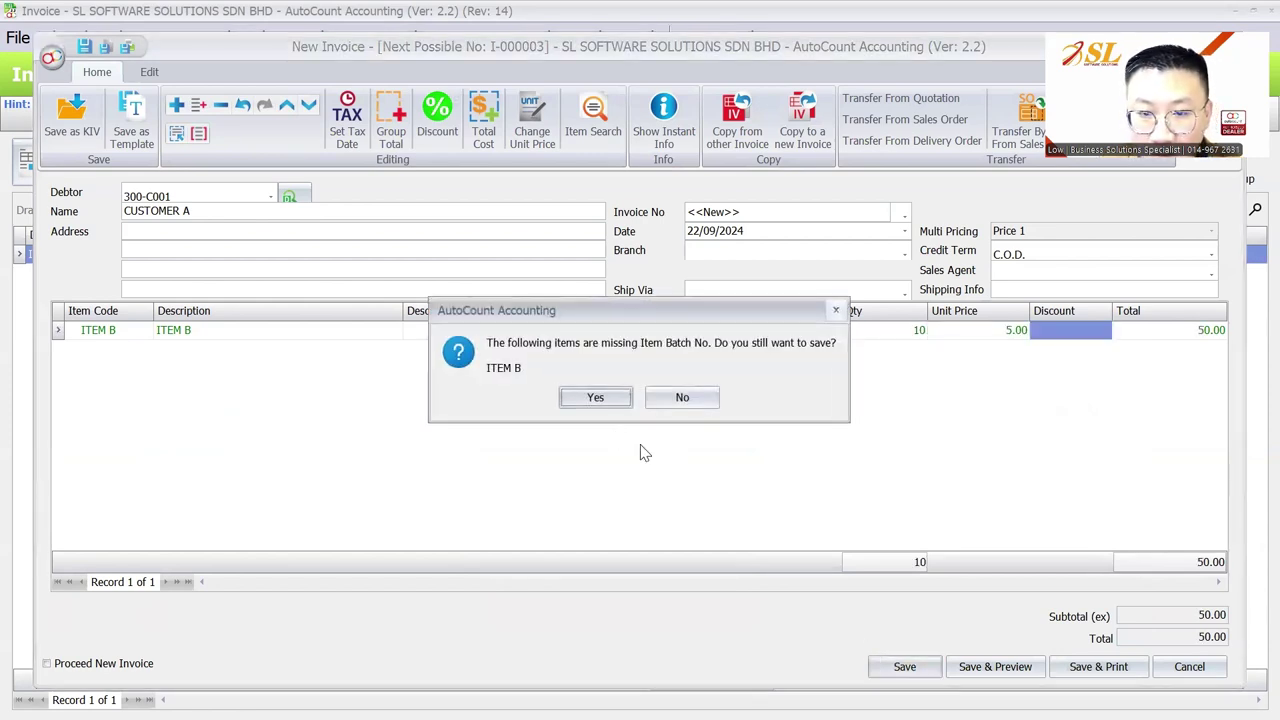
pyautogui.click(594, 398)
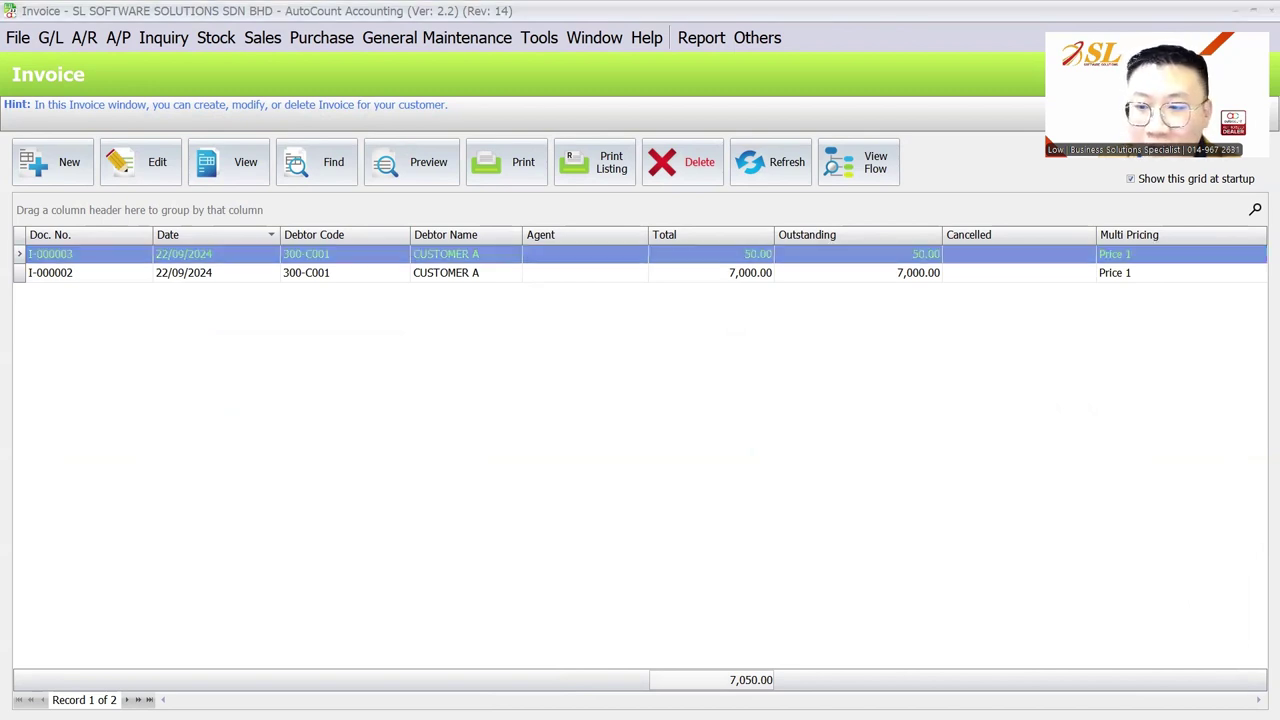
pyautogui.press('Escape')
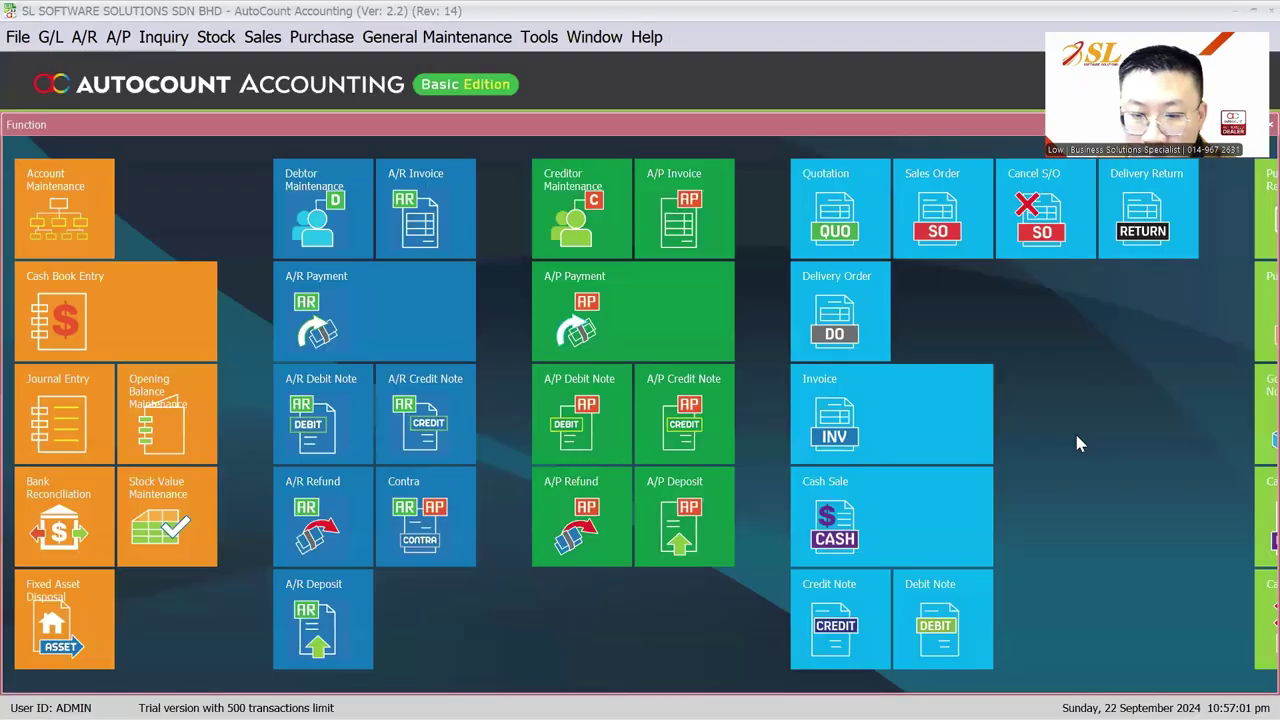
pyautogui.hotkey('alt', 'Tab')
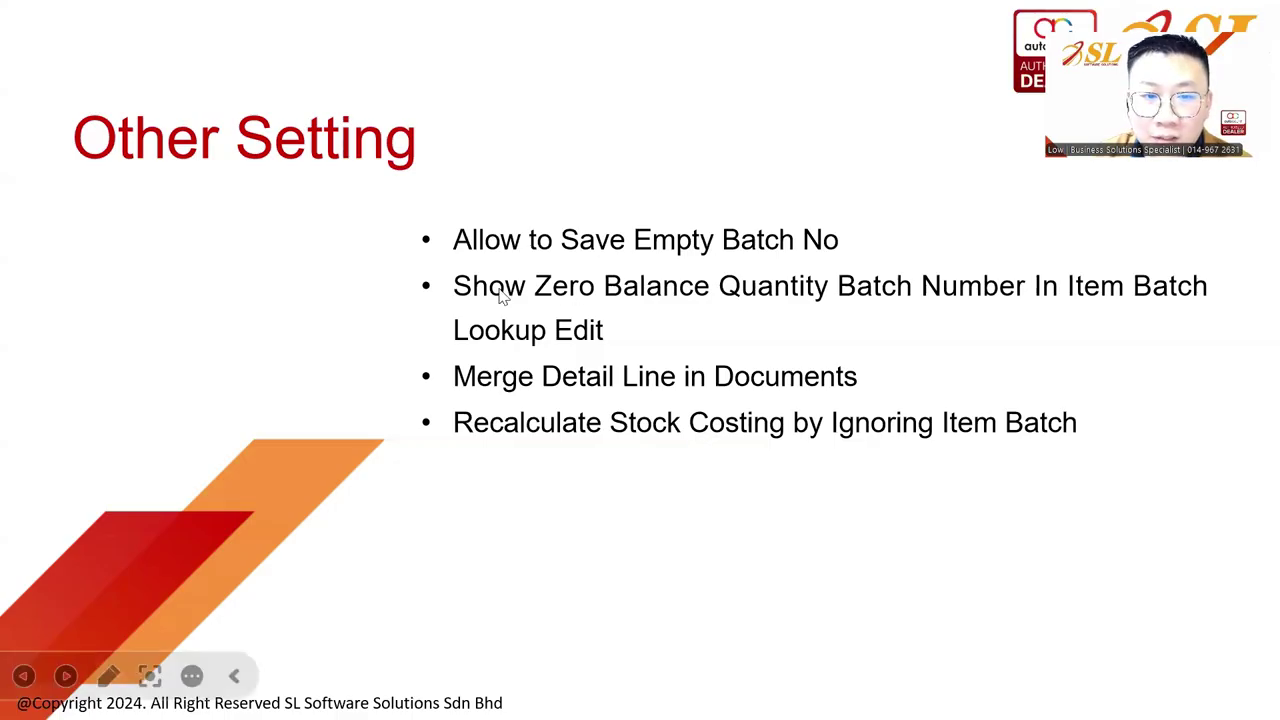
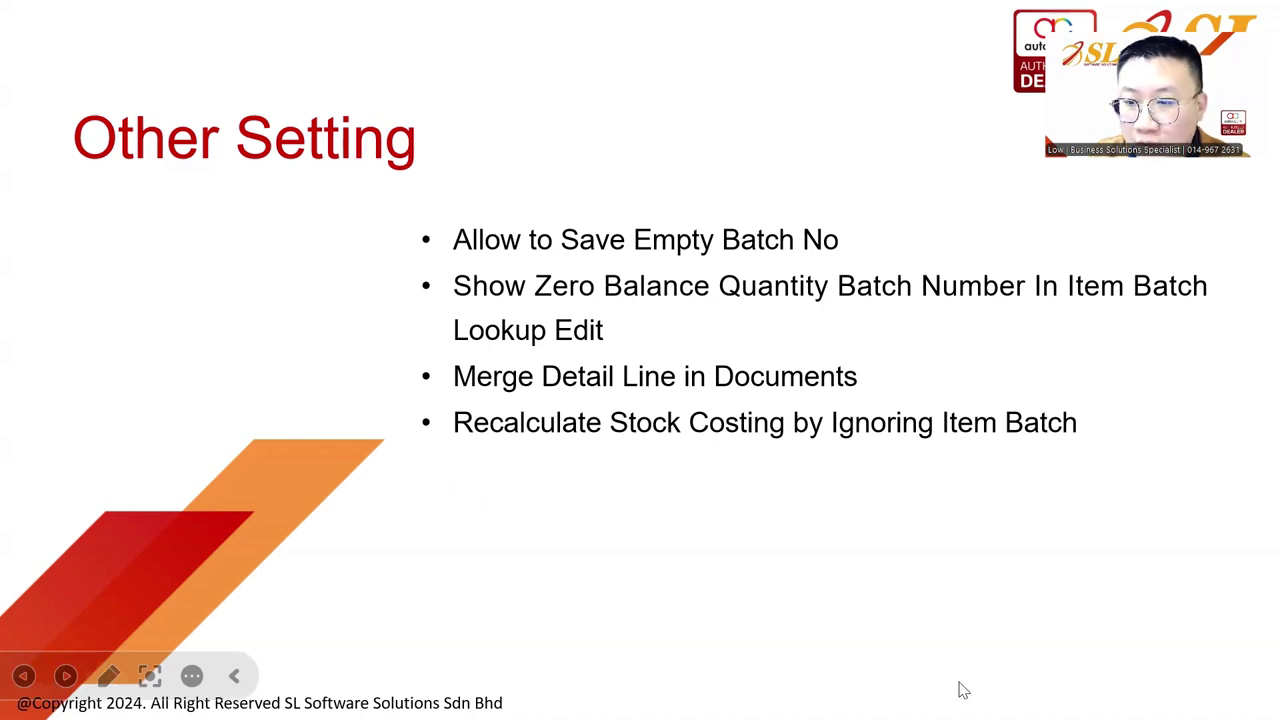
# Step: Start a SUPPLIER A purchase invoice with ITEM A, check its batch list, and discard it
pyautogui.hotkey('alt', 'Tab')
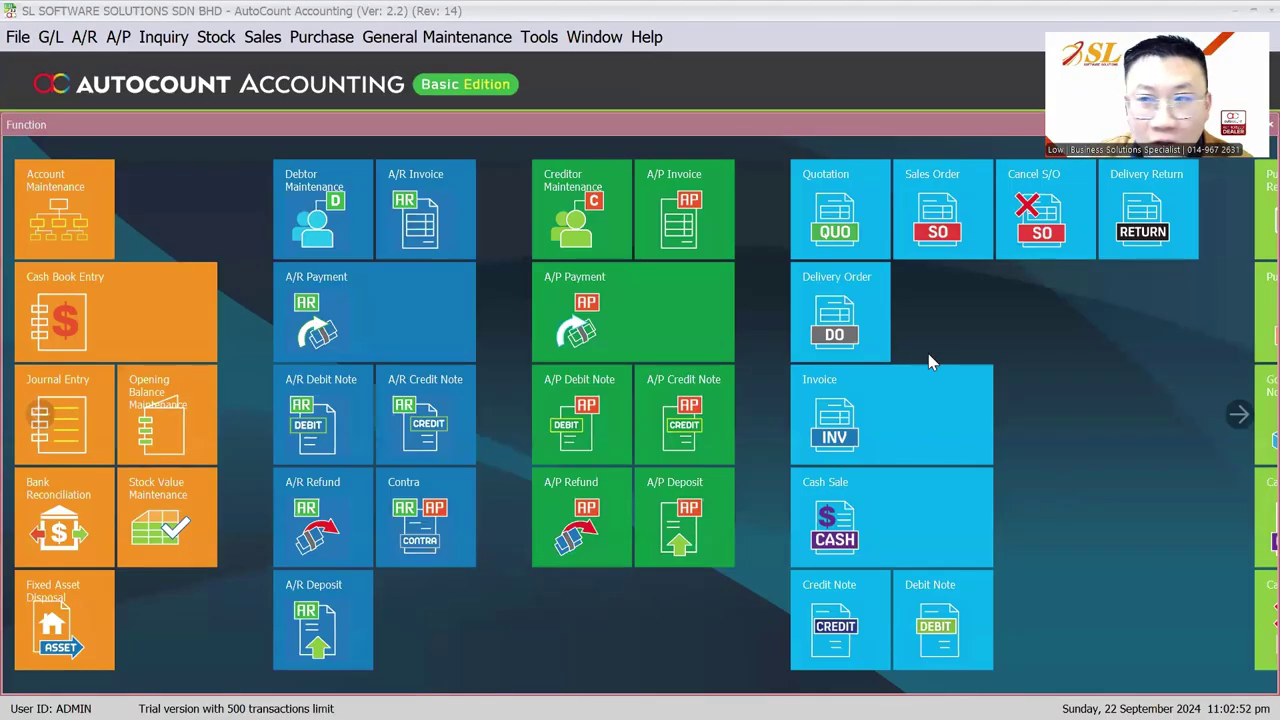
pyautogui.click(281, 38)
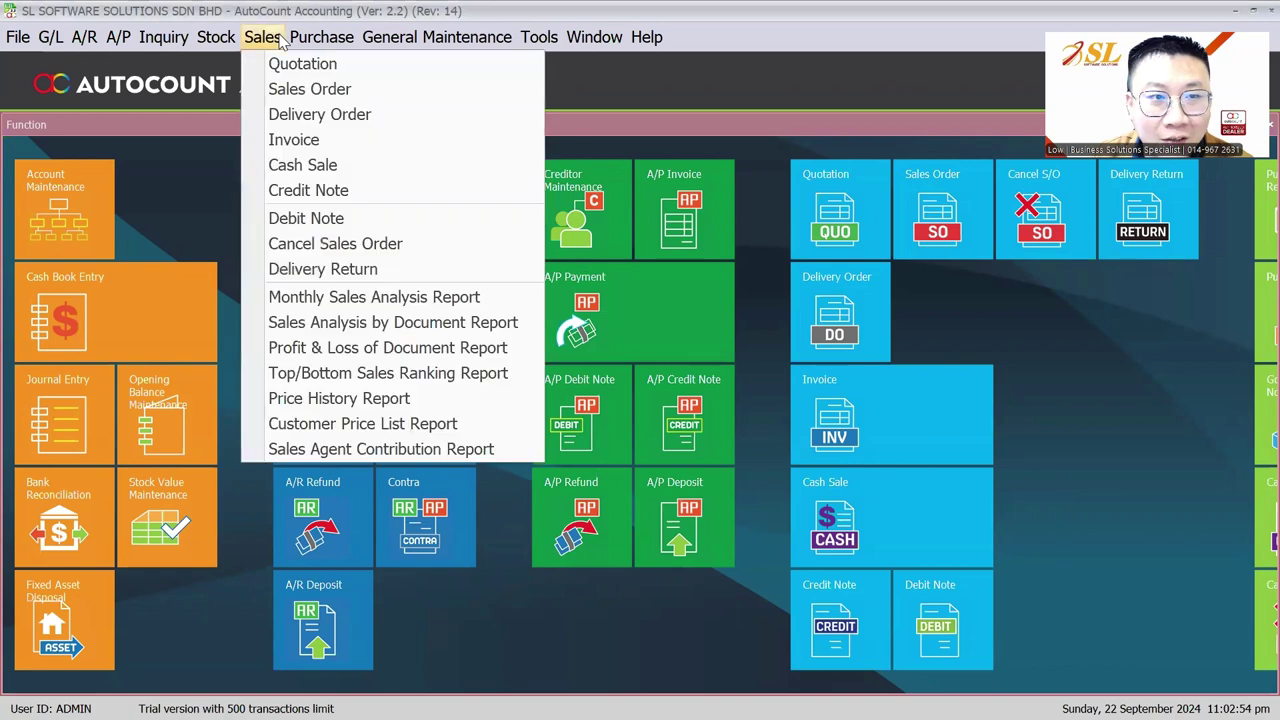
pyautogui.click(293, 139)
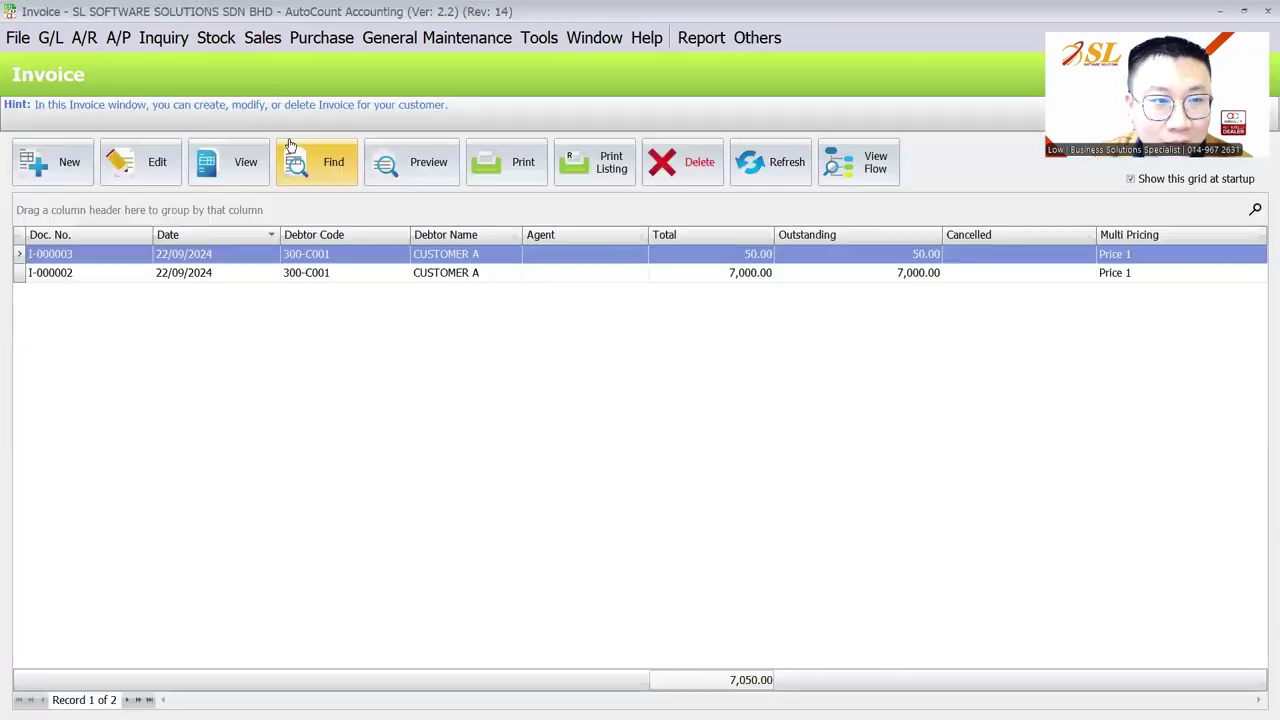
pyautogui.click(318, 38)
pyautogui.click(343, 166)
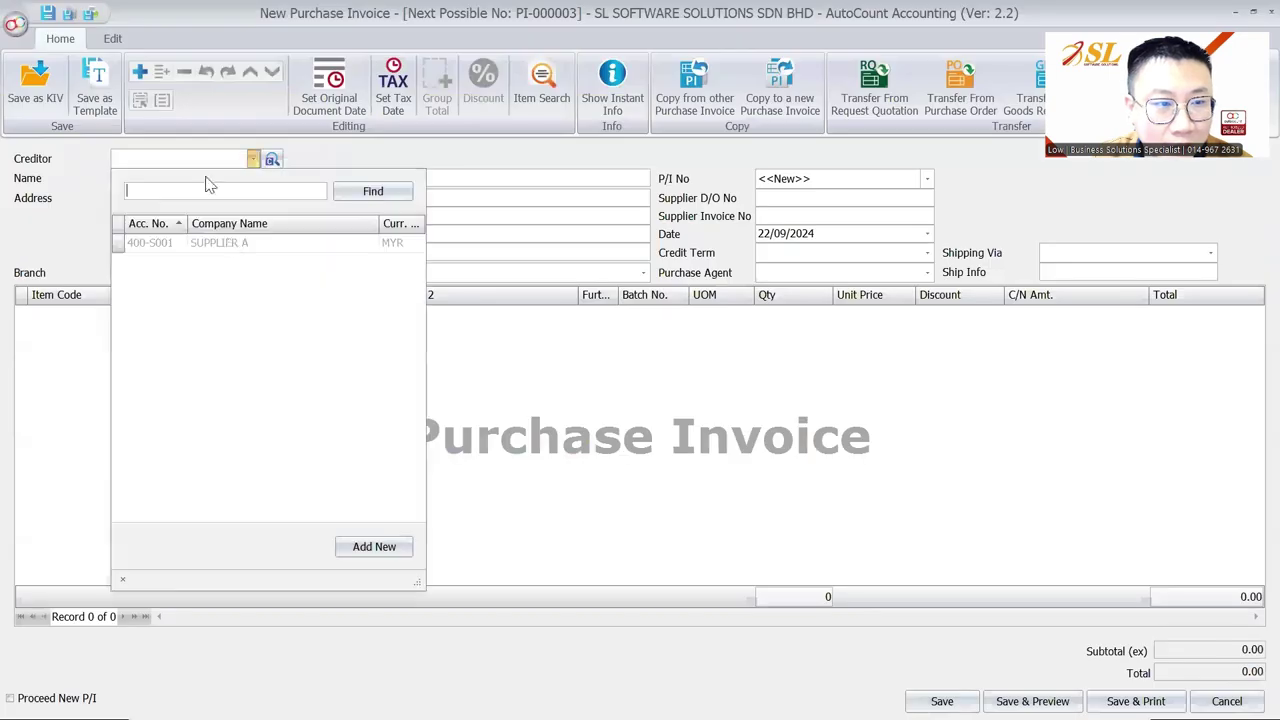
pyautogui.click(157, 240)
pyautogui.rightClick(222, 331)
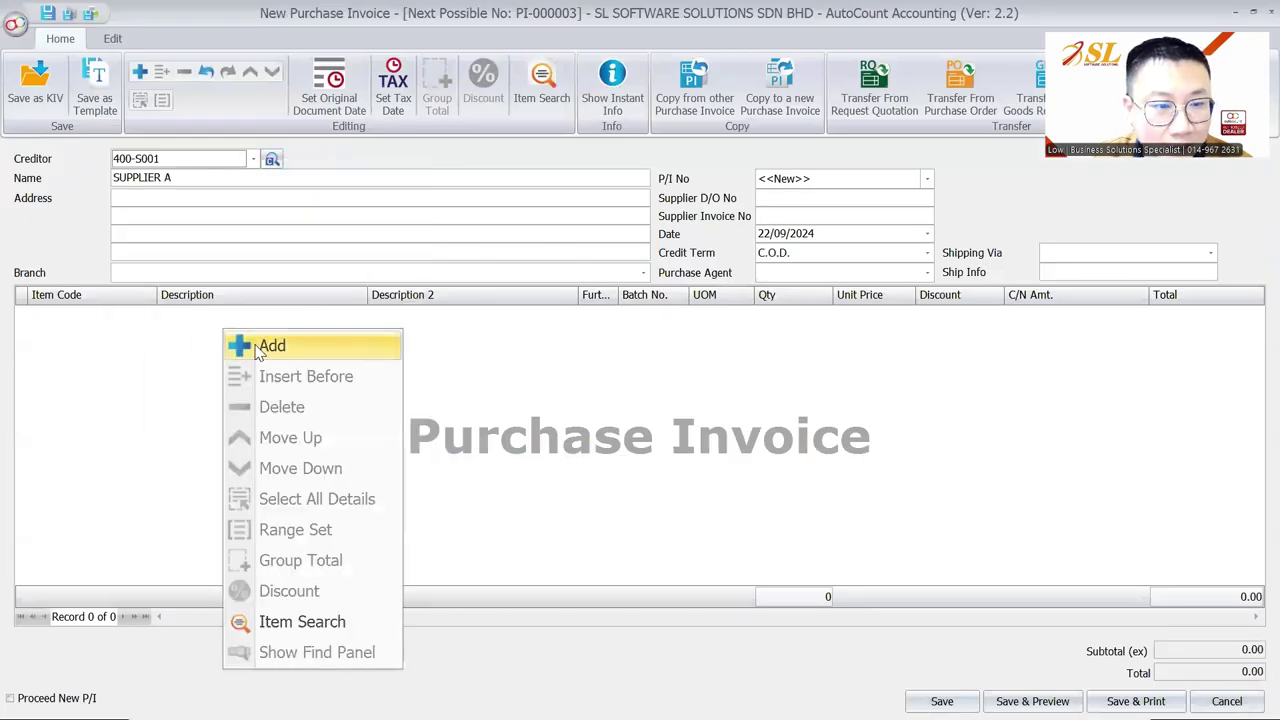
pyautogui.click(268, 343)
pyautogui.click(60, 397)
pyautogui.click(681, 314)
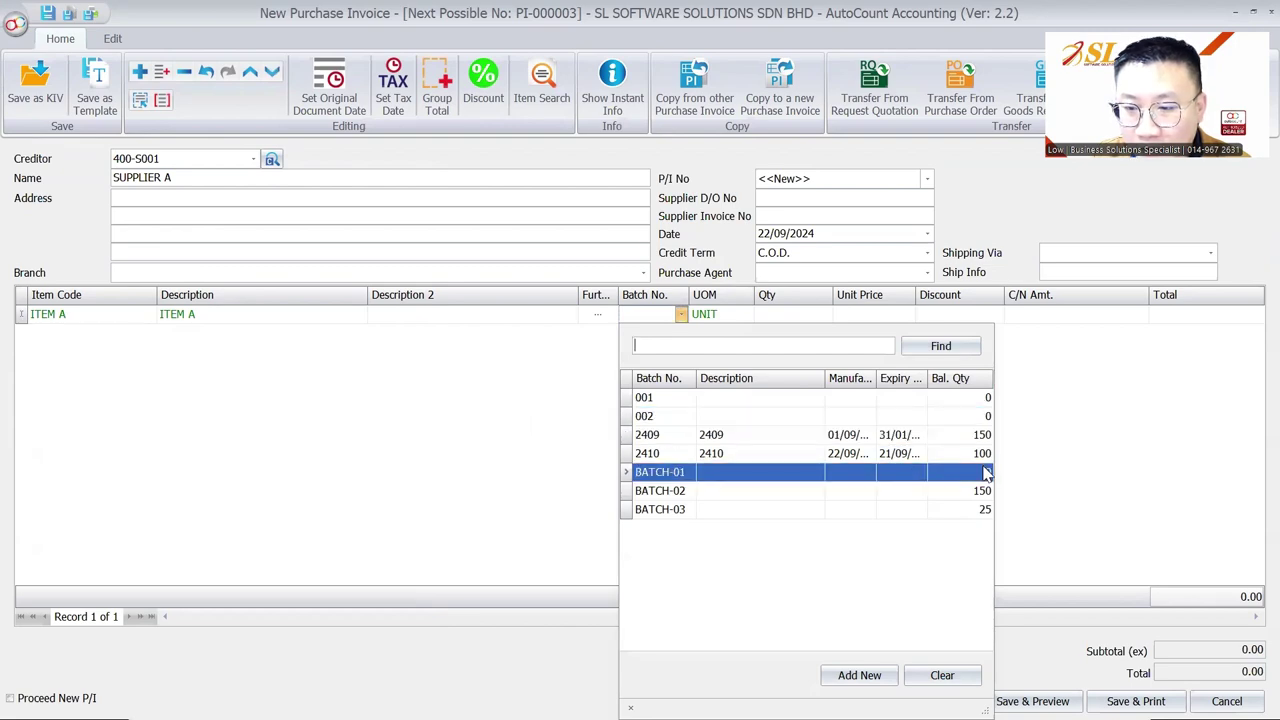
pyautogui.press('Escape')
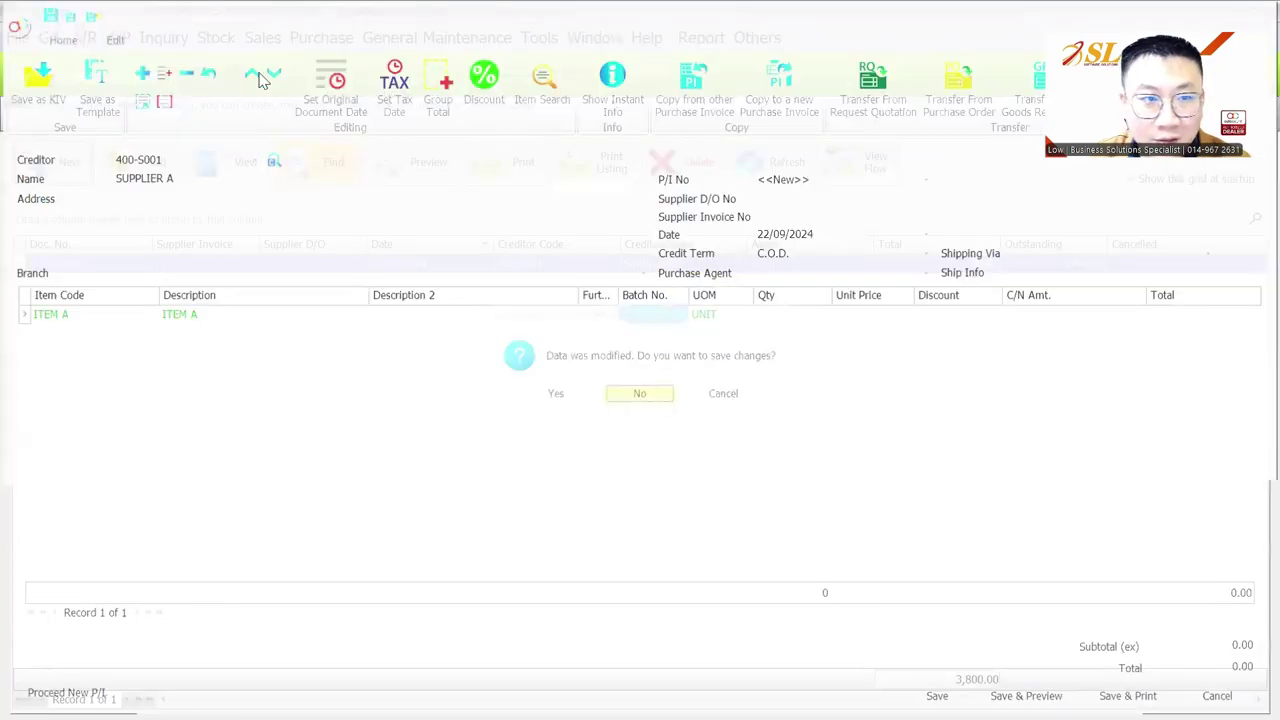
pyautogui.click(262, 37)
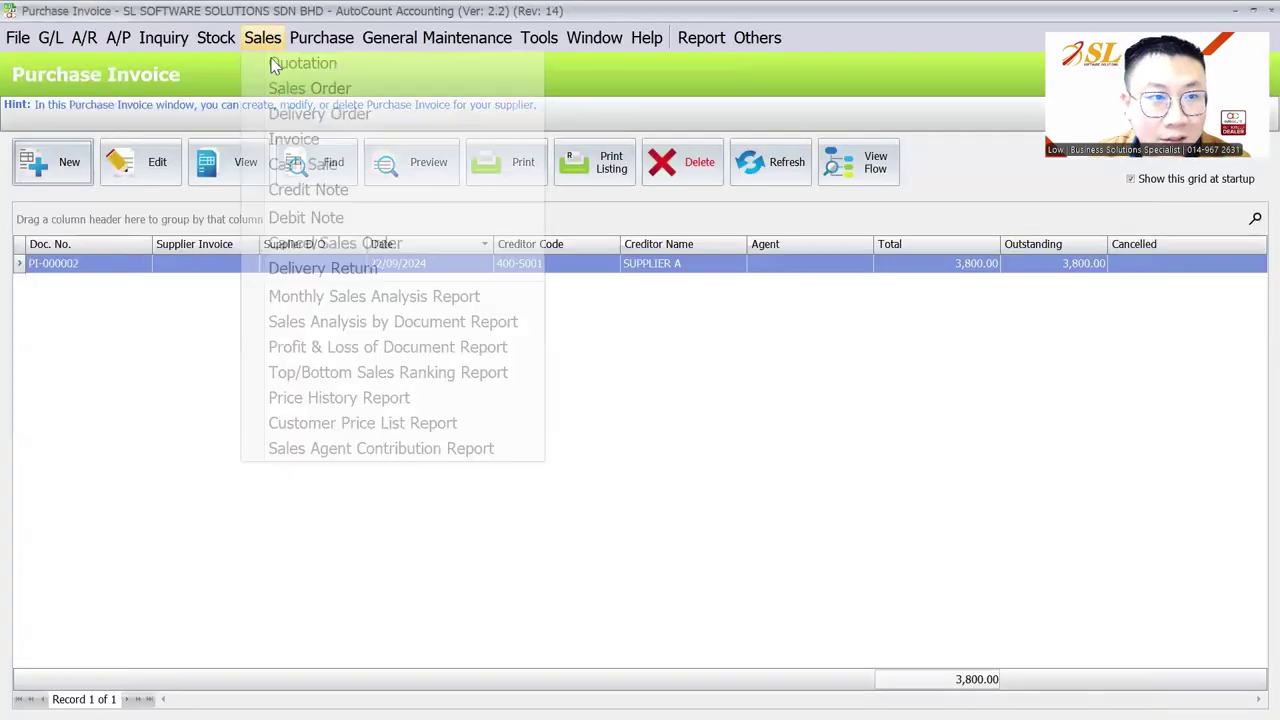
# Step: Start a CUSTOMER A sales invoice with ITEM A, check its batch list, and discard it
pyautogui.click(283, 145)
pyautogui.click(52, 162)
pyautogui.click(183, 194)
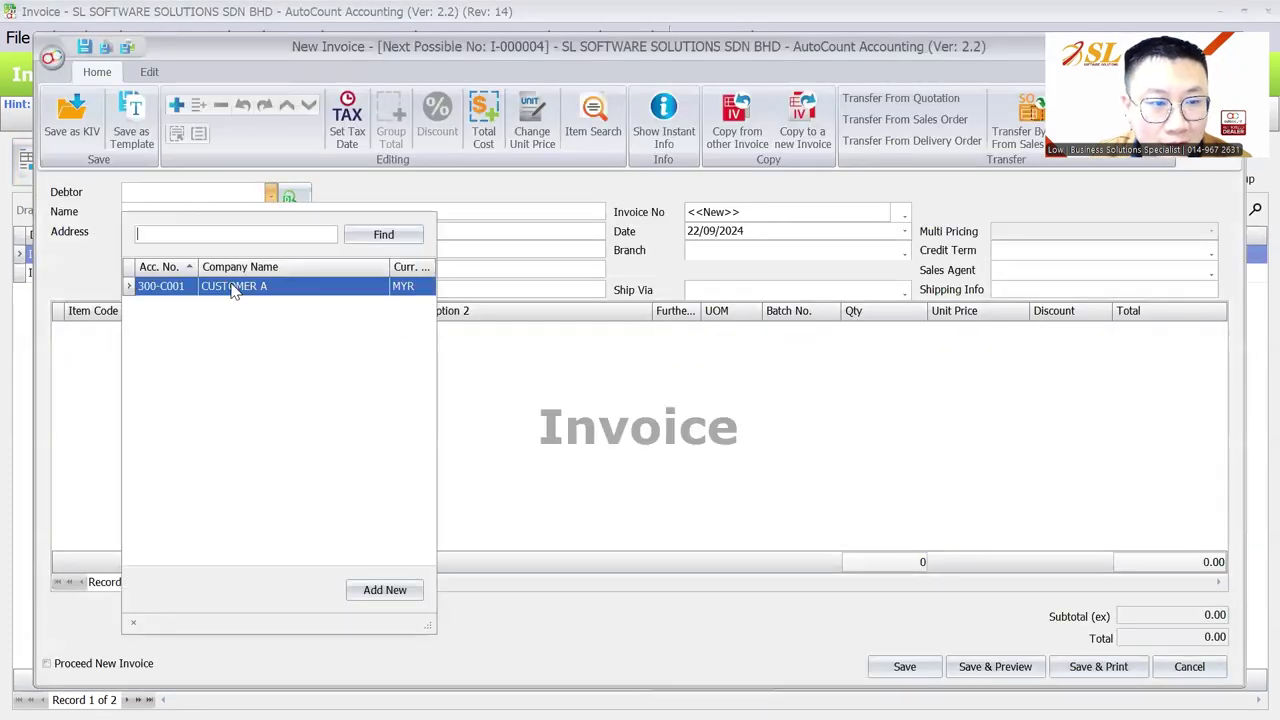
pyautogui.click(230, 284)
pyautogui.click(256, 362)
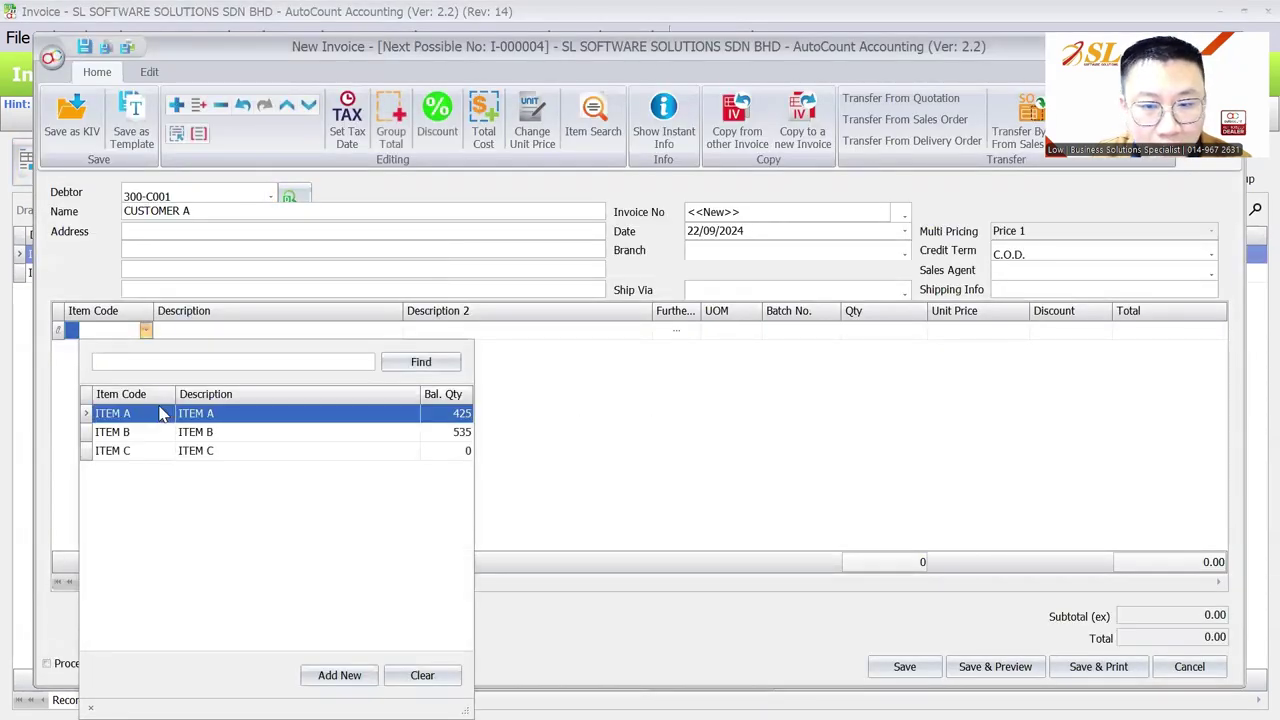
pyautogui.click(110, 412)
pyautogui.click(790, 333)
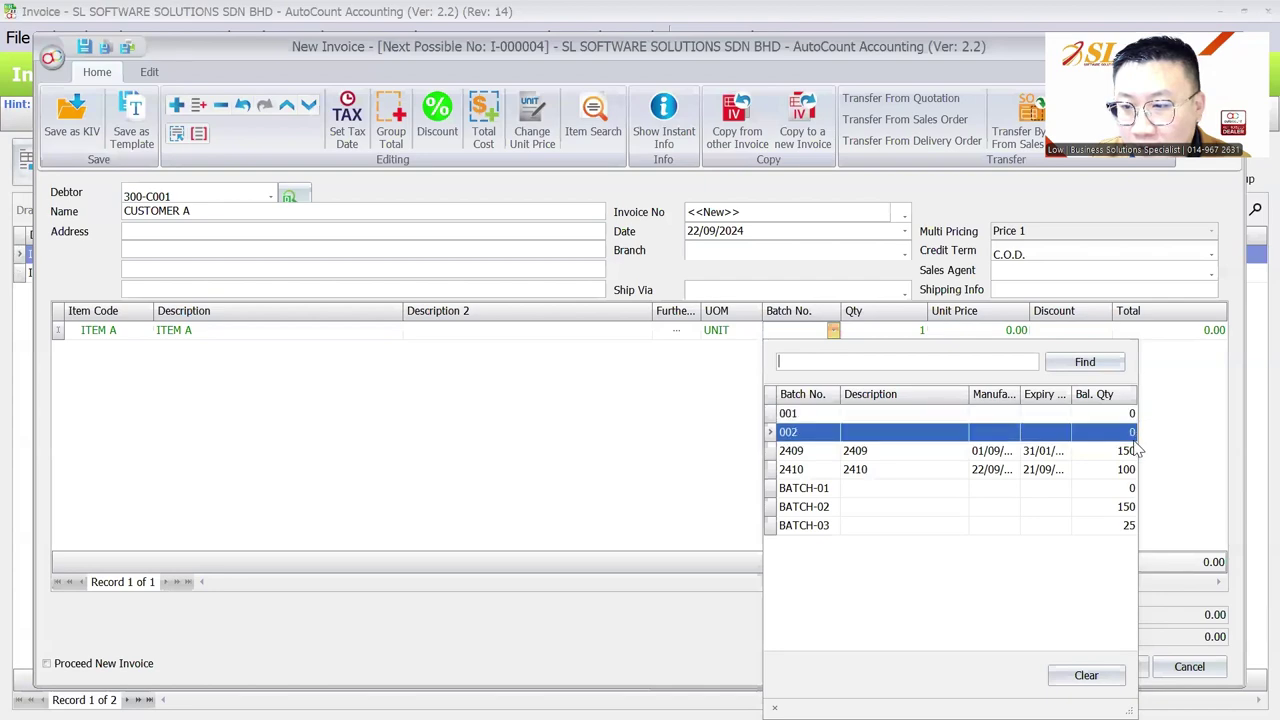
pyautogui.press('Escape')
pyautogui.press('Escape')
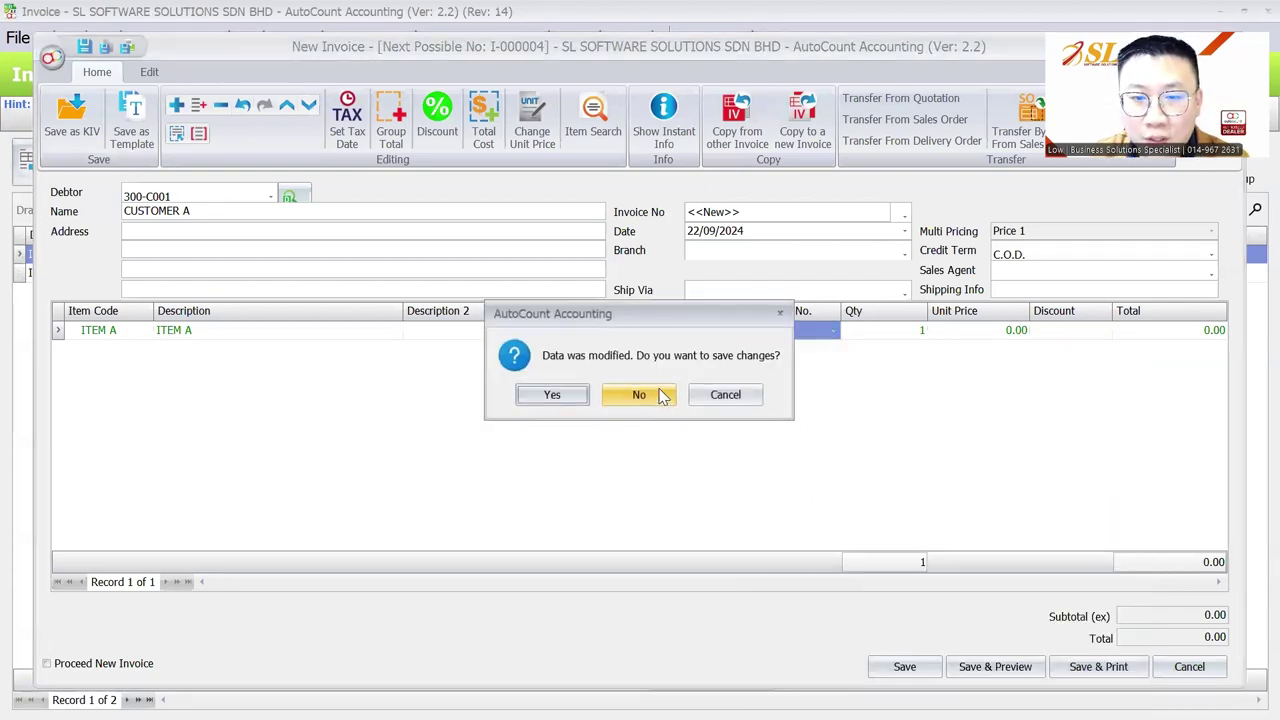
pyautogui.click(658, 394)
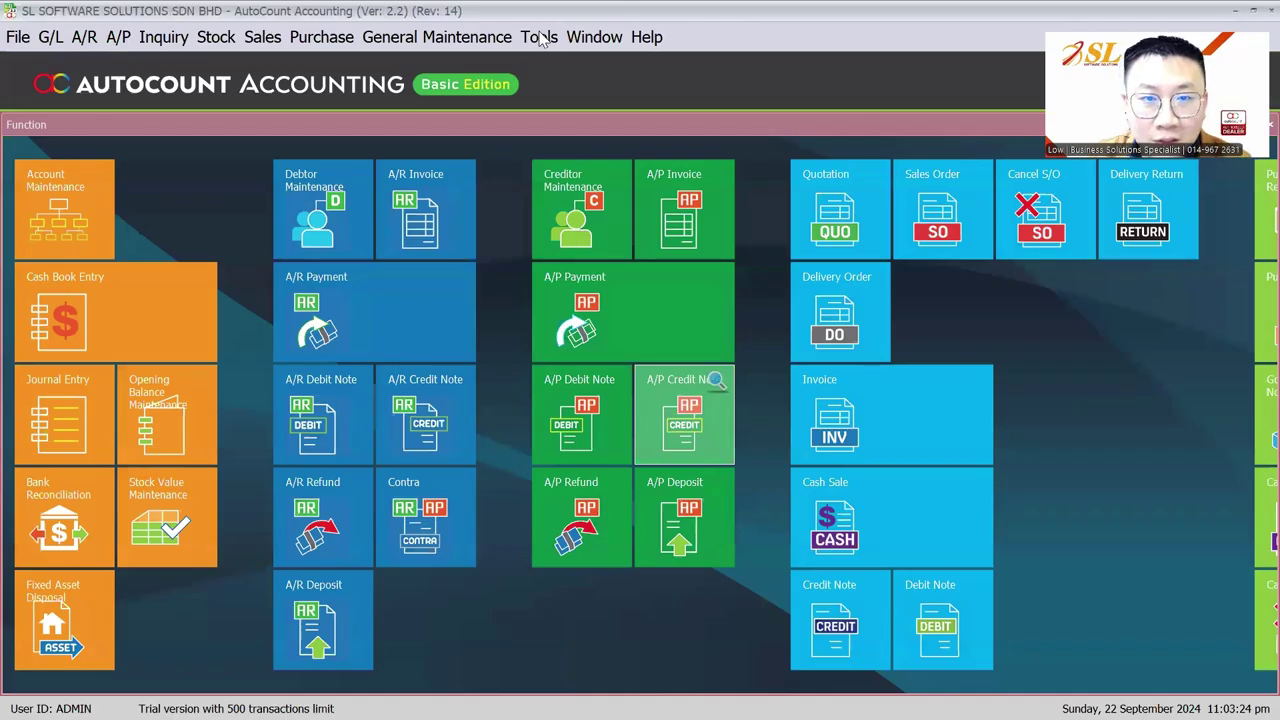
# Step: Untick Show Zero Balance Quantity Batch Number in Item Batch Lookup Edit under Invoicing Document Control options
pyautogui.click(540, 37)
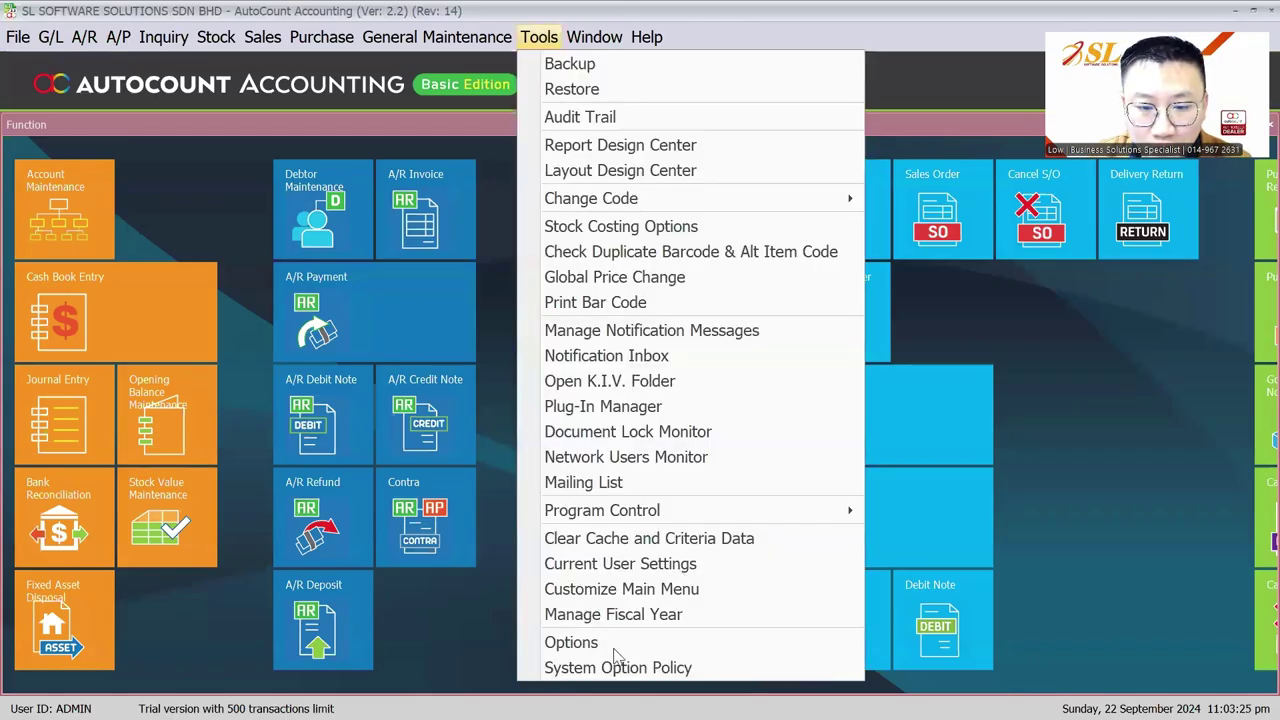
pyautogui.click(594, 640)
pyautogui.click(355, 343)
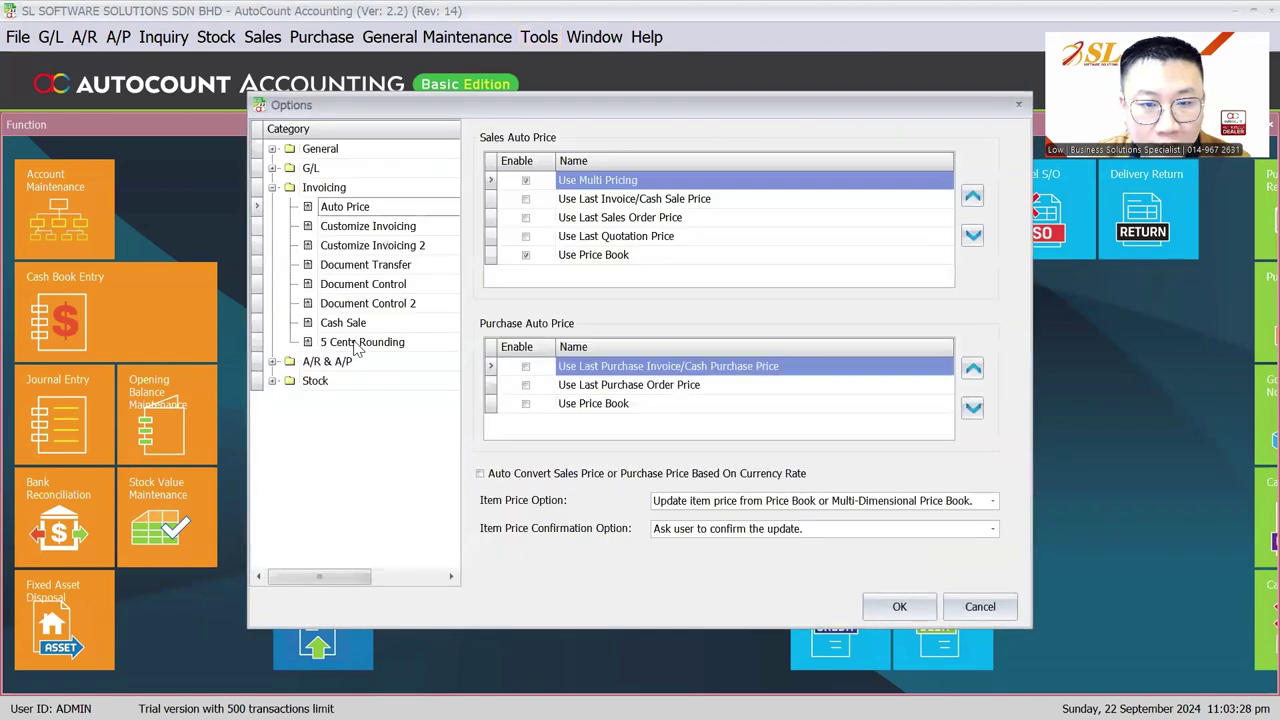
pyautogui.click(409, 245)
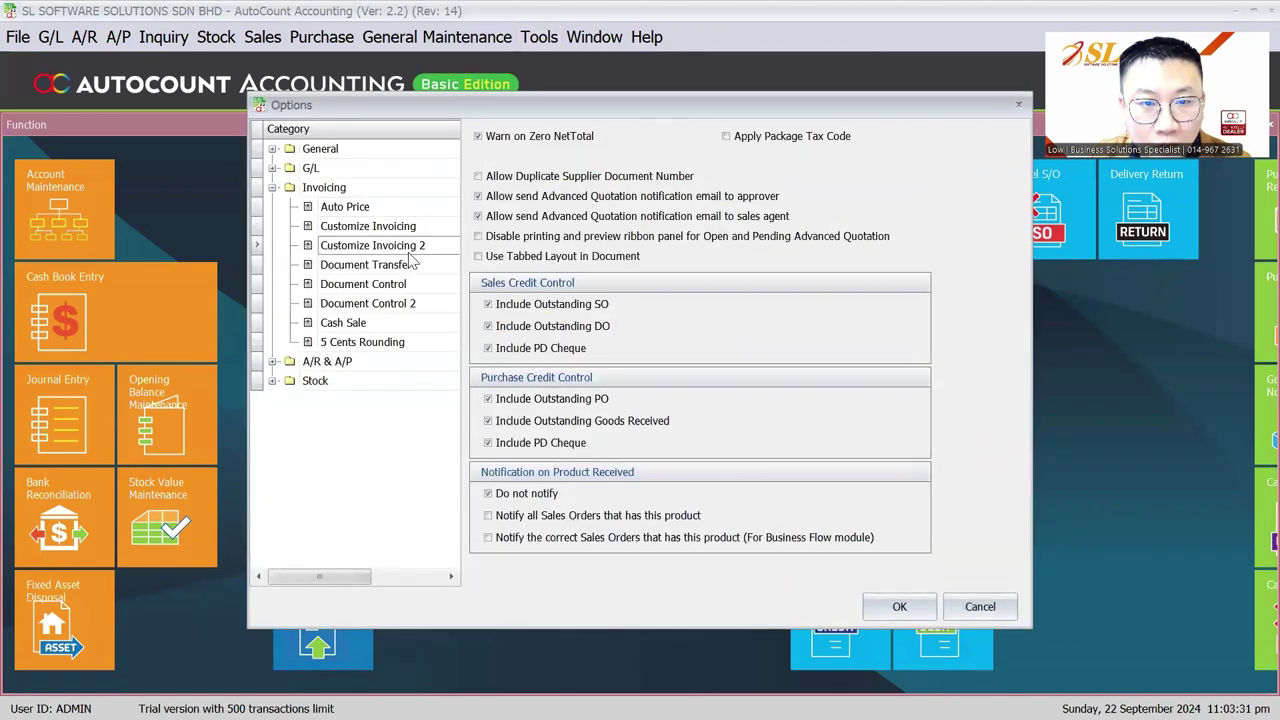
pyautogui.click(406, 284)
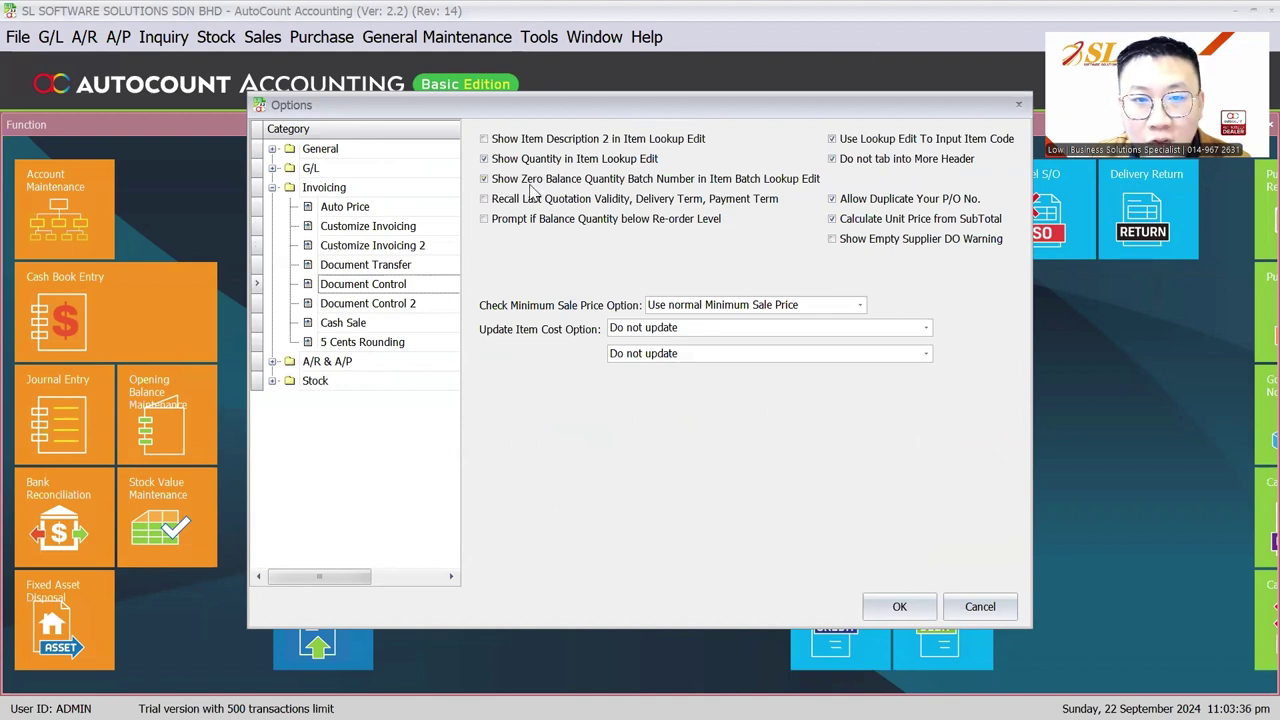
pyautogui.click(740, 184)
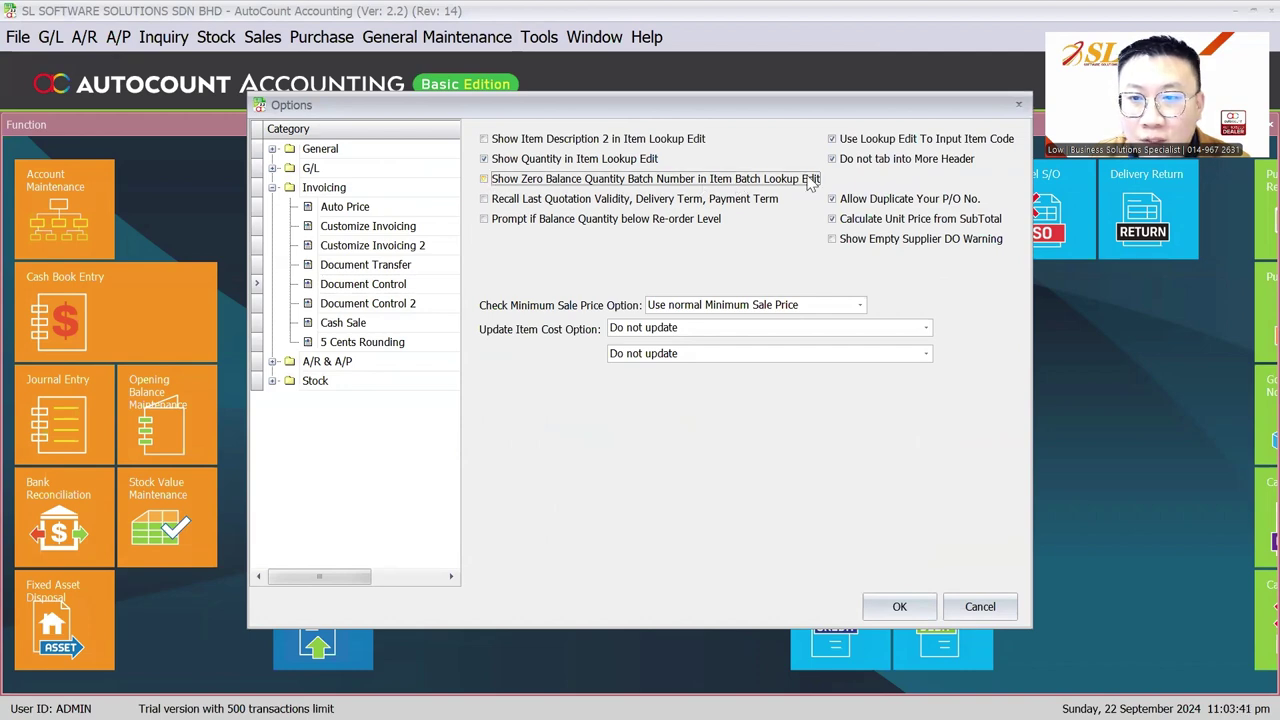
pyautogui.click(895, 607)
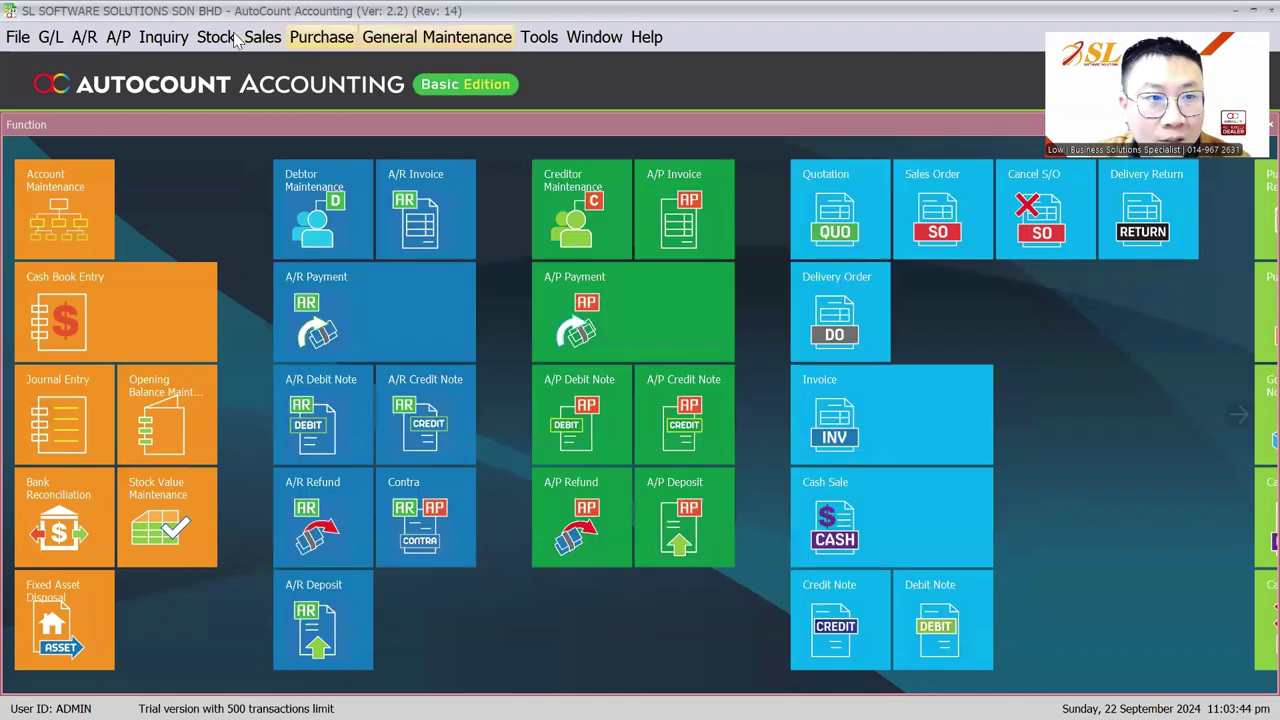
# Step: Recheck ITEM A's batch list on a new purchase invoice, then discard the draft
pyautogui.click(232, 37)
pyautogui.moveTo(321, 37)
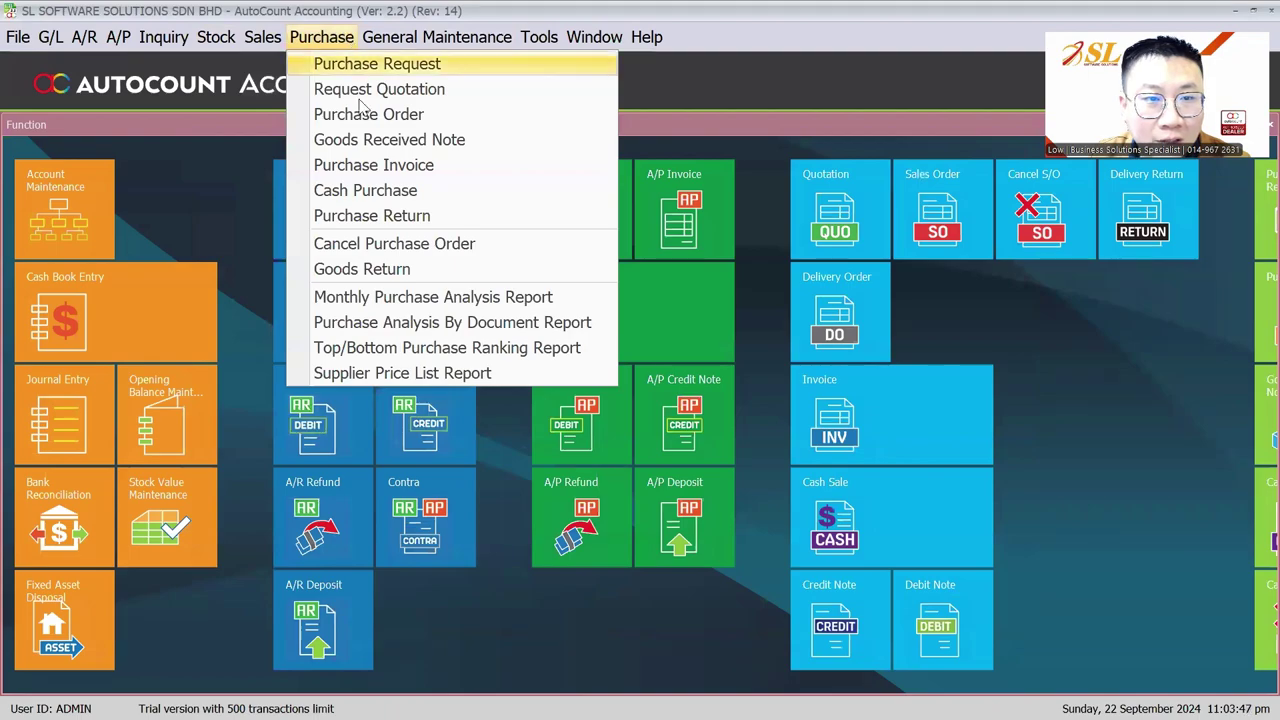
pyautogui.click(377, 169)
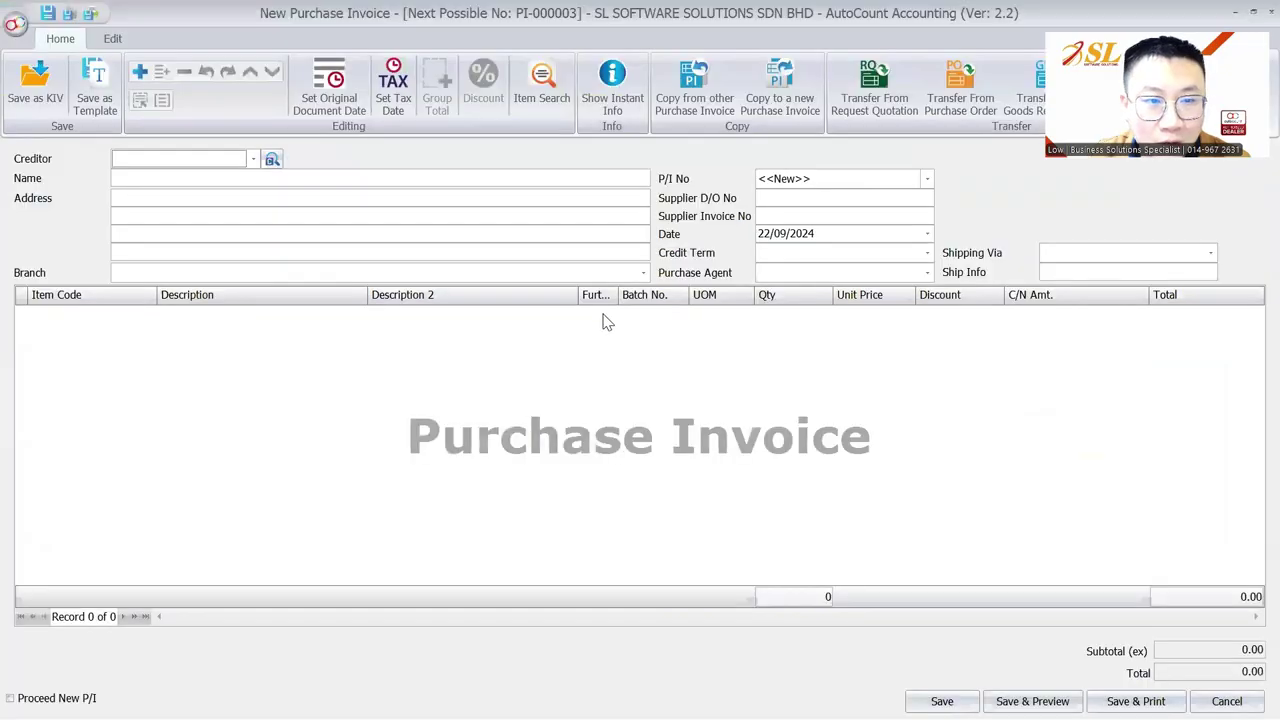
pyautogui.click(109, 331)
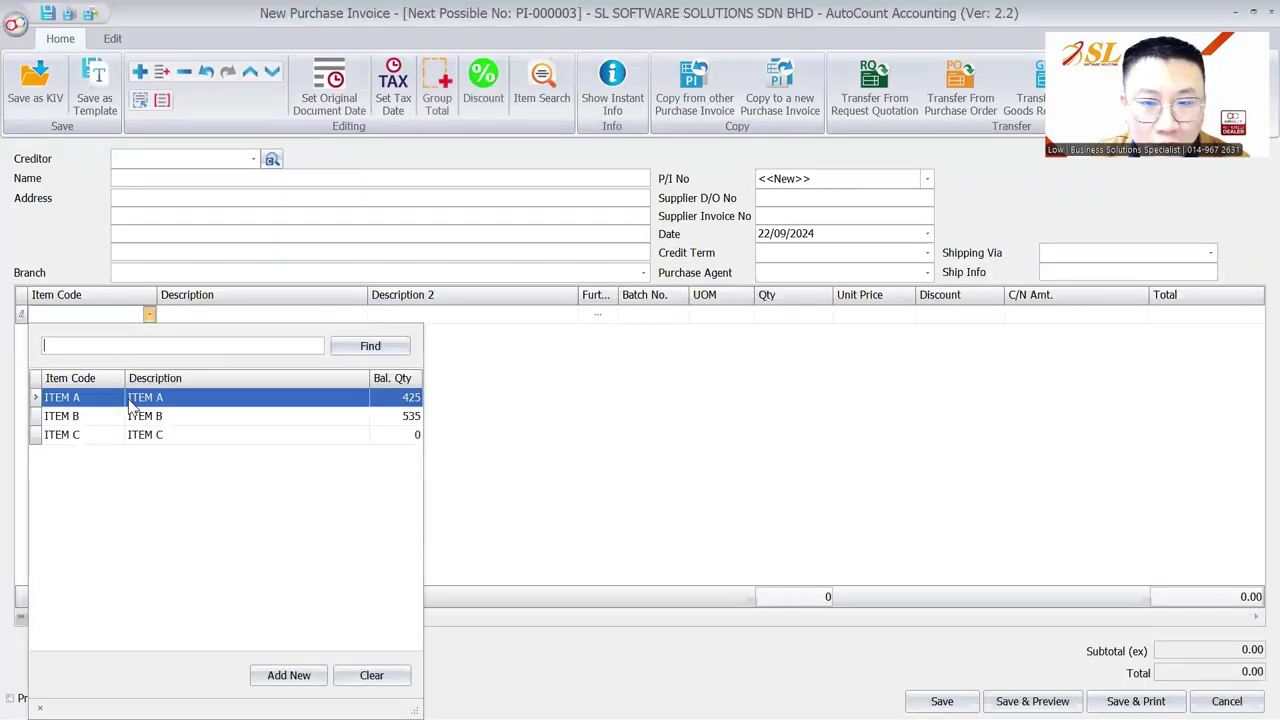
pyautogui.doubleClick(128, 397)
pyautogui.click(677, 320)
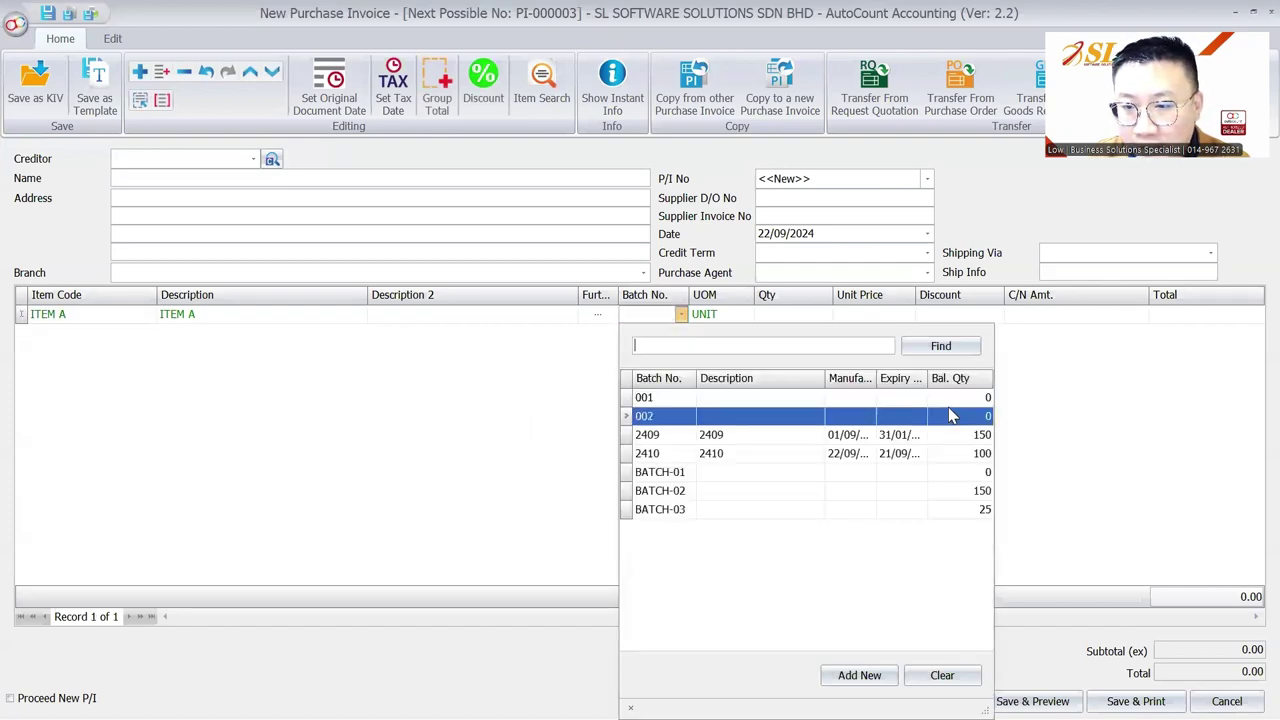
pyautogui.press('Escape')
pyautogui.press('Escape')
pyautogui.click(640, 394)
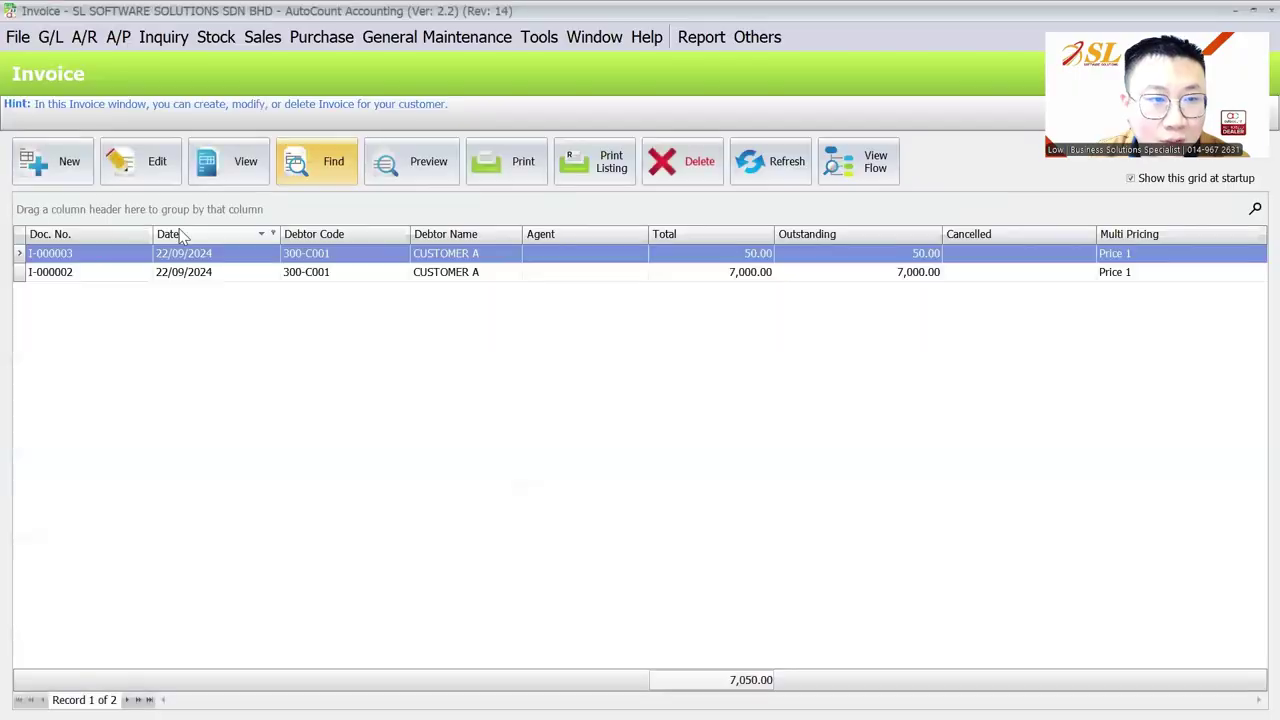
# Step: Recheck ITEM A's batch list on a new CUSTOMER A sales invoice, then discard it
pyautogui.click(47, 168)
pyautogui.click(226, 191)
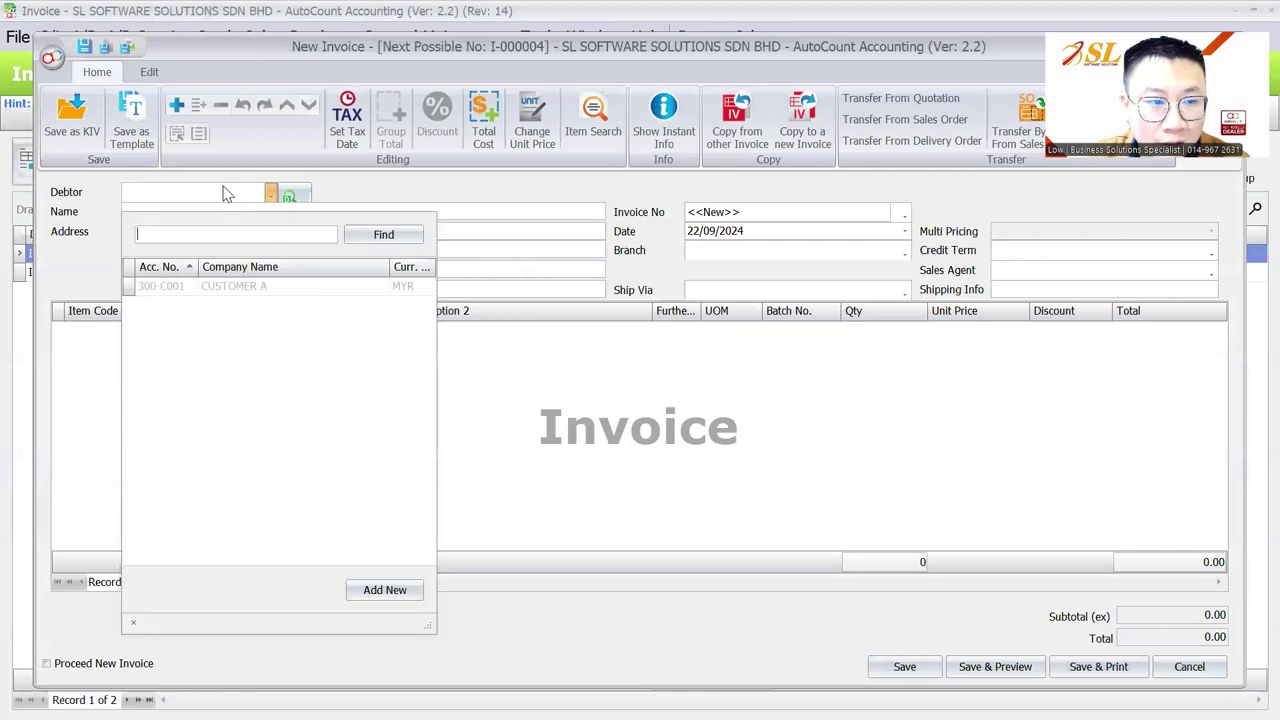
pyautogui.click(233, 286)
pyautogui.click(137, 331)
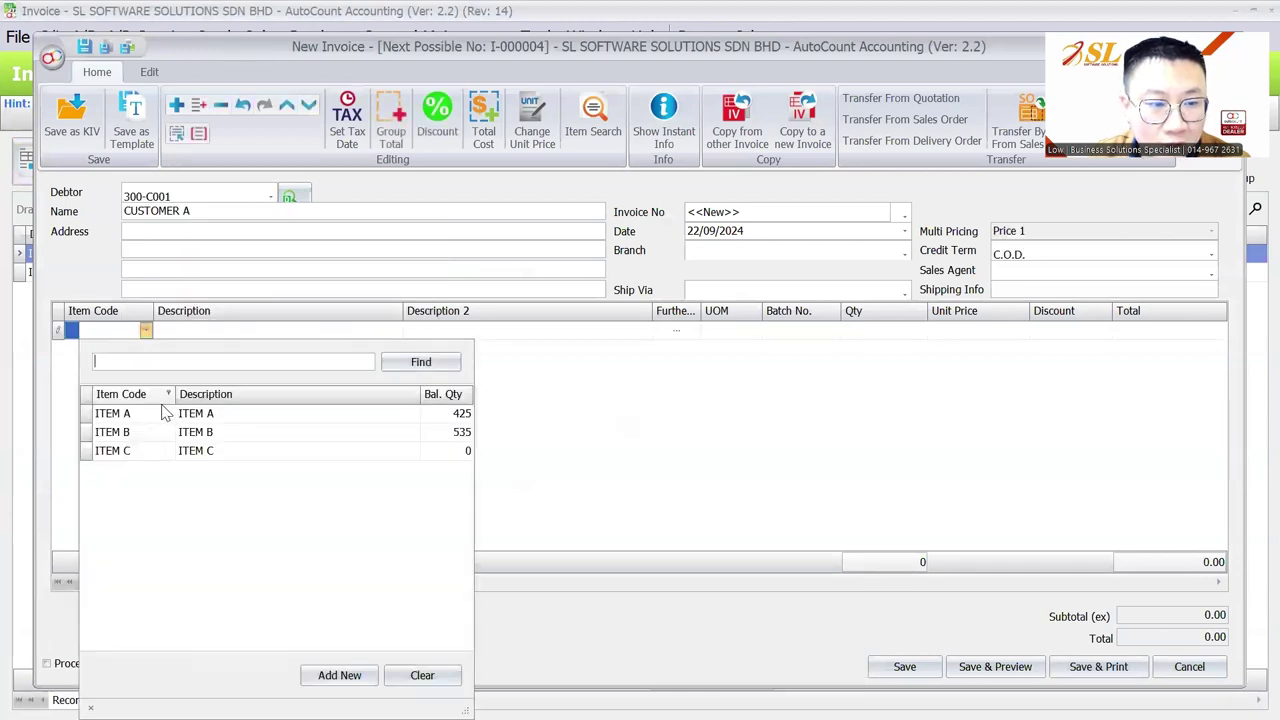
pyautogui.click(434, 452)
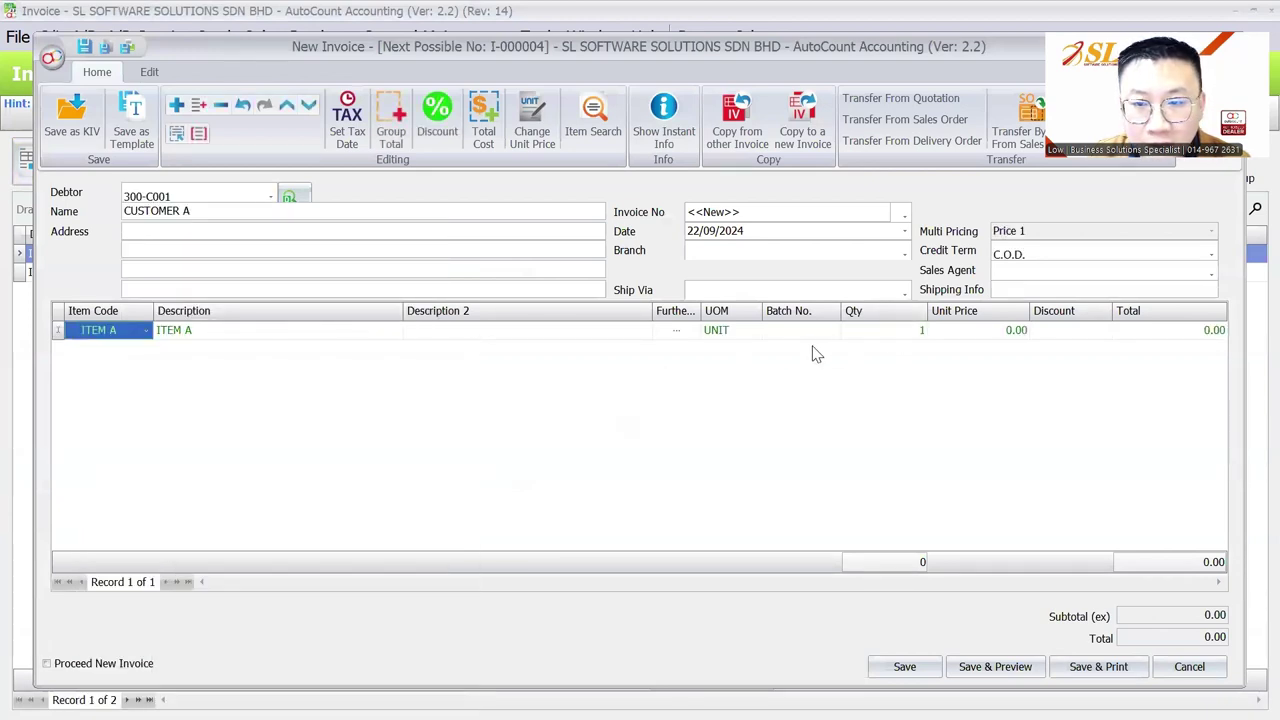
pyautogui.click(817, 336)
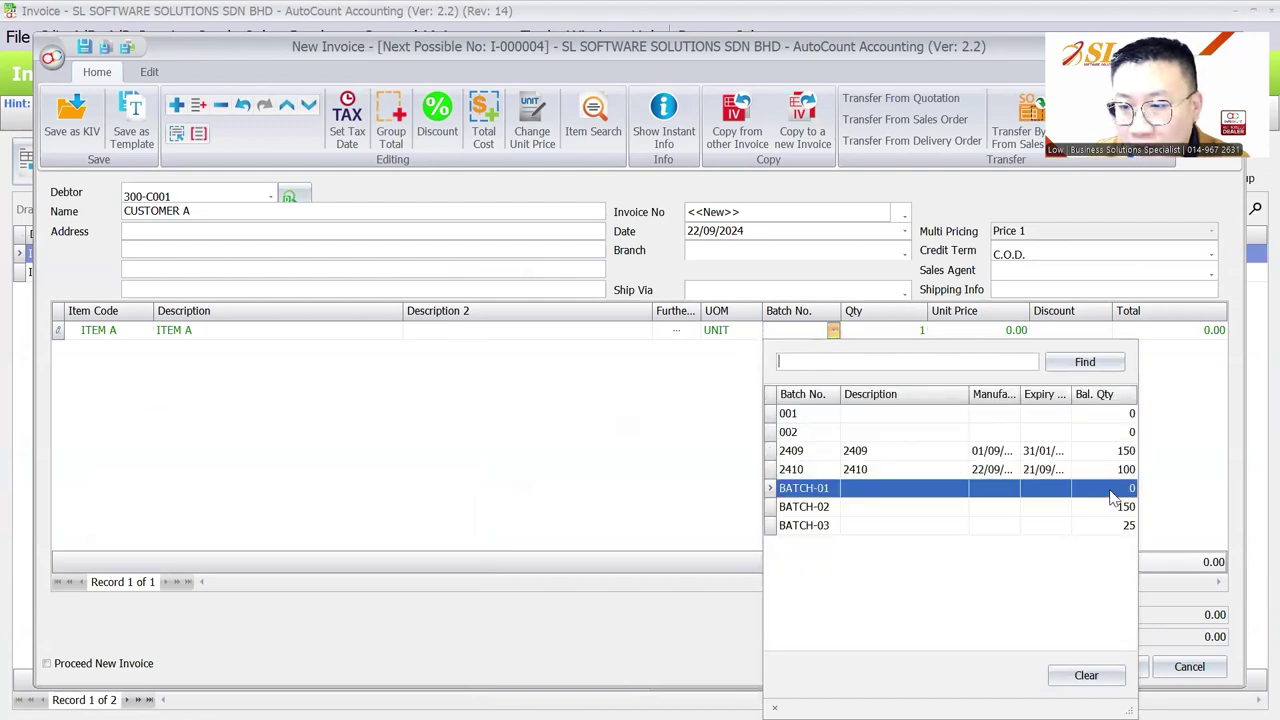
pyautogui.press('Escape')
pyautogui.press('Escape')
pyautogui.click(634, 394)
pyautogui.press('Escape')
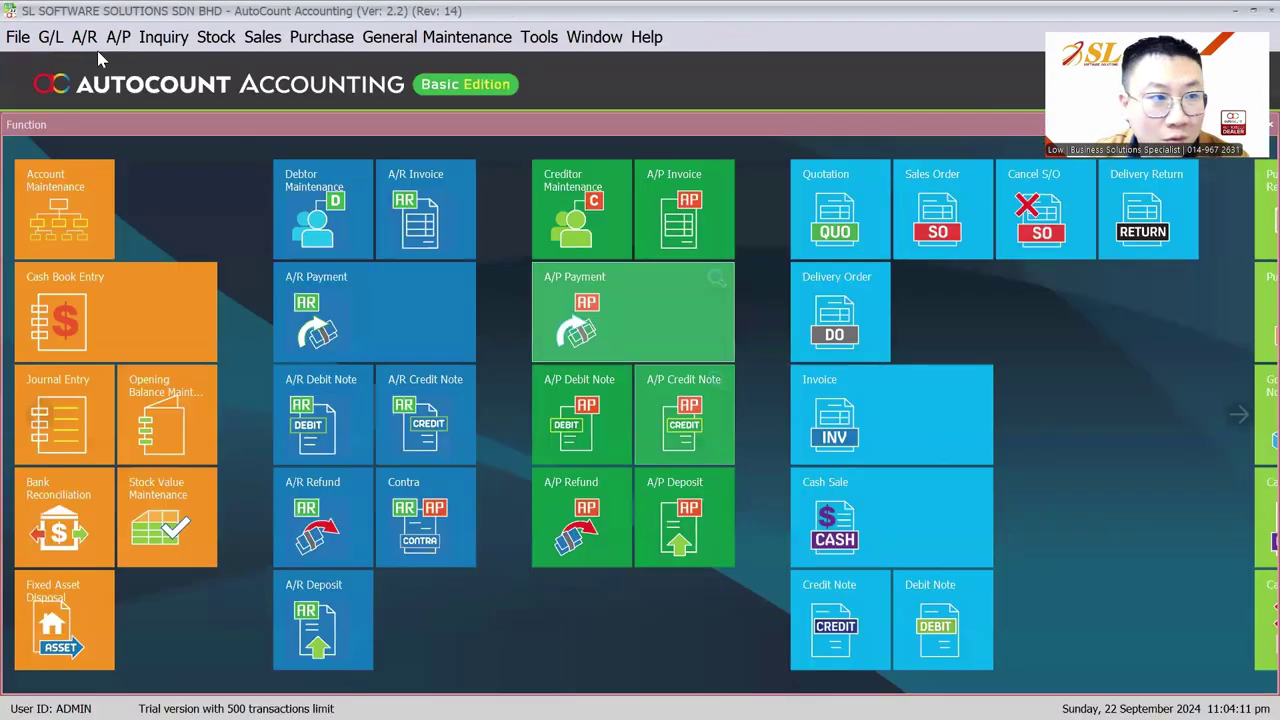
pyautogui.press('Escape')
pyautogui.click(593, 390)
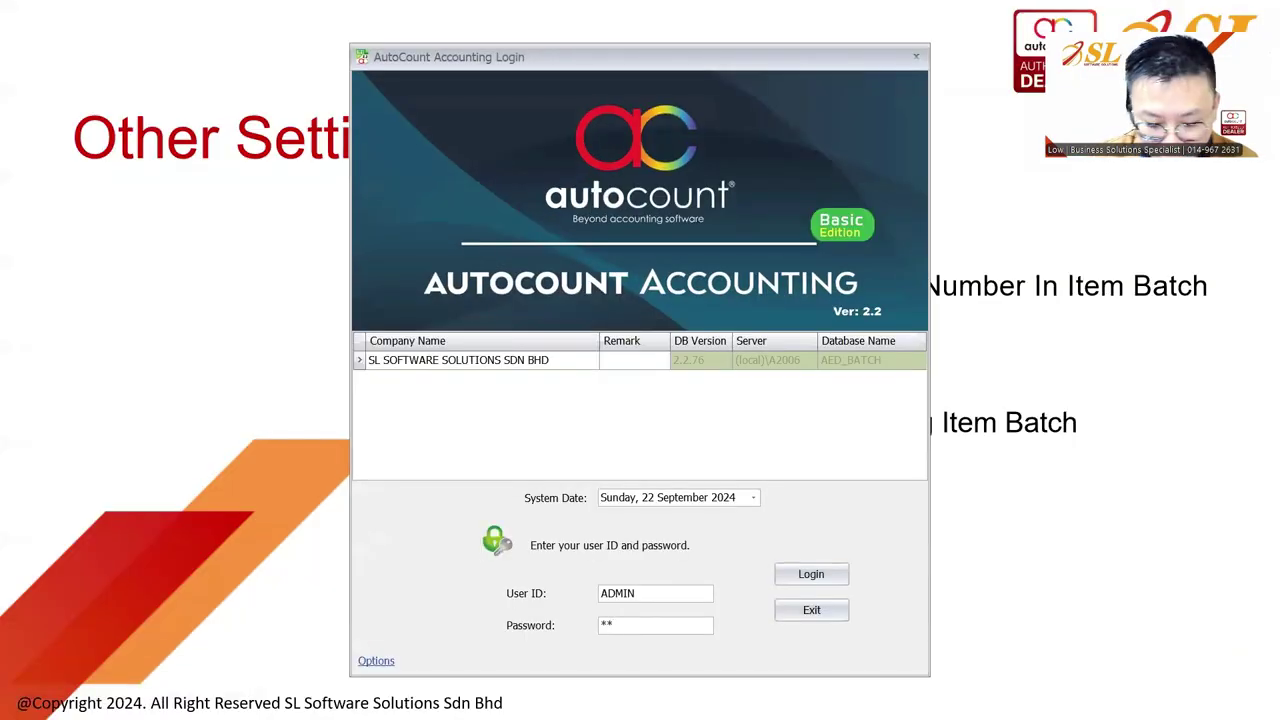
pyautogui.press('Return')
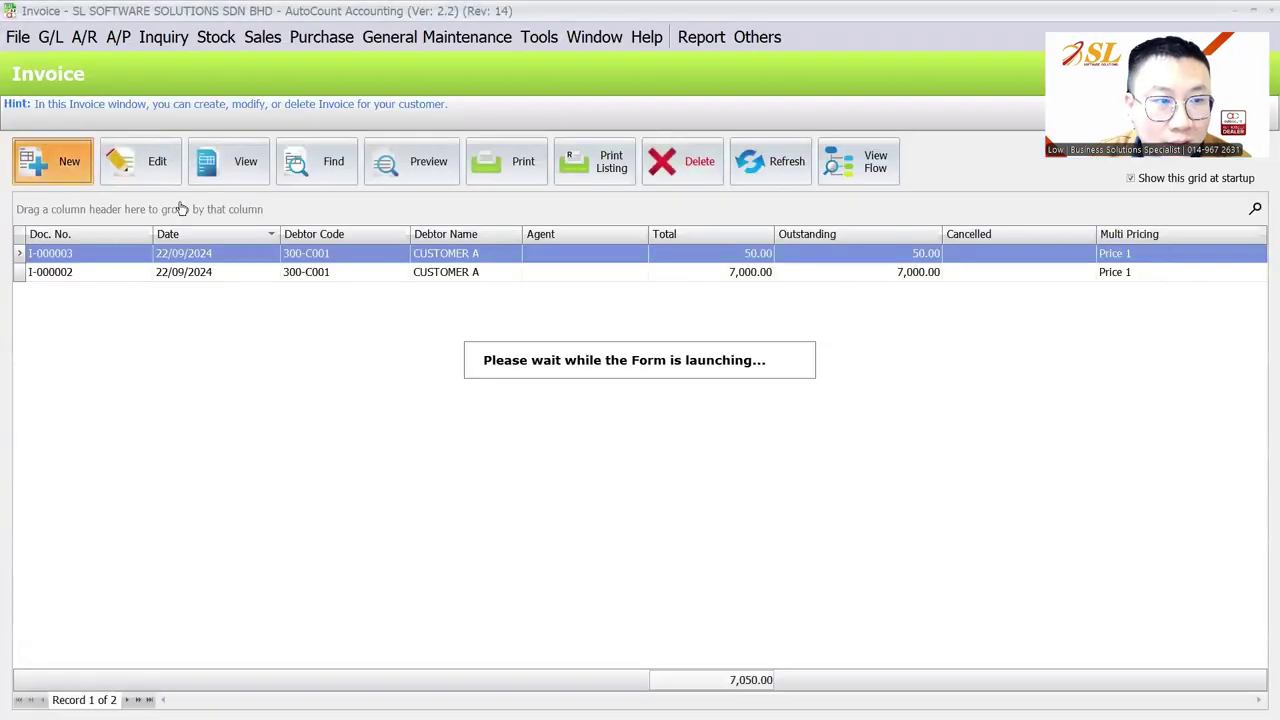
pyautogui.press('Return')
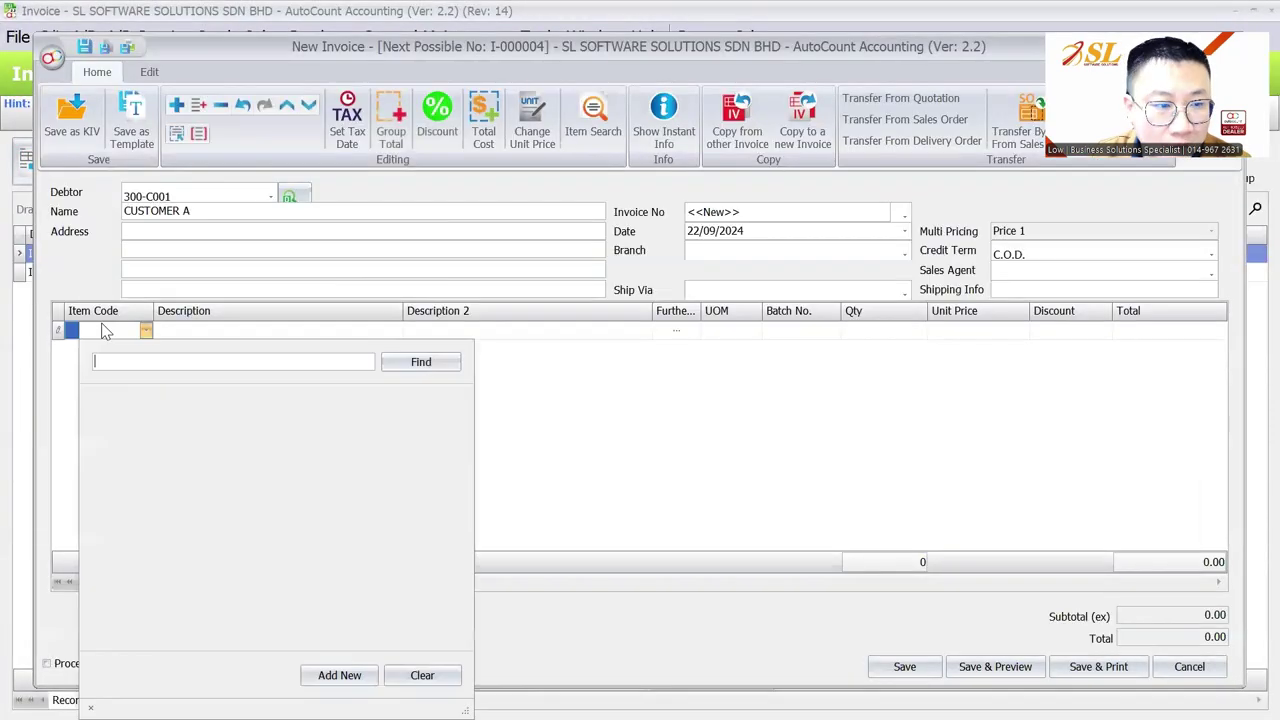
pyautogui.click(145, 413)
pyautogui.click(805, 332)
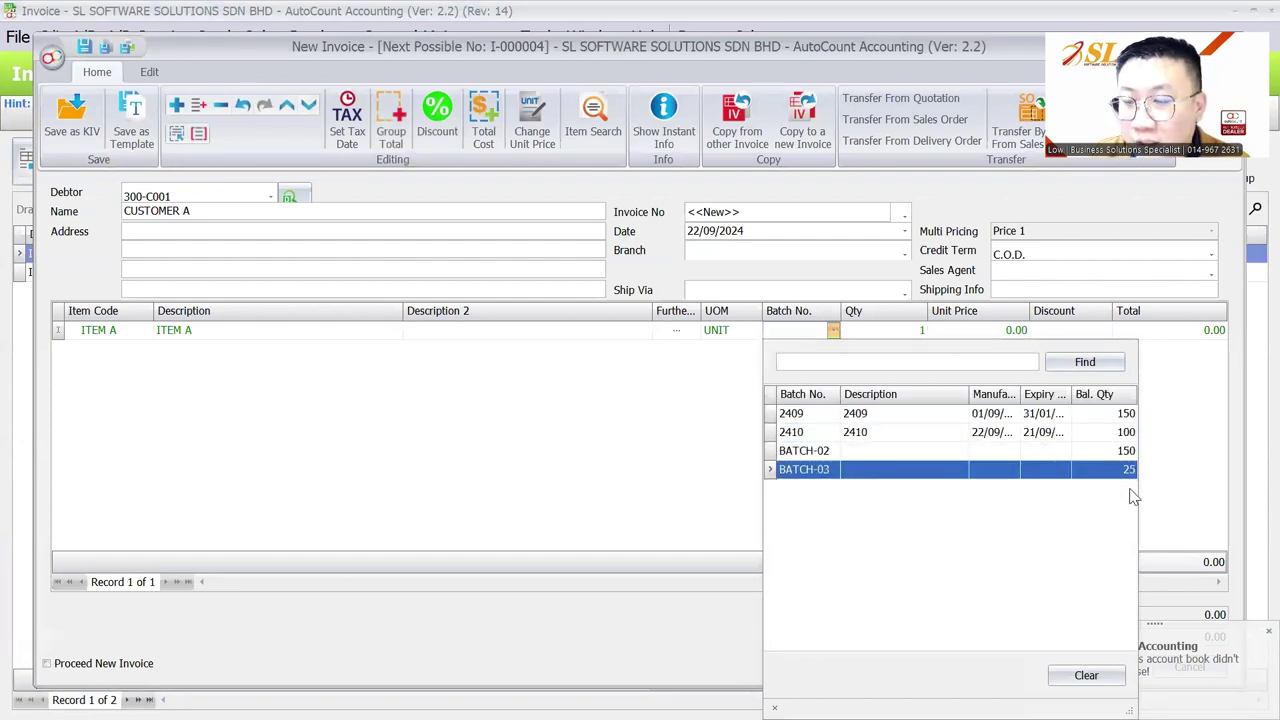
pyautogui.press('Escape')
pyautogui.press('Escape')
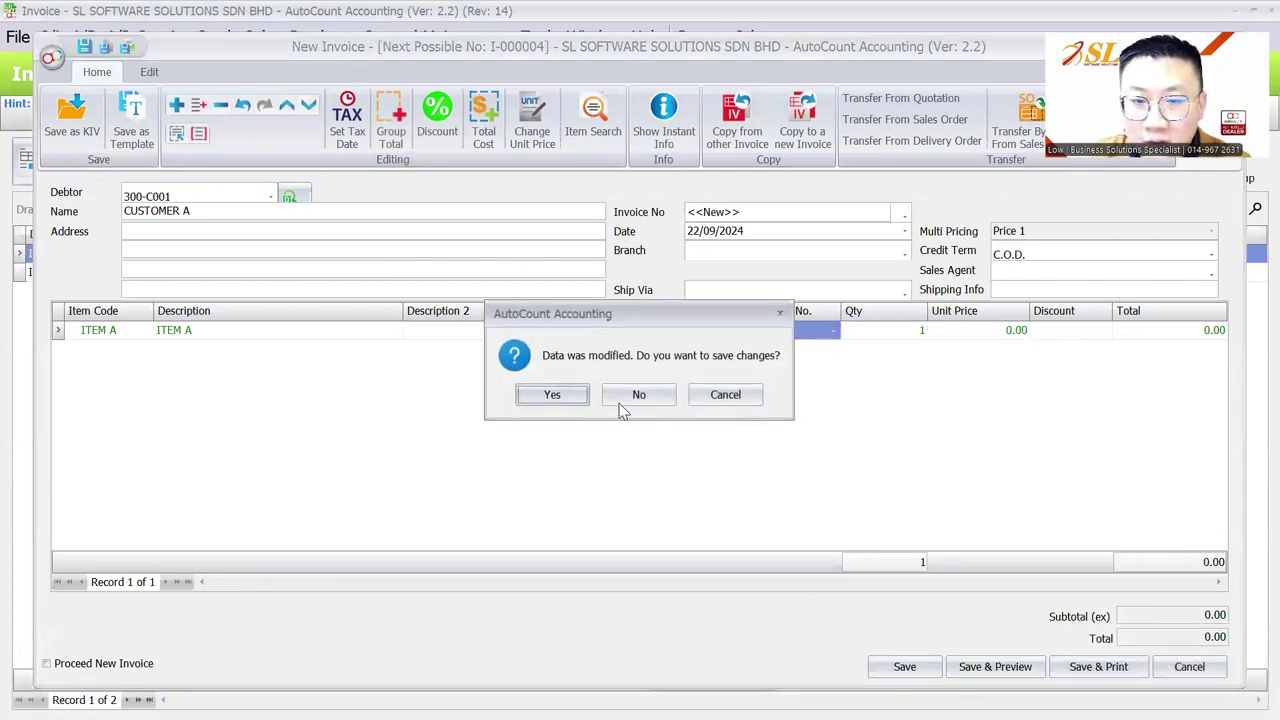
pyautogui.click(630, 398)
pyautogui.click(322, 37)
# Step: Start a new SUPPLIER A purchase invoice with an ITEM A line
pyautogui.click(365, 166)
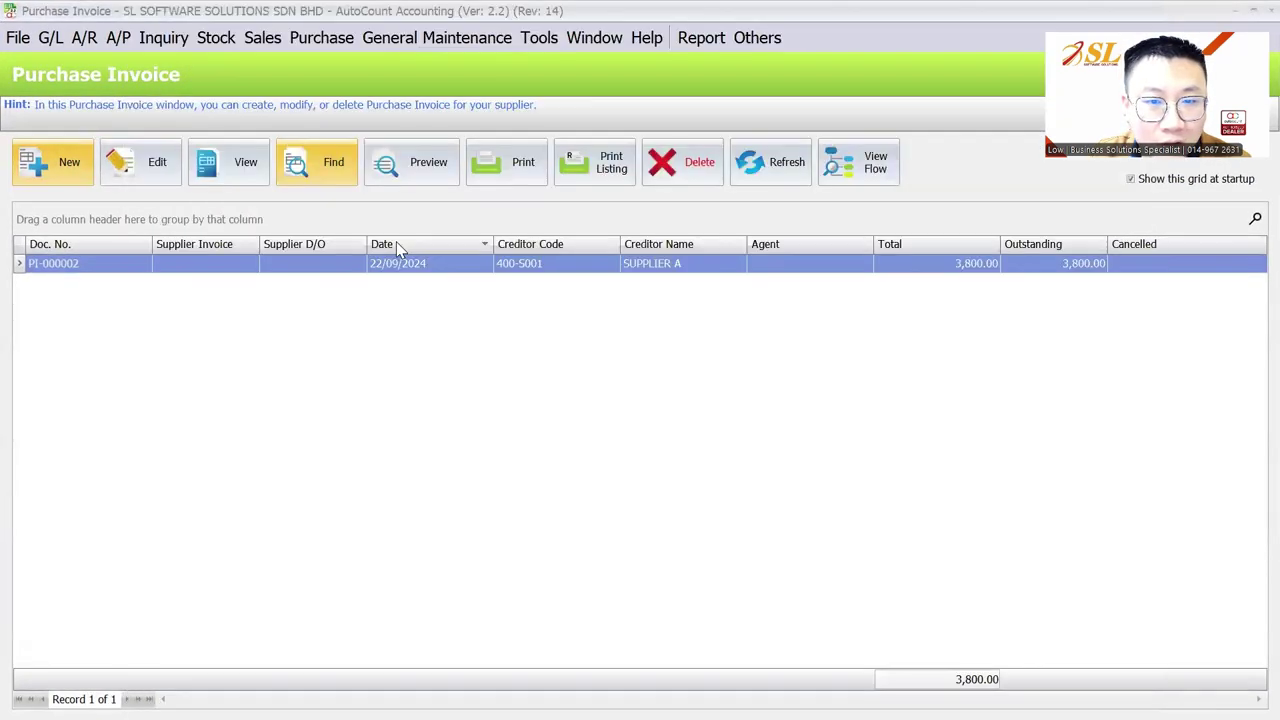
pyautogui.click(53, 162)
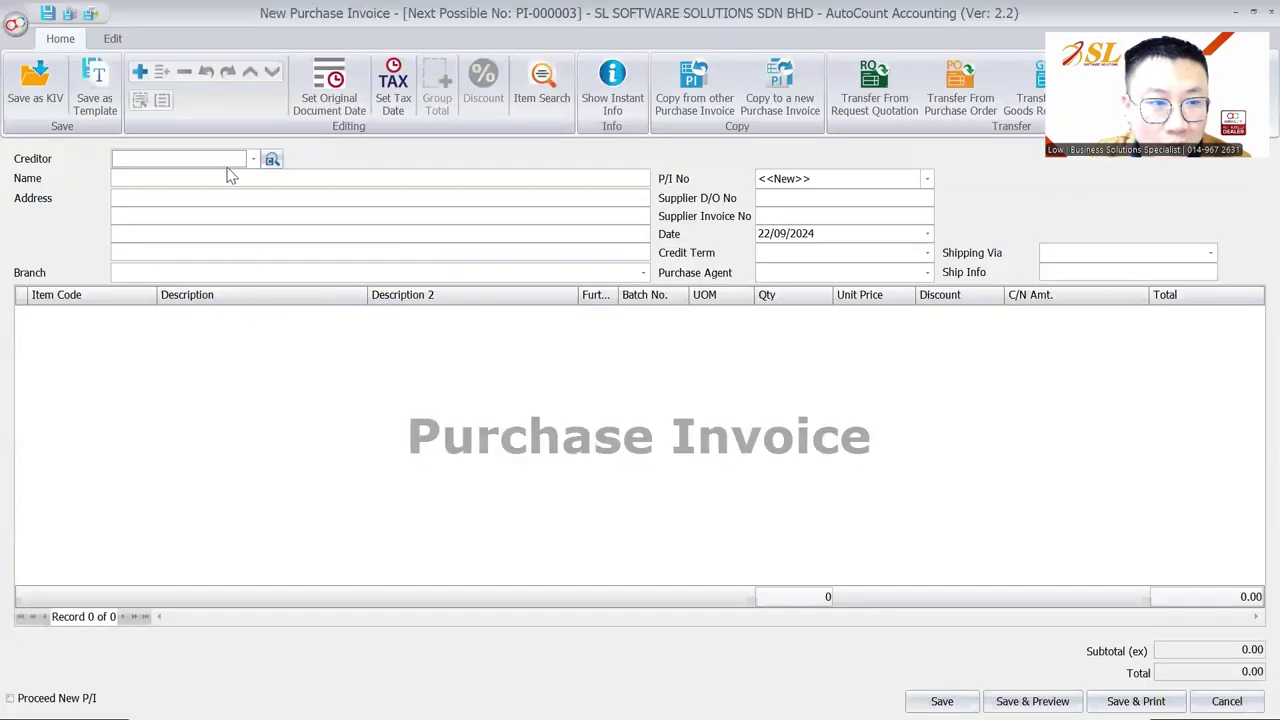
pyautogui.click(253, 159)
pyautogui.click(229, 243)
pyautogui.rightClick(205, 347)
pyautogui.click(250, 355)
pyautogui.click(147, 317)
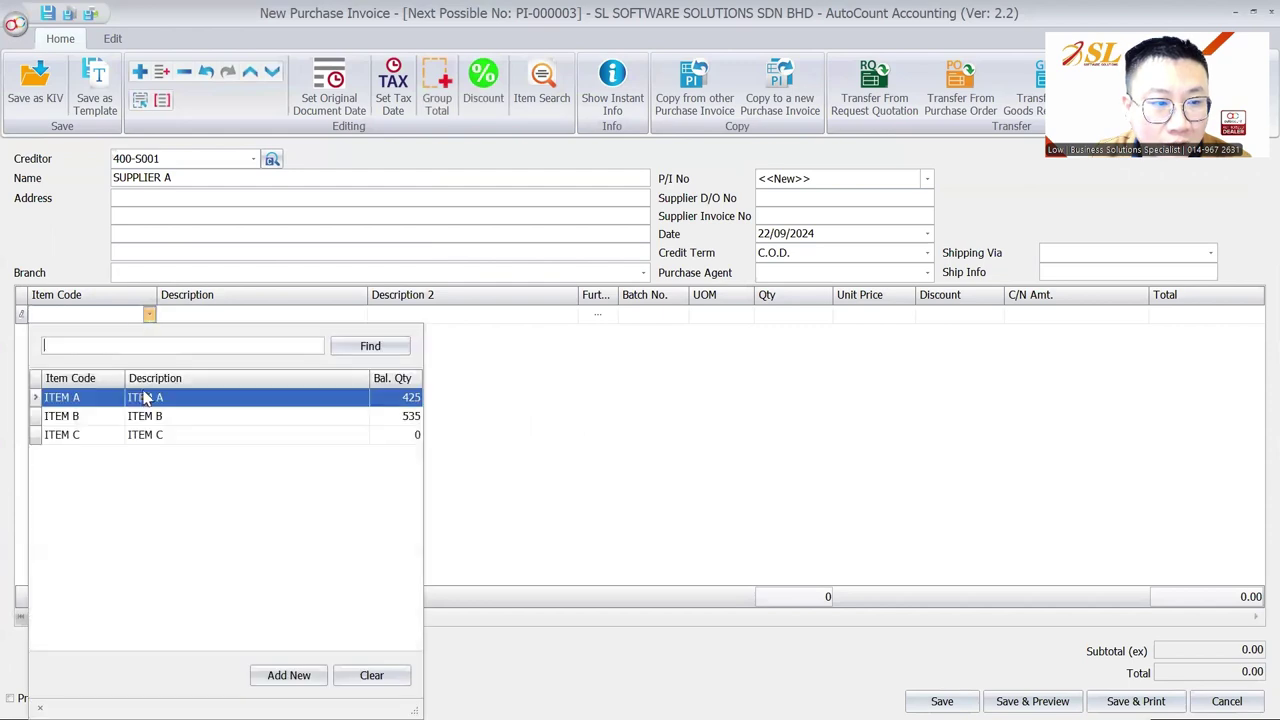
pyautogui.click(143, 397)
# Step: Search ITEM A's batch list for 'bact', discard the draft, and show the Other Setting slide
pyautogui.click(677, 318)
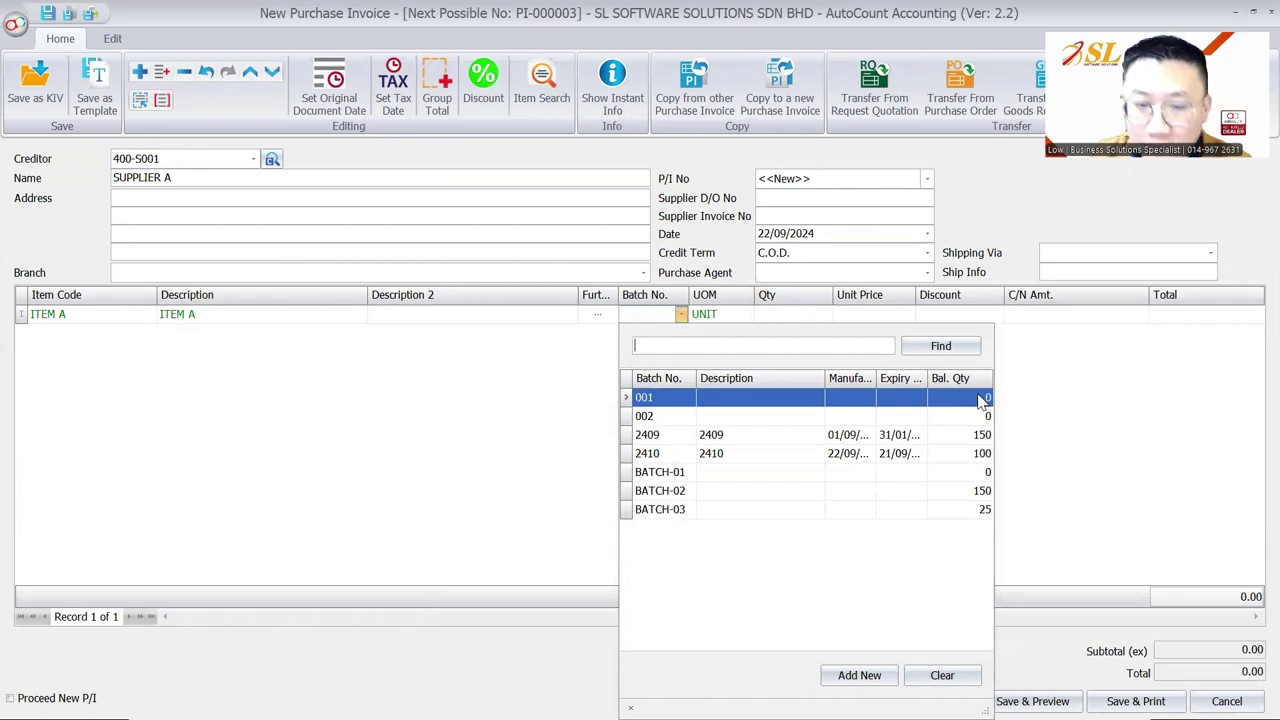
pyautogui.write('bact')
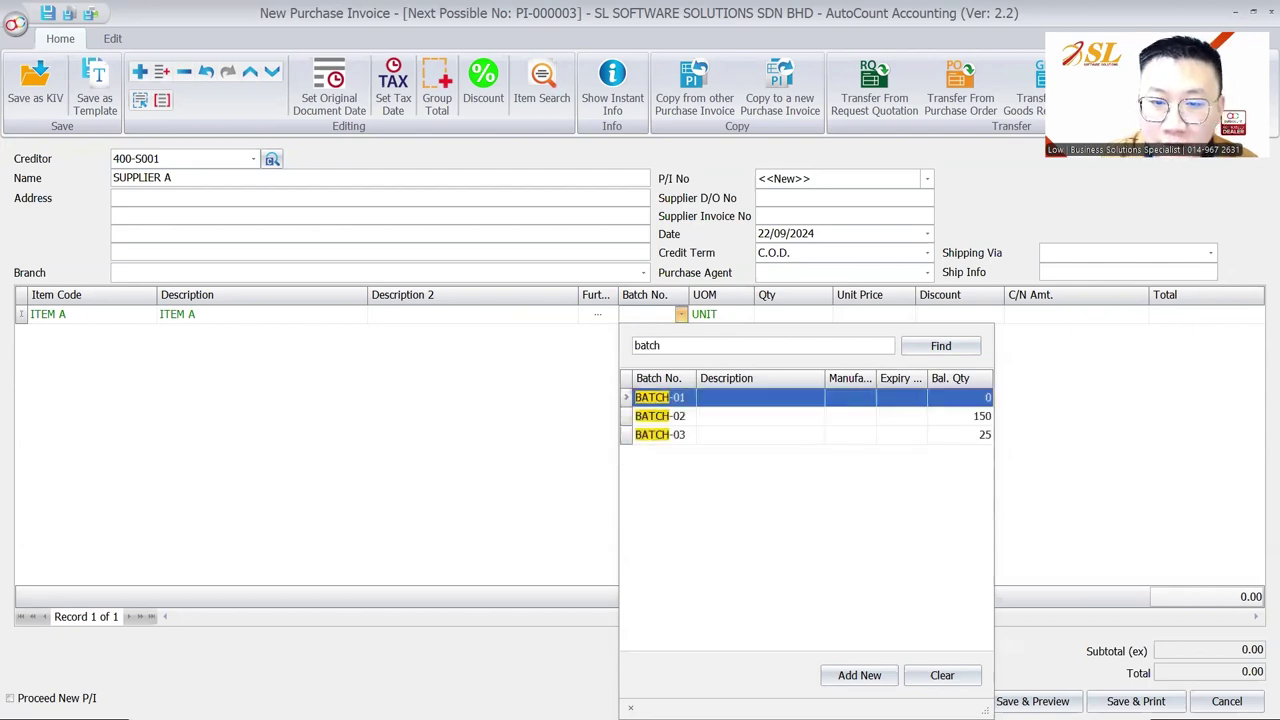
pyautogui.press('Escape')
pyautogui.press('Escape')
pyautogui.click(660, 395)
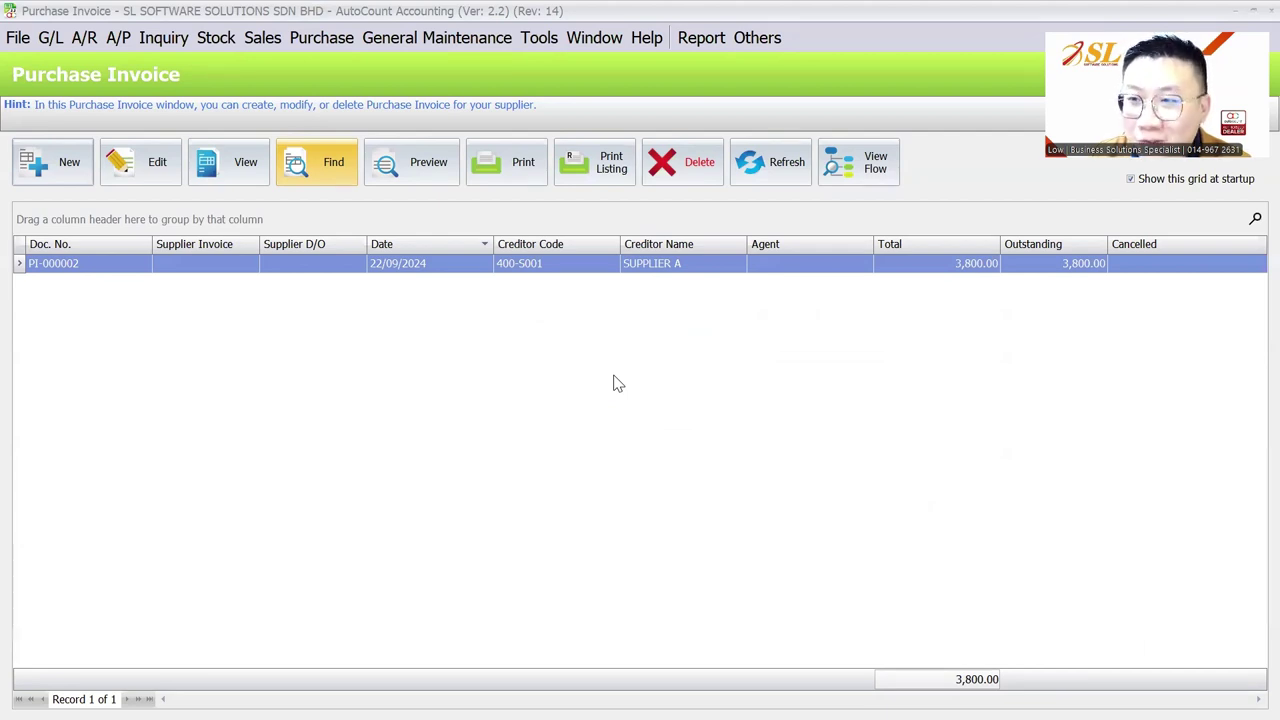
pyautogui.hotkey('alt', 'Tab')
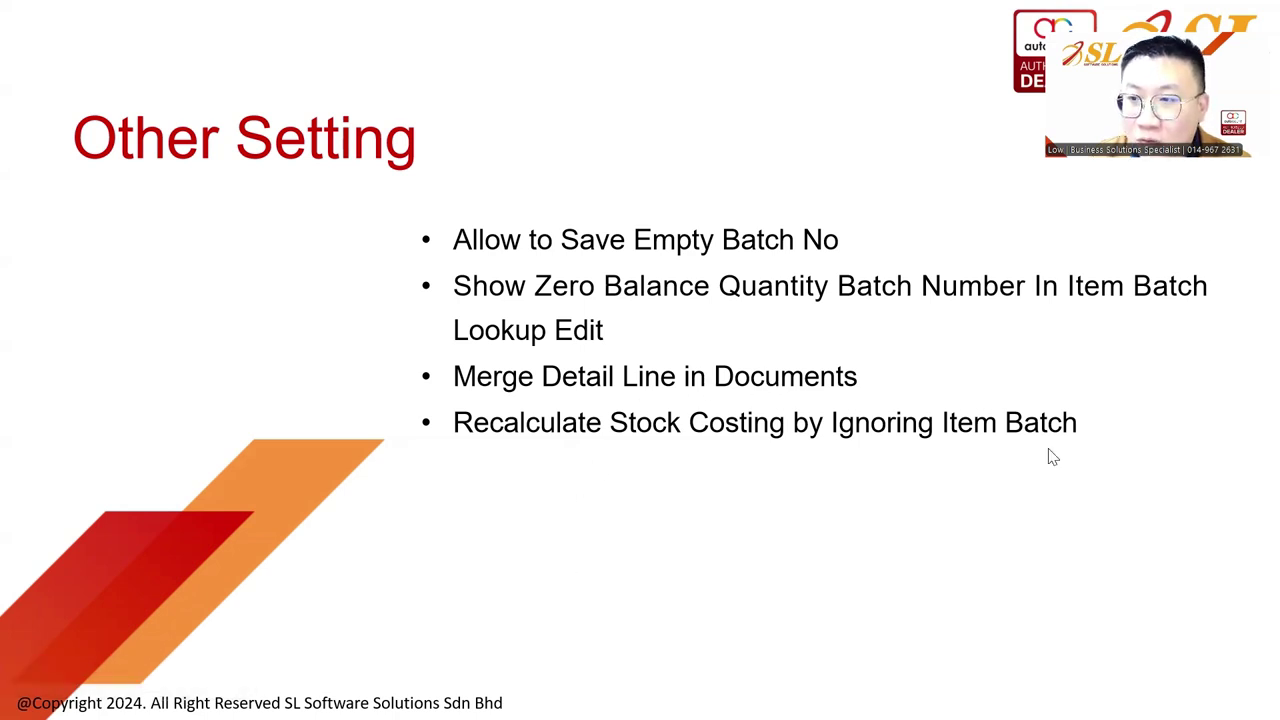
# Step: Open sales invoice I-000002 from the invoice list in view mode
pyautogui.hotkey('alt', 'Tab')
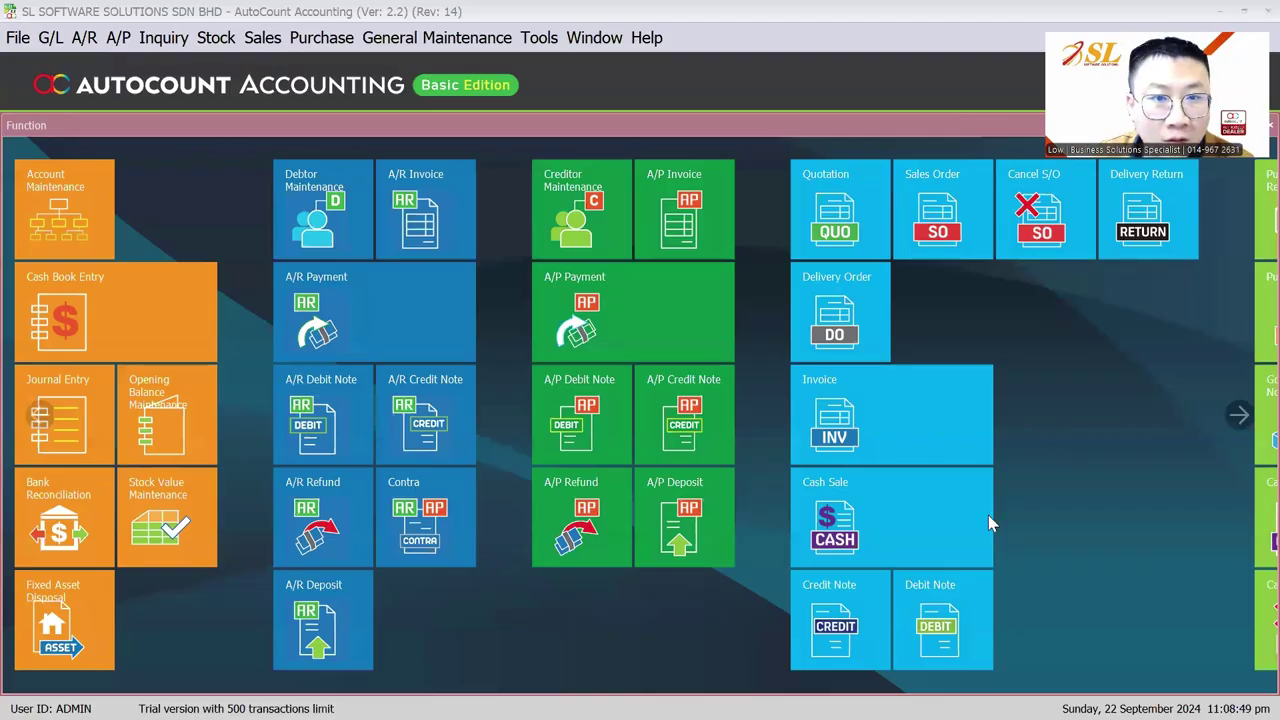
pyautogui.click(262, 37)
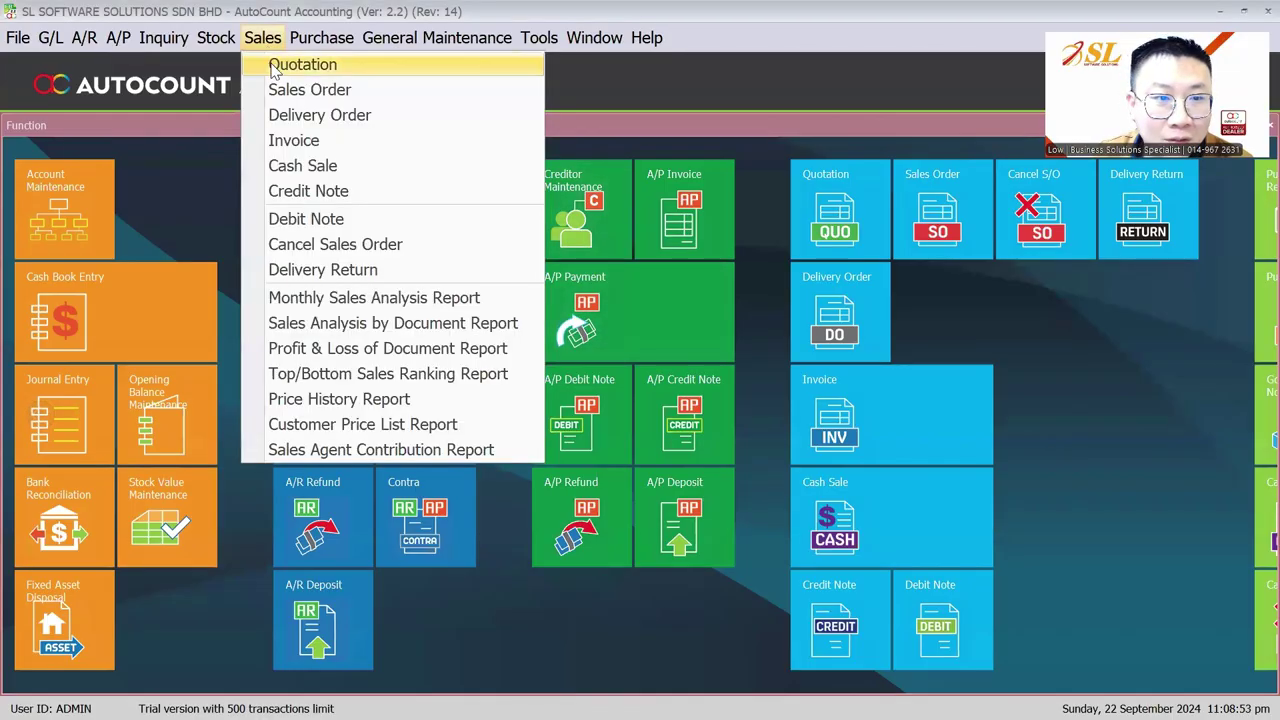
pyautogui.click(294, 142)
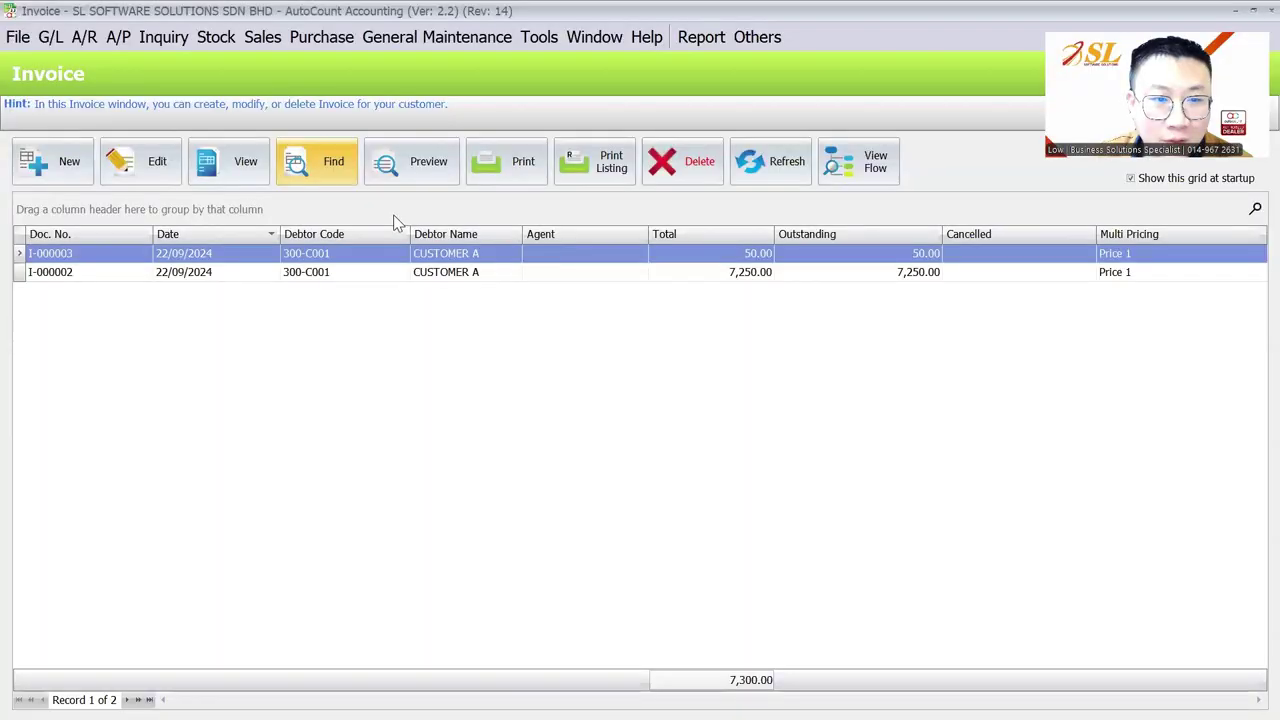
pyautogui.click(248, 166)
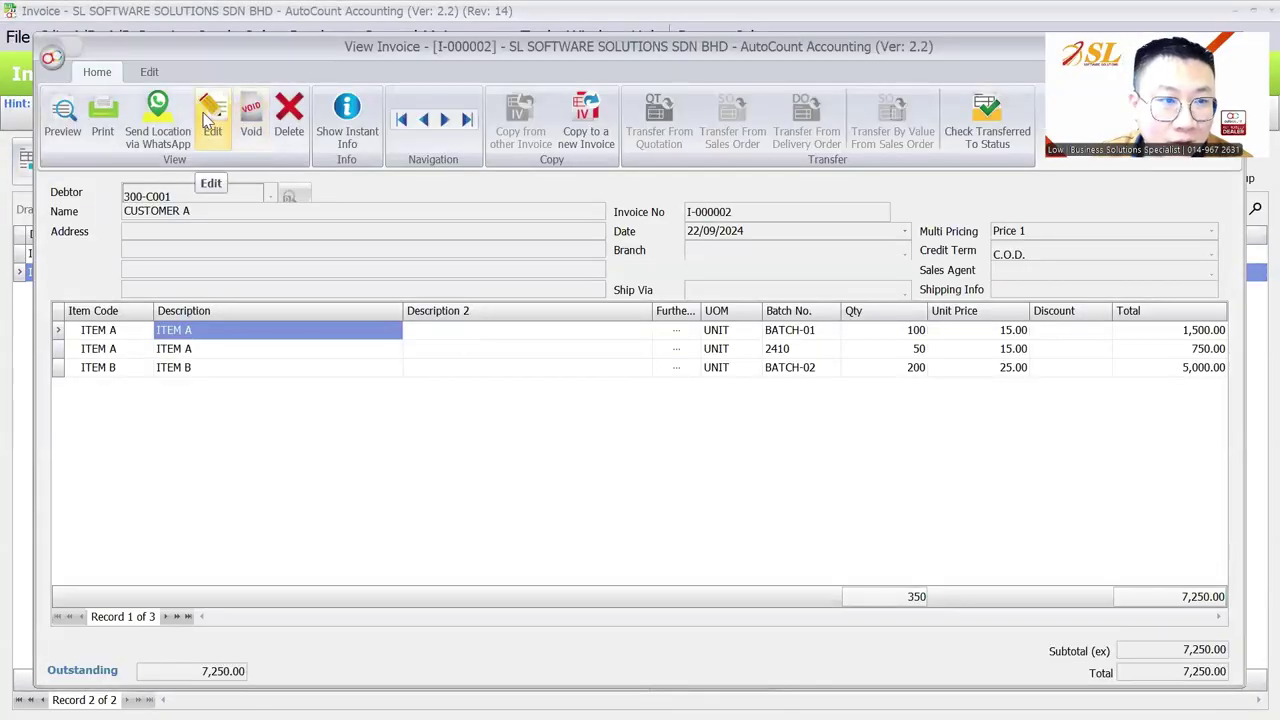
# Step: Edit I-000002 and add a fourth line for ITEM B with batch BATCH-02
pyautogui.rightClick(373, 443)
pyautogui.click(212, 118)
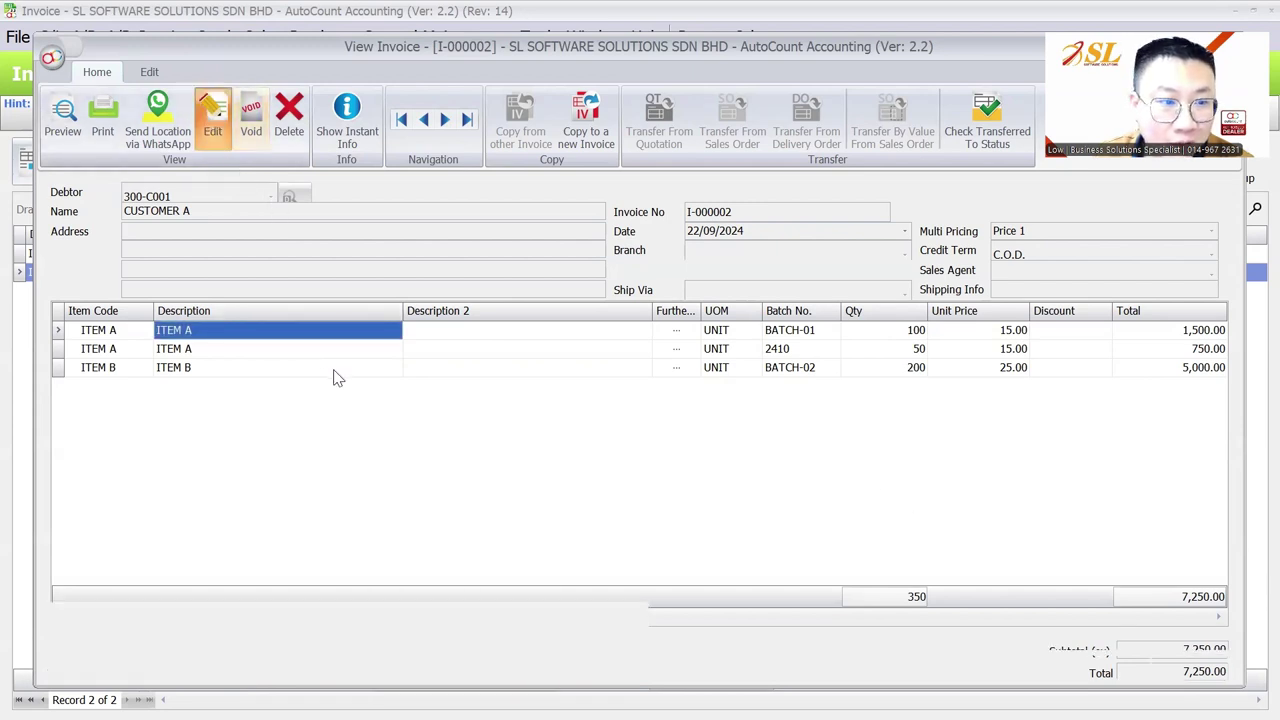
pyautogui.rightClick(341, 420)
pyautogui.click(391, 99)
pyautogui.click(146, 386)
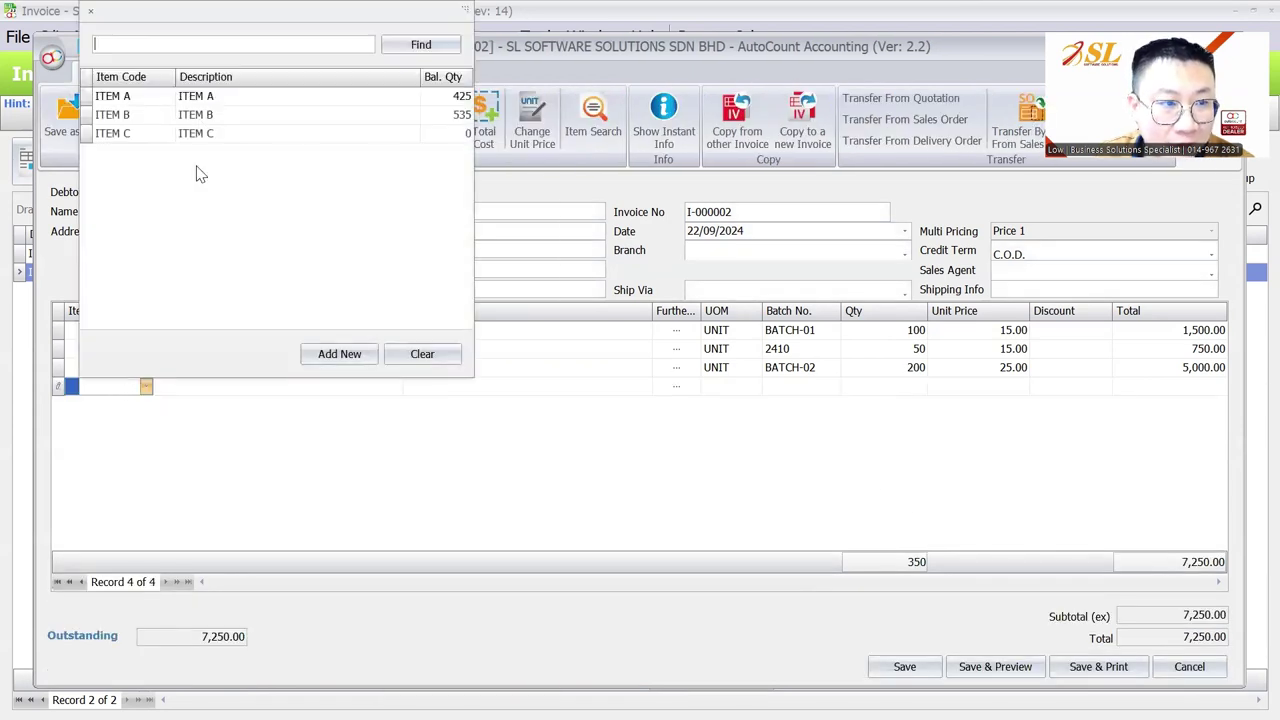
pyautogui.click(200, 118)
pyautogui.click(778, 393)
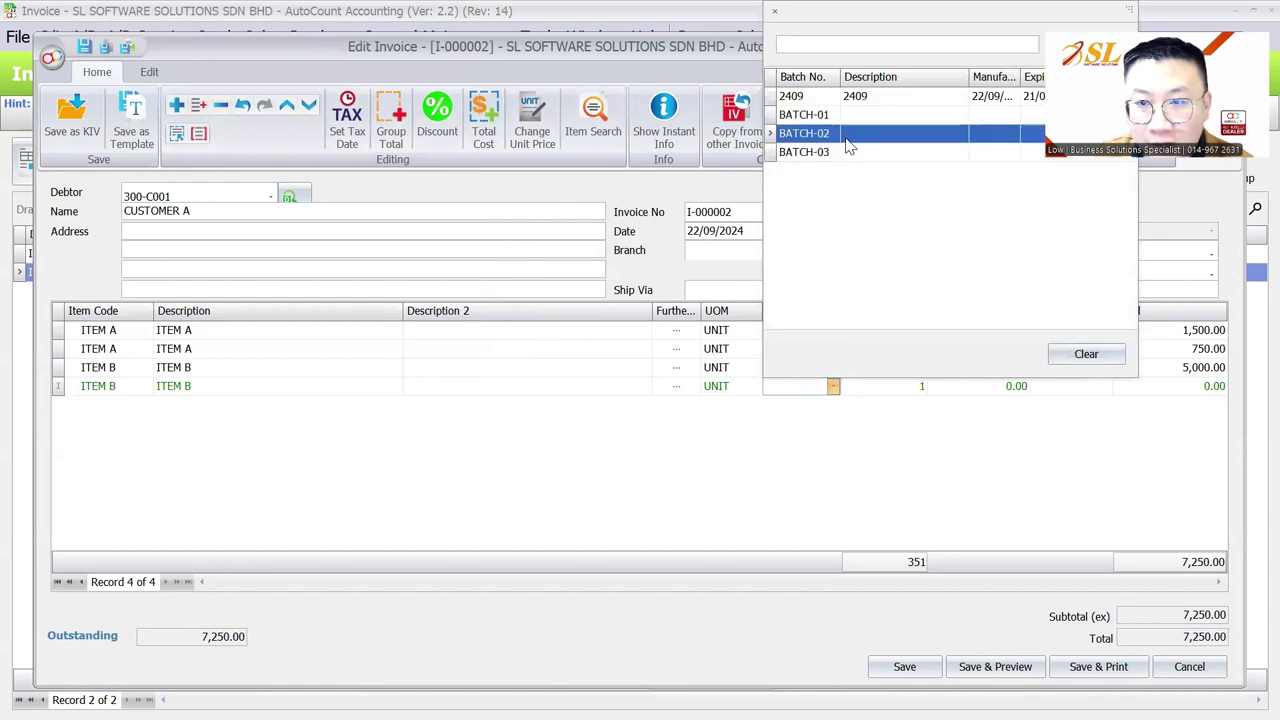
pyautogui.click(849, 134)
pyautogui.click(144, 389)
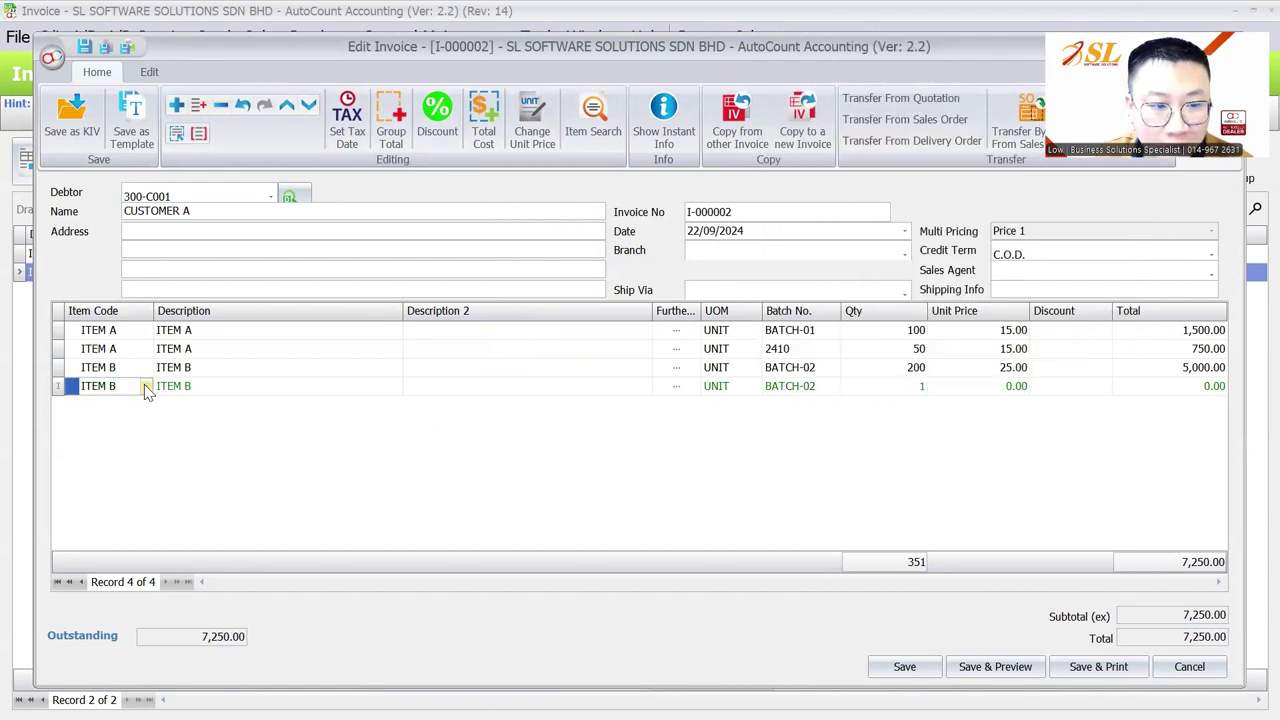
pyautogui.click(146, 387)
# Step: Set the new line to quantity 50 at unit price 25.00, save, and preview the invoice
pyautogui.click(900, 386)
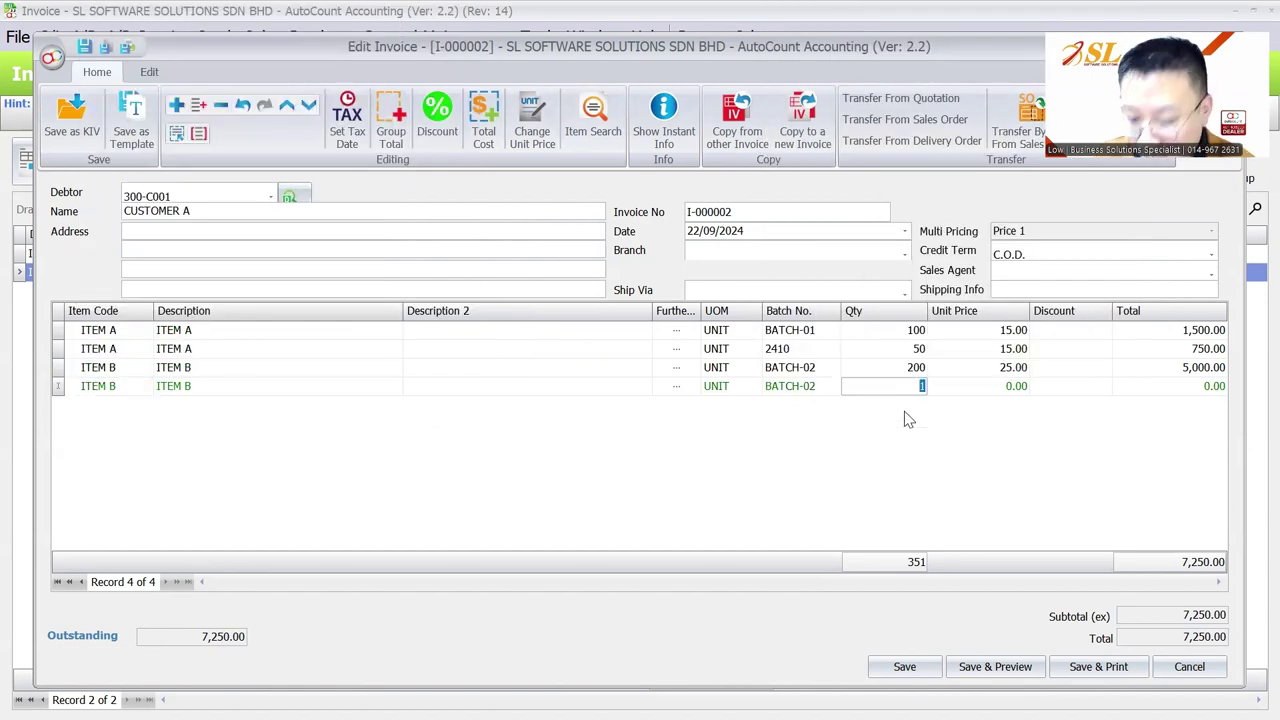
pyautogui.write('50')
pyautogui.press('Tab')
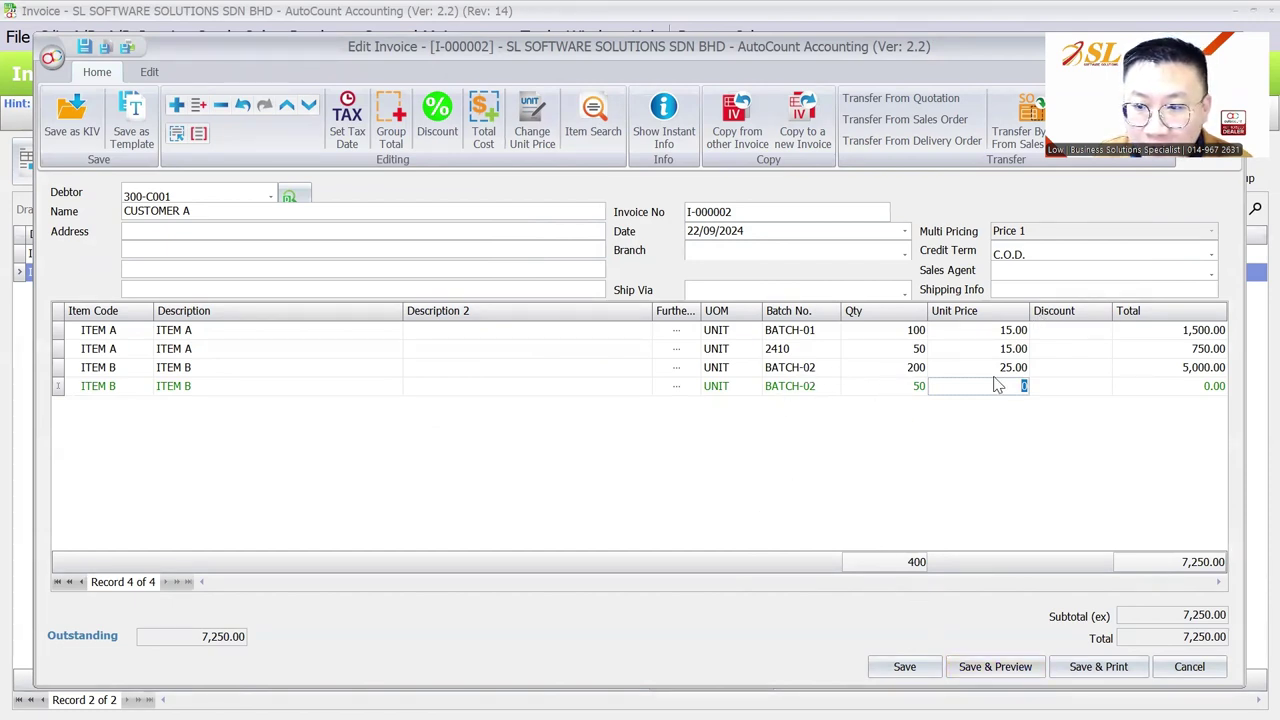
pyautogui.press('Tab')
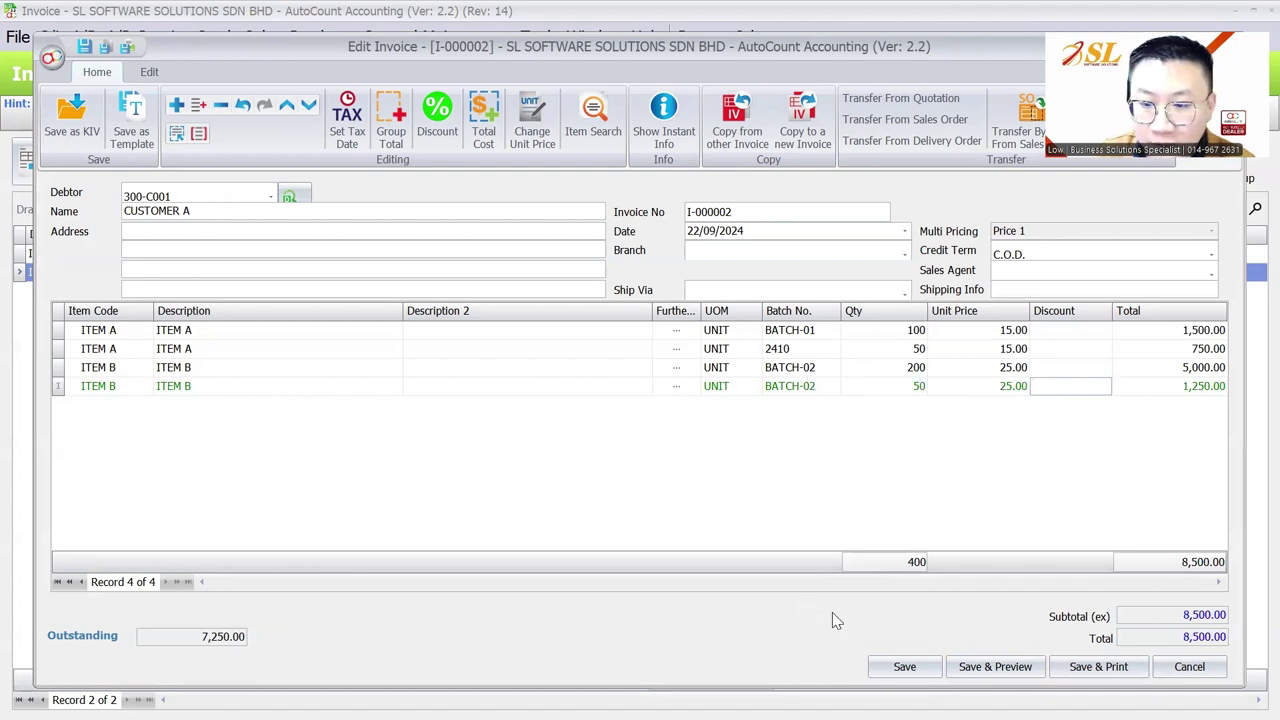
pyautogui.click(904, 666)
pyautogui.click(428, 165)
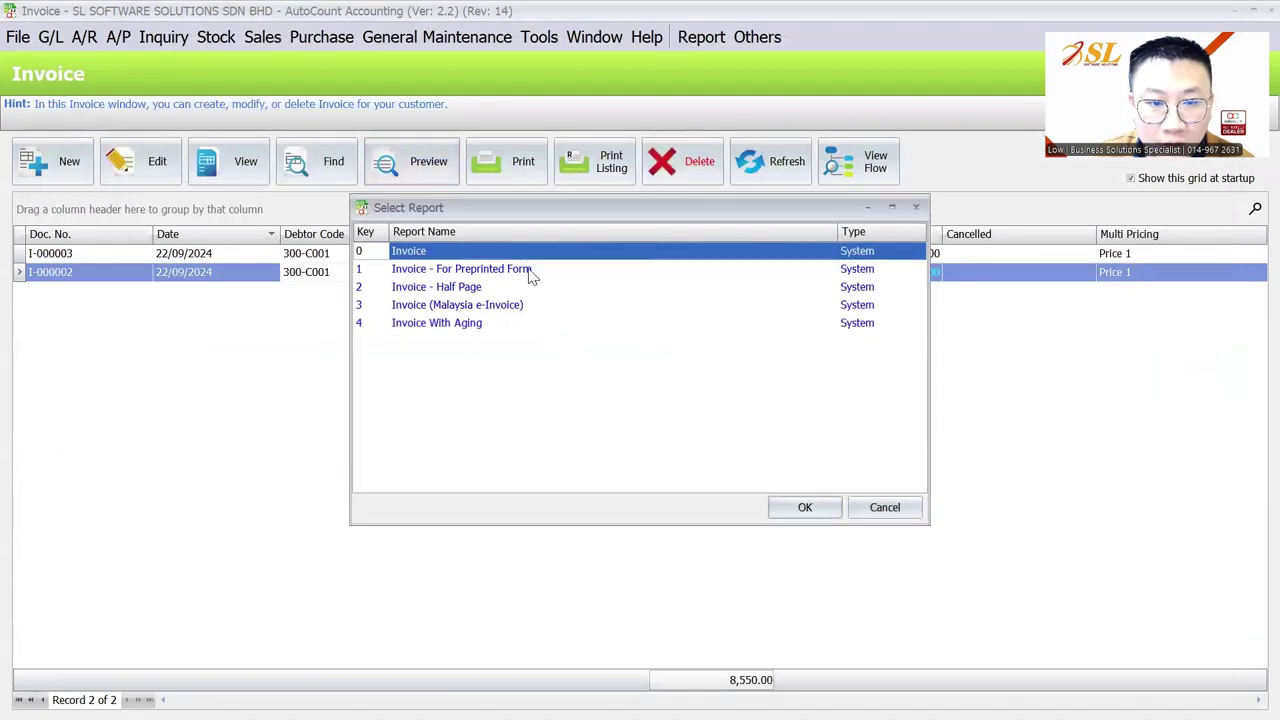
# Step: Preview I-000002 with the standard Invoice report and open its layout in the designer
pyautogui.click(797, 505)
pyautogui.scroll(-2, 820, 502)
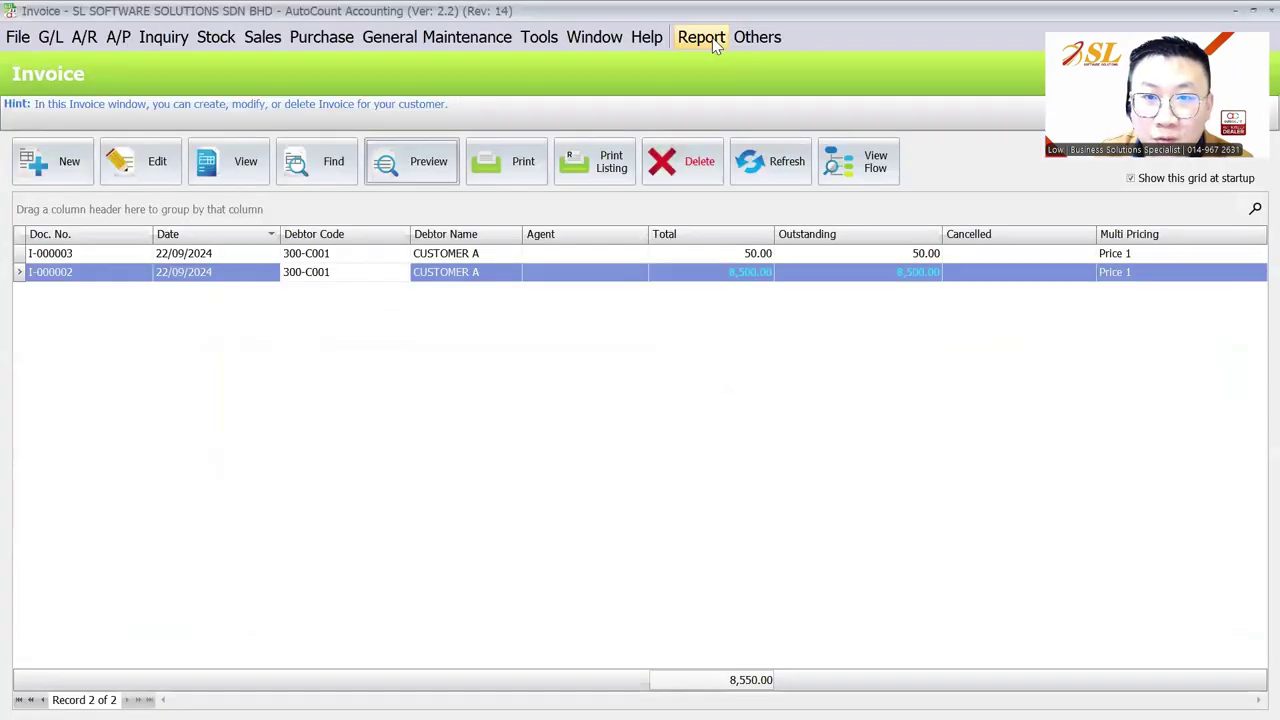
pyautogui.click(701, 37)
pyautogui.click(740, 172)
pyautogui.click(1005, 213)
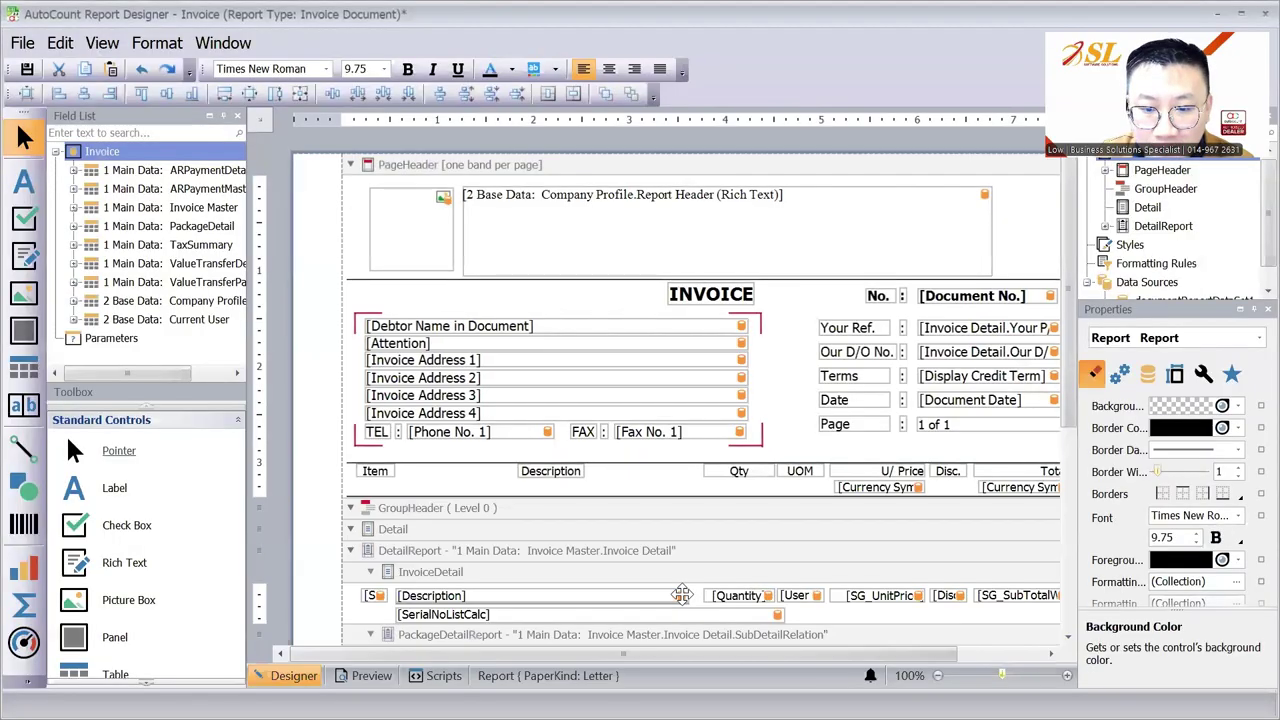
# Step: Narrow the Description field and duplicate the Quantity field and Description heading for a new column
pyautogui.moveTo(681, 595); pyautogui.dragTo(632, 592)
pyautogui.click(640, 589)
pyautogui.click(745, 595)
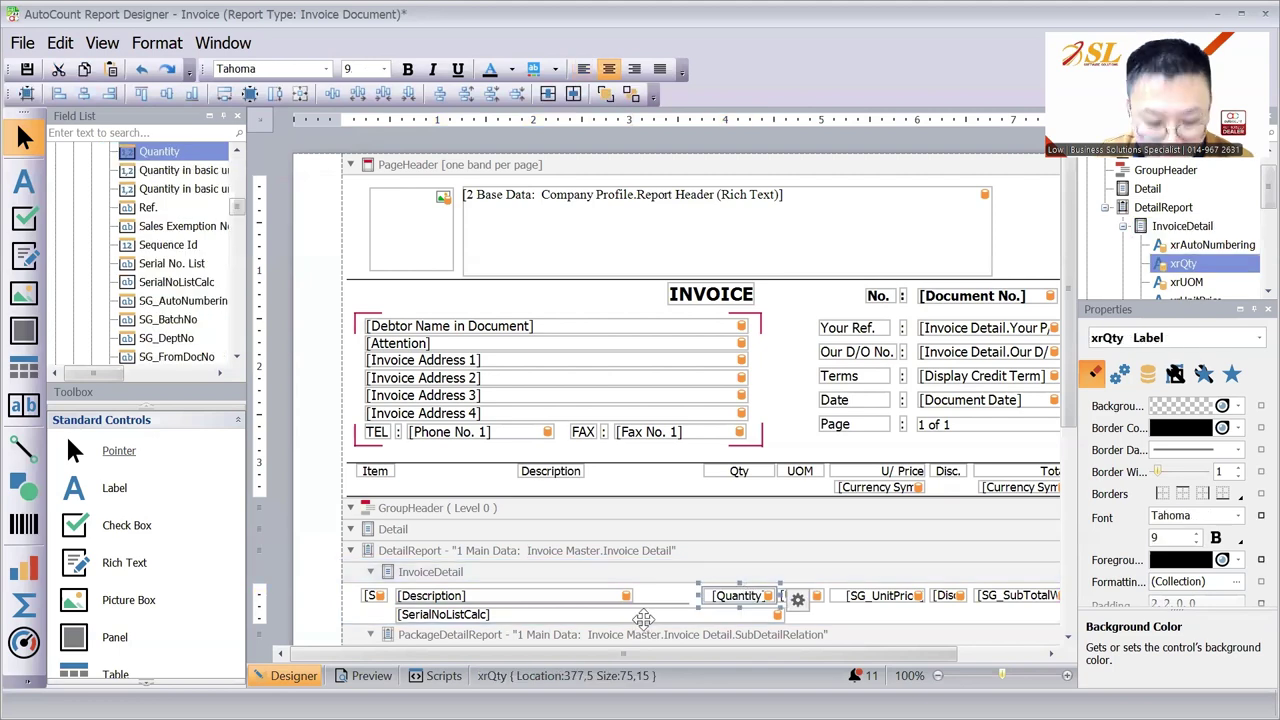
pyautogui.hotkey('ctrl', 'c')
pyautogui.hotkey('ctrl', 'v')
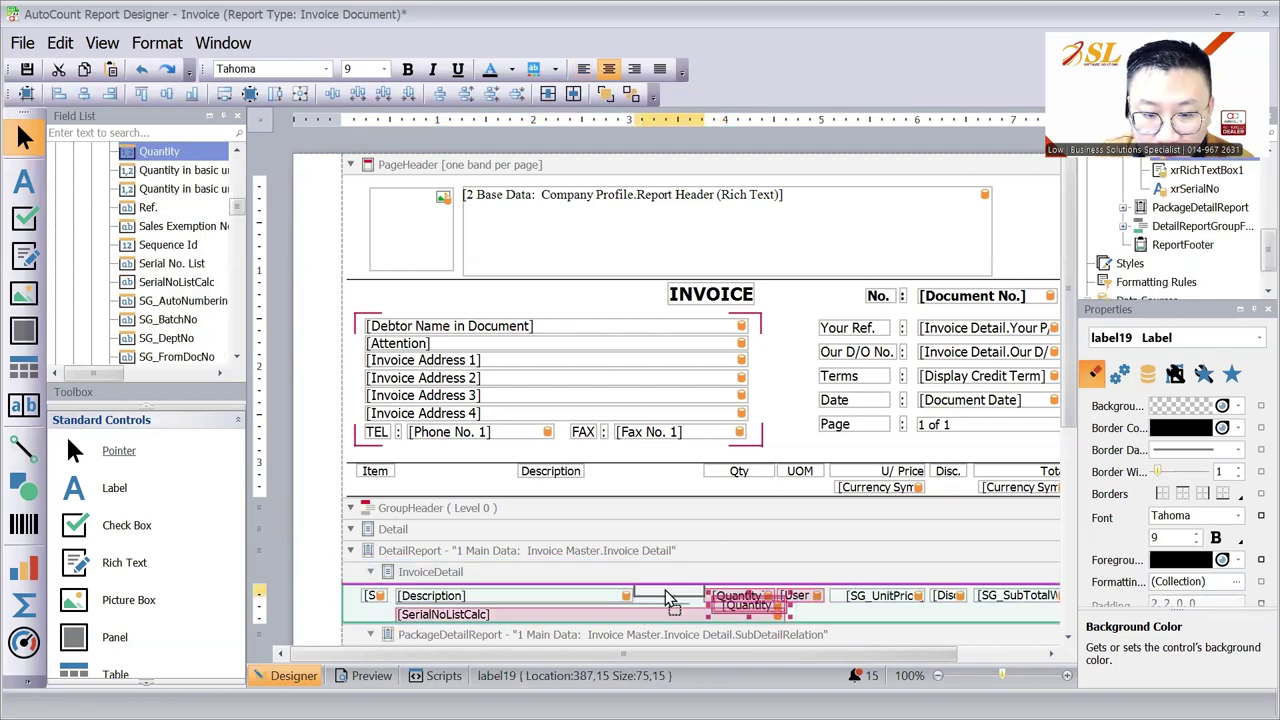
pyautogui.moveTo(668, 600); pyautogui.dragTo(668, 598)
pyautogui.click(600, 490)
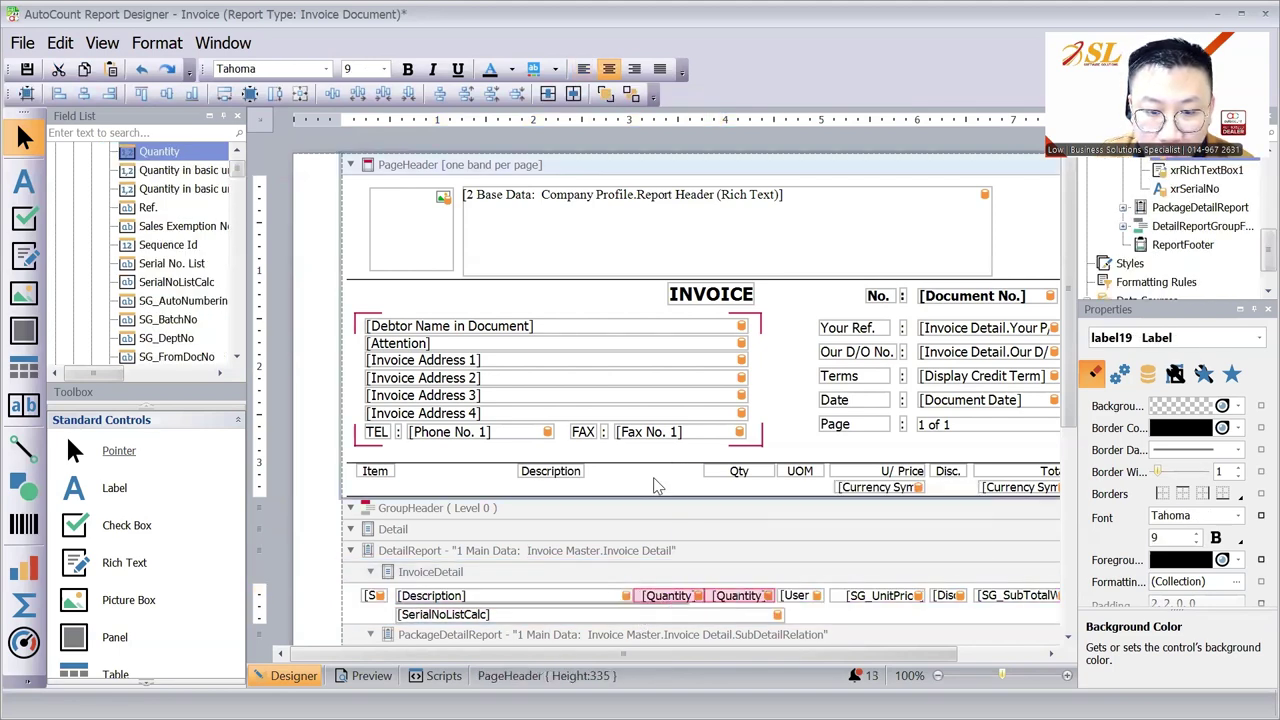
pyautogui.click(555, 471)
pyautogui.hotkey('ctrl', 'c')
pyautogui.hotkey('ctrl', 'v')
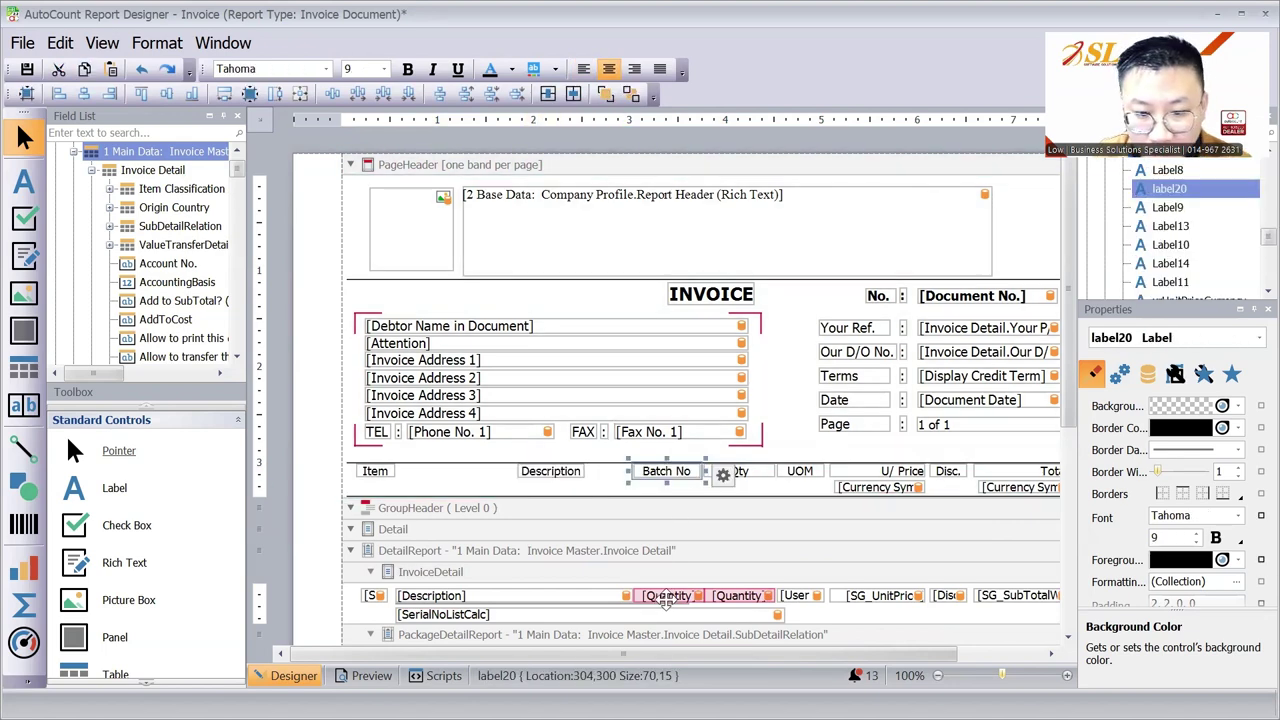
# Step: Bind the copied detail field to the Batch No. field from the Field List
pyautogui.click(667, 600)
pyautogui.scroll(-5, 180, 228)
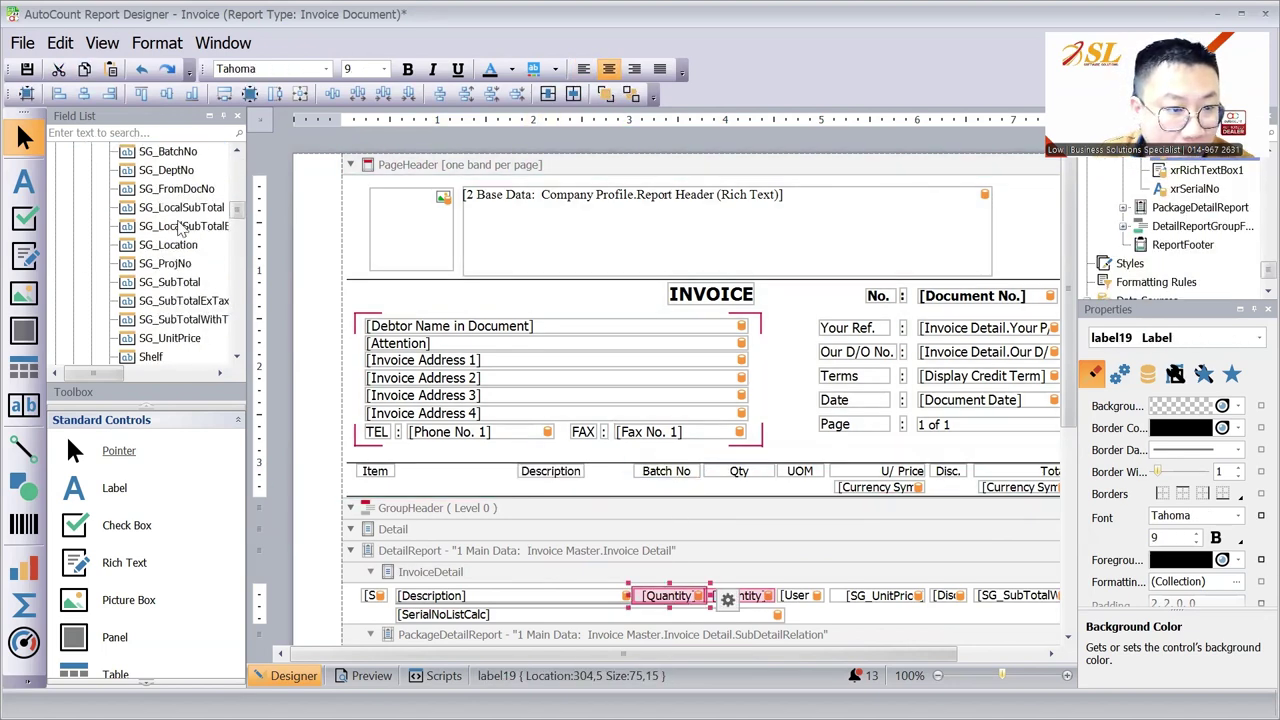
pyautogui.scroll(15, 180, 228)
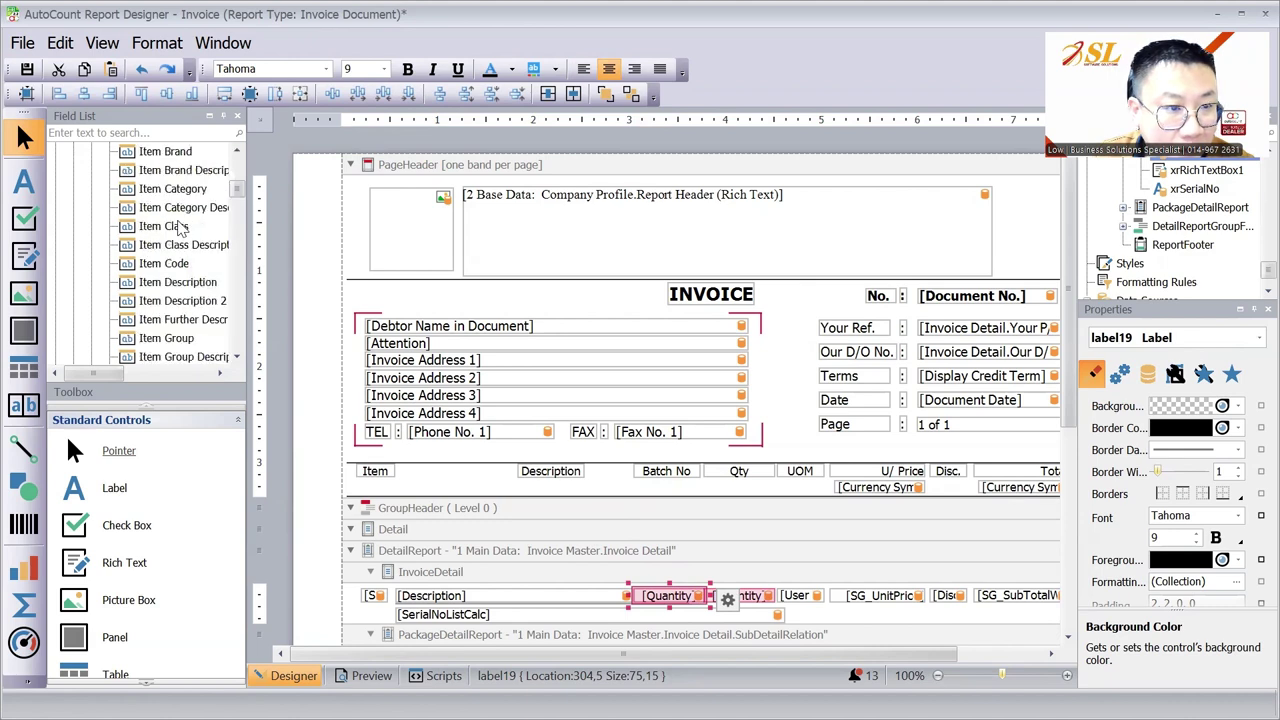
pyautogui.scroll(4, 180, 228)
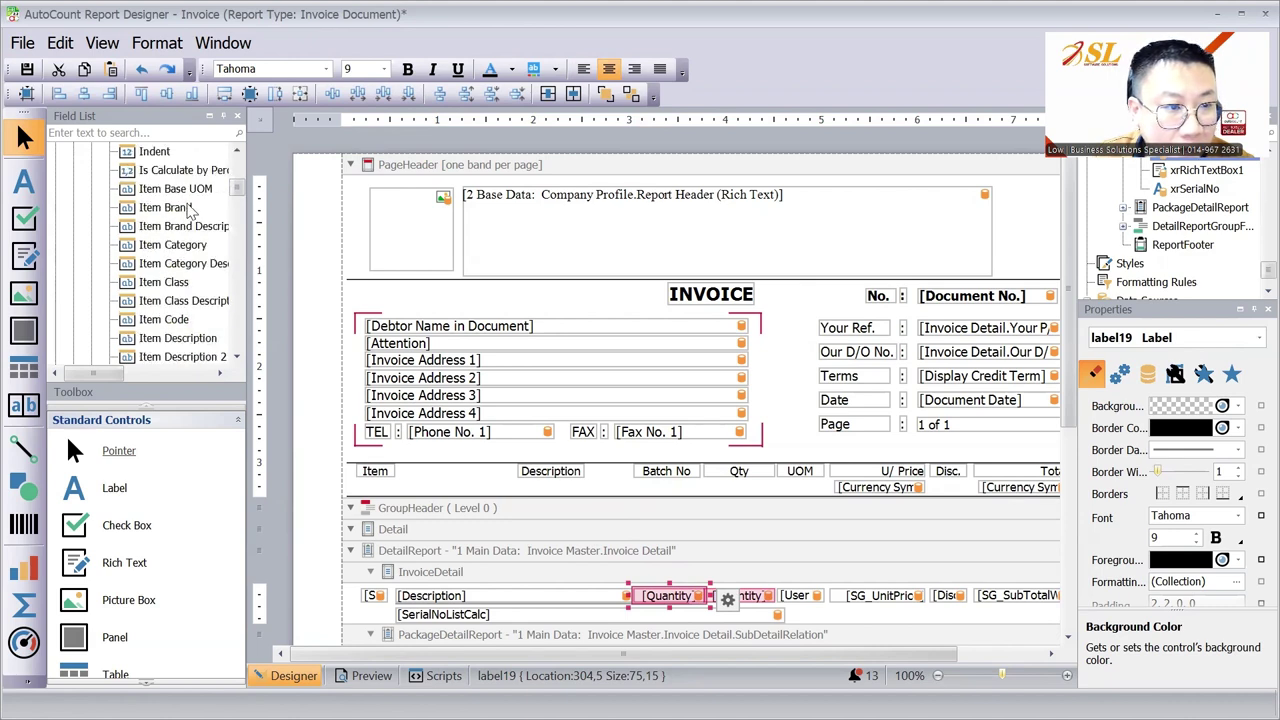
pyautogui.scroll(10, 190, 215)
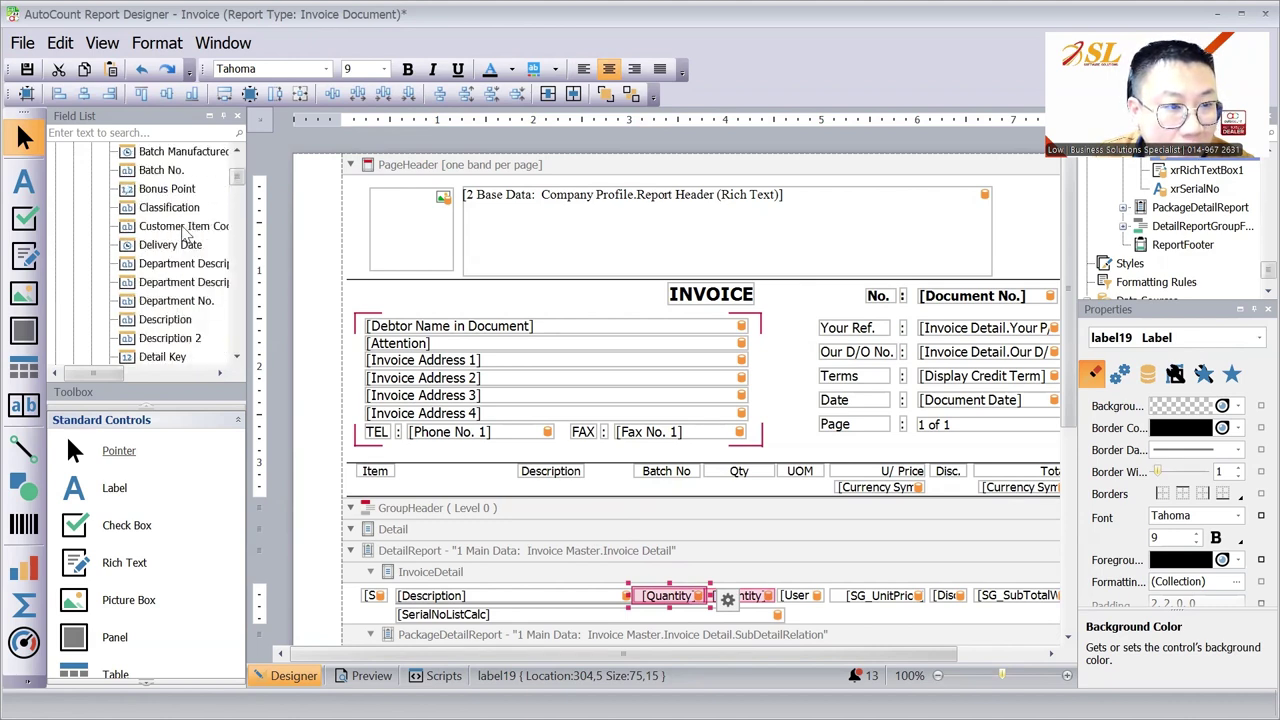
pyautogui.moveTo(175, 228); pyautogui.dragTo(670, 597)
pyautogui.scroll(1, 650, 540)
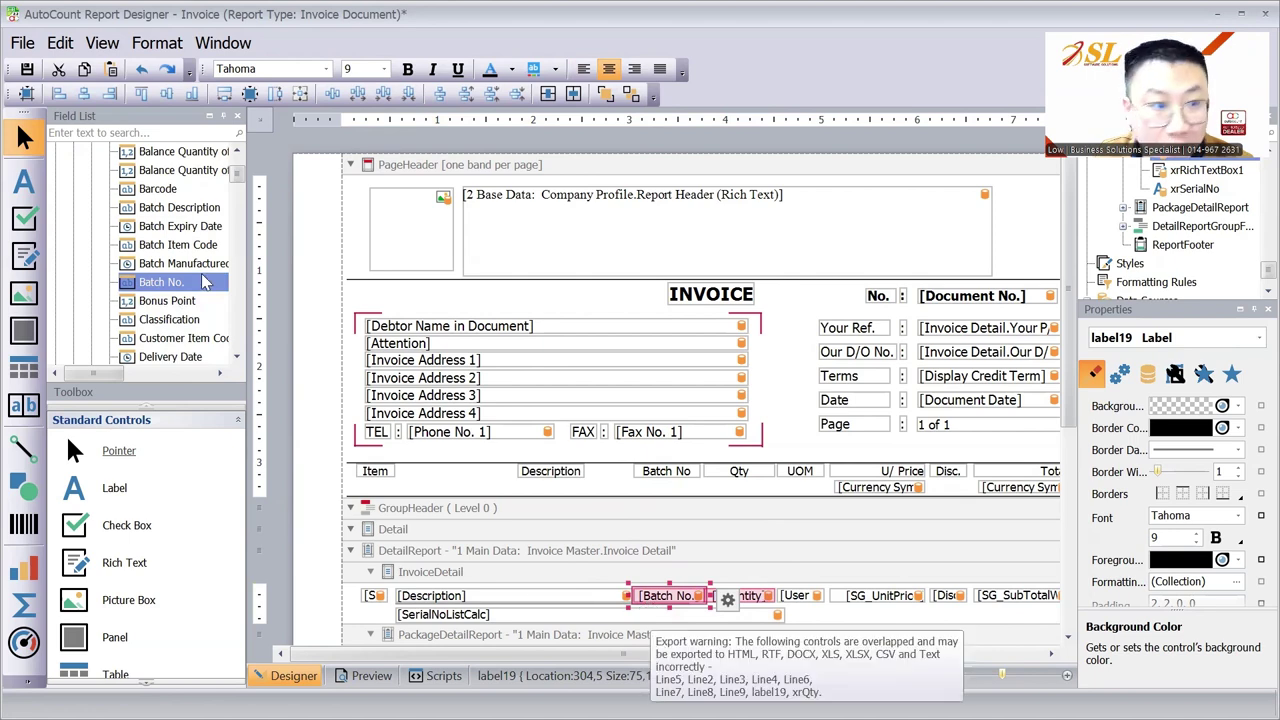
# Step: Save the layout as '1. Invoice - SL Software' and close the designer
pyautogui.click(22, 43)
pyautogui.click(50, 94)
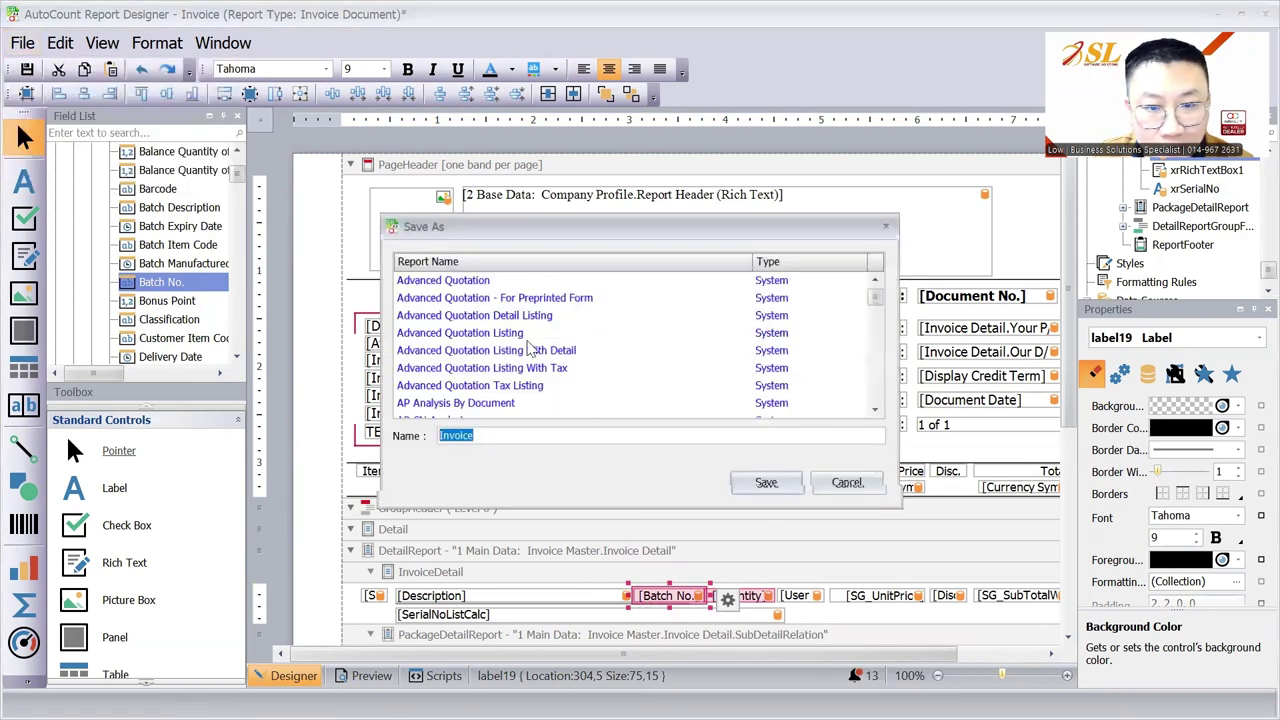
pyautogui.click(437, 438)
pyautogui.write('1.')
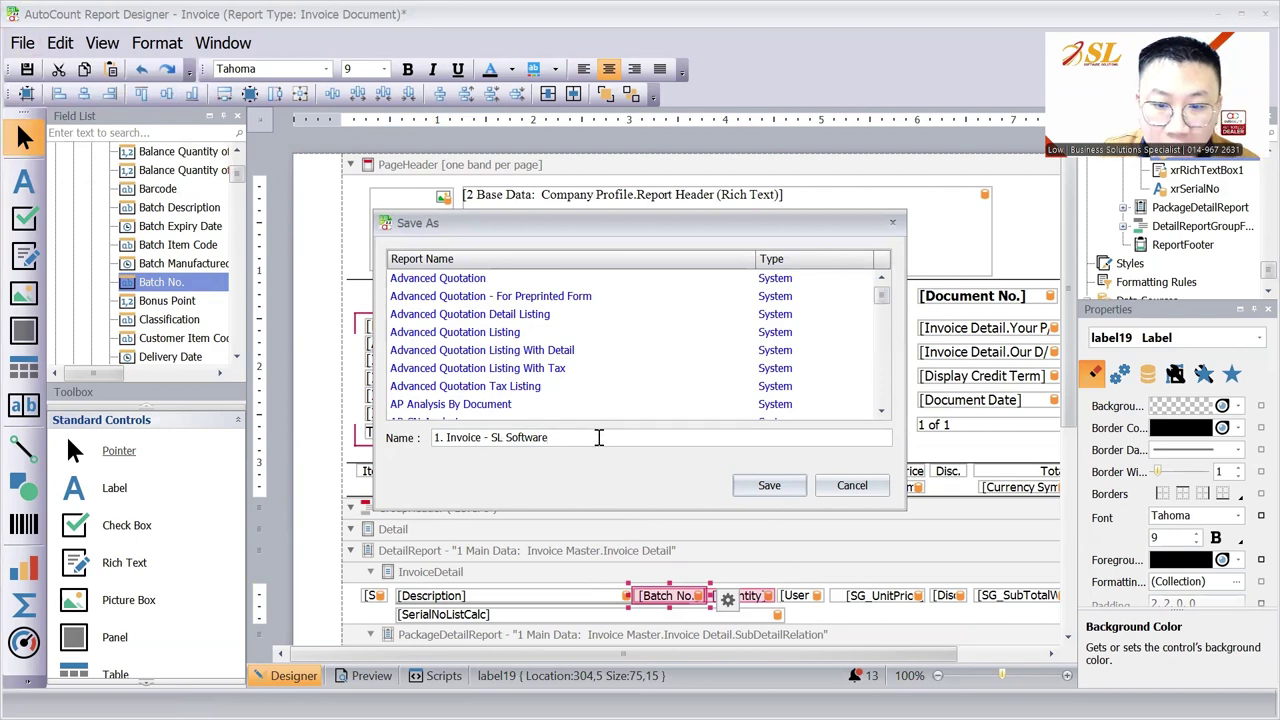
pyautogui.click(769, 485)
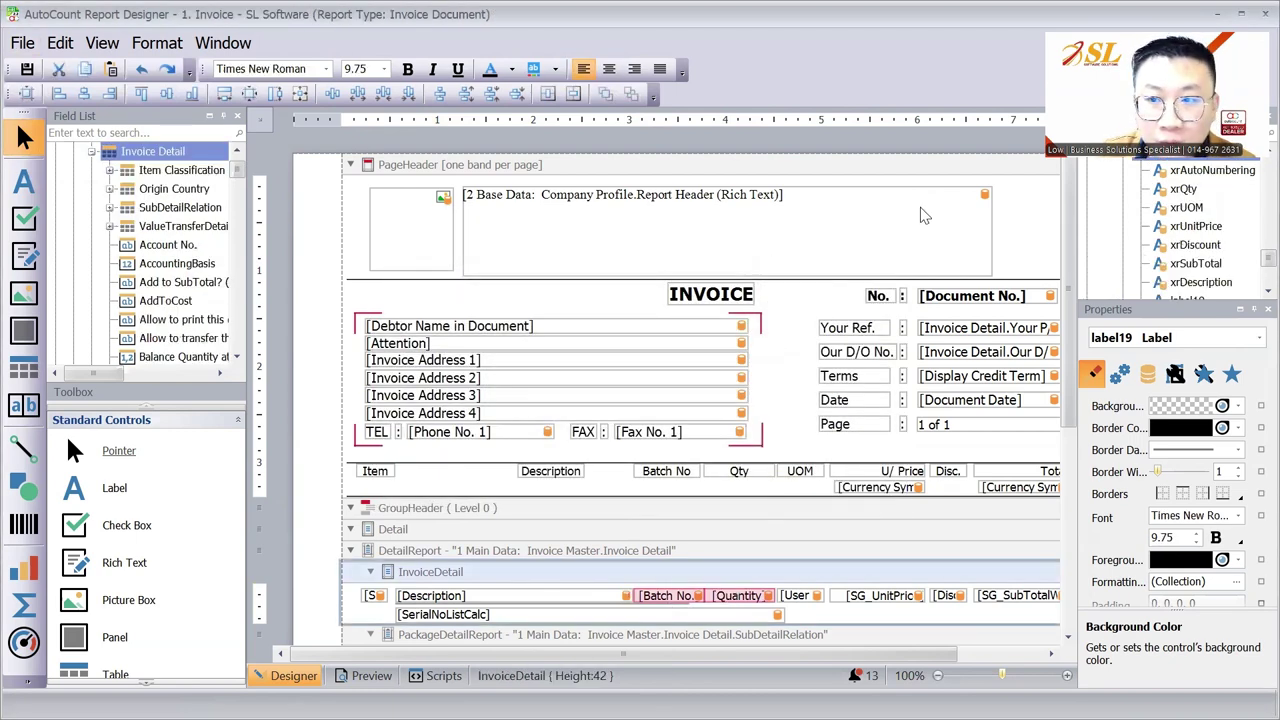
pyautogui.click(1262, 14)
pyautogui.click(424, 164)
# Step: In Document Style Report Control, tick option 6 to merge lines with matching item, UOM and Batch No
pyautogui.click(779, 508)
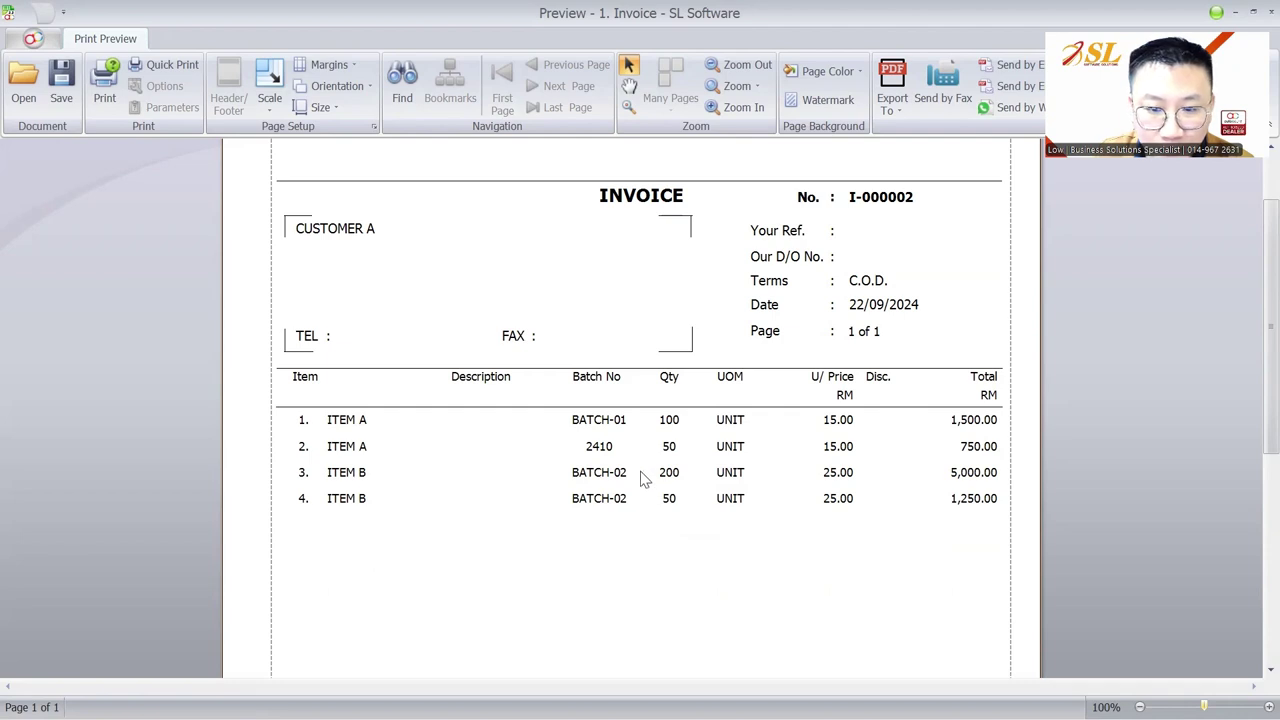
pyautogui.press('Escape')
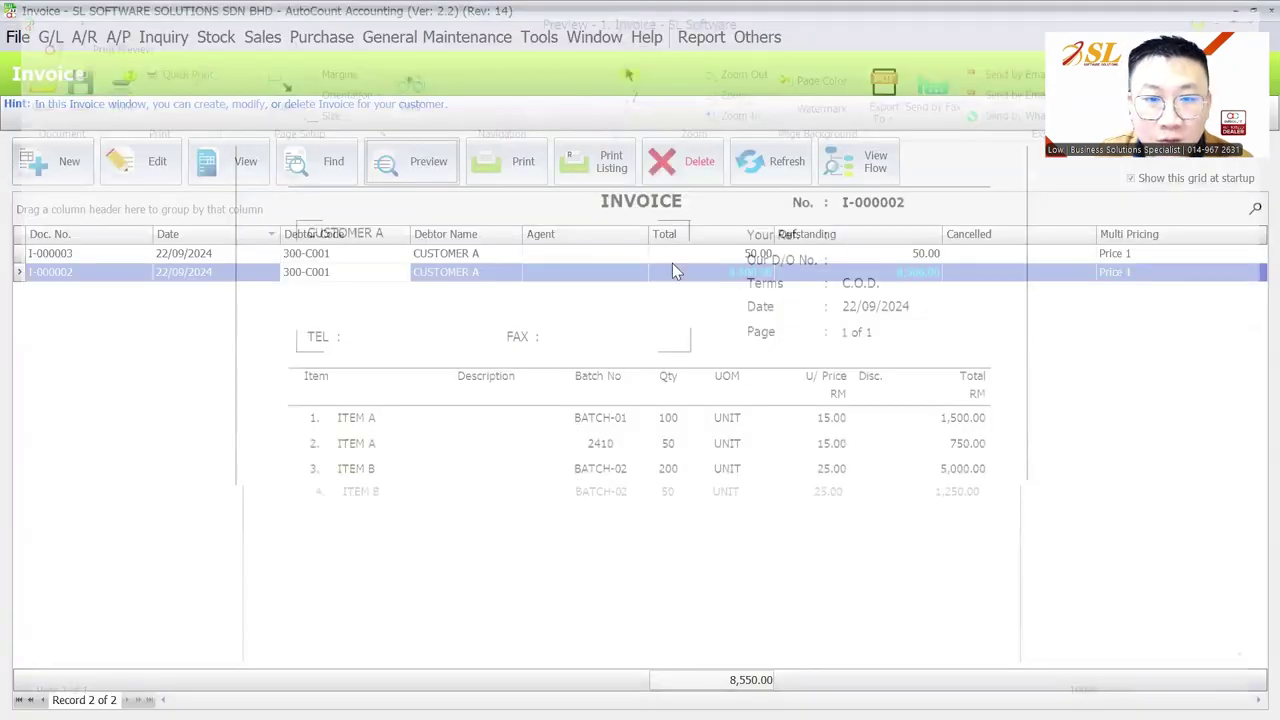
pyautogui.click(688, 44)
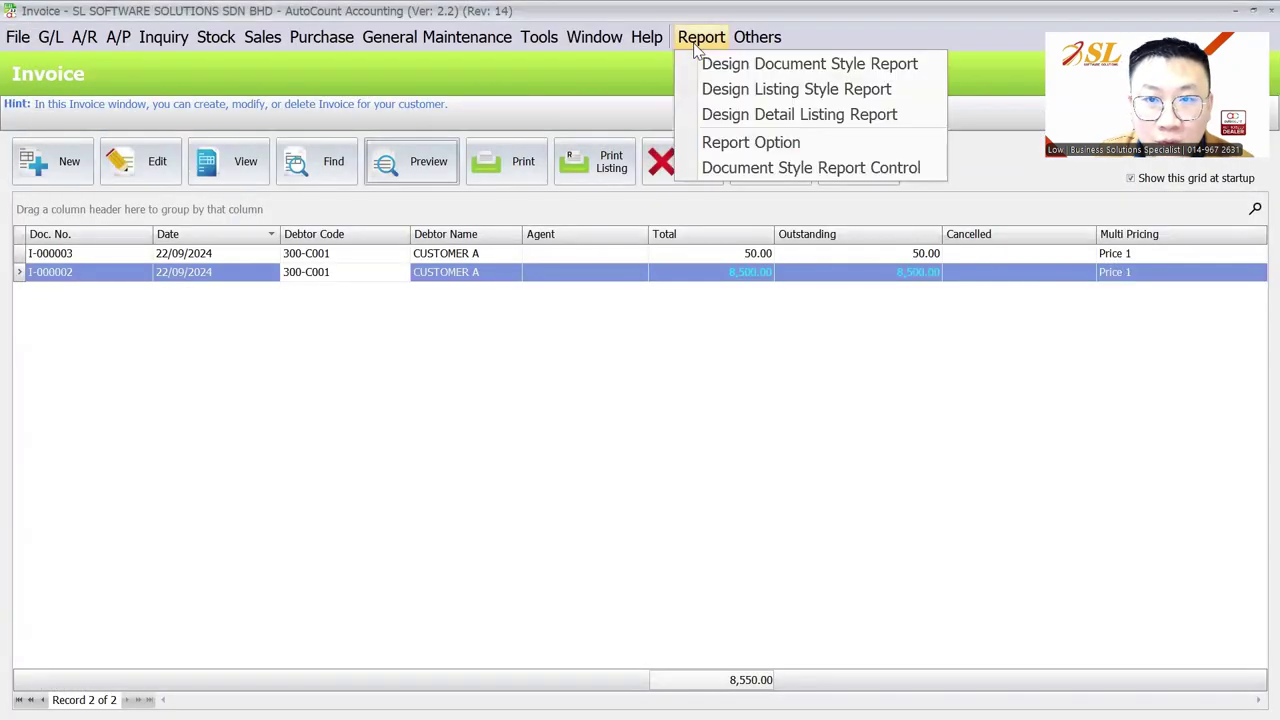
pyautogui.click(715, 168)
pyautogui.click(487, 433)
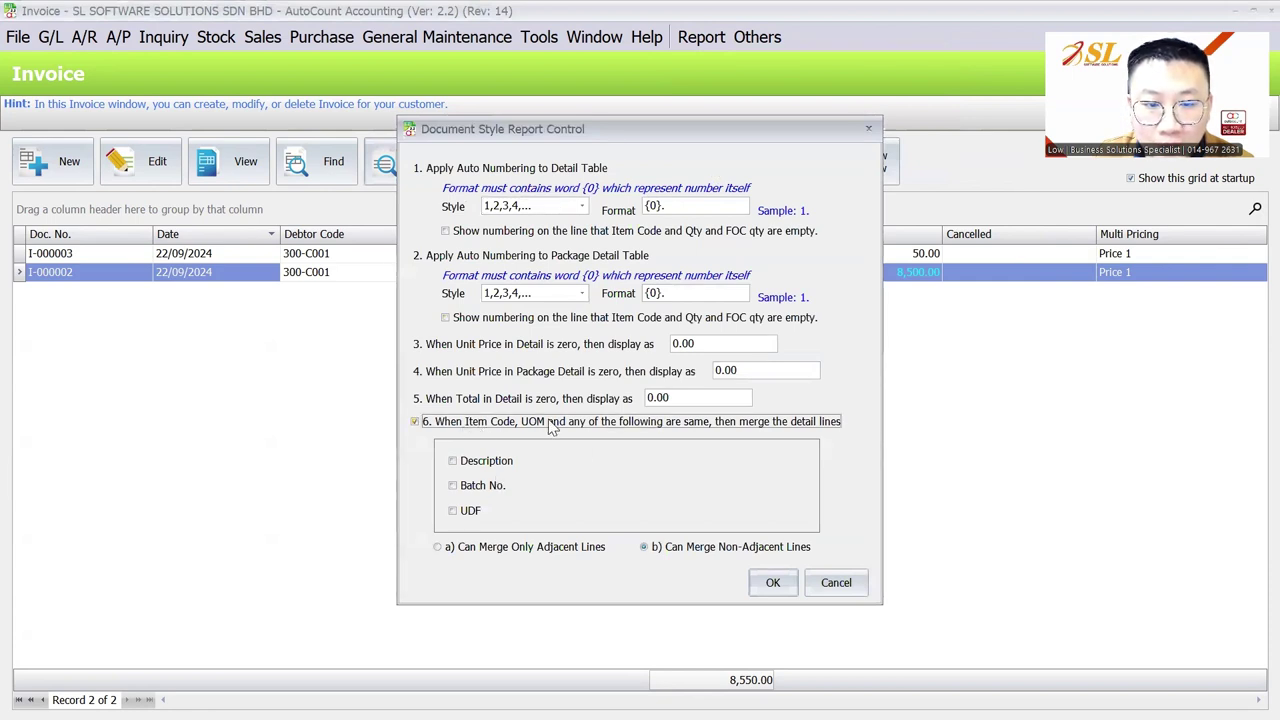
pyautogui.click(478, 489)
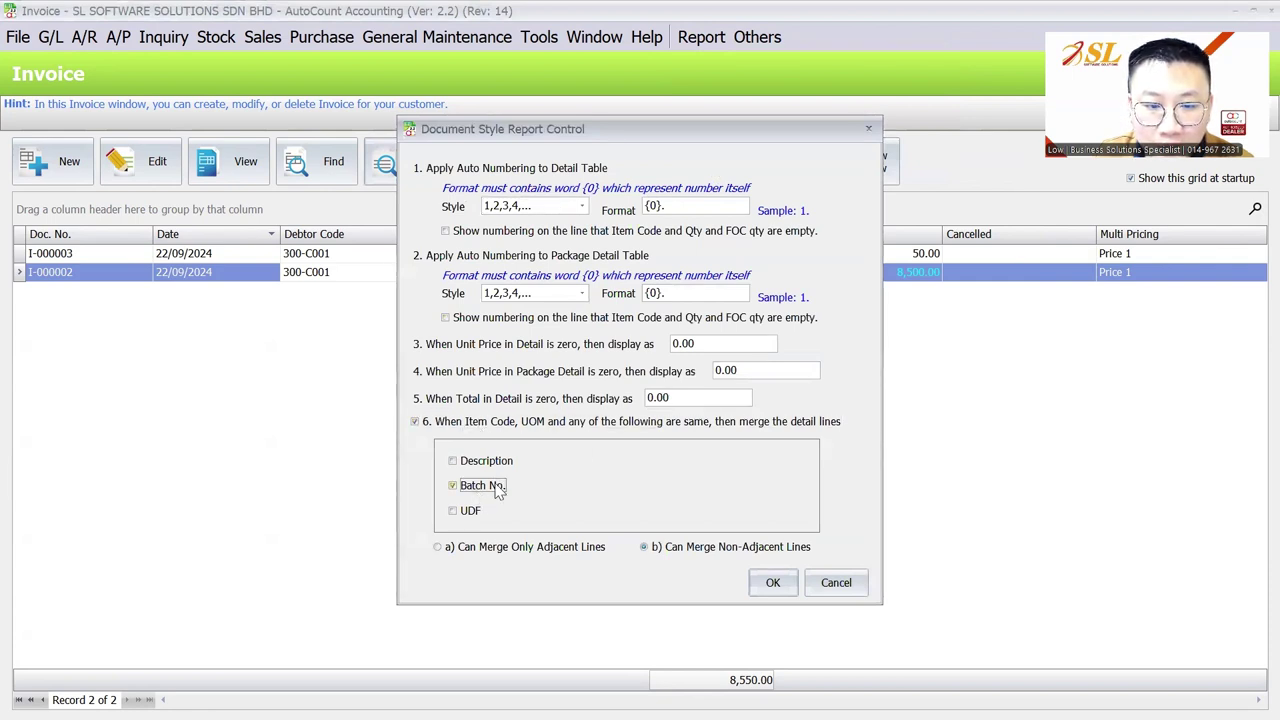
pyautogui.click(762, 588)
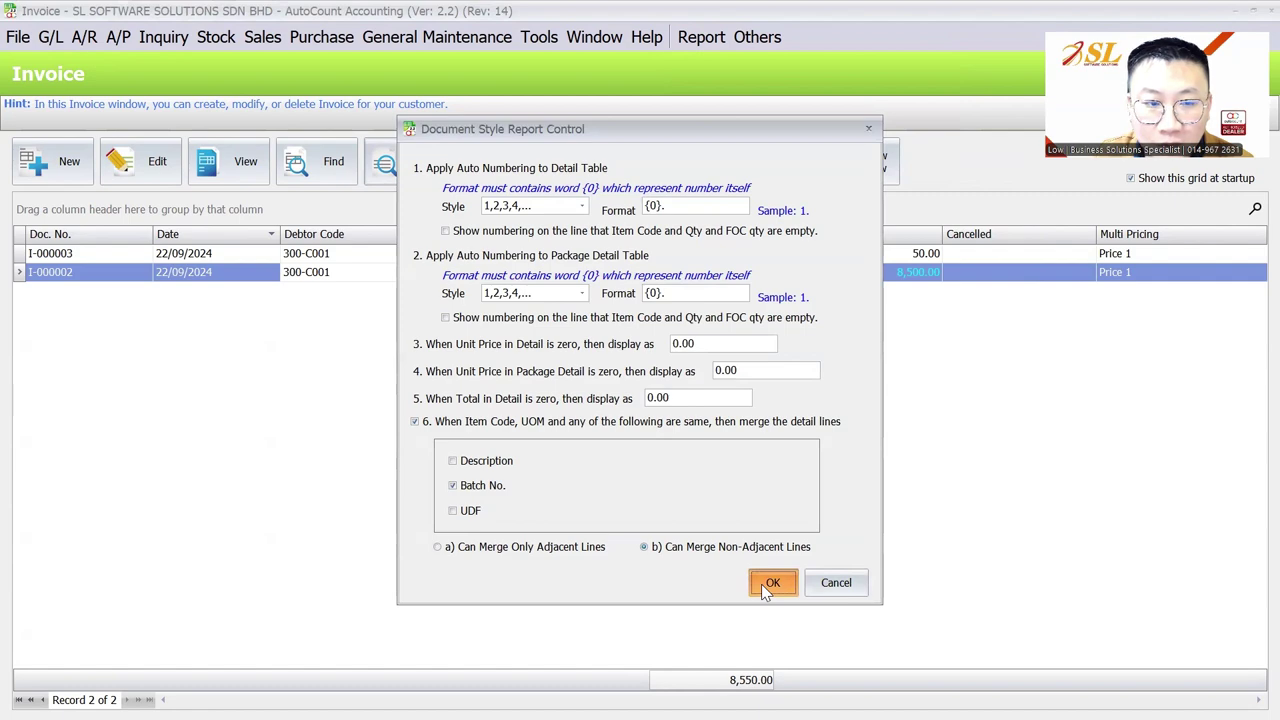
# Step: Preview I-000002 with the 1. Invoice - SL Software layout to confirm the merged BATCH-02 line
pyautogui.click(432, 166)
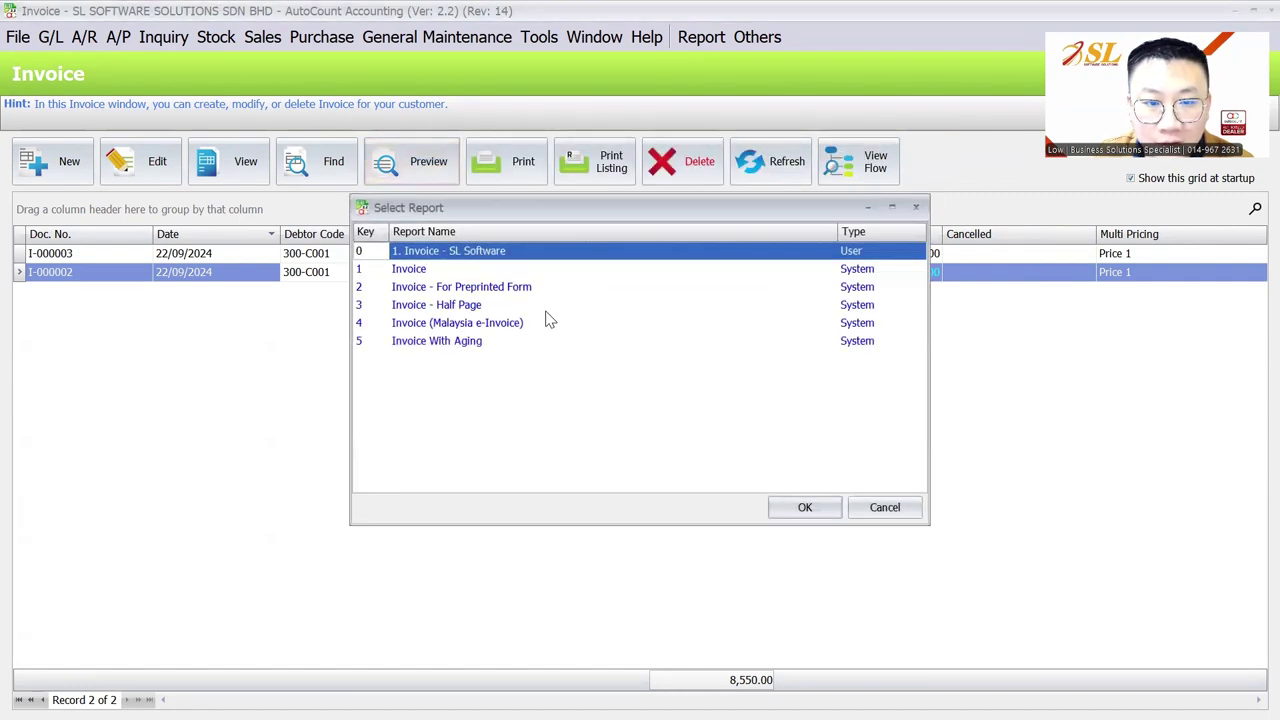
pyautogui.click(805, 507)
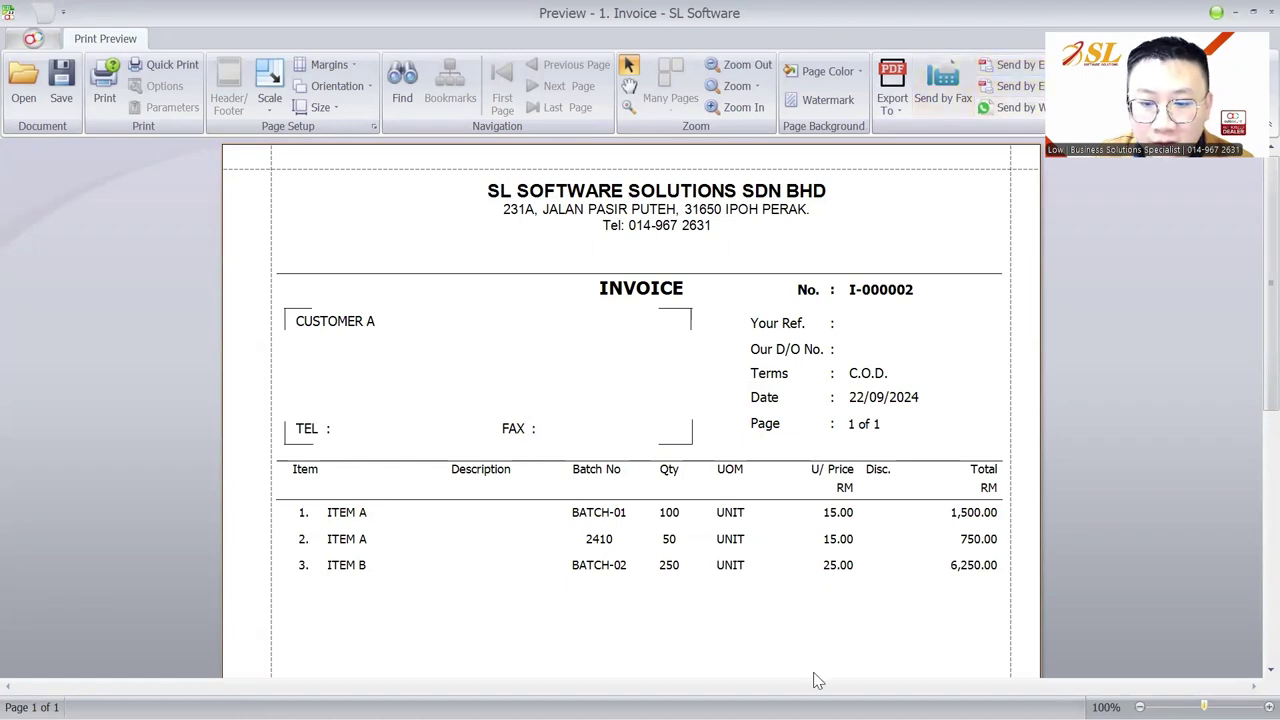
pyautogui.press('Escape')
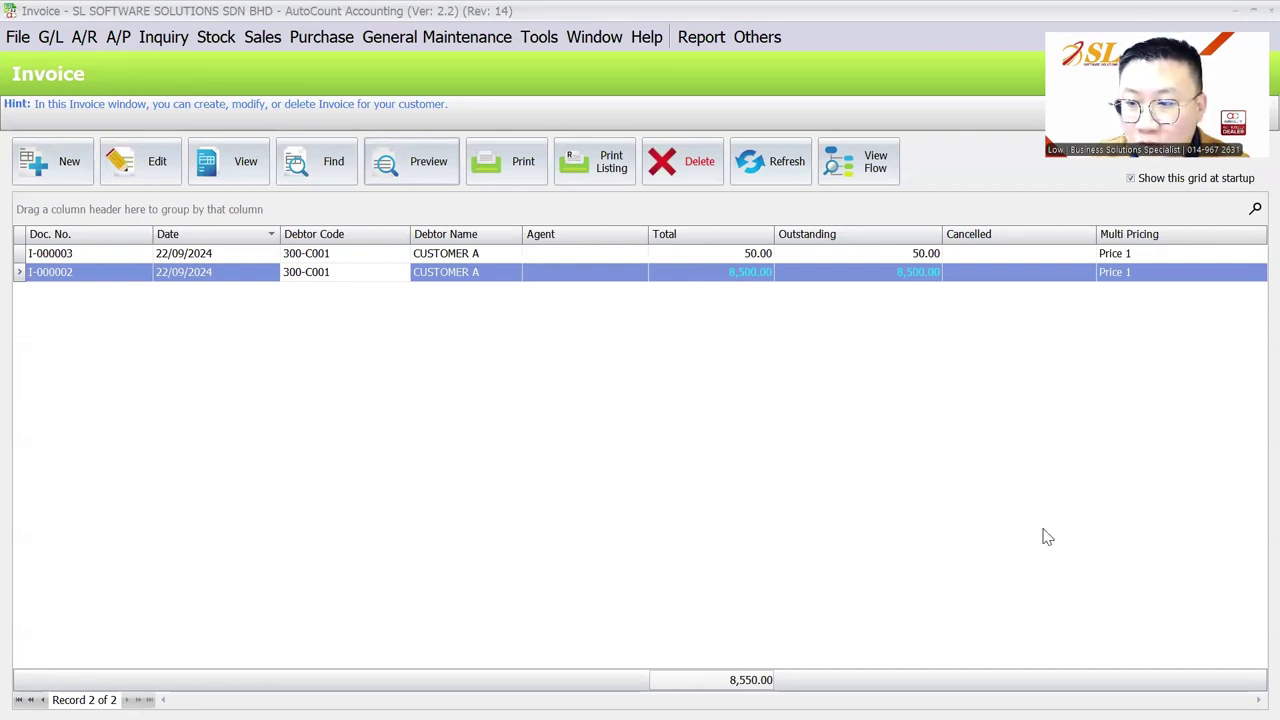
# Step: Glance at the Other Setting slide, then return to AutoCount's main window
pyautogui.hotkey('alt', 'Tab')
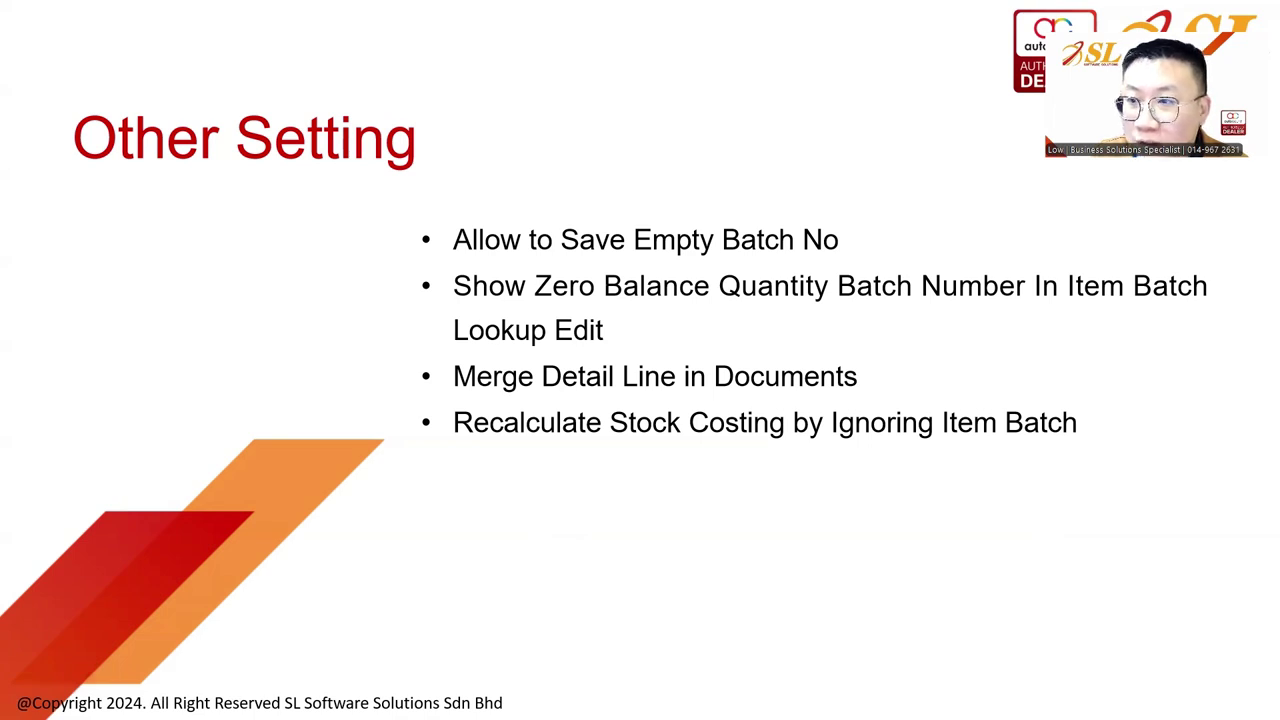
pyautogui.hotkey('alt', 'Tab')
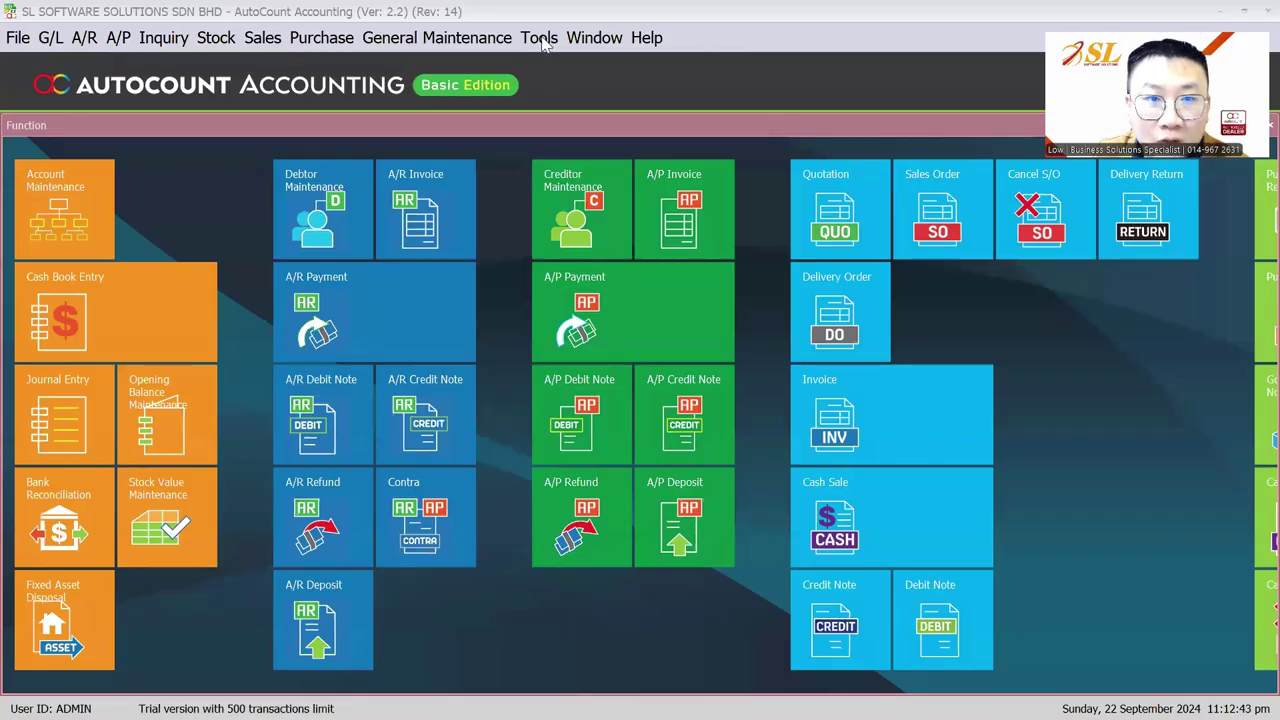
# Step: Tick Ignore Batch No. in Costing Calculation under Advanced Costing Option and save the settings
pyautogui.click(538, 37)
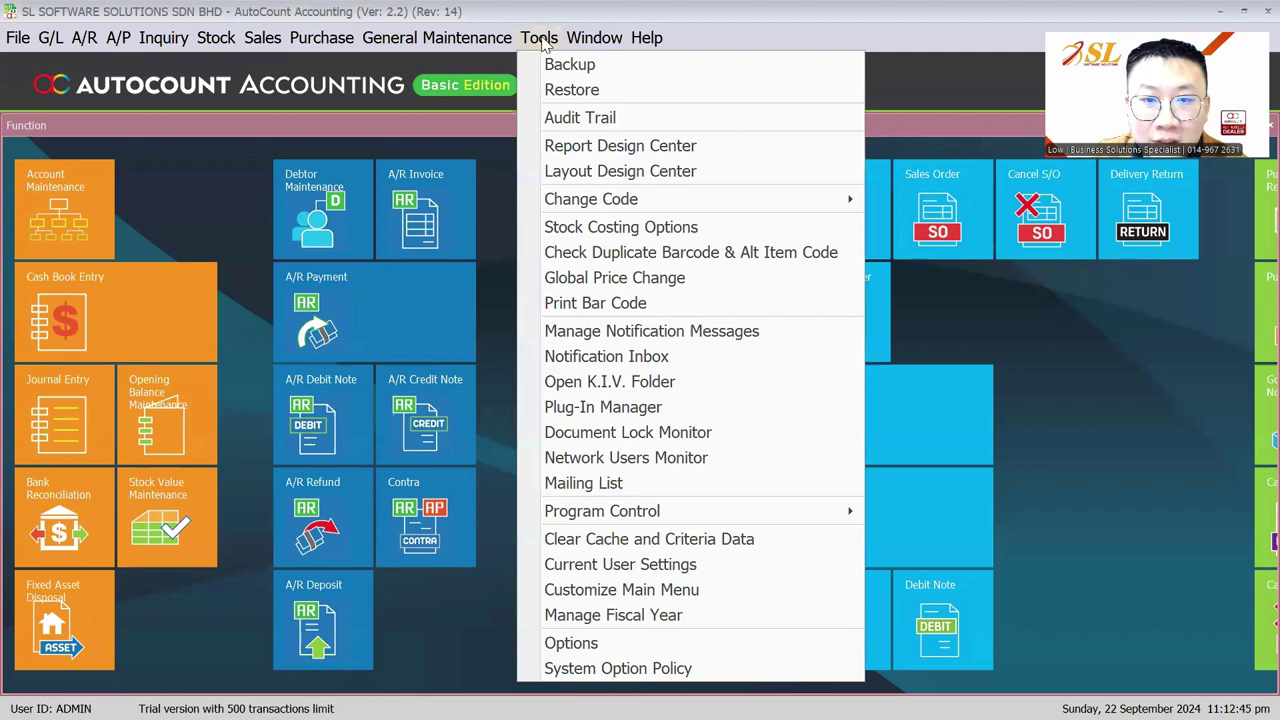
pyautogui.click(583, 230)
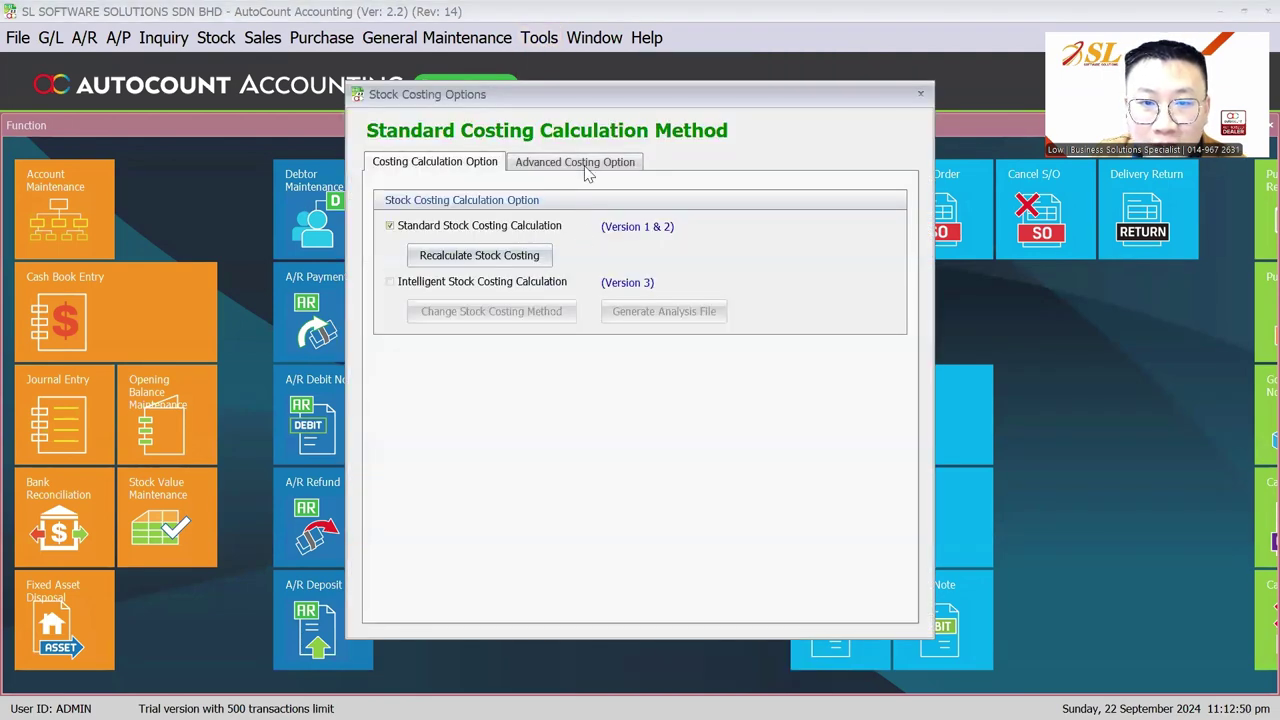
pyautogui.click(586, 168)
pyautogui.click(478, 444)
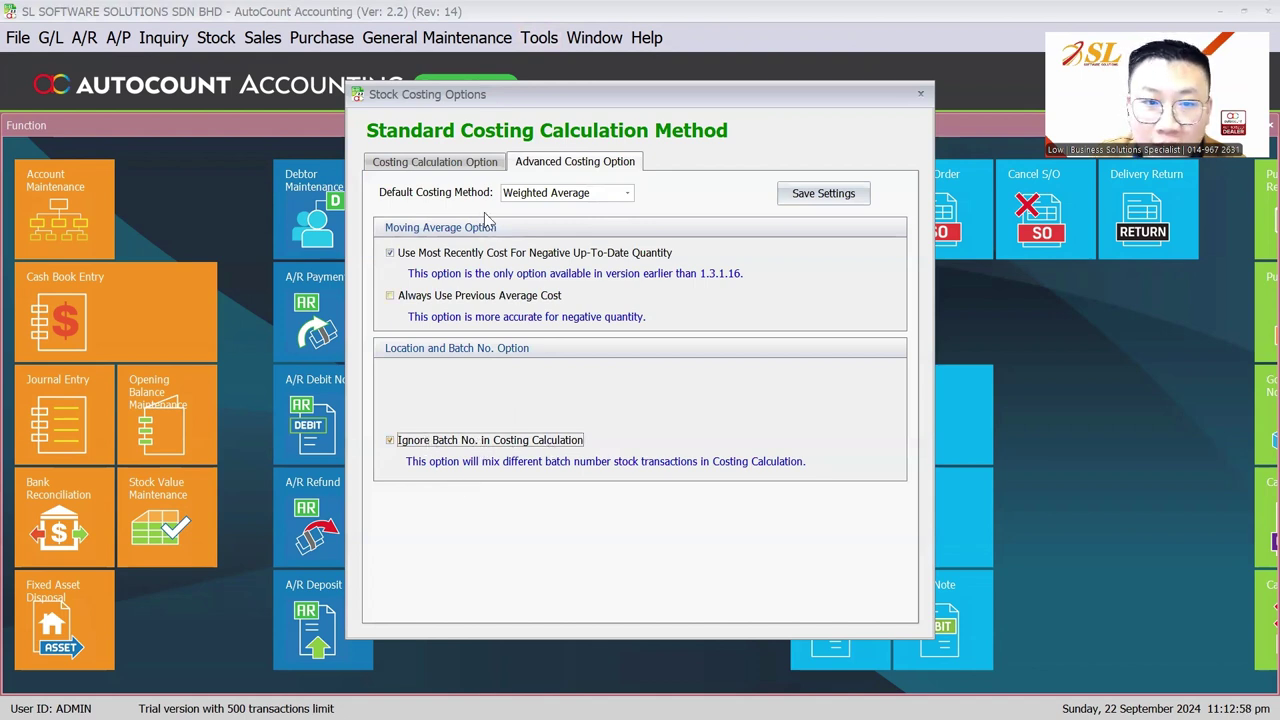
pyautogui.click(468, 163)
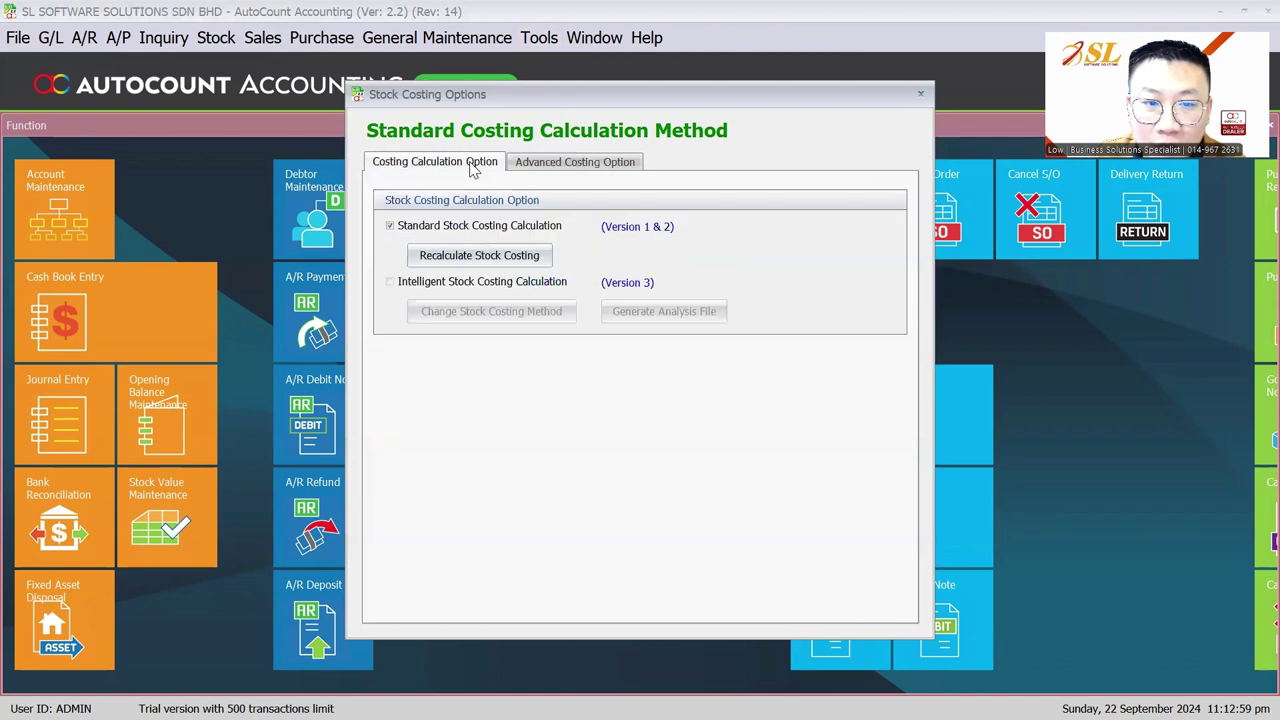
pyautogui.click(573, 162)
pyautogui.click(813, 197)
pyautogui.click(638, 385)
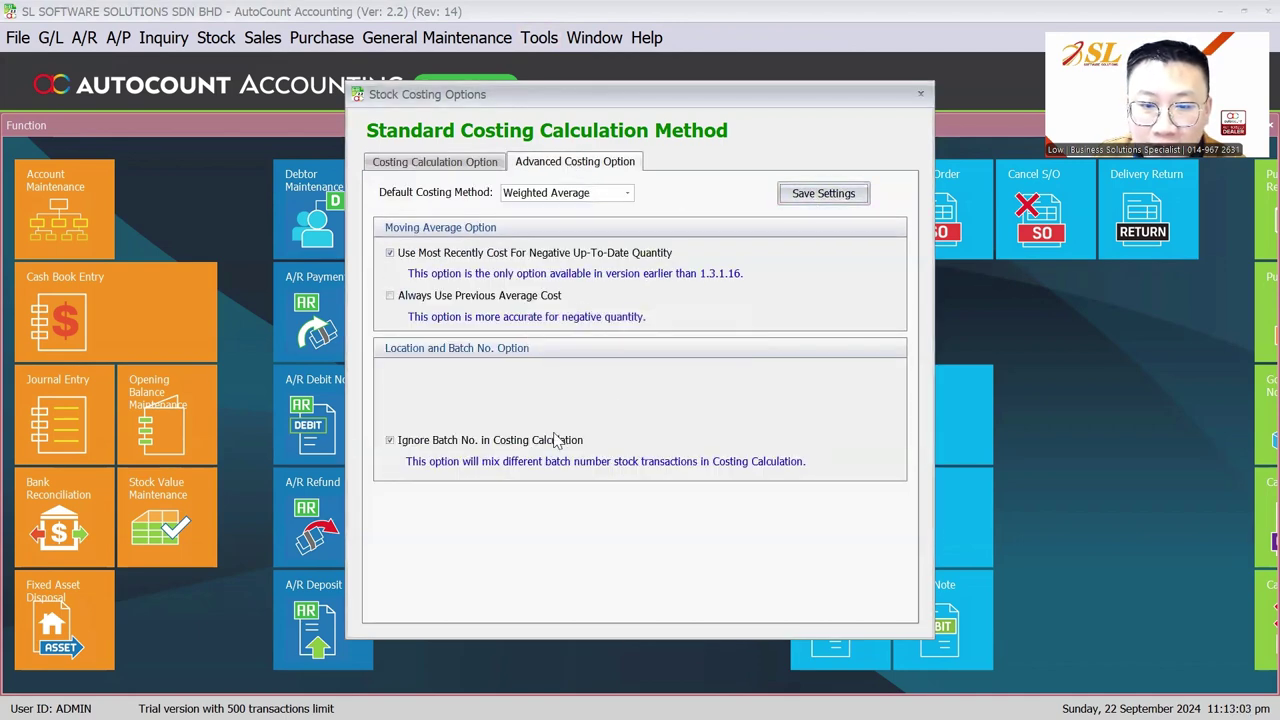
# Step: Close Recalculate Stock Costing without running it, then return to the Other Setting slide
pyautogui.click(450, 162)
pyautogui.click(500, 255)
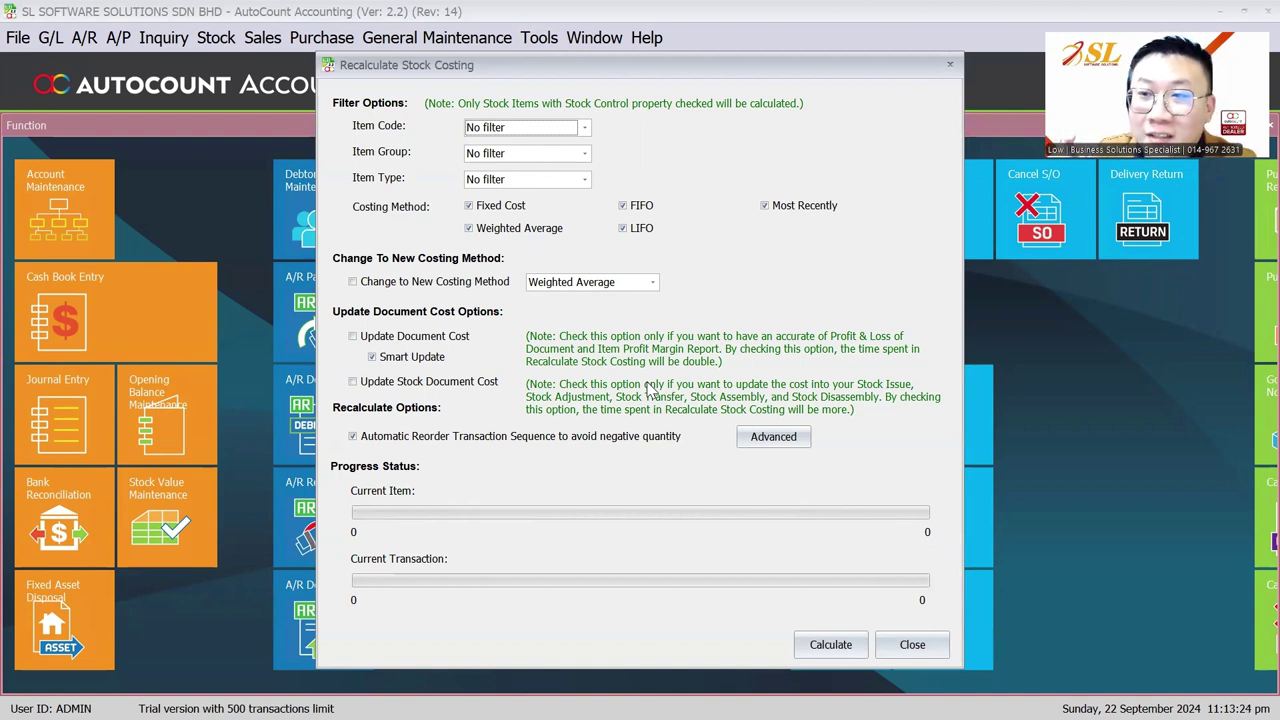
pyautogui.click(908, 645)
pyautogui.click(575, 161)
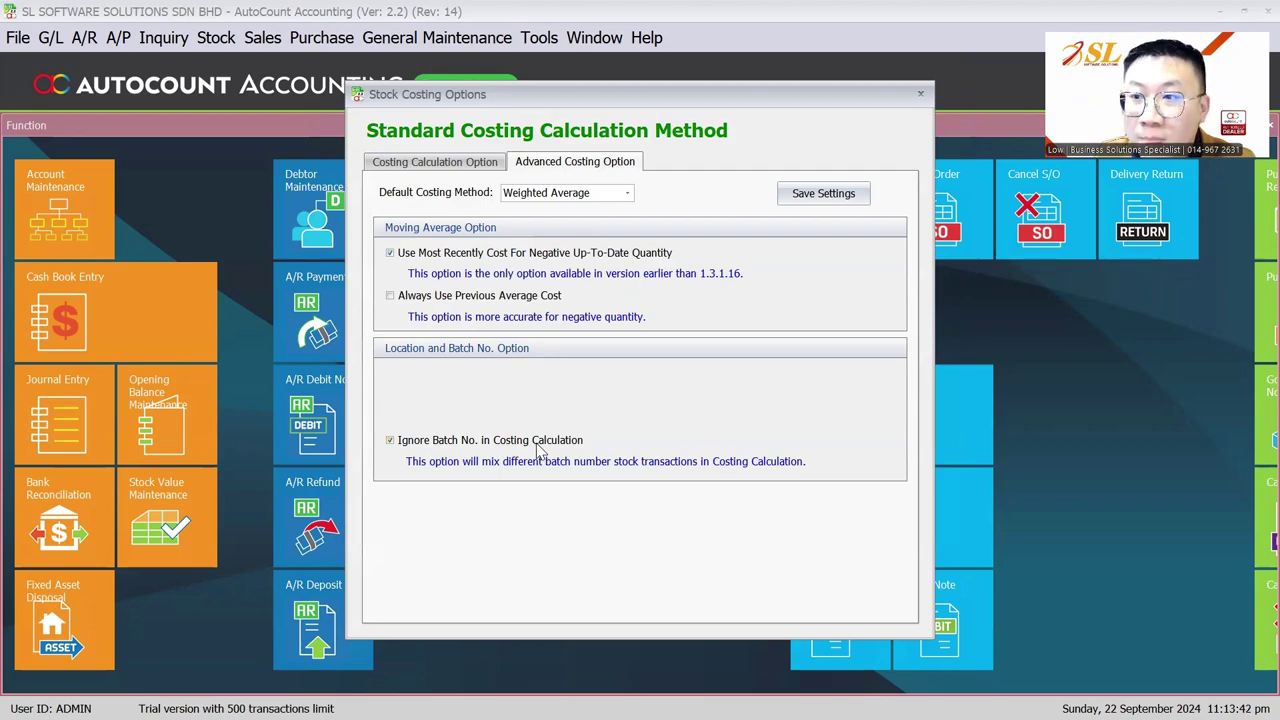
pyautogui.hotkey('alt', 'Tab')
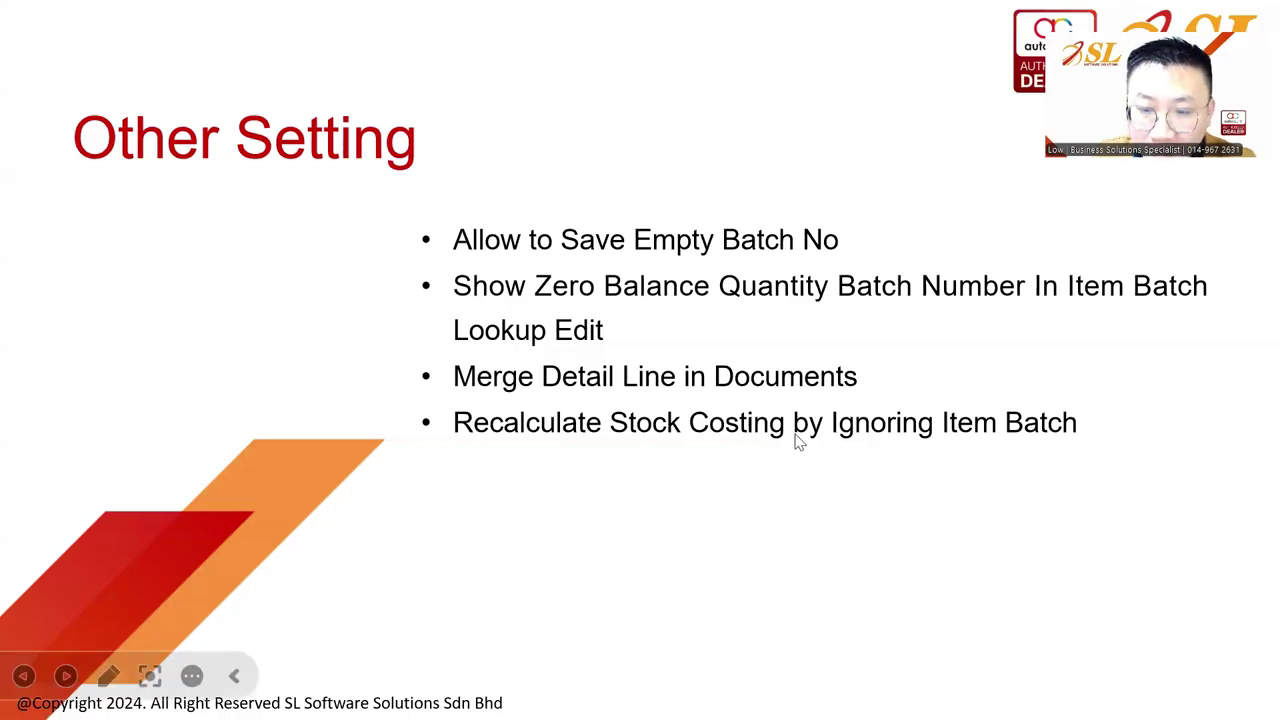